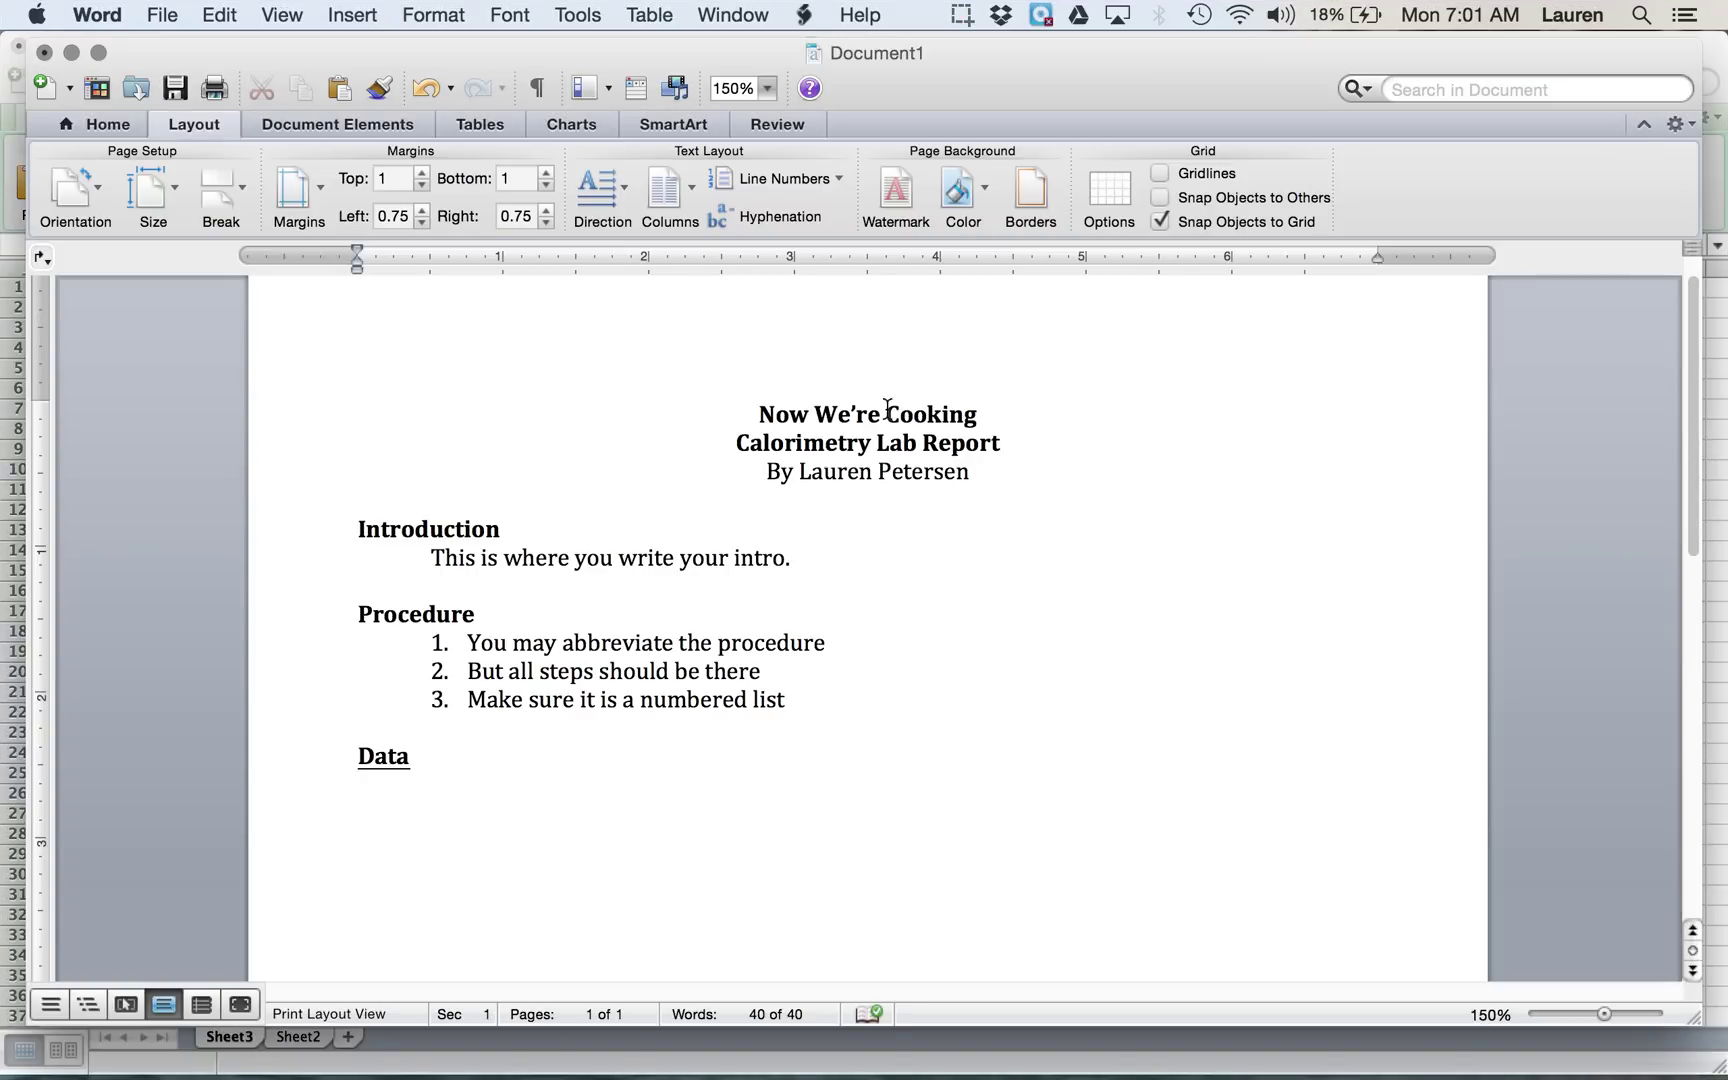
- Put the cursor on the blank line below the Data heading in the lab report
drag(757, 410, 1080, 550)
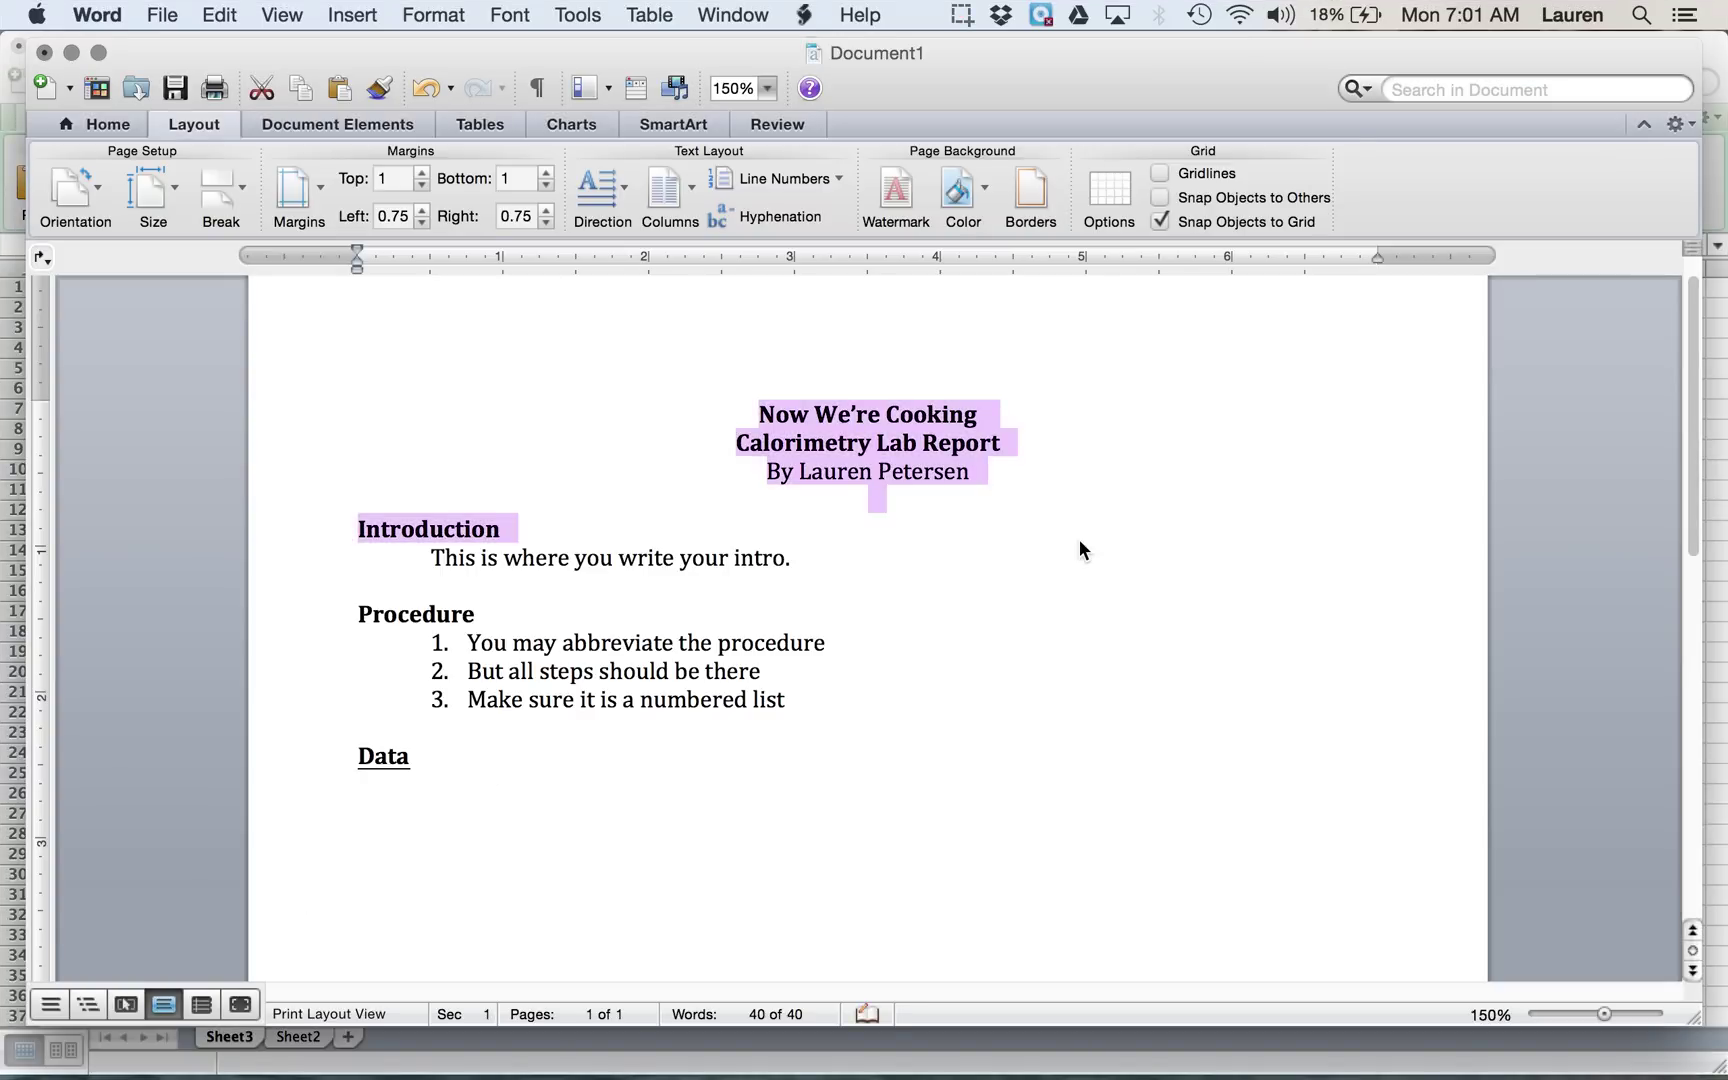
key(Right)
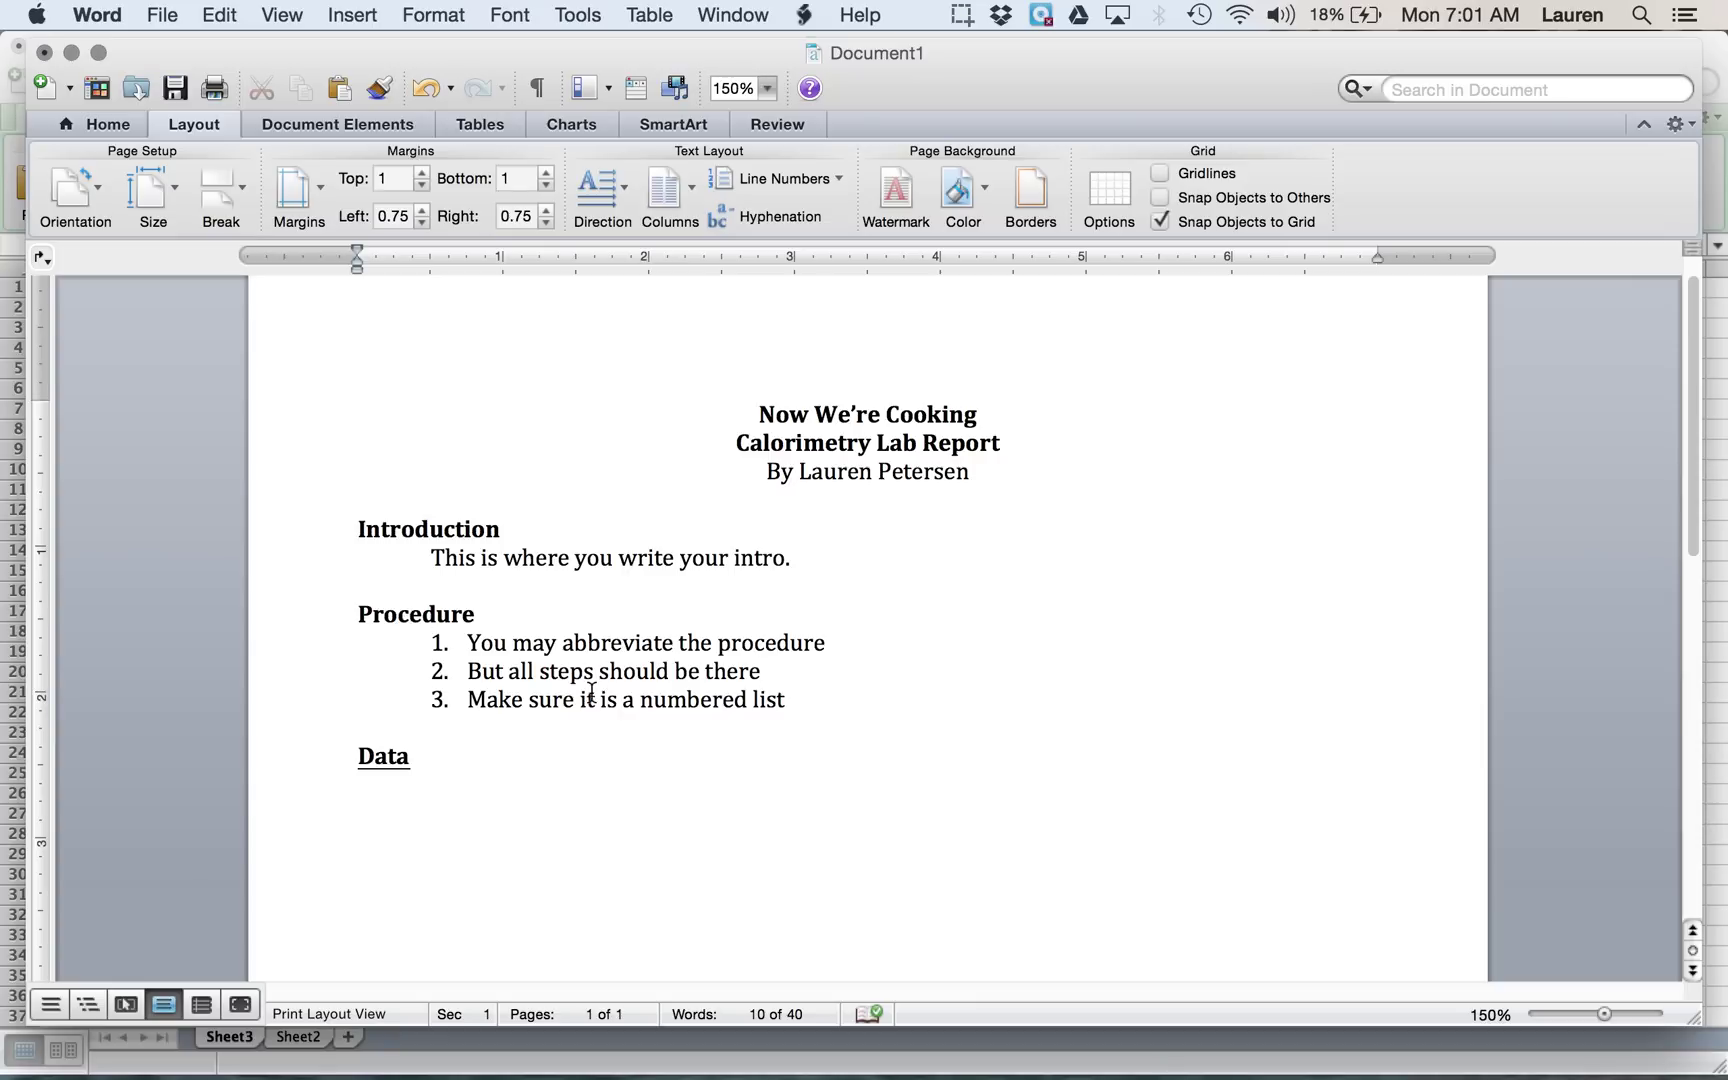
scroll(591, 692, down, 5)
scroll(428, 390, up, 2)
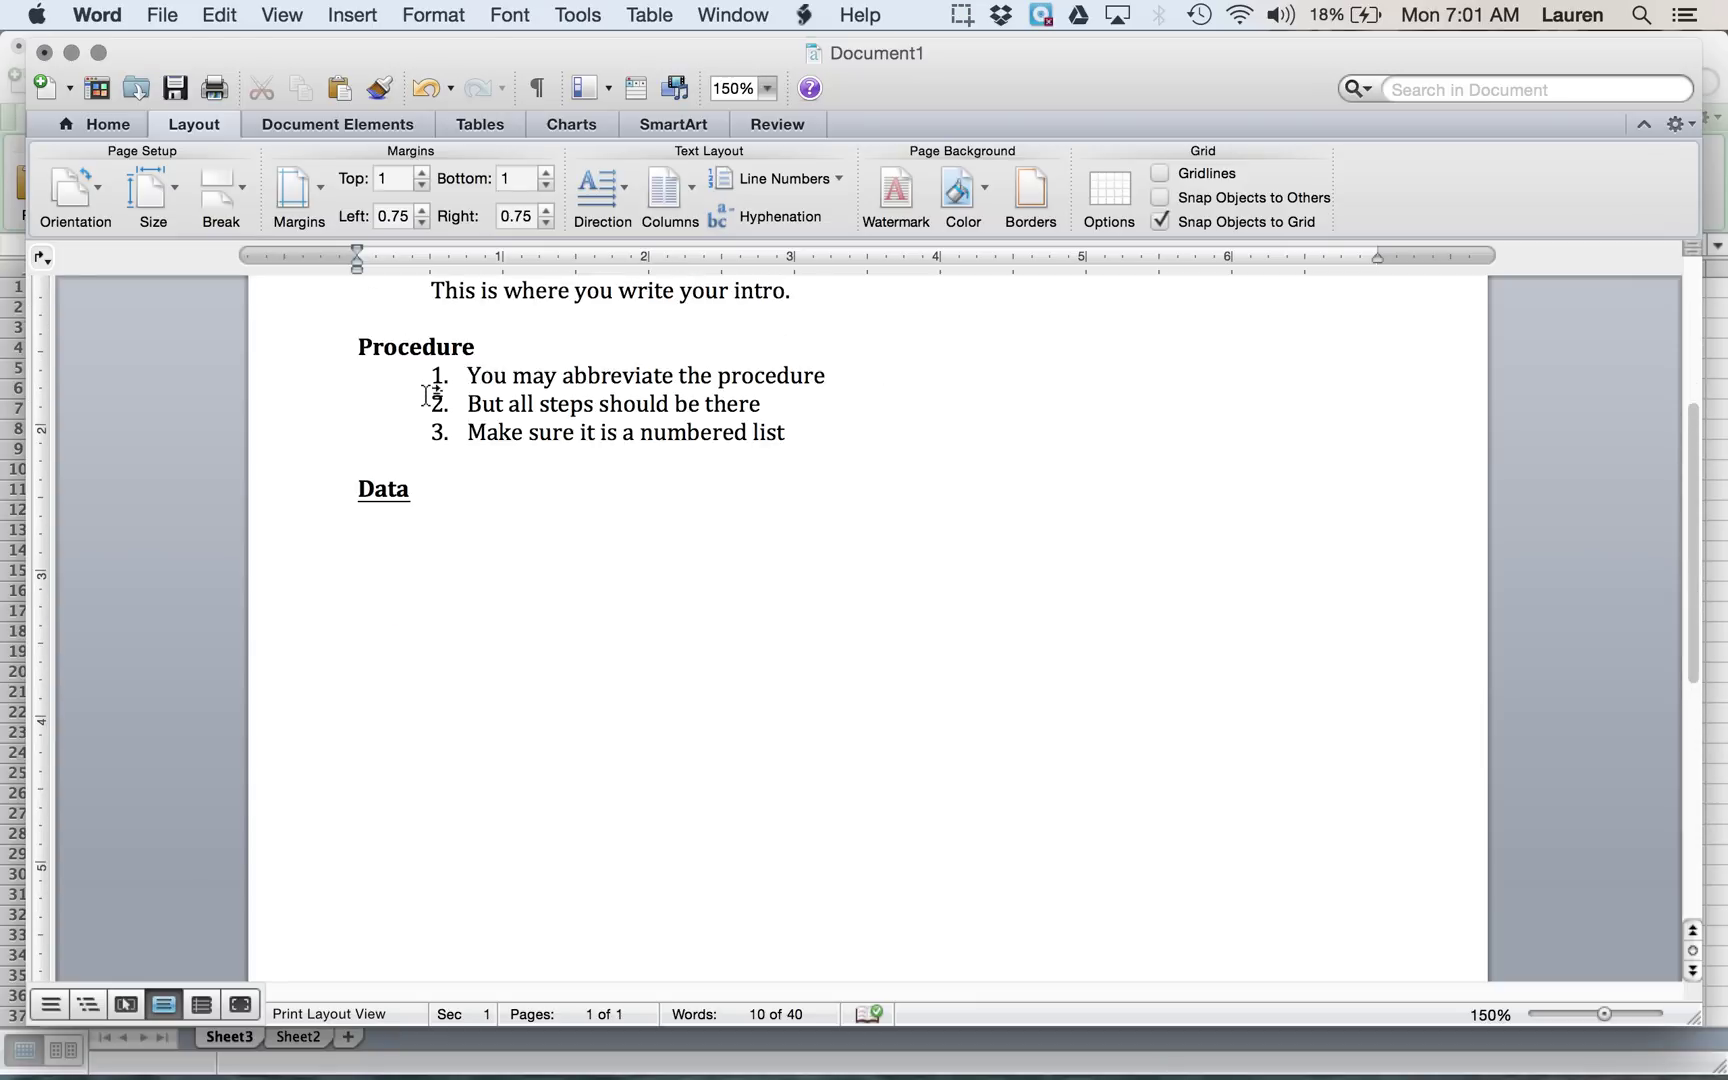
scroll(428, 395, up, 3)
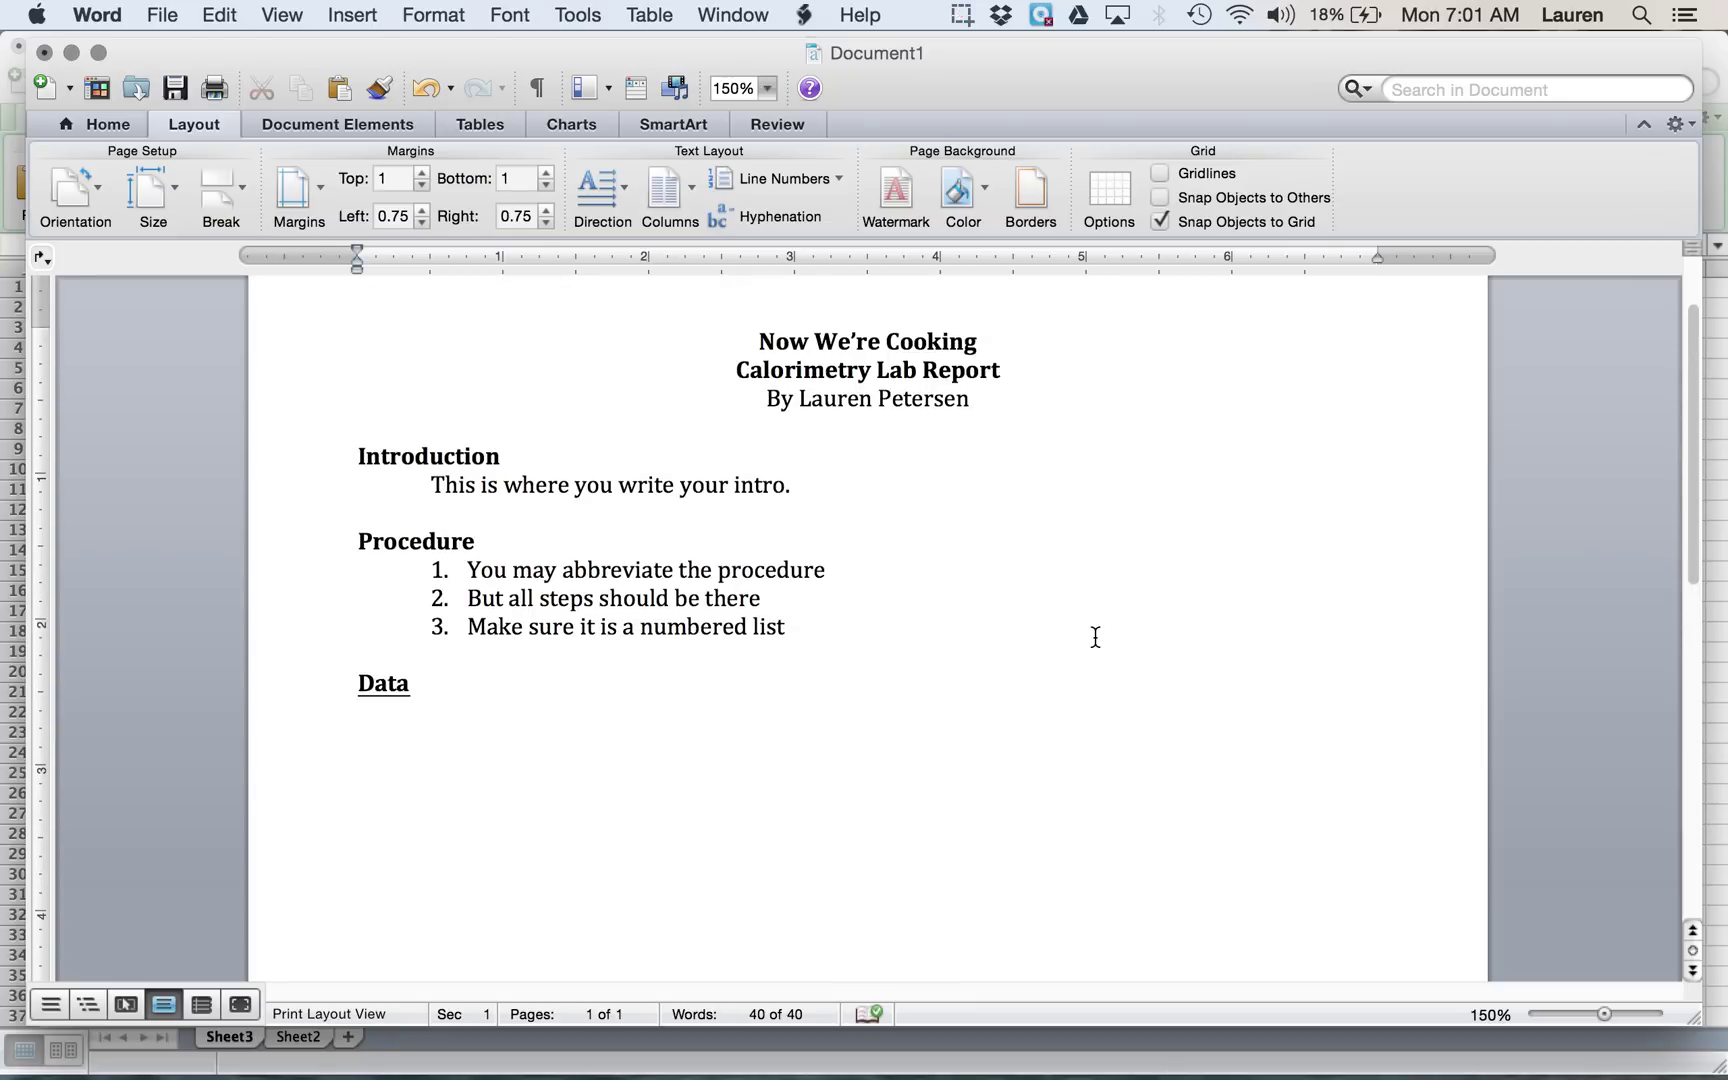
click(828, 703)
scroll(828, 703, up, 2)
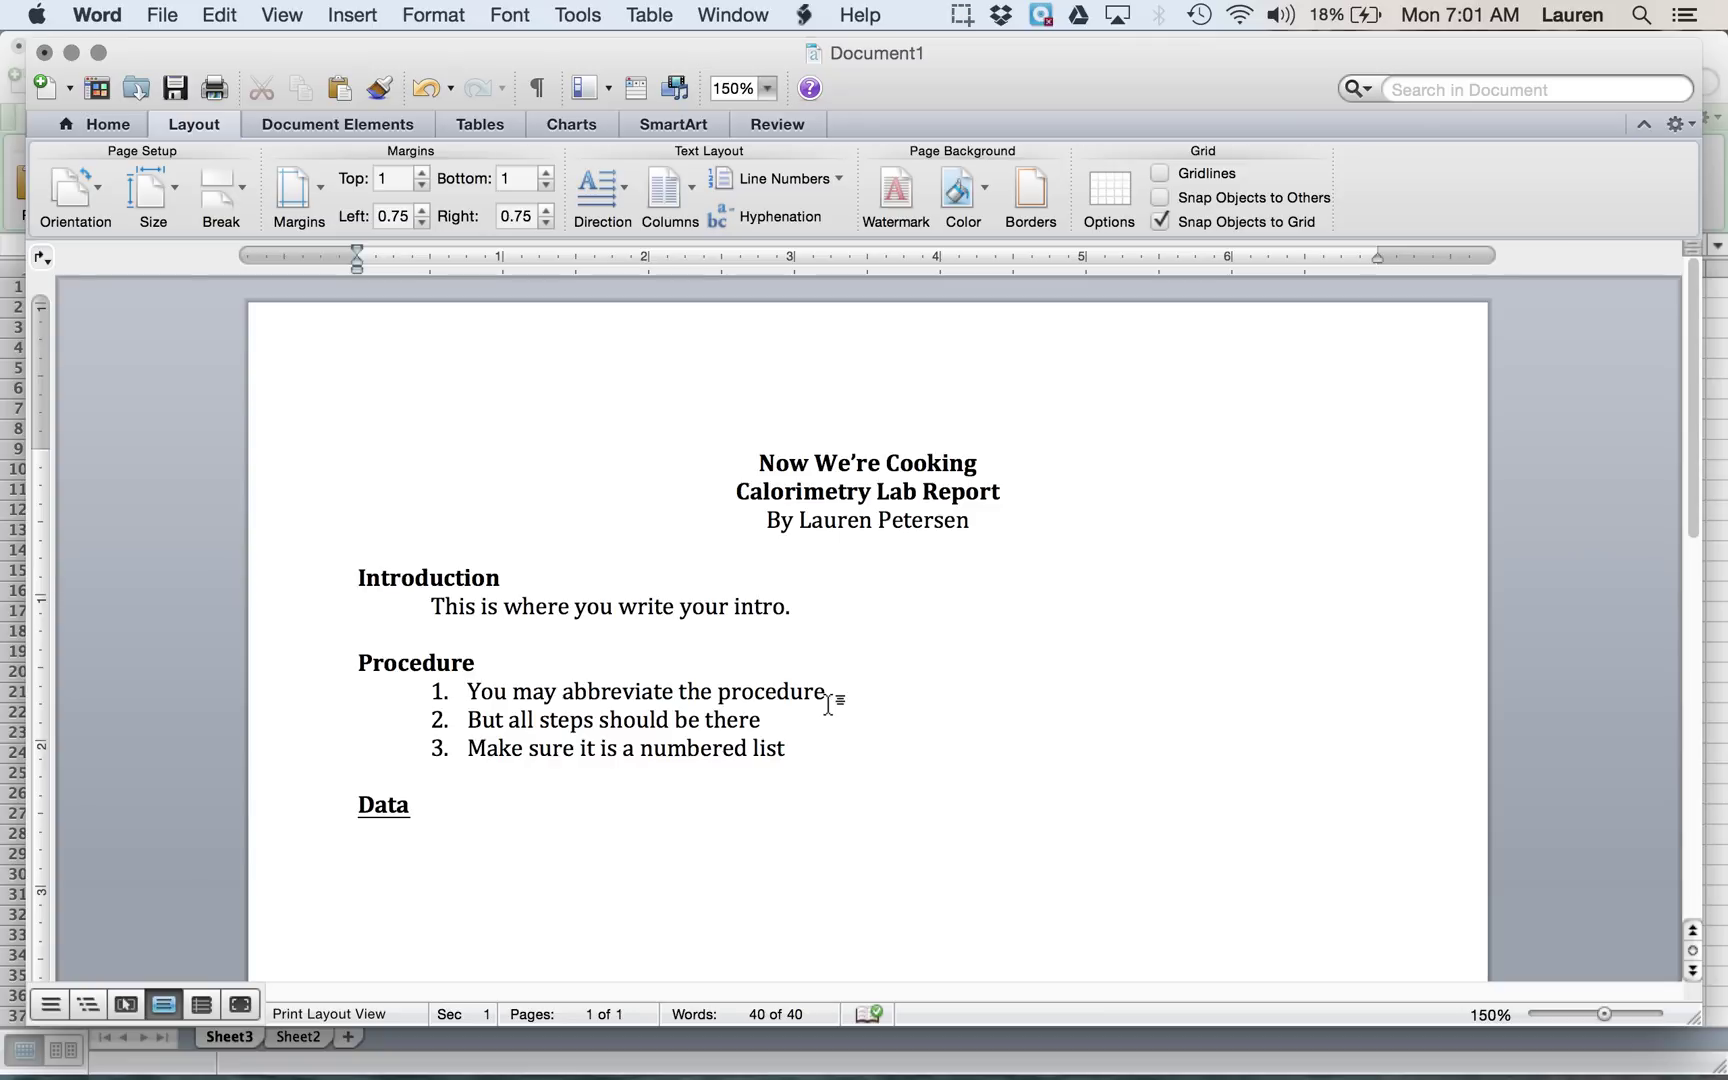
click(420, 848)
scroll(663, 743, down, 3)
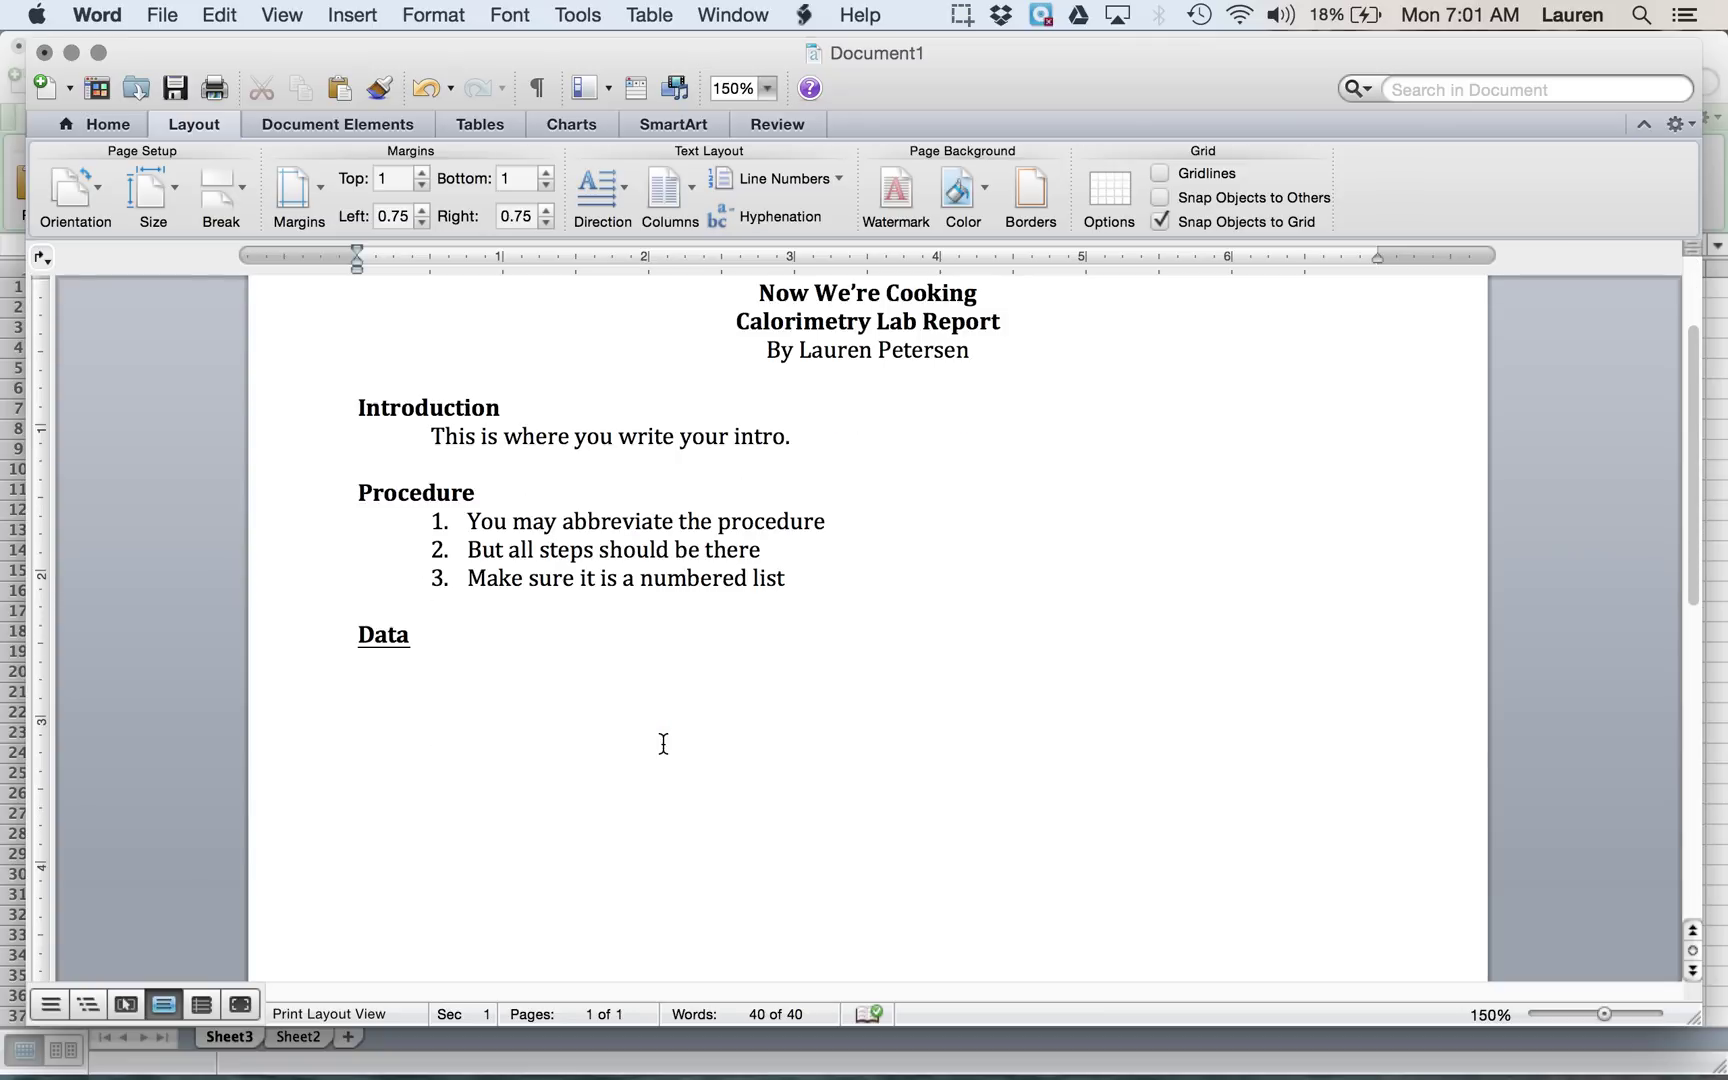
- Type the caption 'Table 1: Nutritional Data', then bring the Excel workbook forward
text(Ta)
key(BackSpace)
key(BackSpace)
key(BackSpace)
text(Table 1: N)
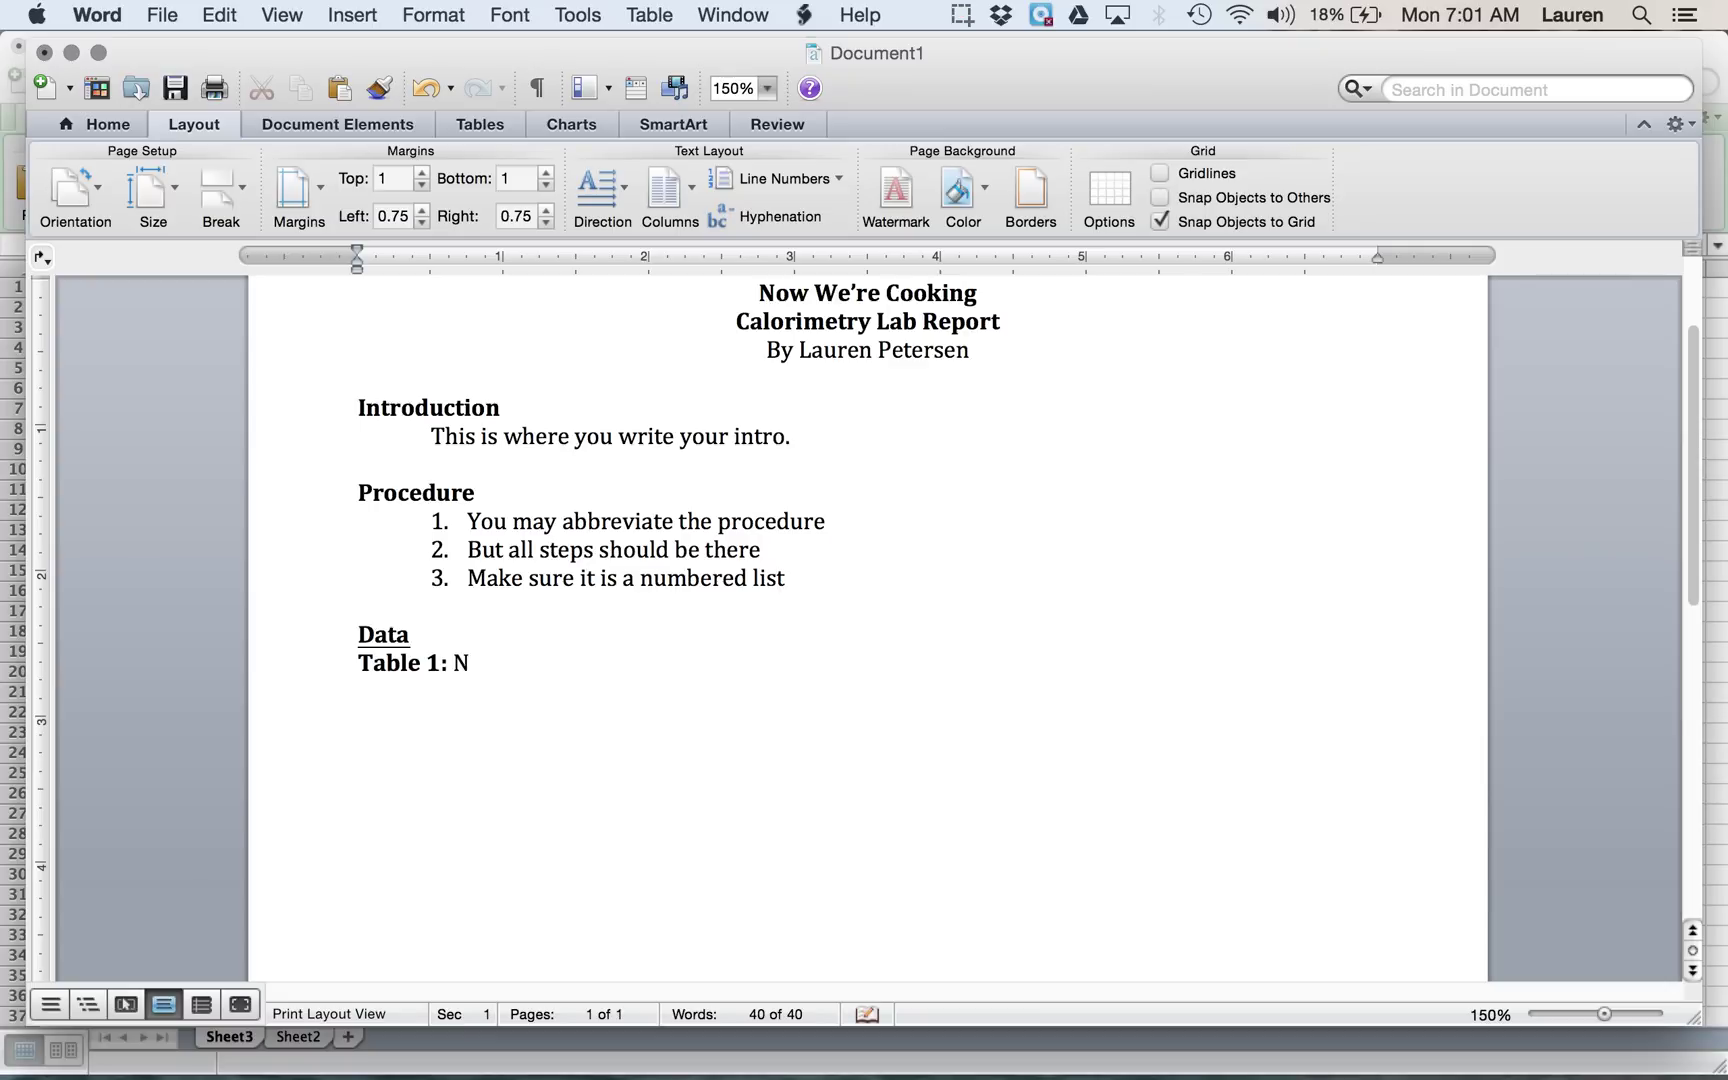
text(utritional Data)
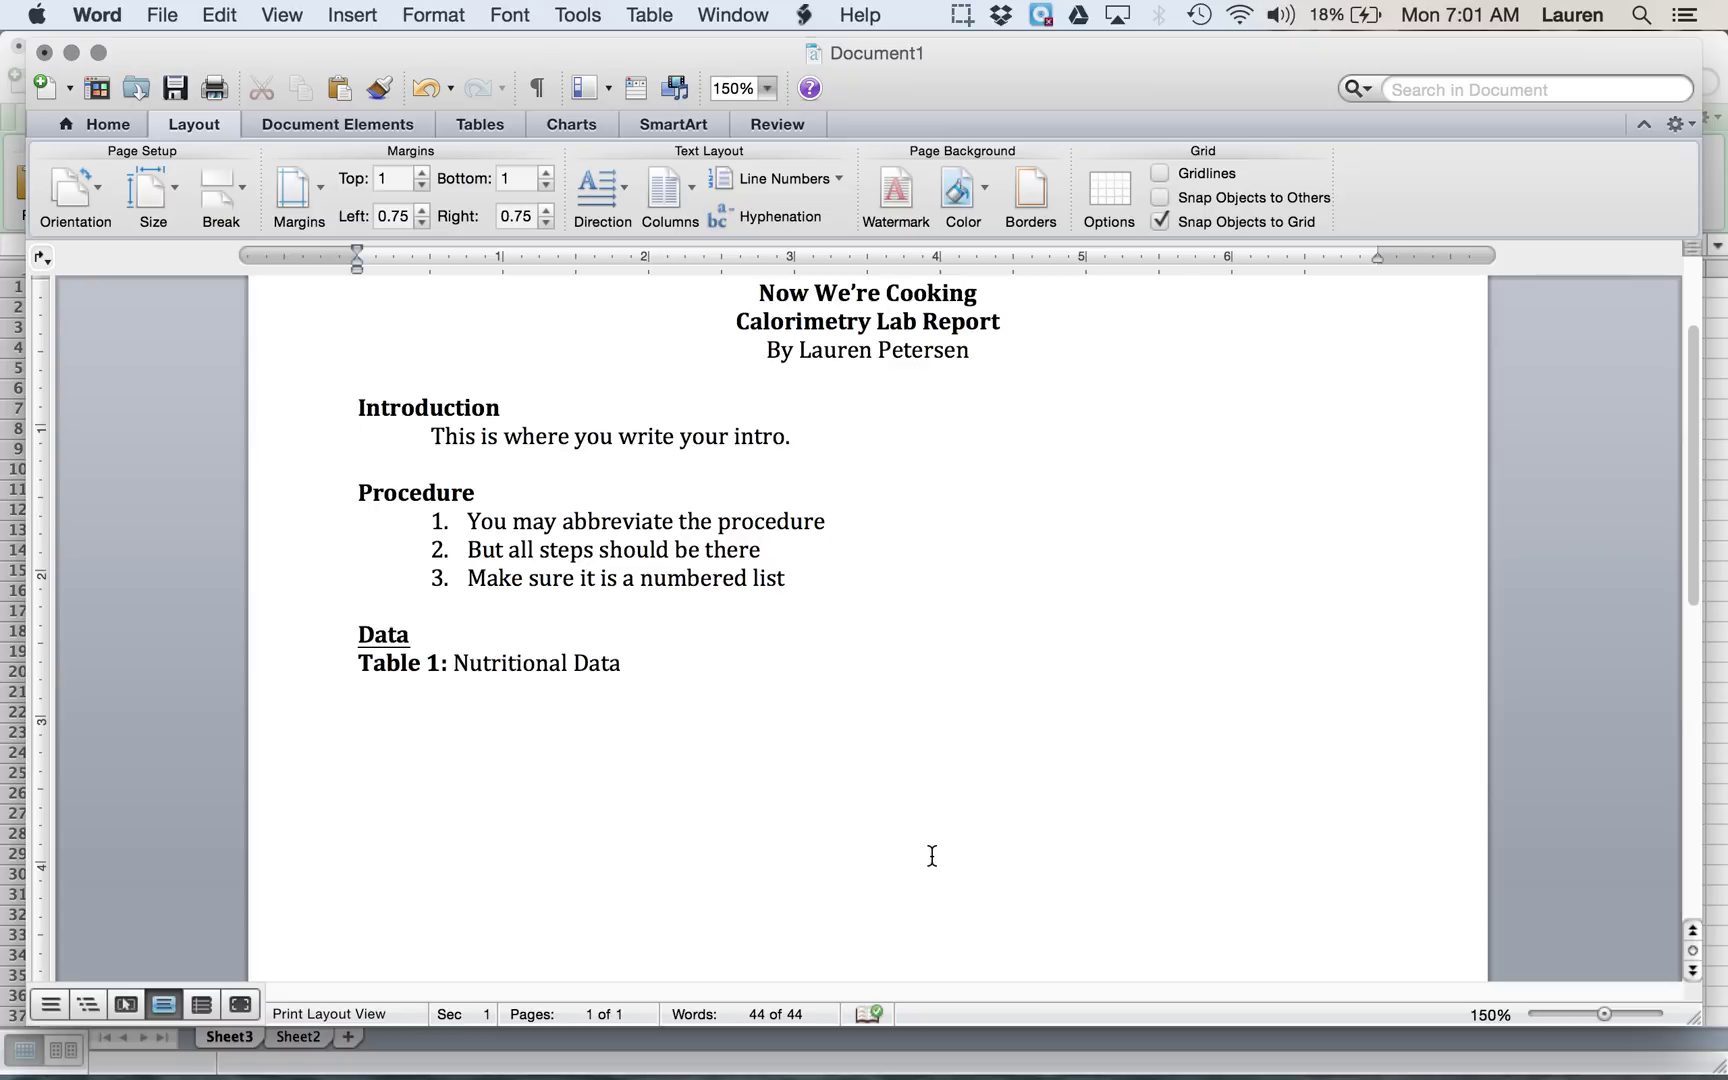
key(ctrl+Up)
click(425, 576)
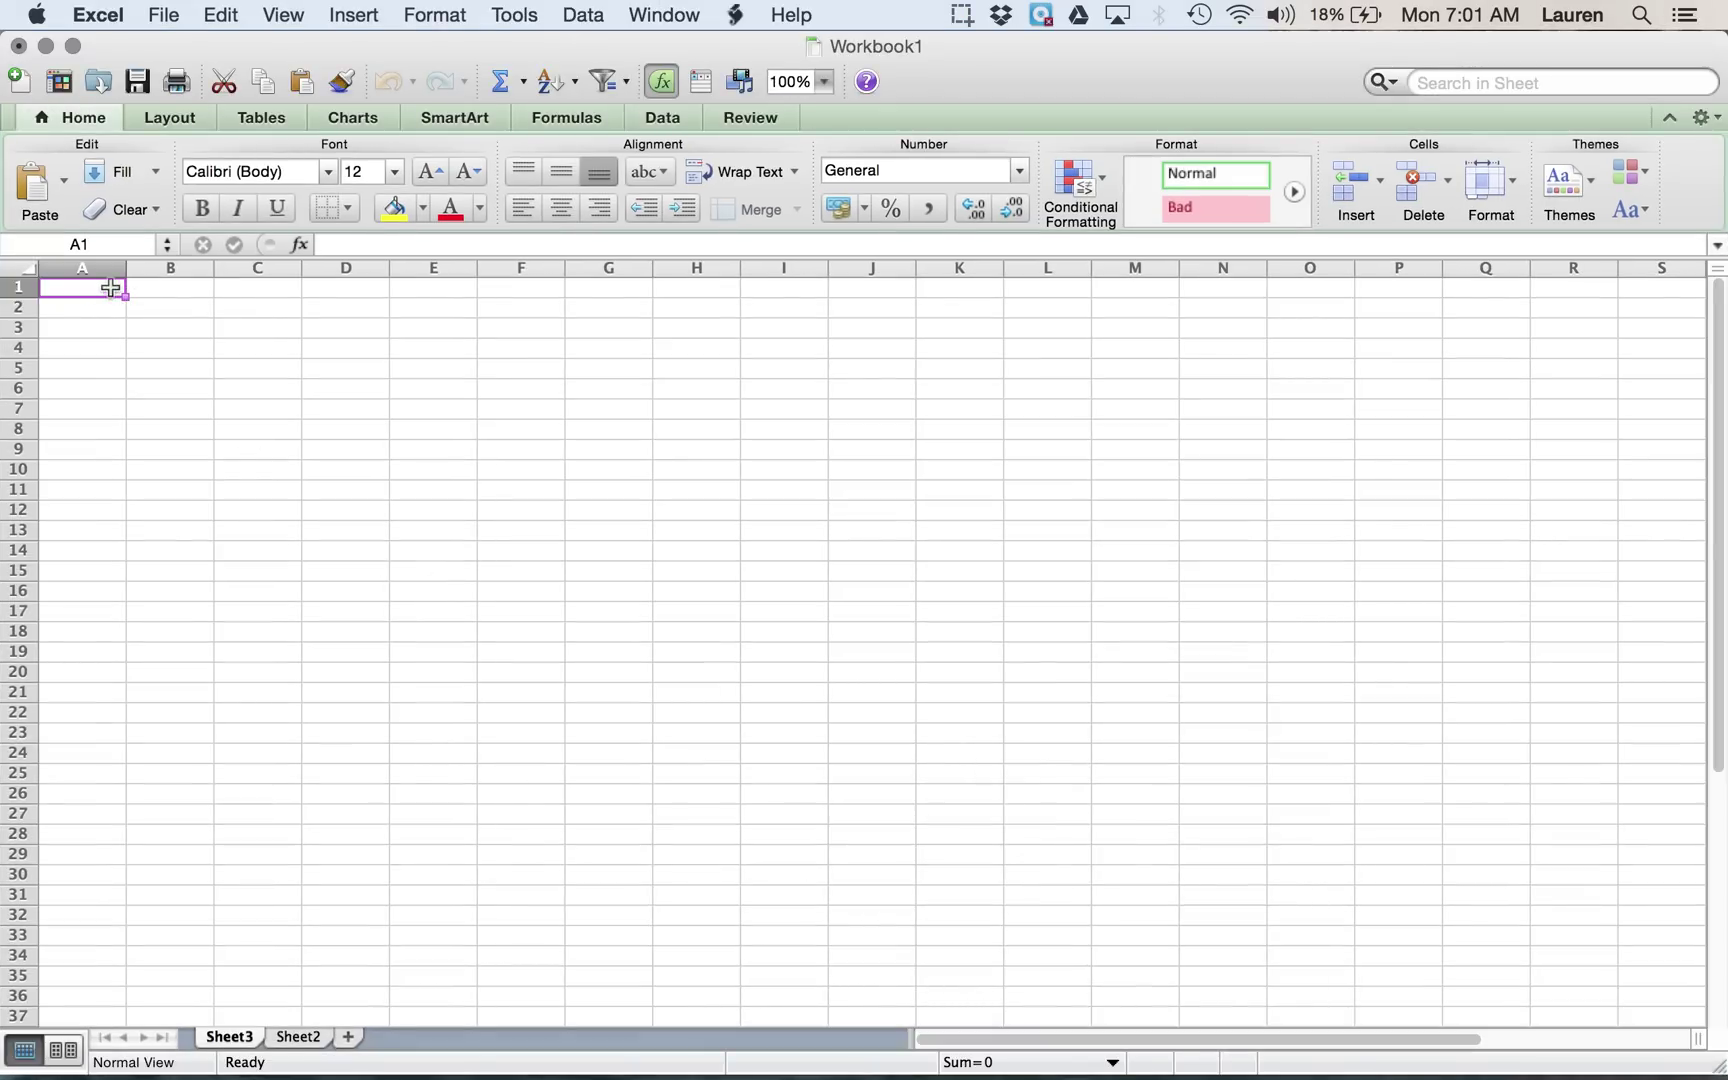
- Enter headers Fuel, Calories in 1 Serving (Cal), Serving Size (g), Food Calories per gram (Cal/g)
text(Fuel)
key(Tab)
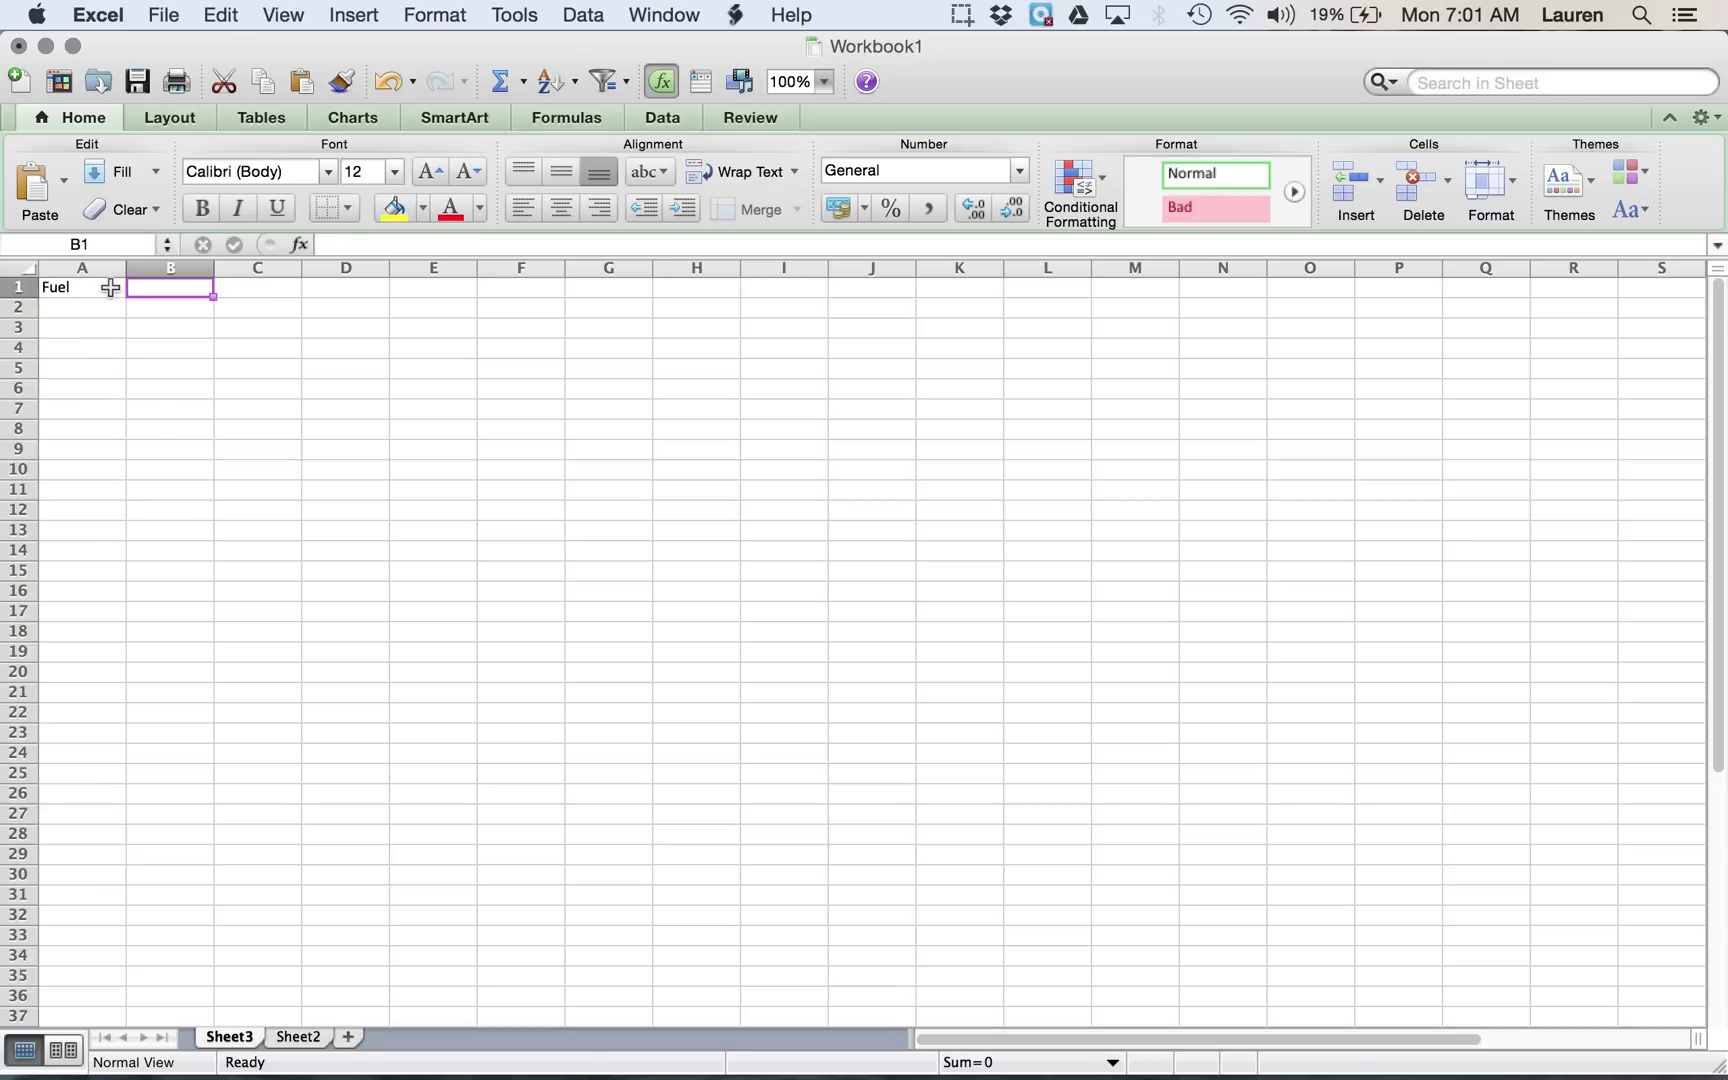
text(Calories in)
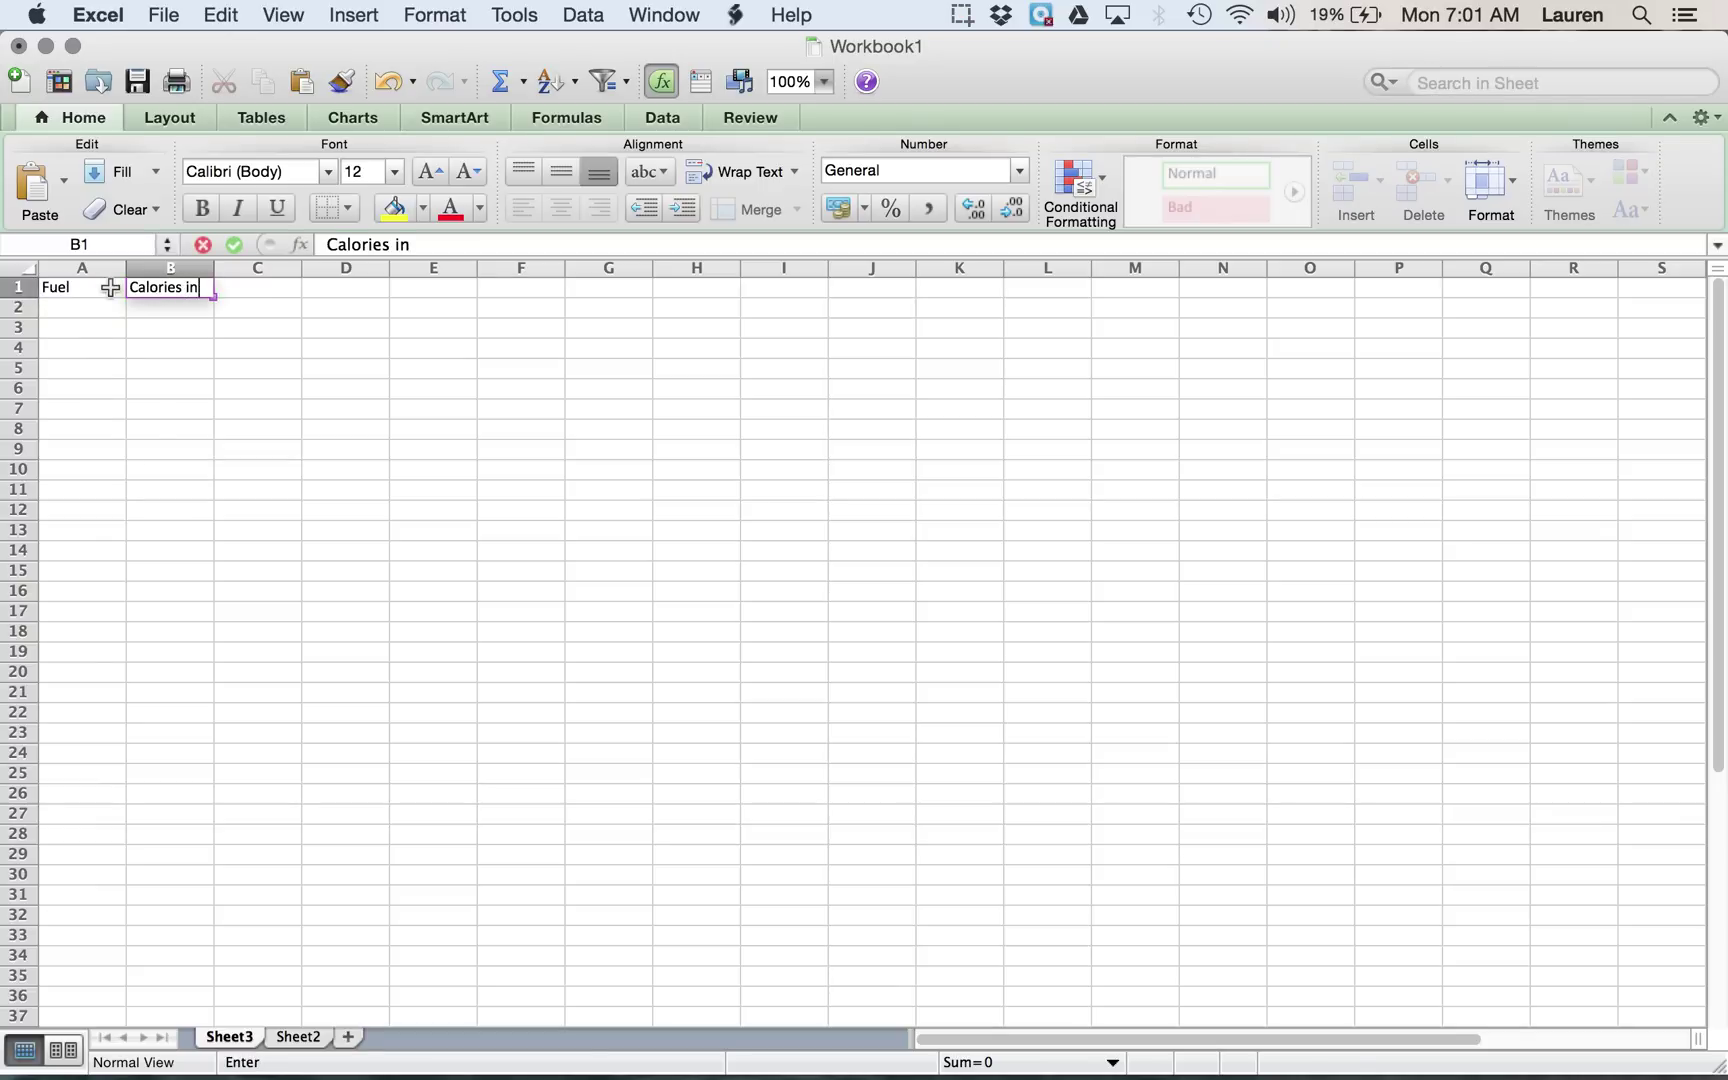
text( 1 S)
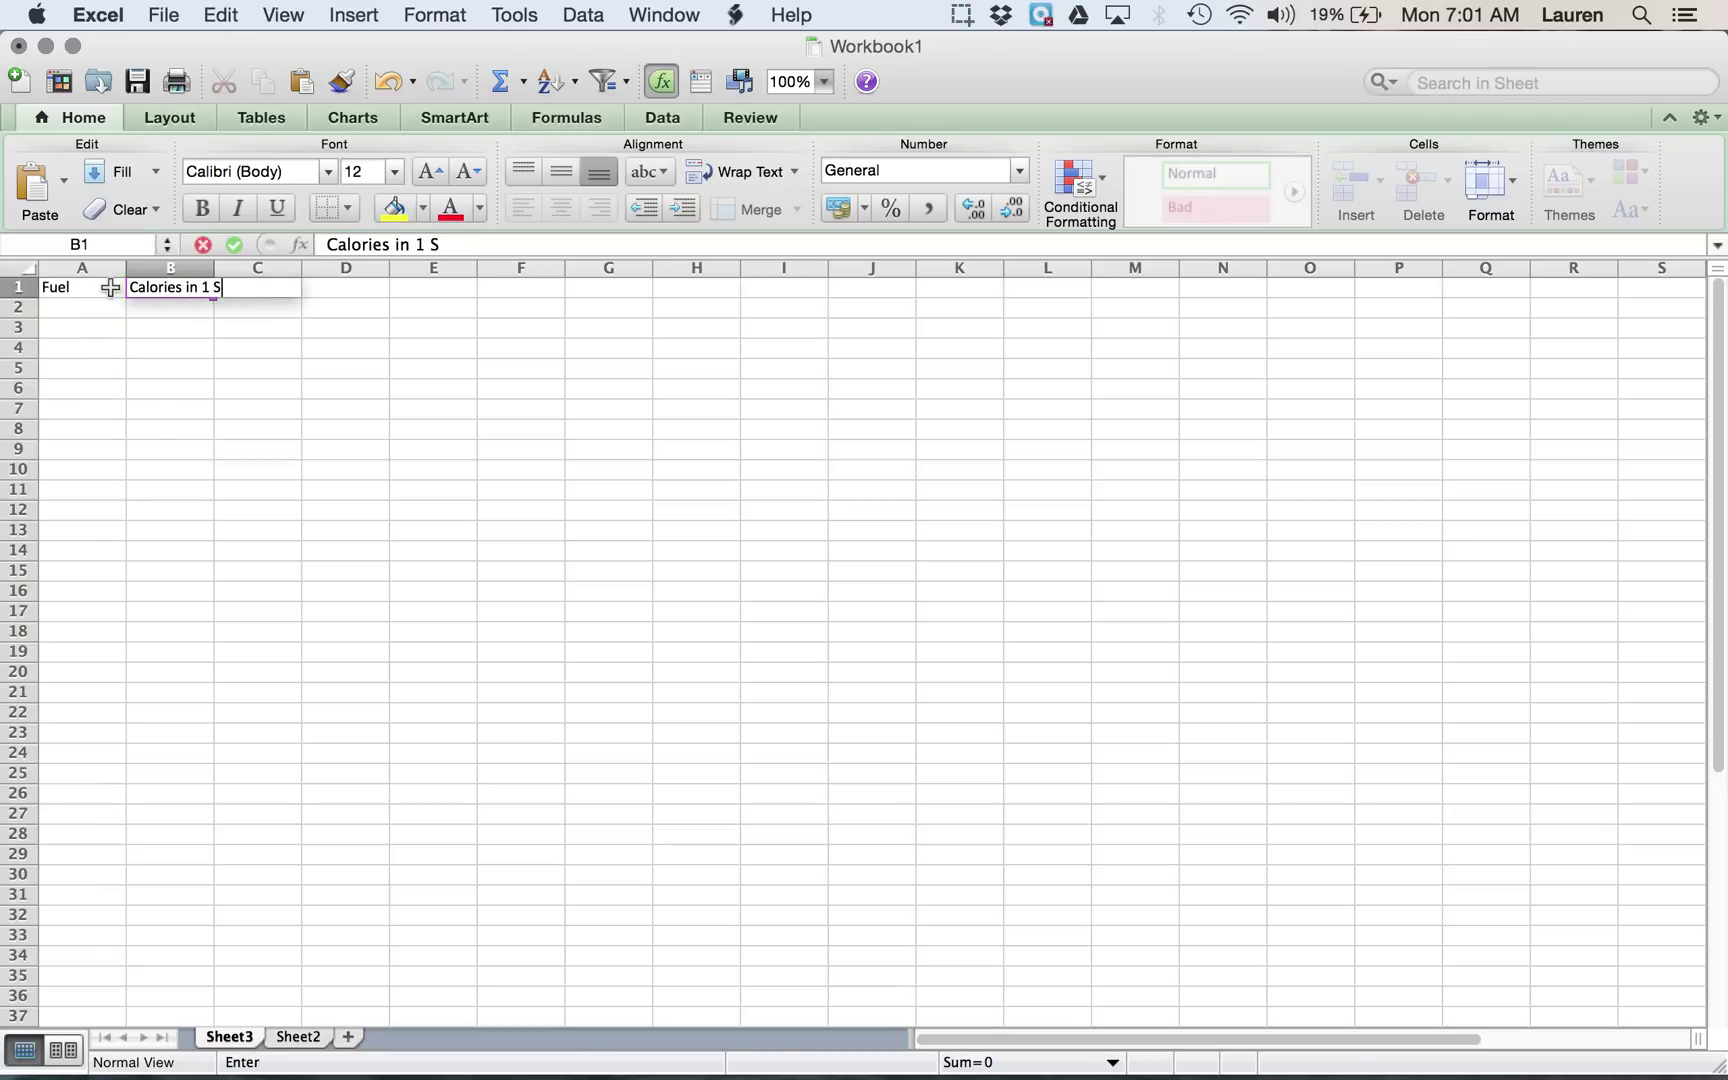
text(erving)
key(Tab)
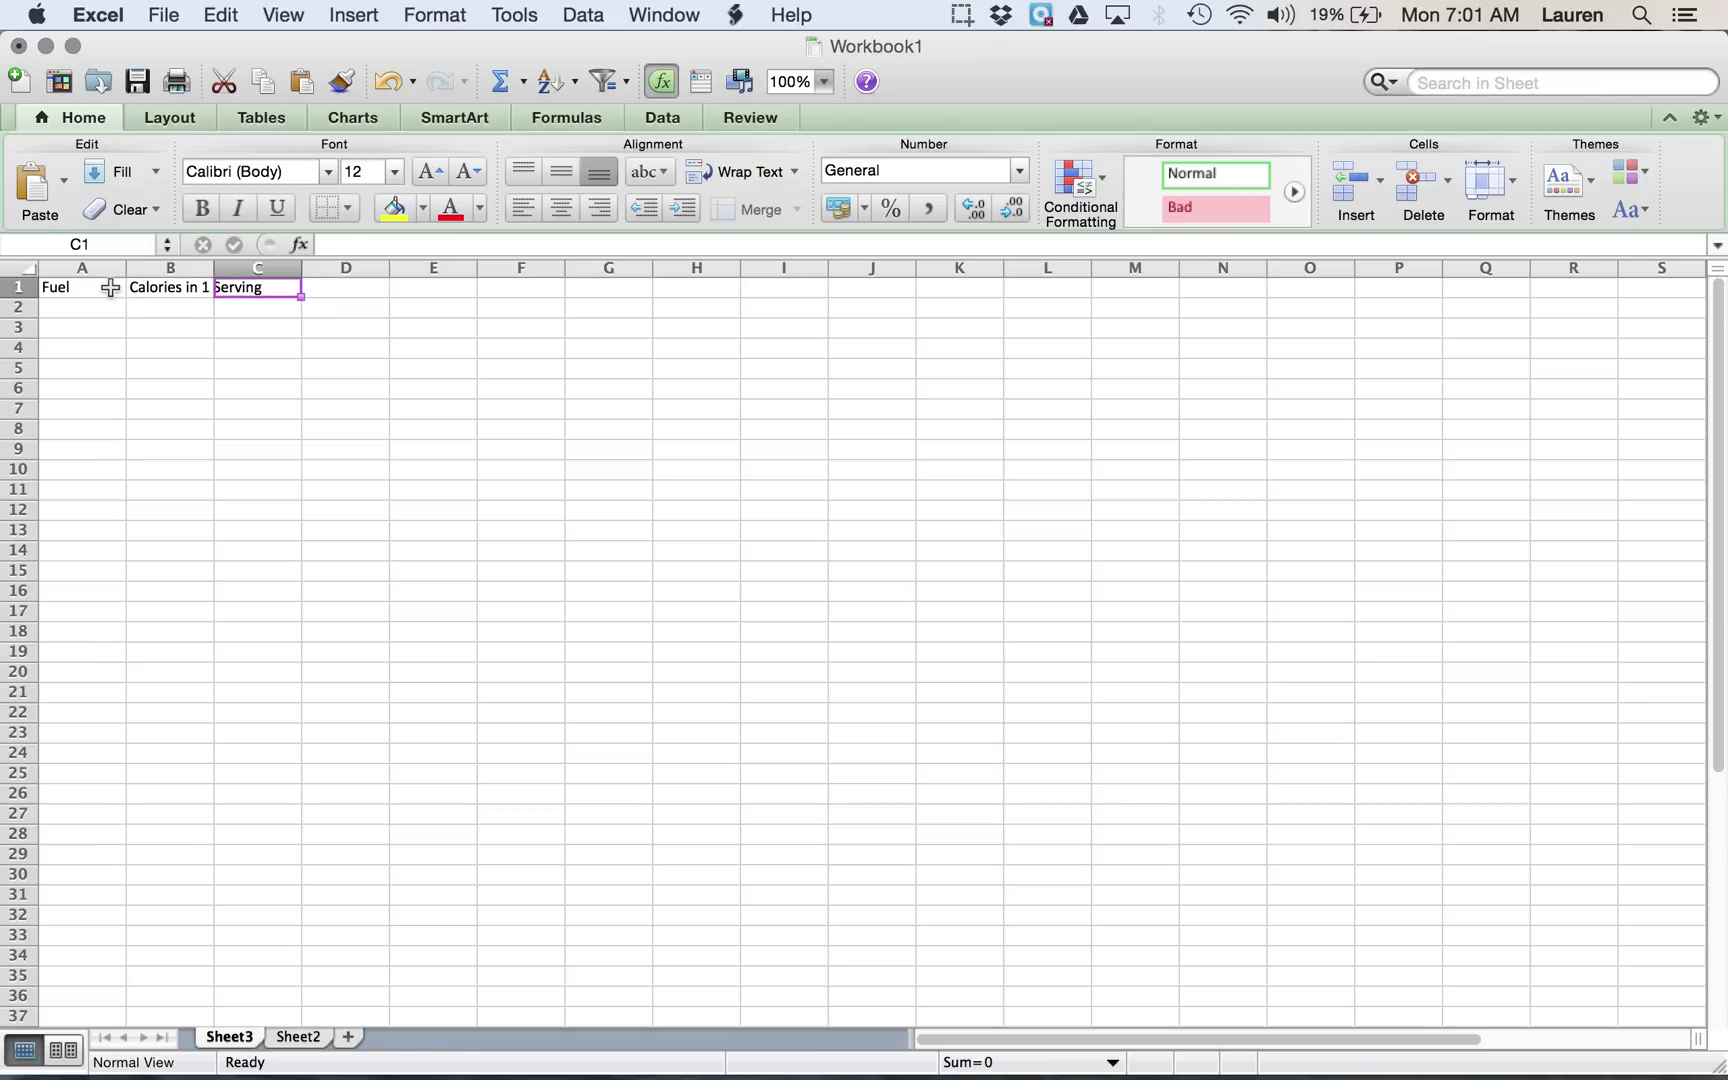
click(156, 298)
click(518, 246)
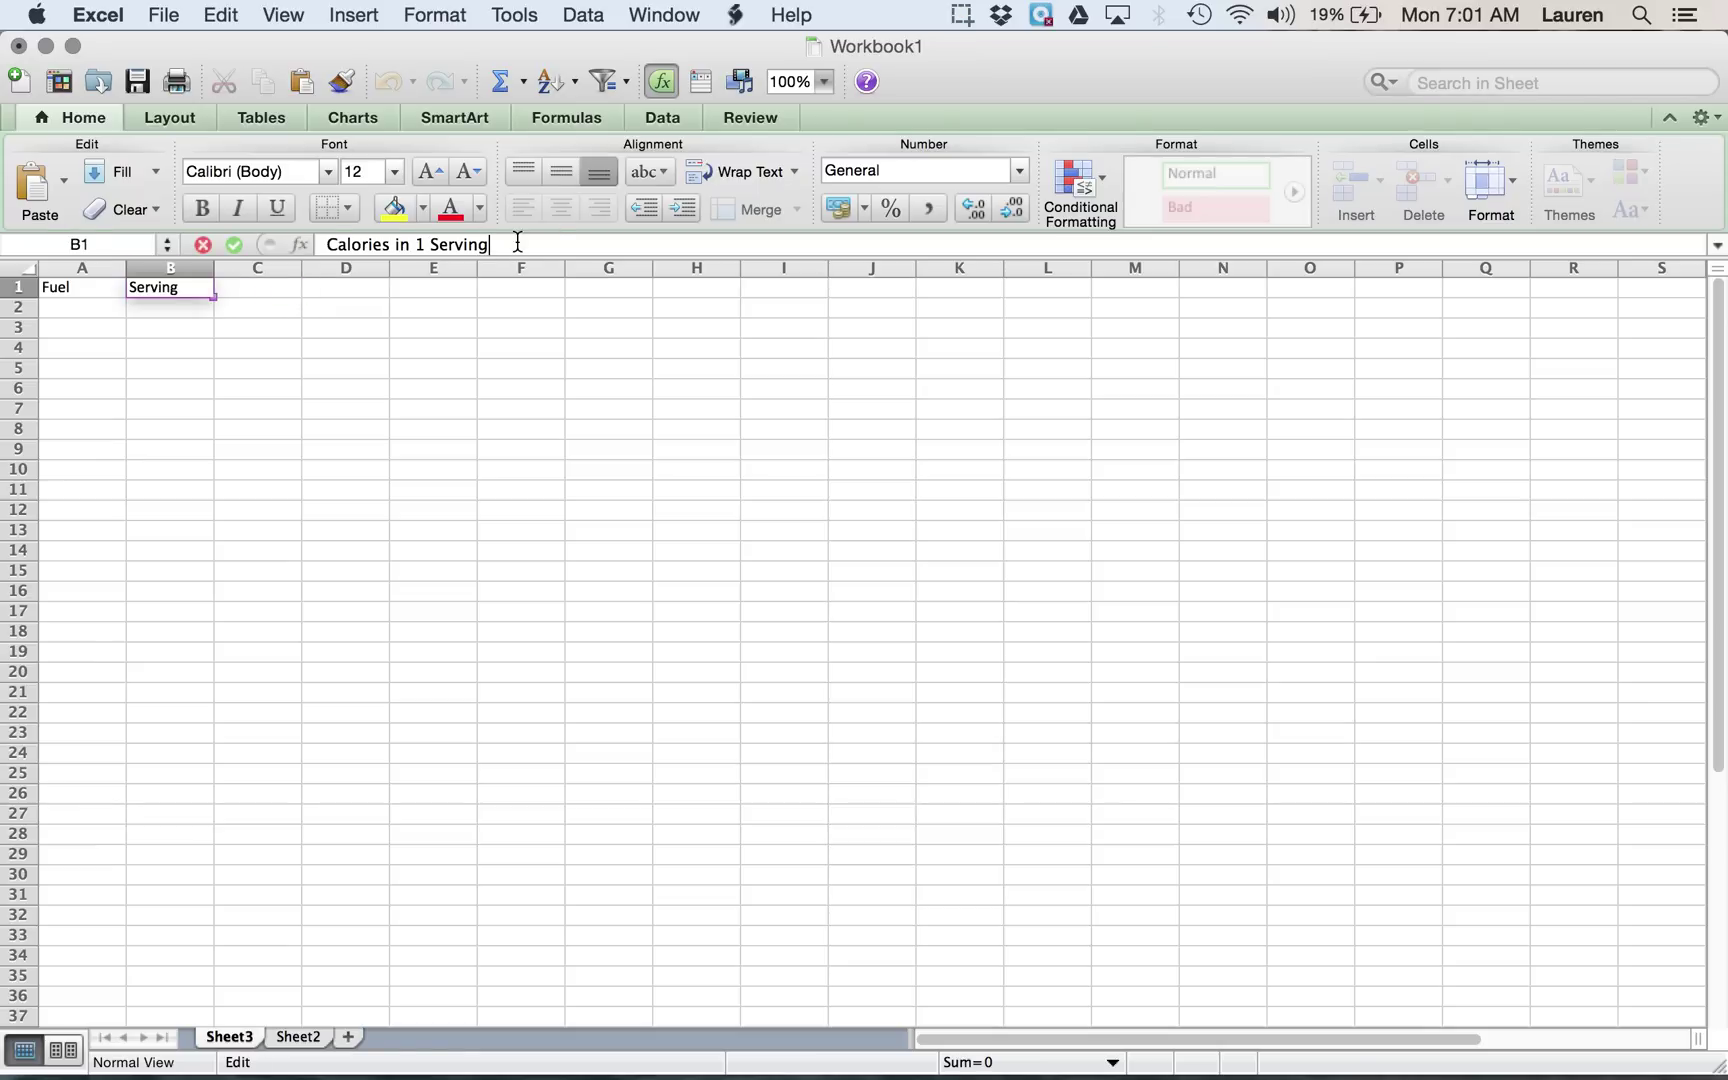
text((Cal))
click(254, 289)
text(Se)
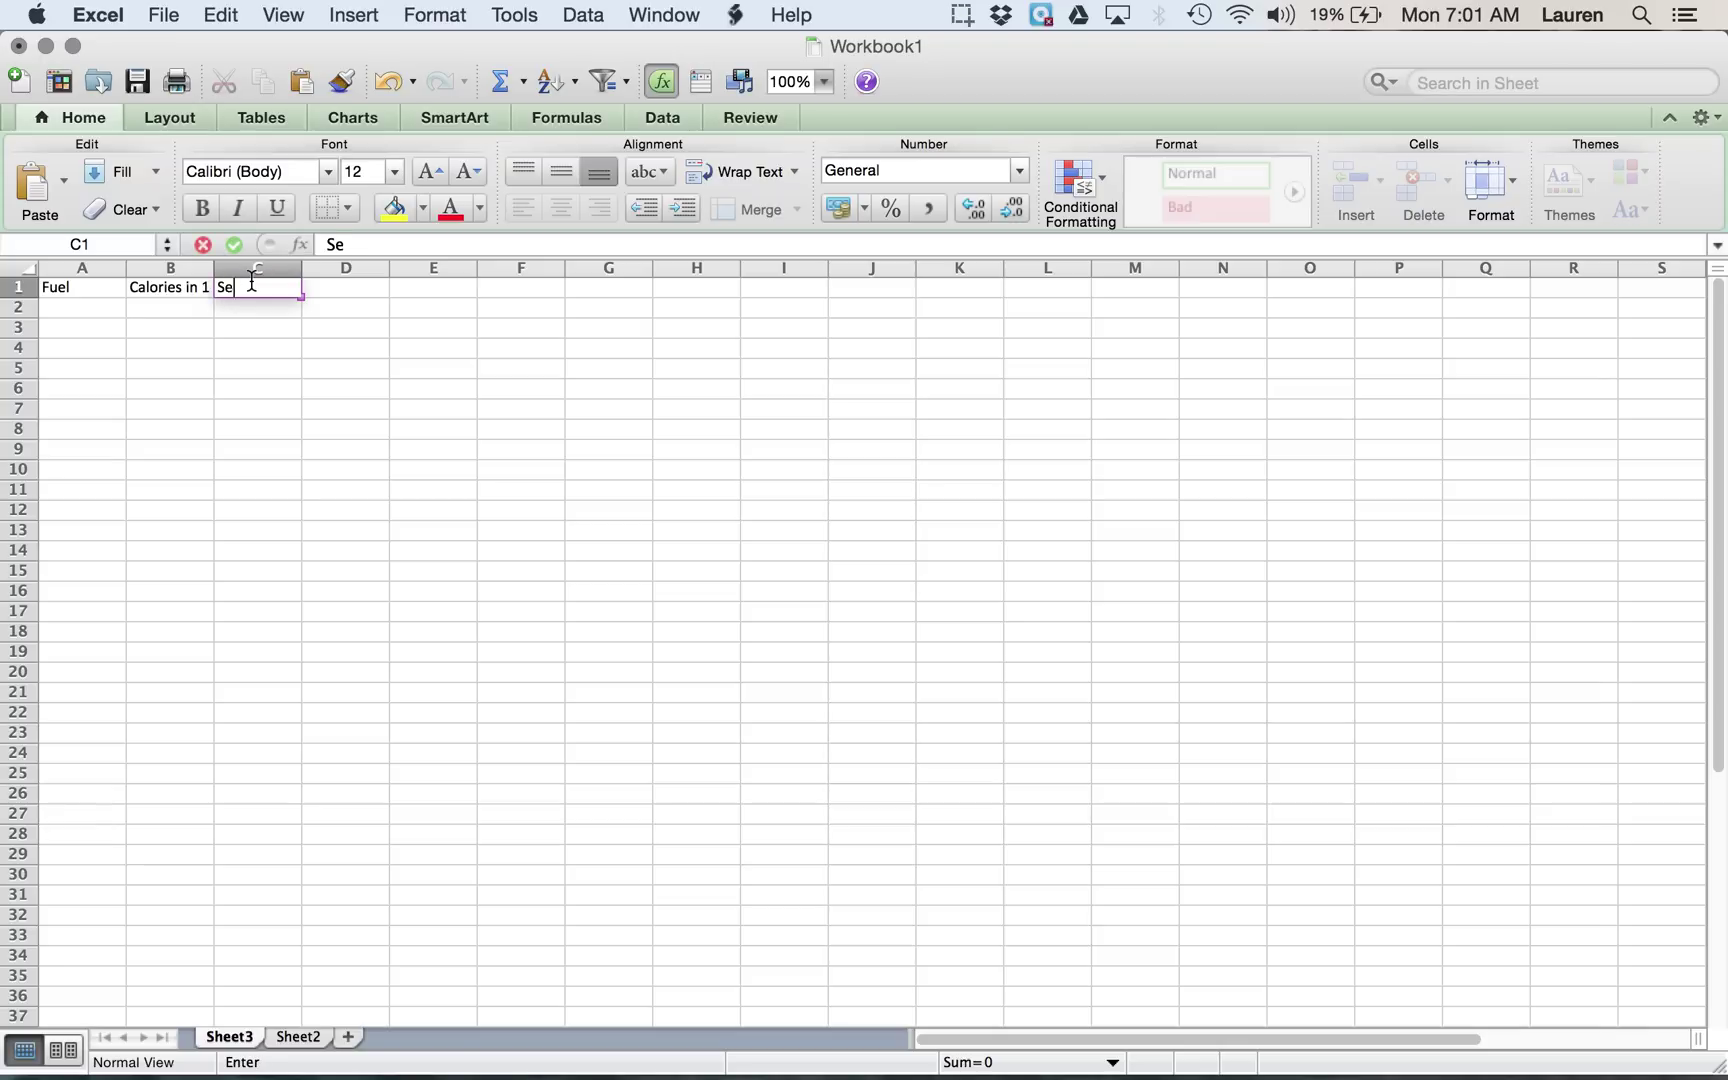
text(rving Size )
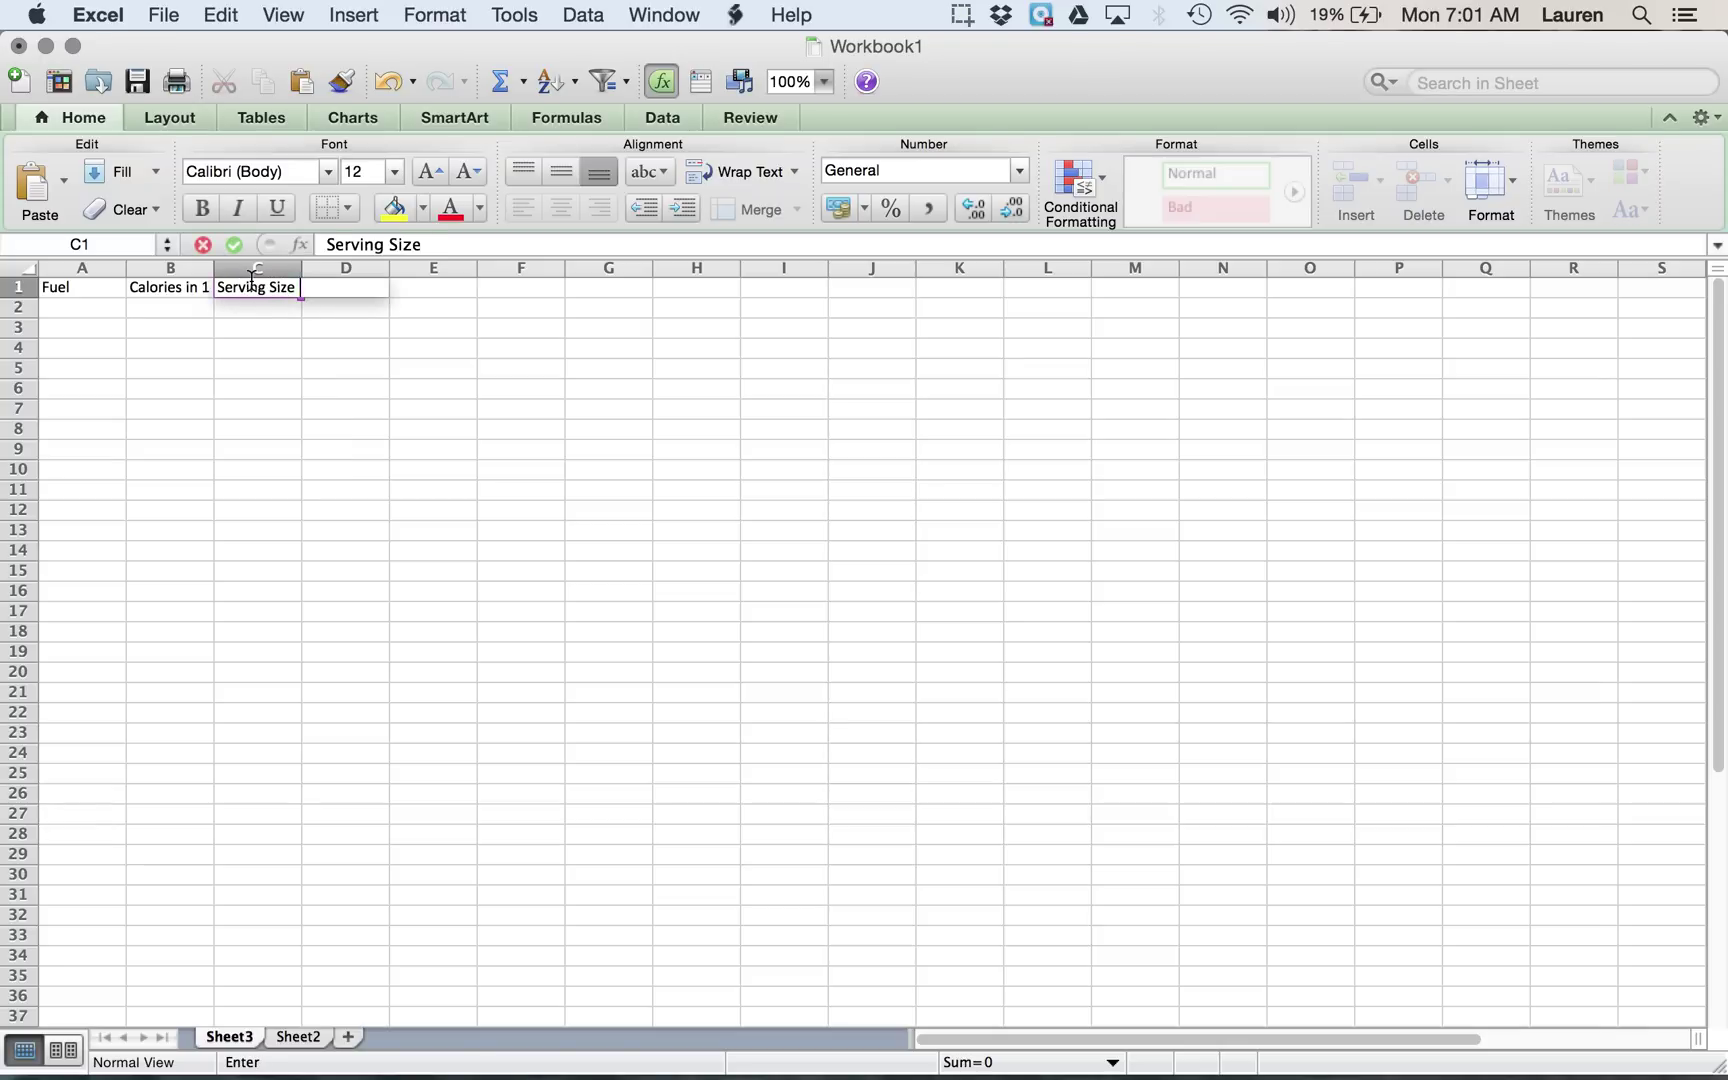
text((g))
key(Tab)
text(Fo)
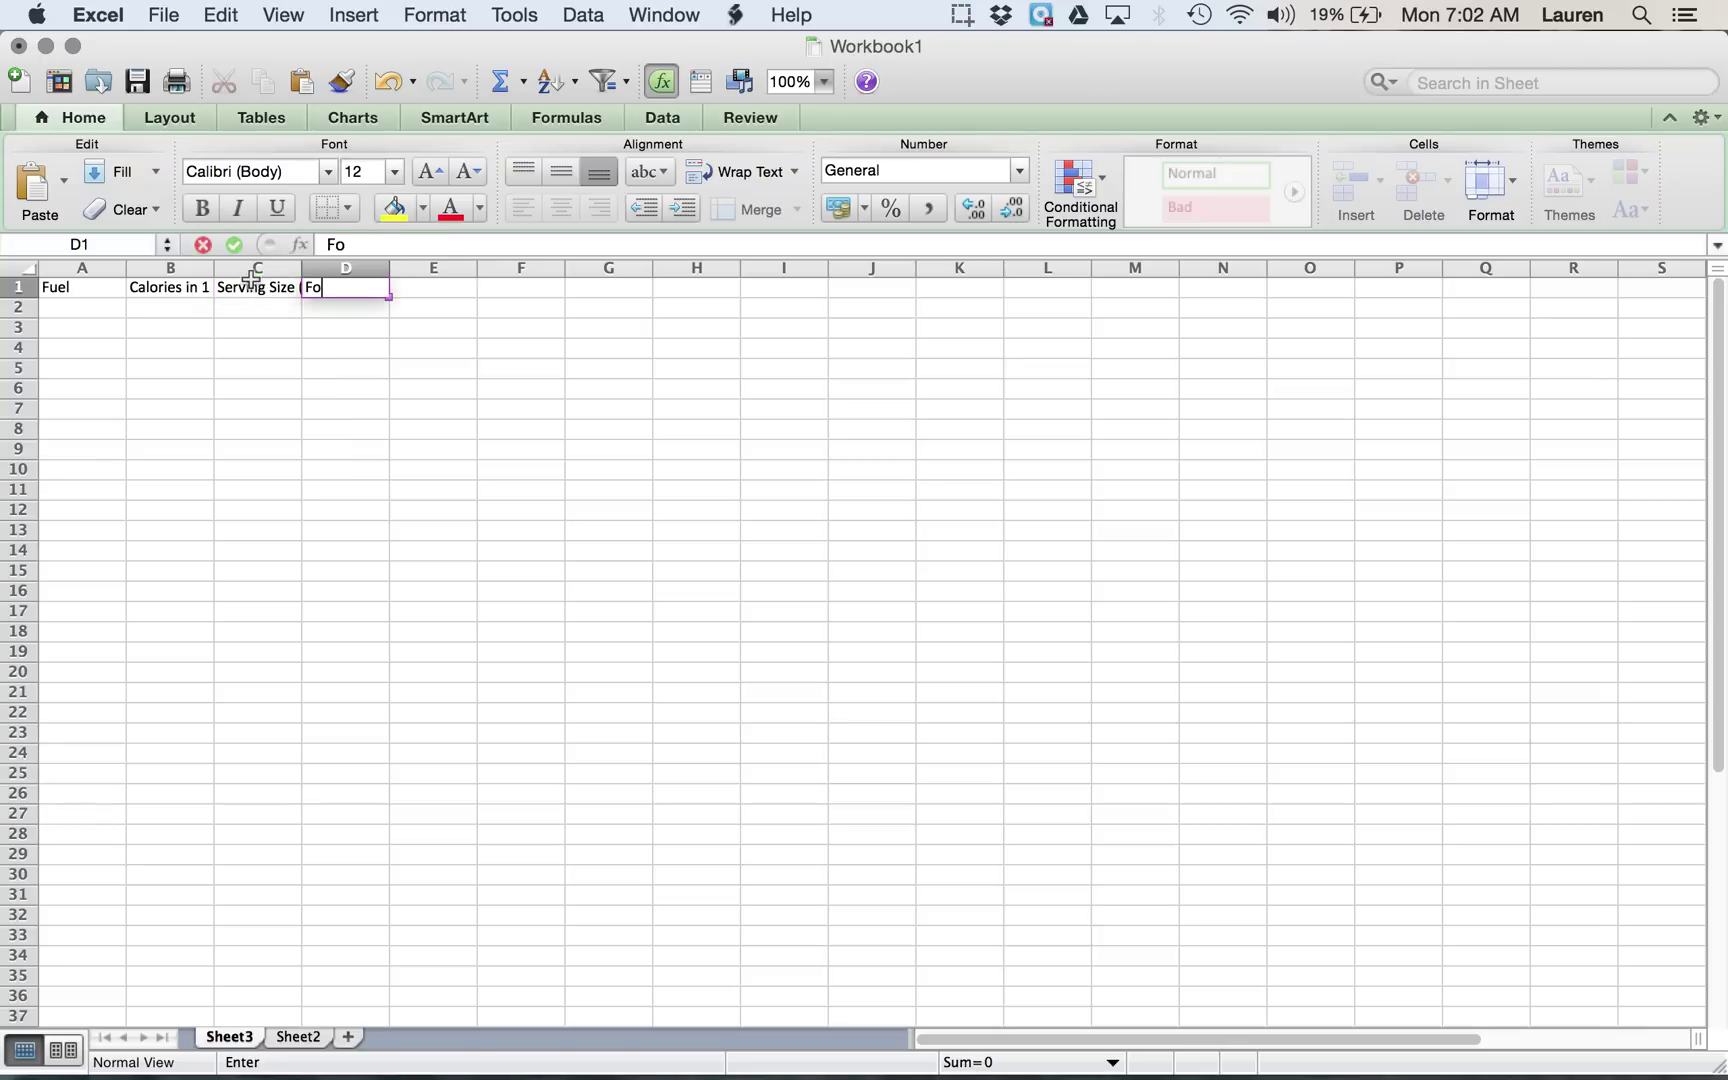
text(od Calories)
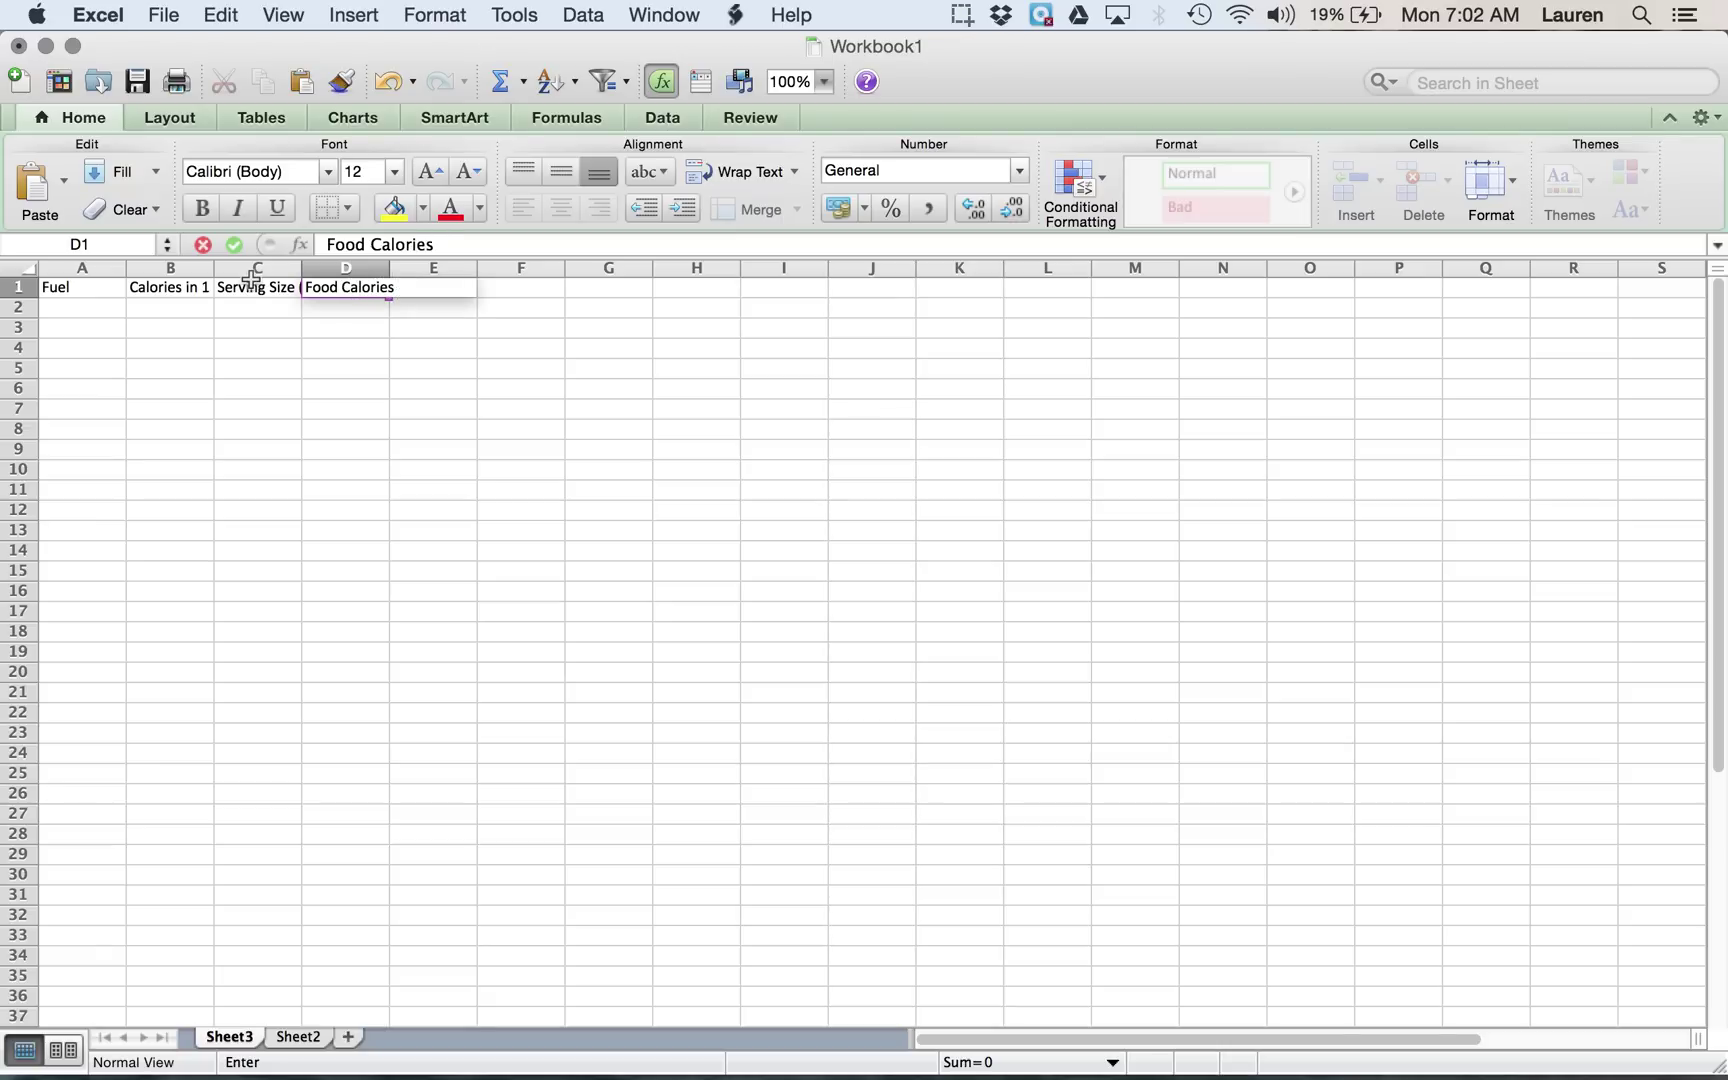
text( per gram (Cal/g)
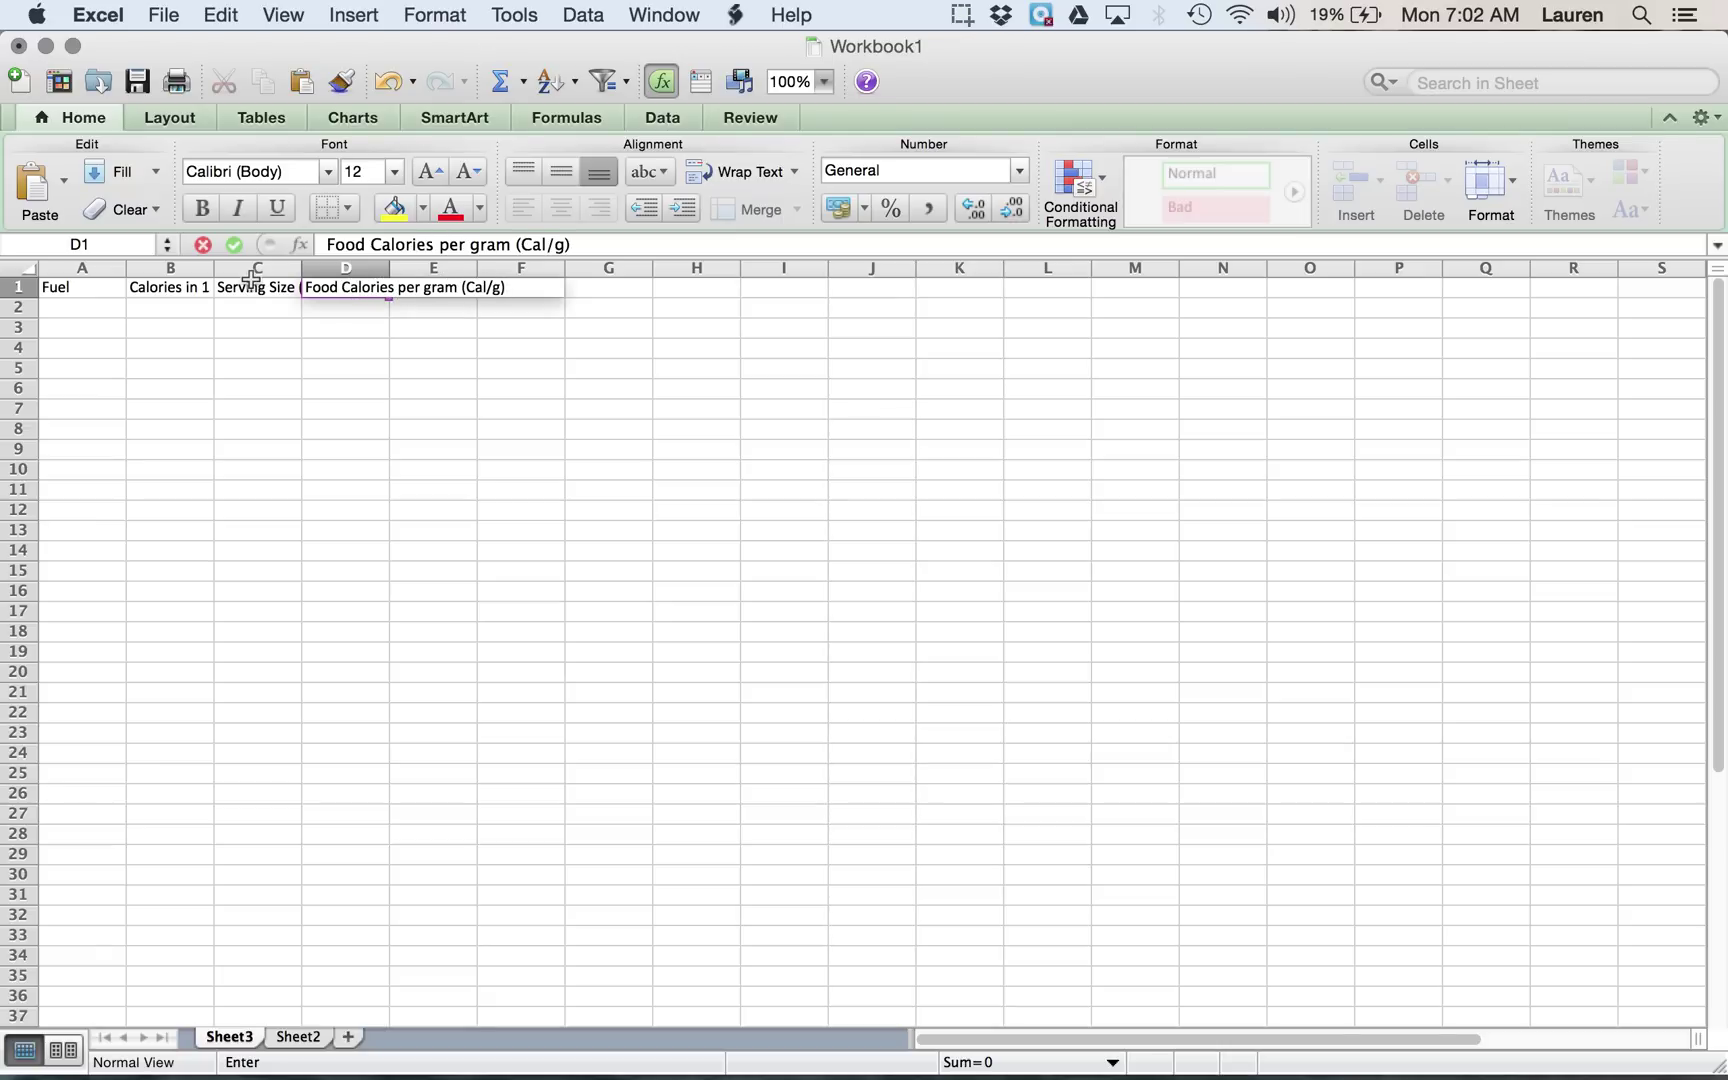
text())
key(Return)
- List Peanuts and Marshmallows under Fuel in A2 and A3
click(107, 308)
text(Peanuts)
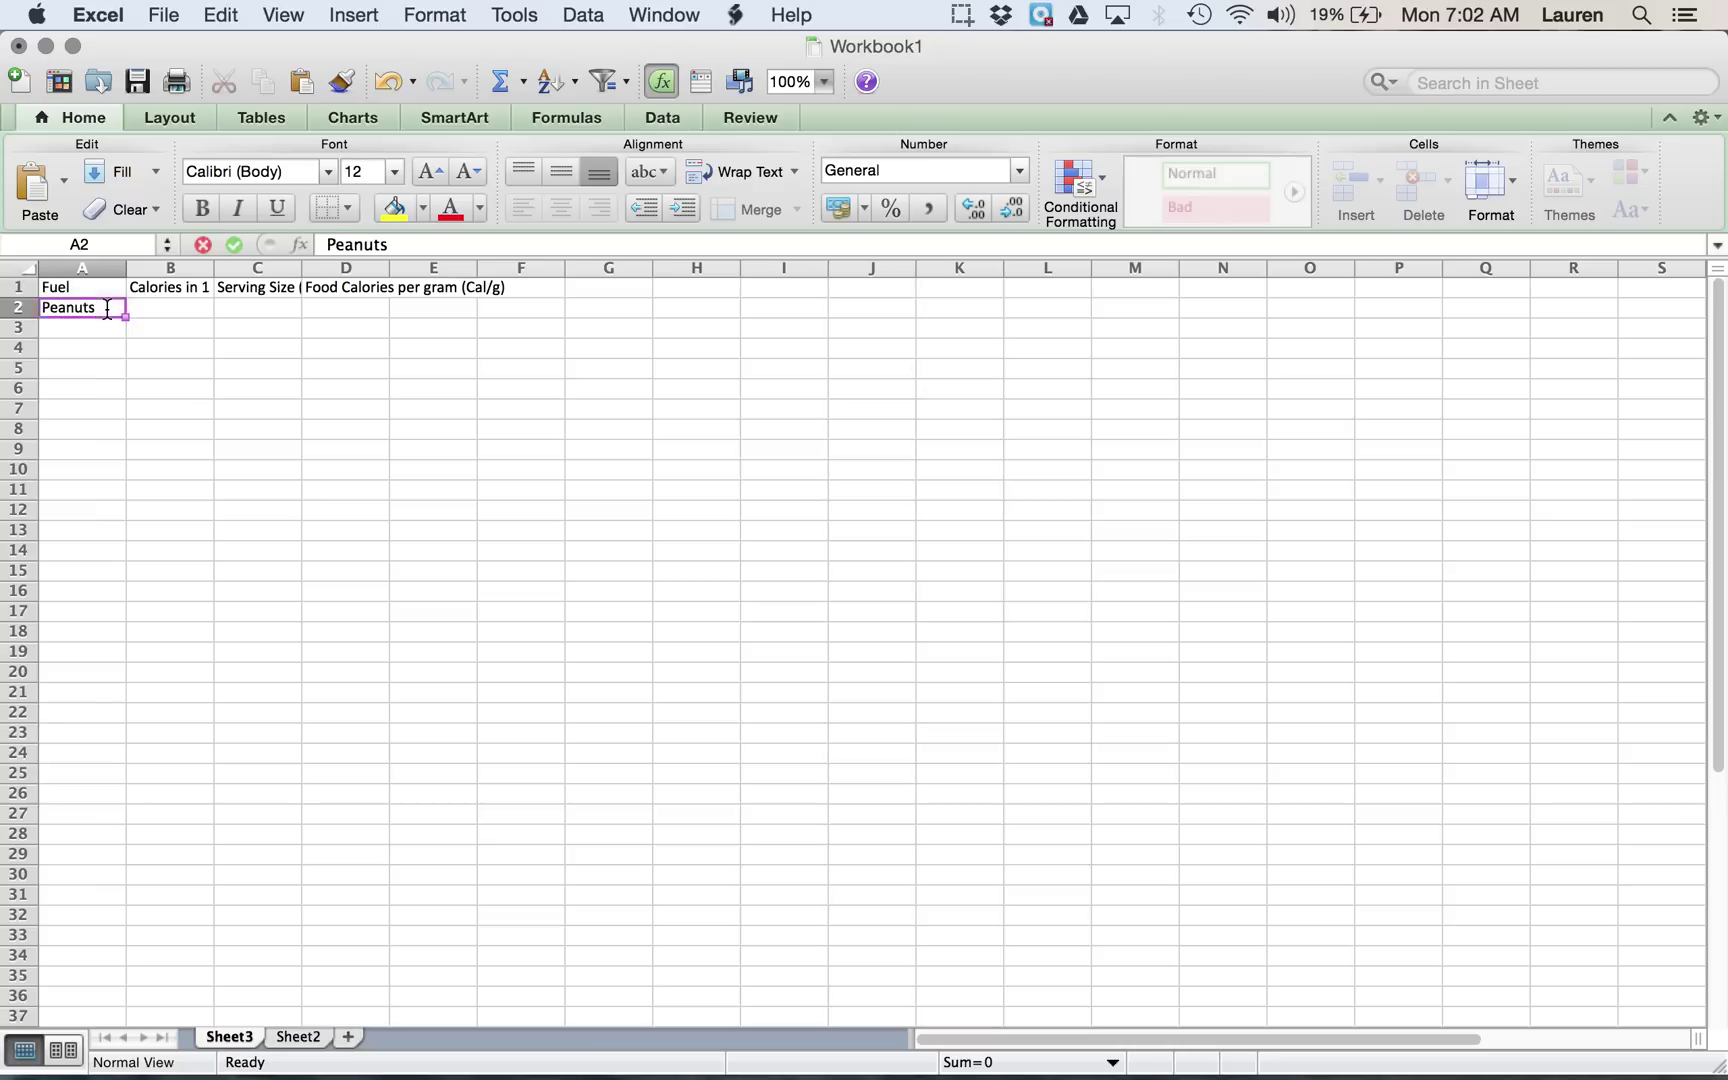
key(Return)
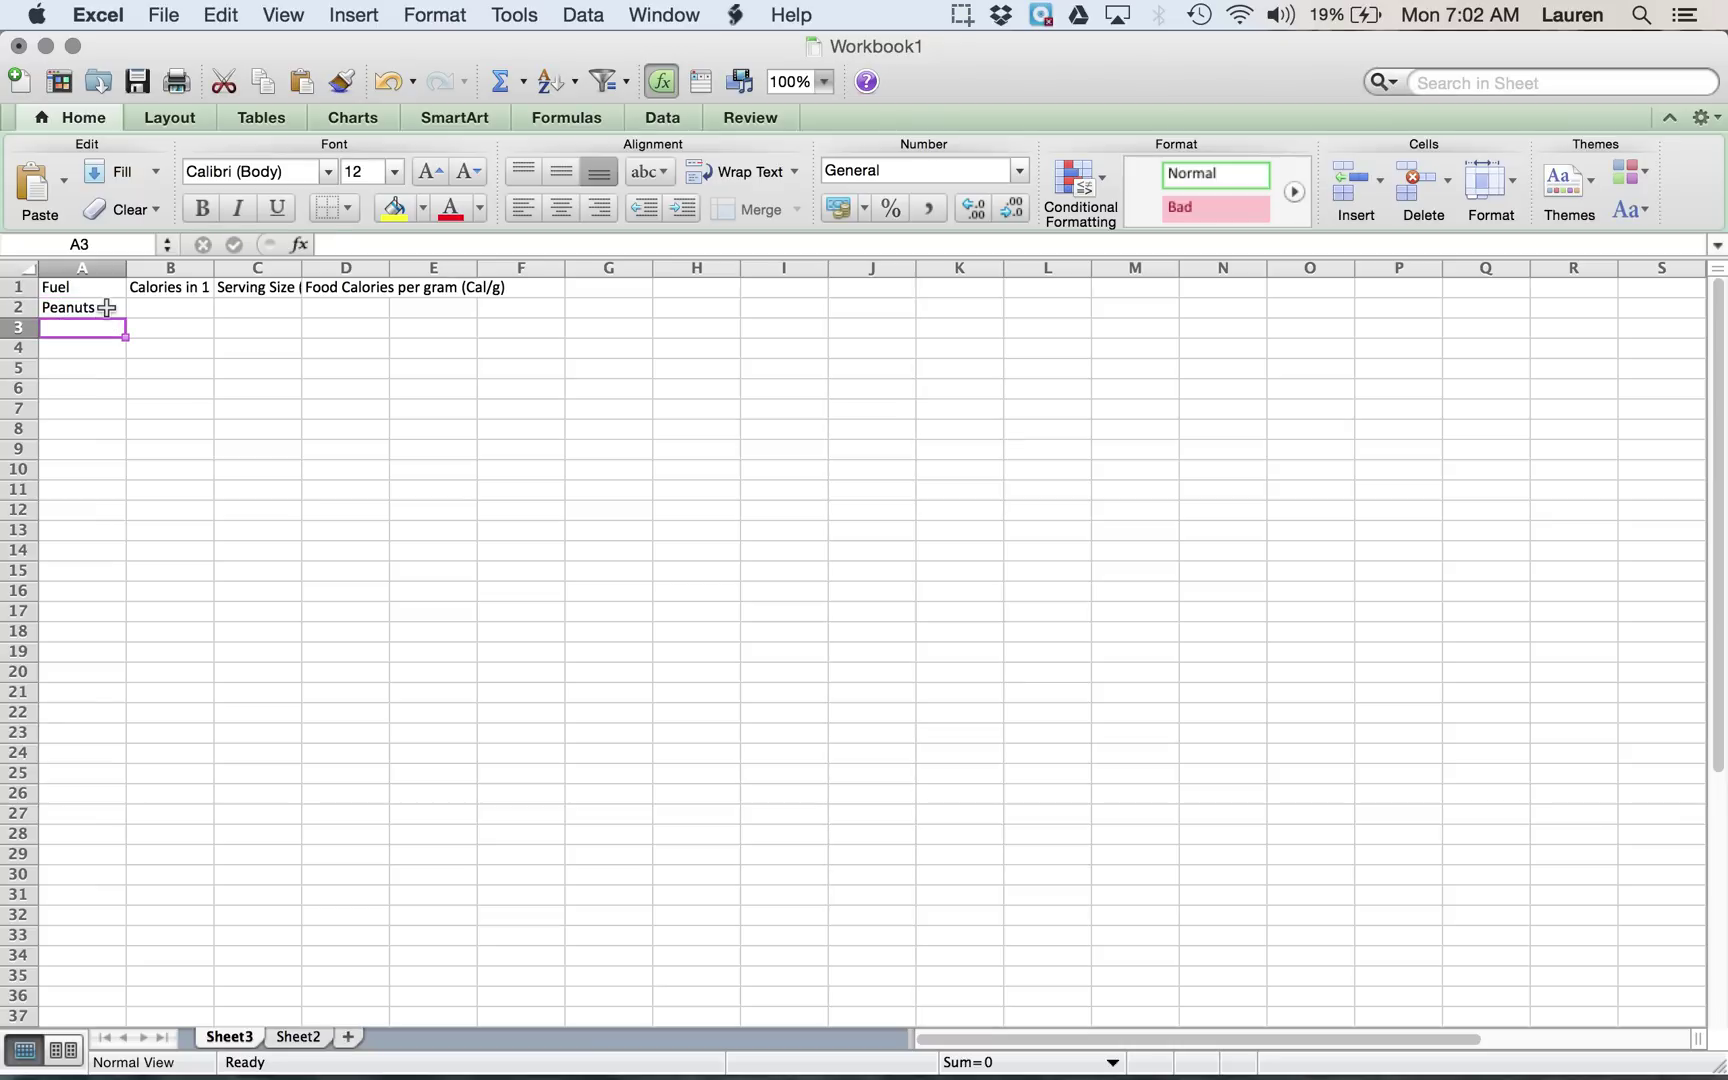
text(Marshm)
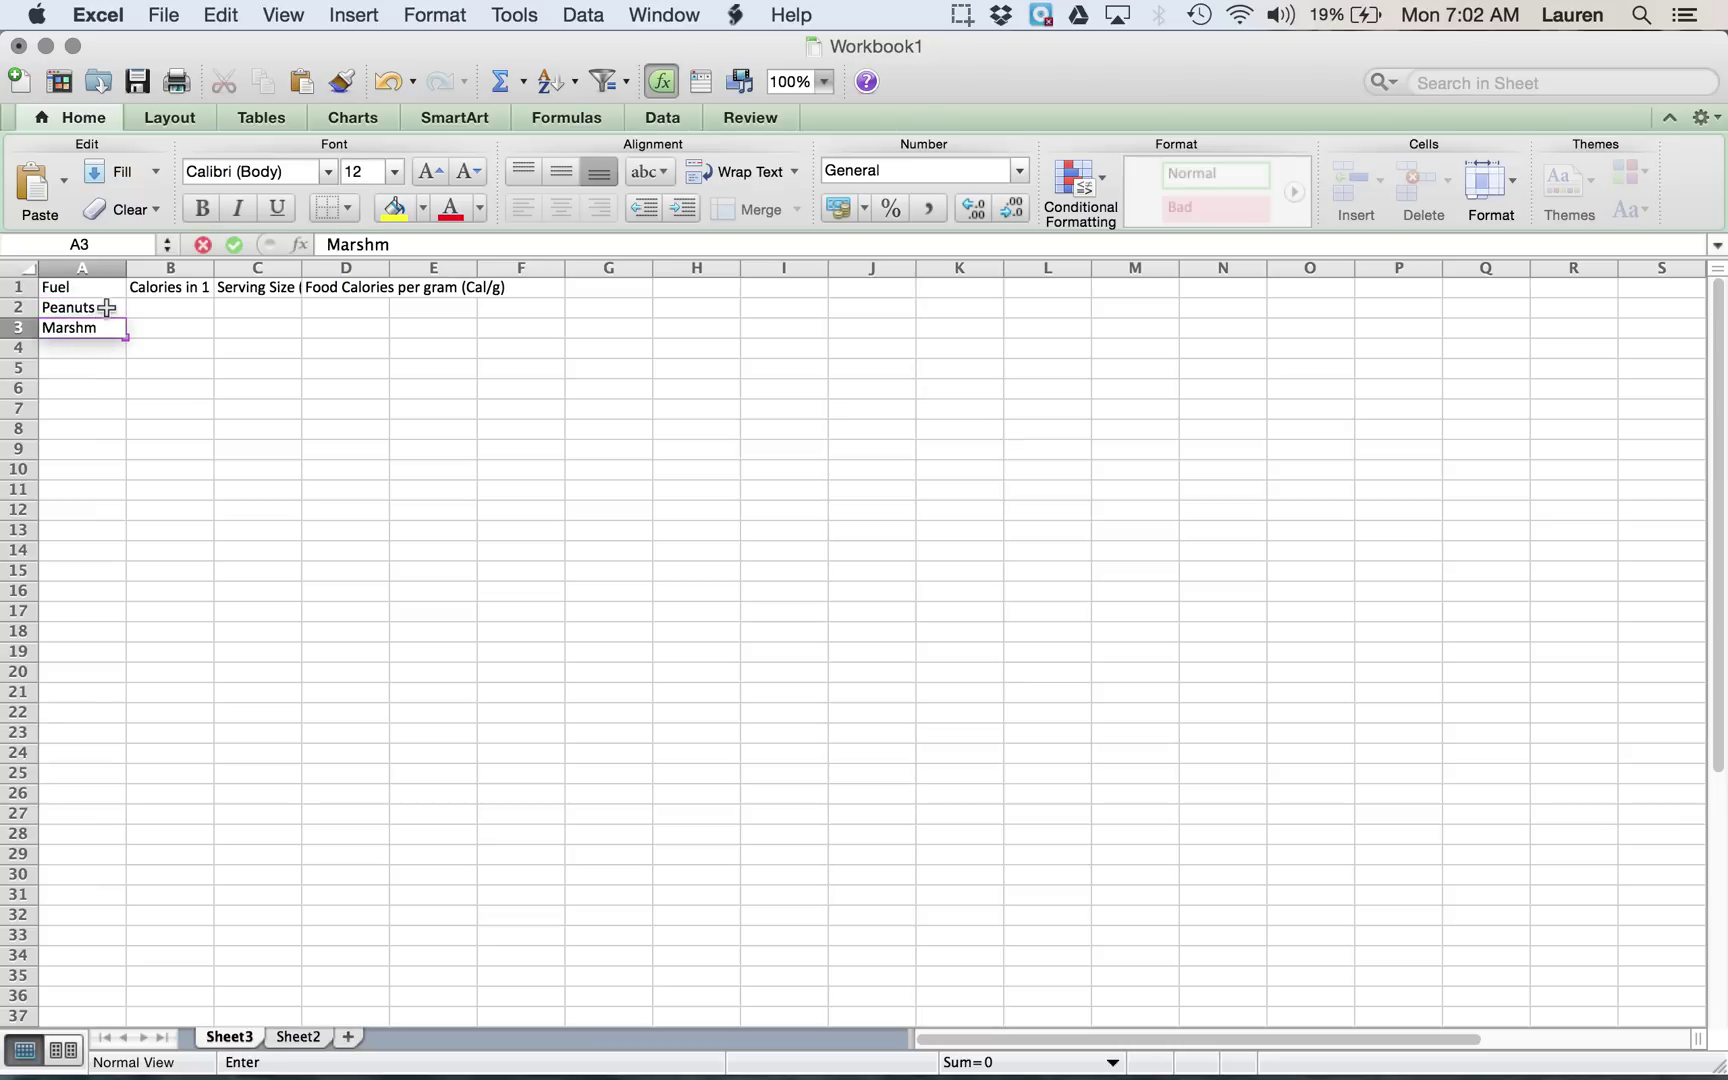
text(allows)
key(Return)
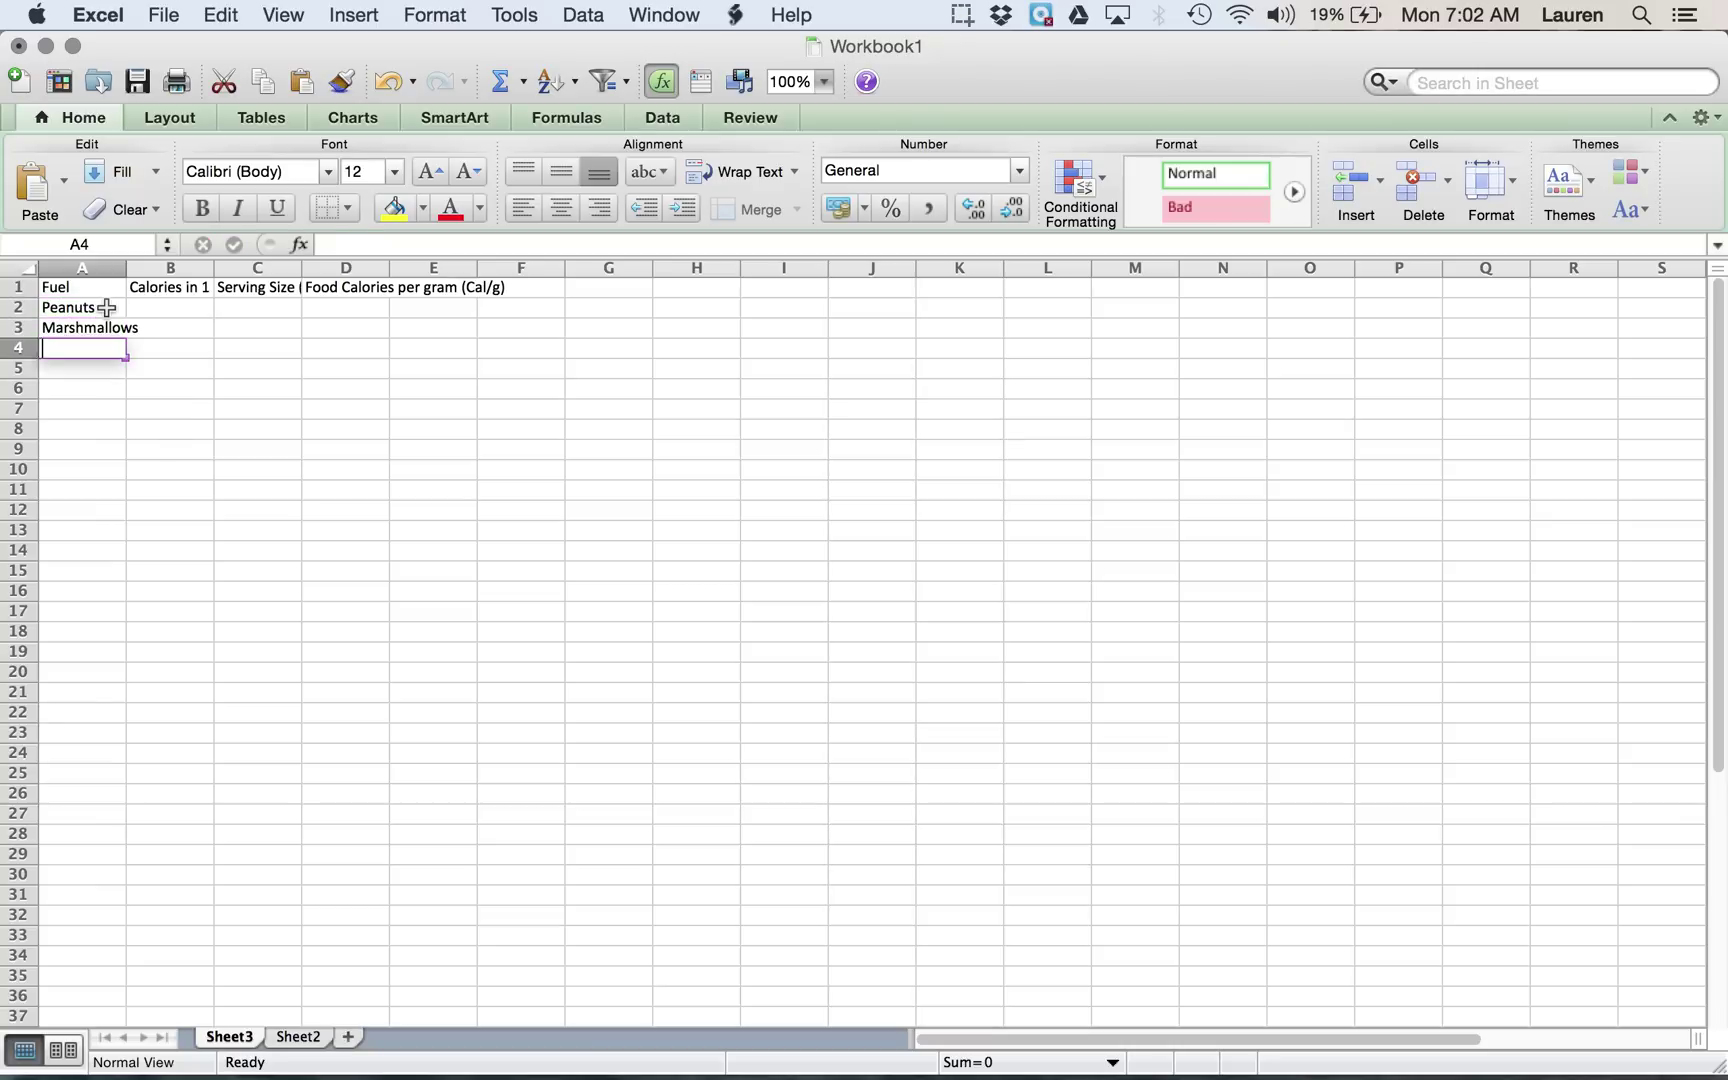
- Add Cheetos in A4 and widen columns A–D so the headers fit
text(Cheetos)
click(245, 446)
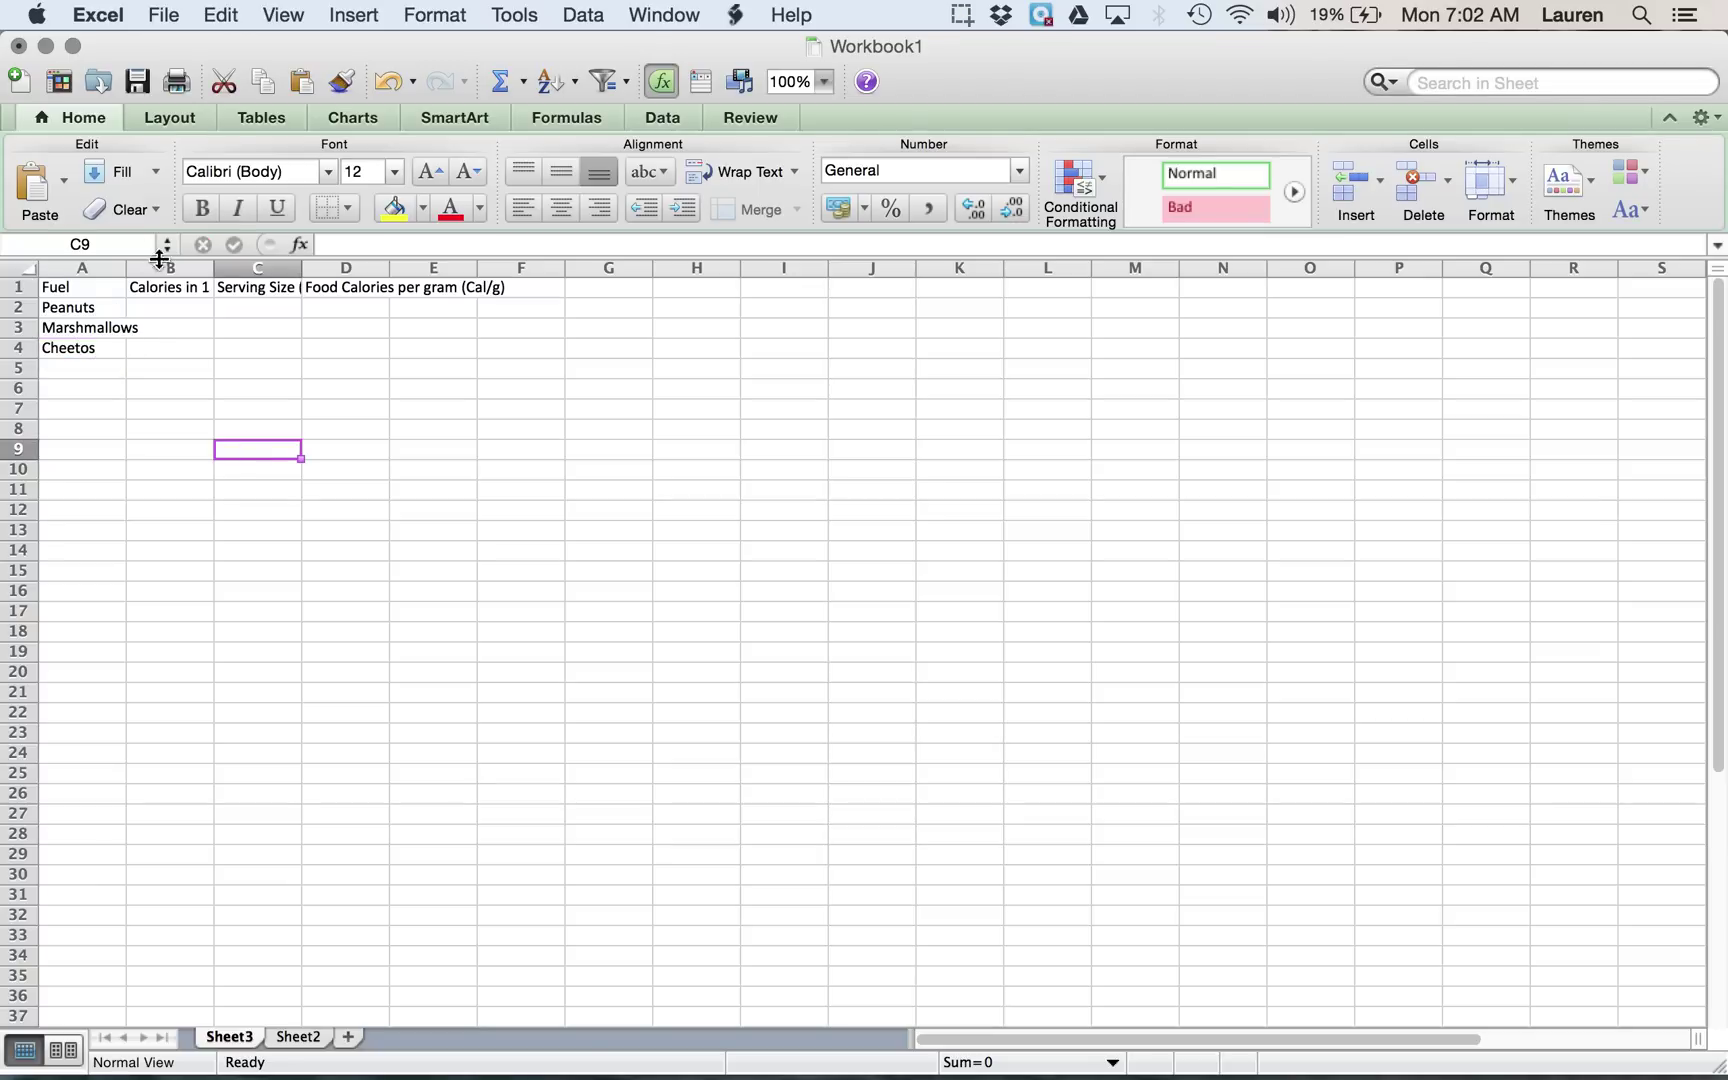
drag(113, 267, 379, 281)
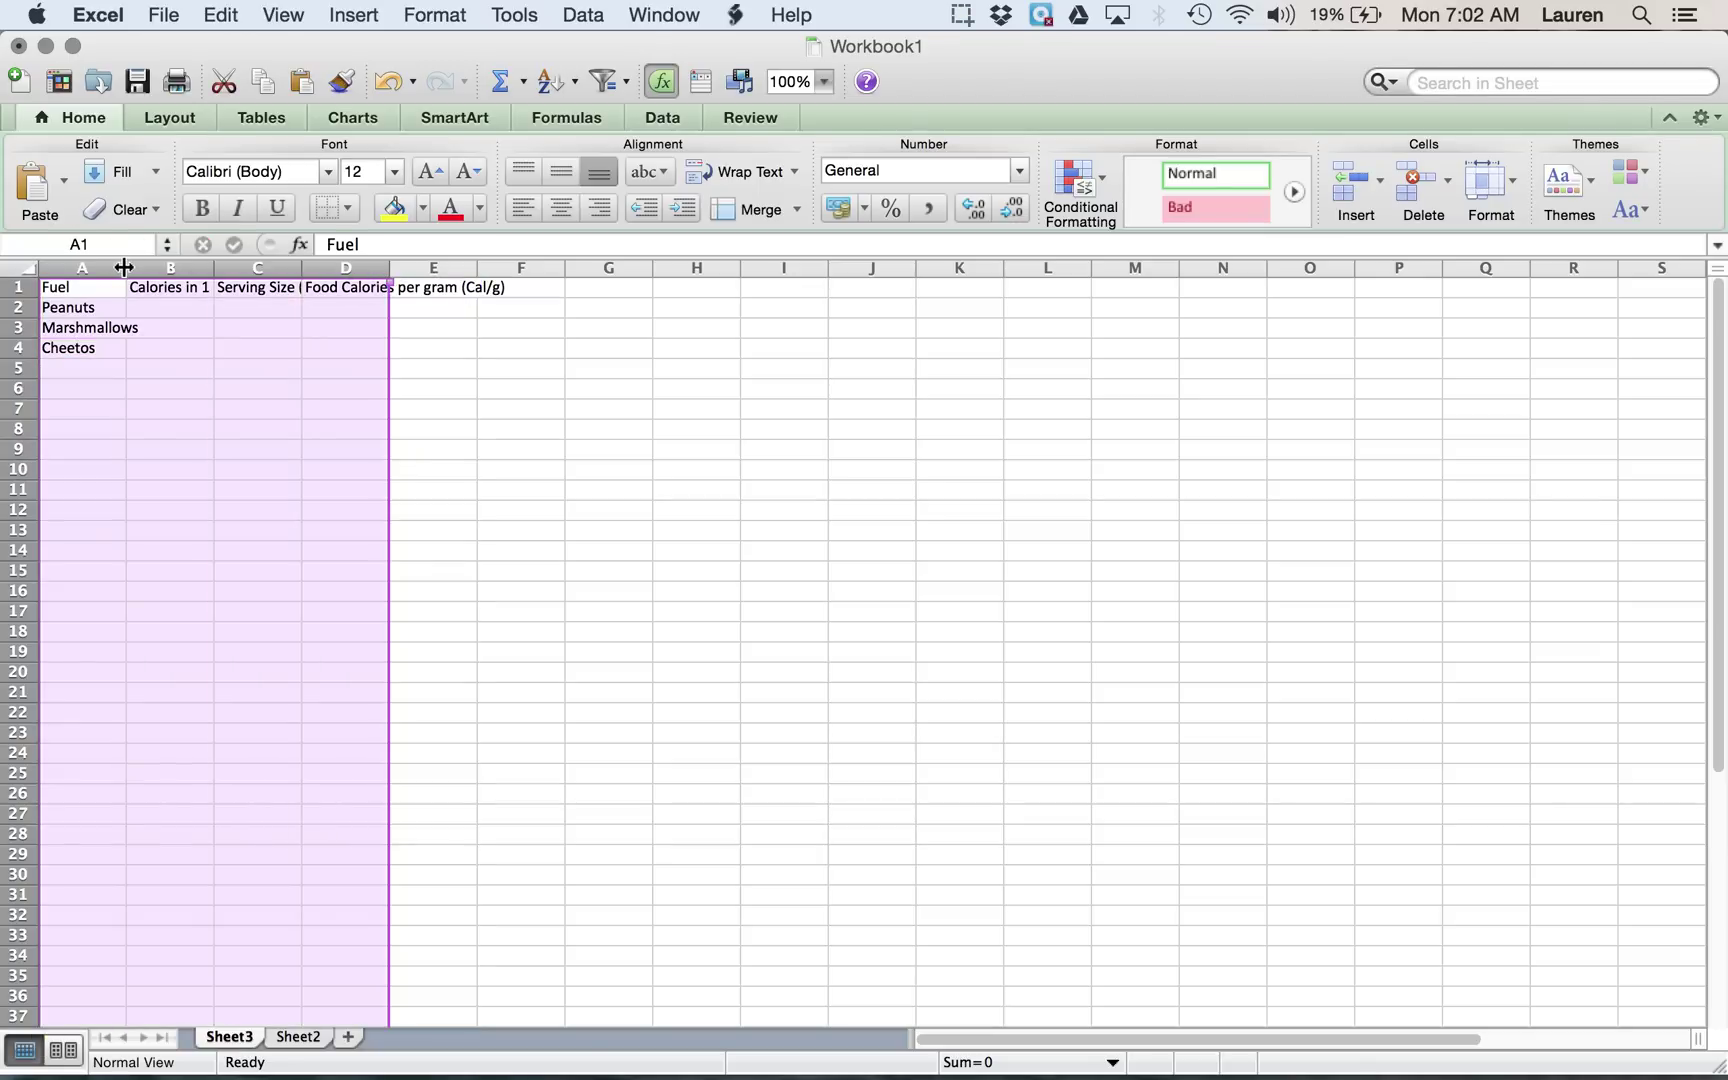
drag(125, 268, 190, 268)
click(322, 347)
drag(340, 268, 365, 268)
click(598, 330)
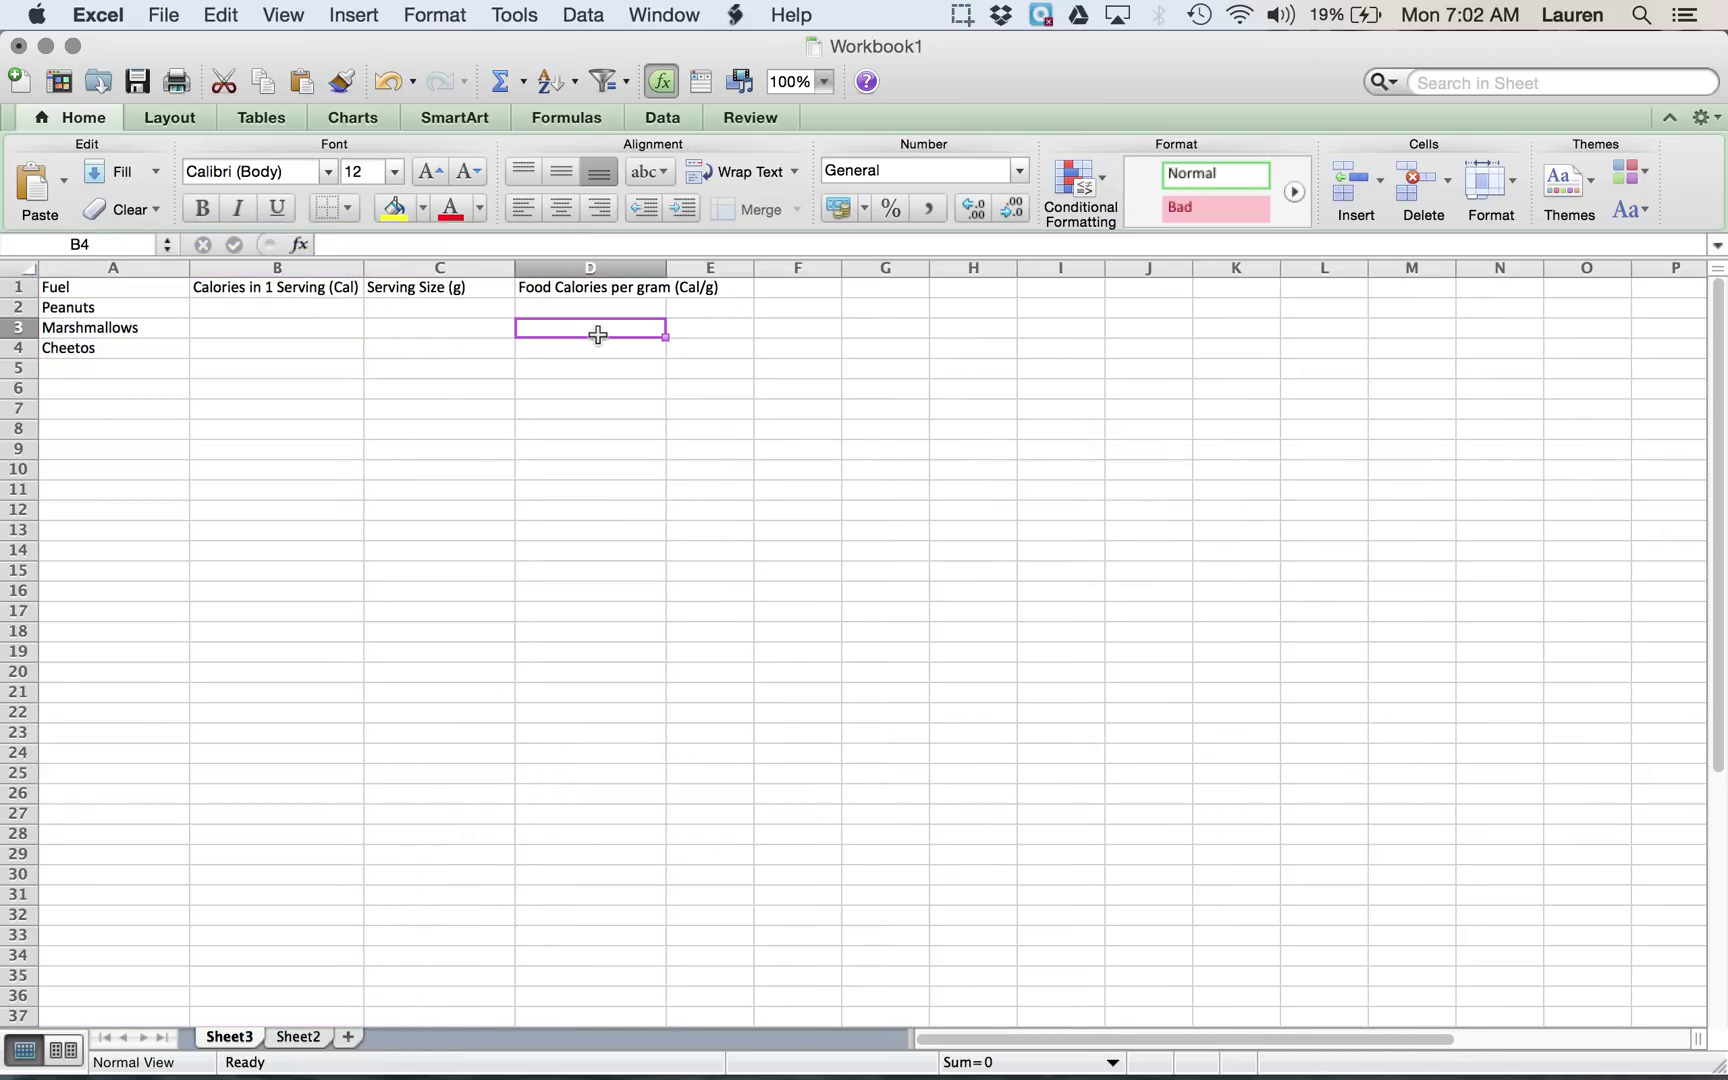
drag(666, 266, 731, 266)
click(614, 365)
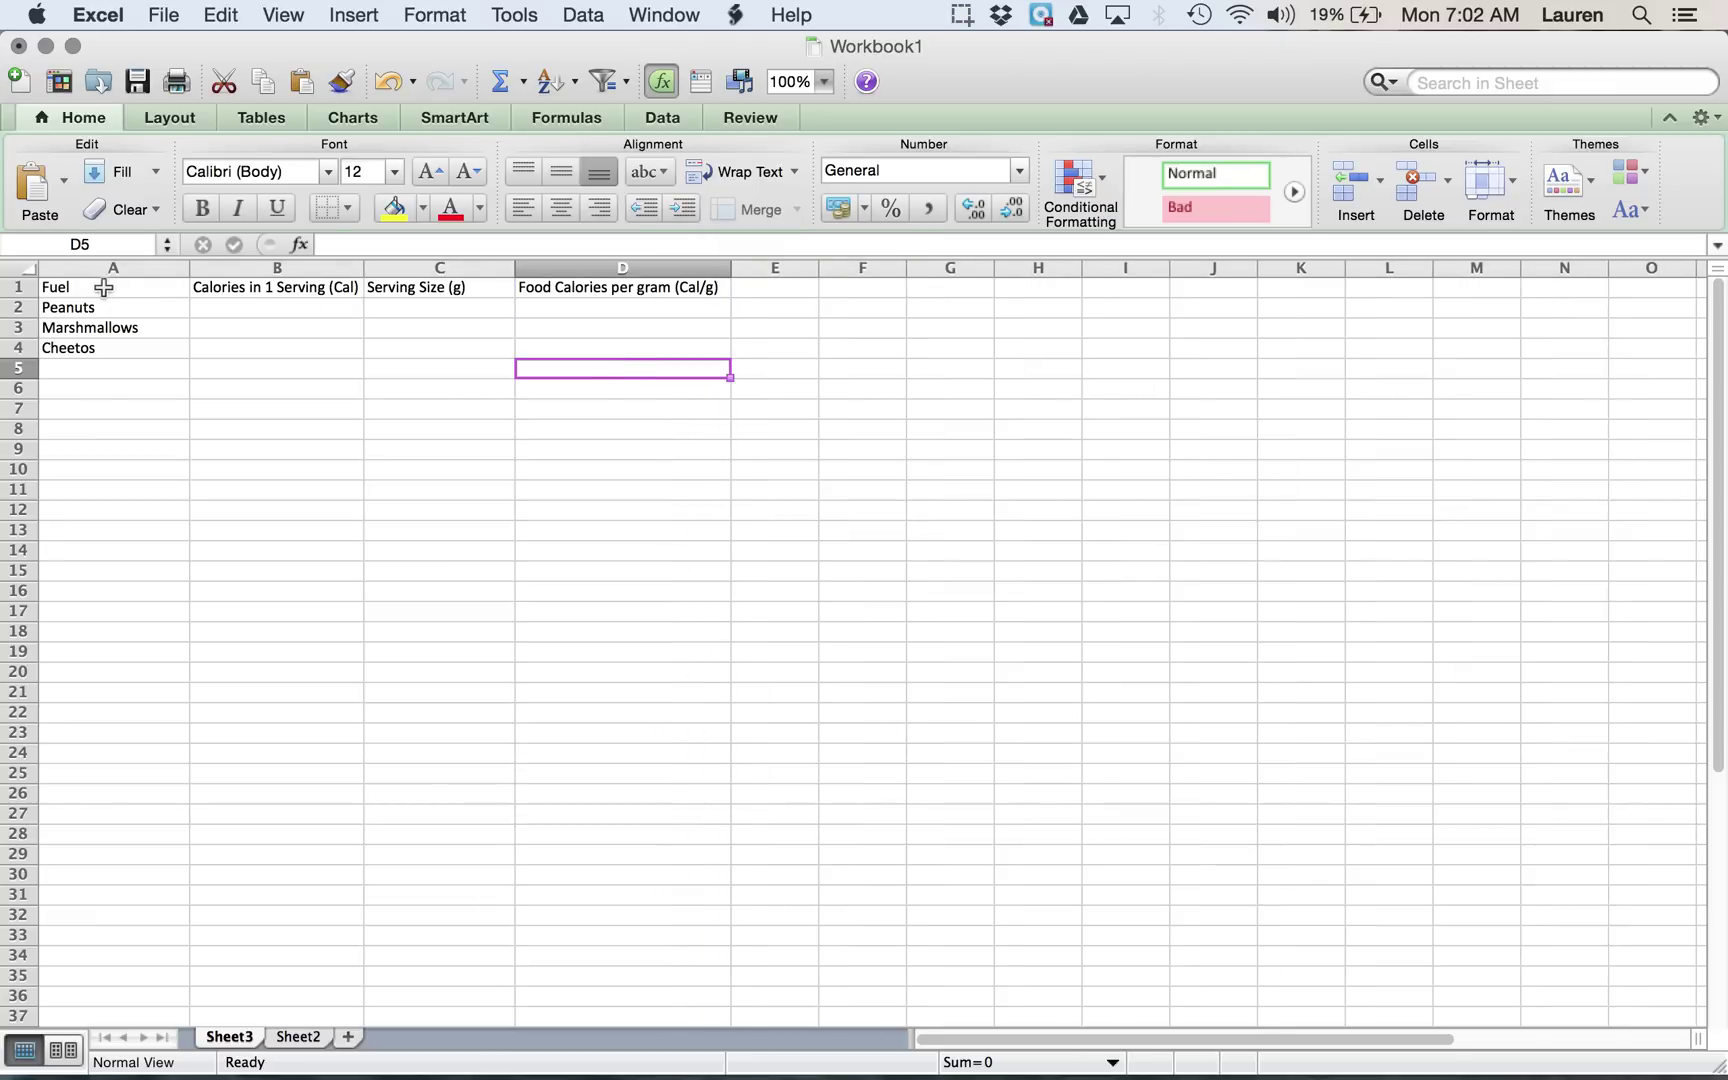
- Bold the row 1 headers and the three fuel names, then unbold the Fuel label
drag(104, 287, 617, 293)
click(220, 309)
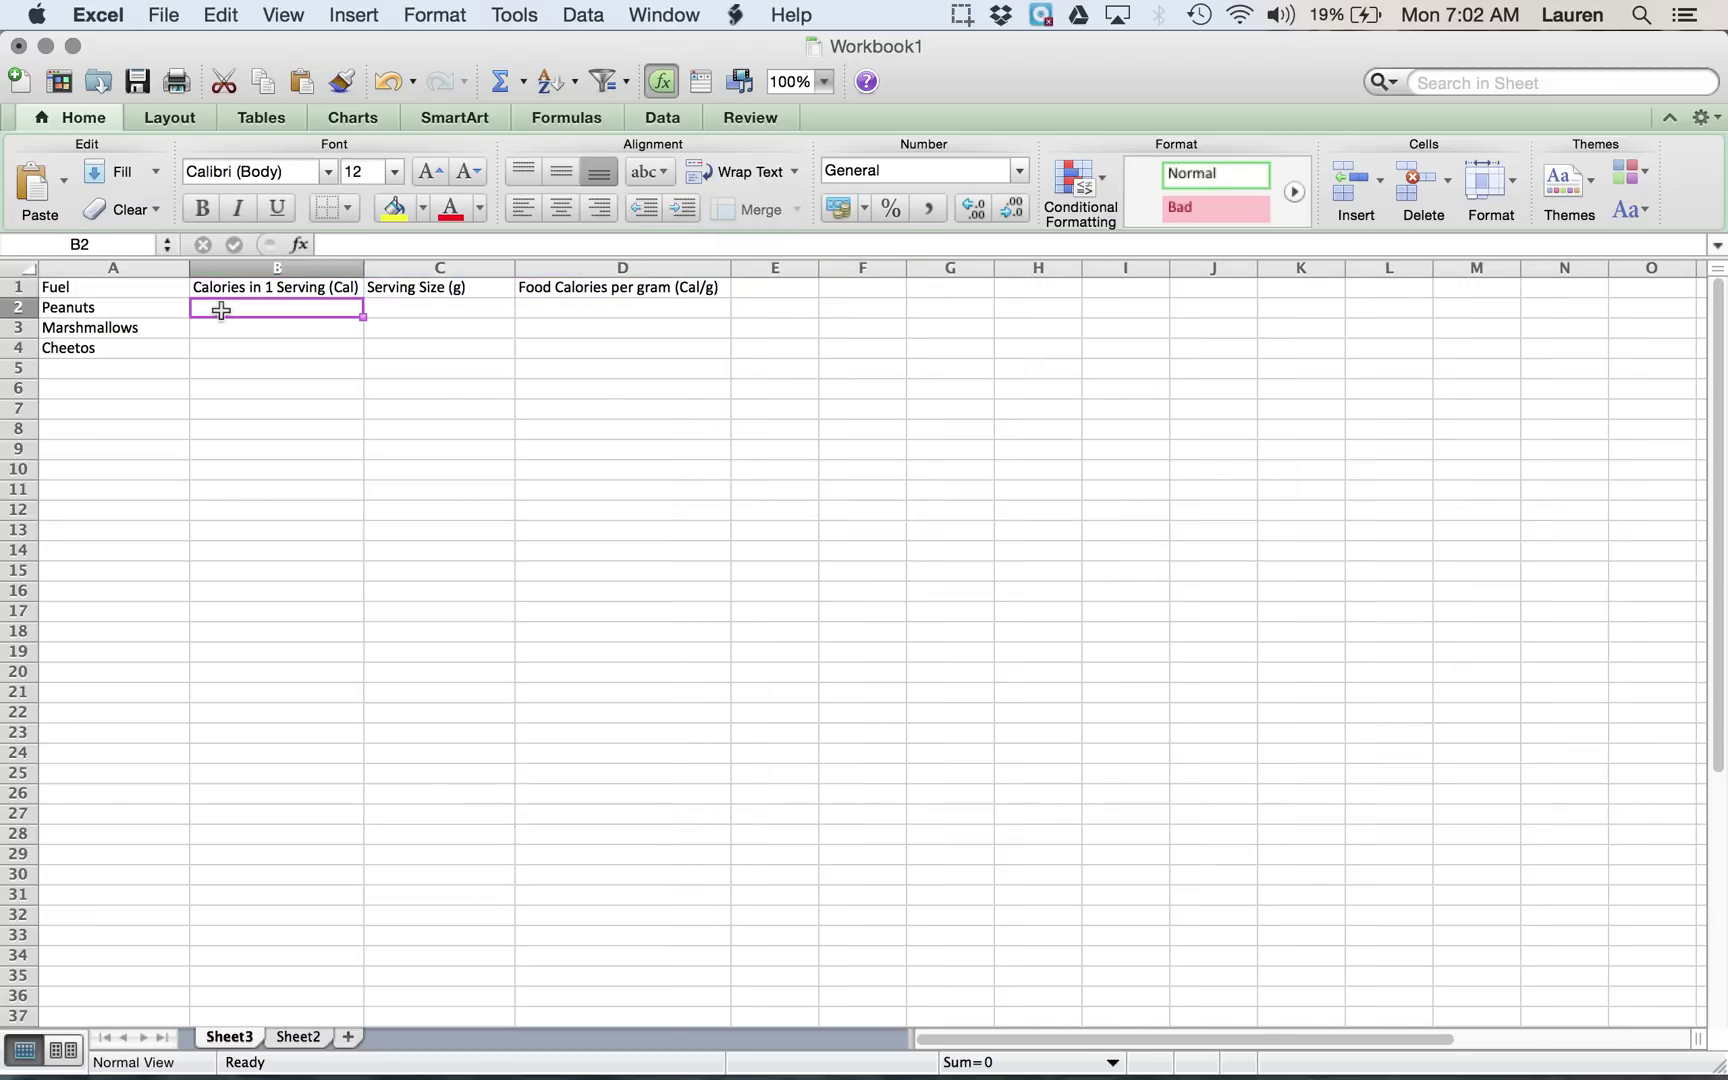
drag(108, 287, 537, 275)
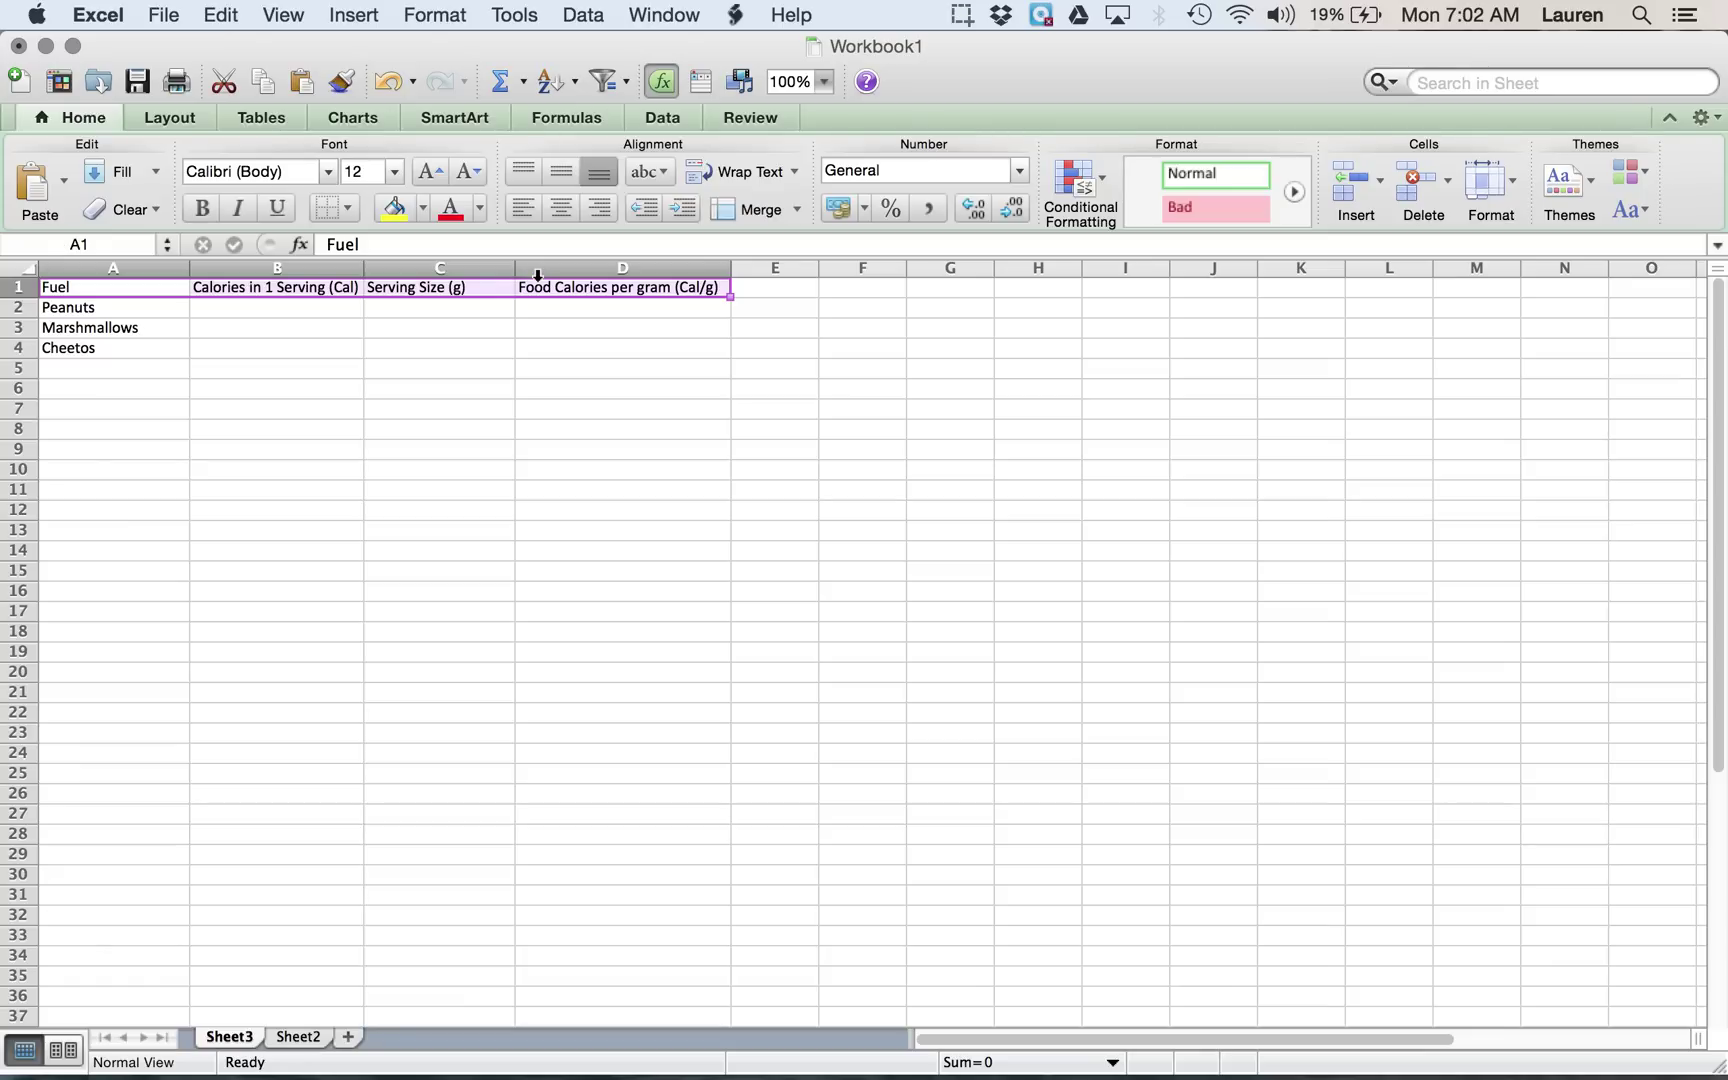
click(201, 208)
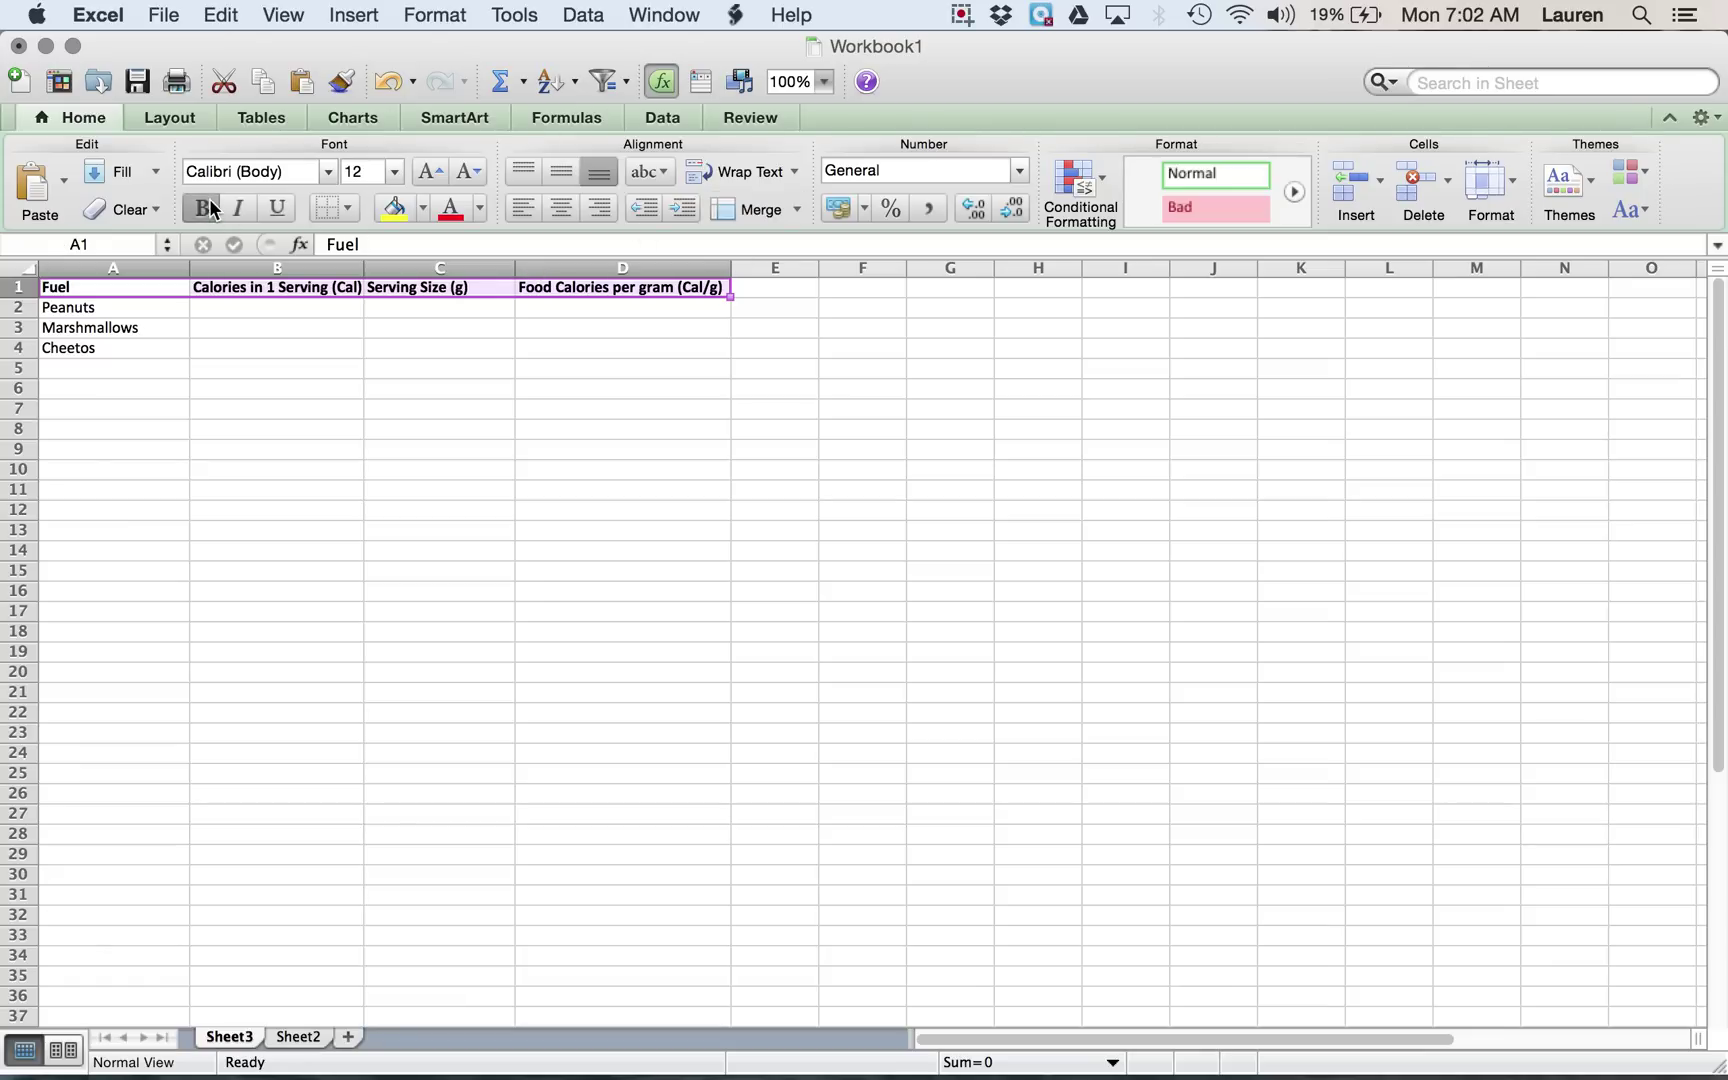
click(123, 357)
drag(123, 357, 124, 309)
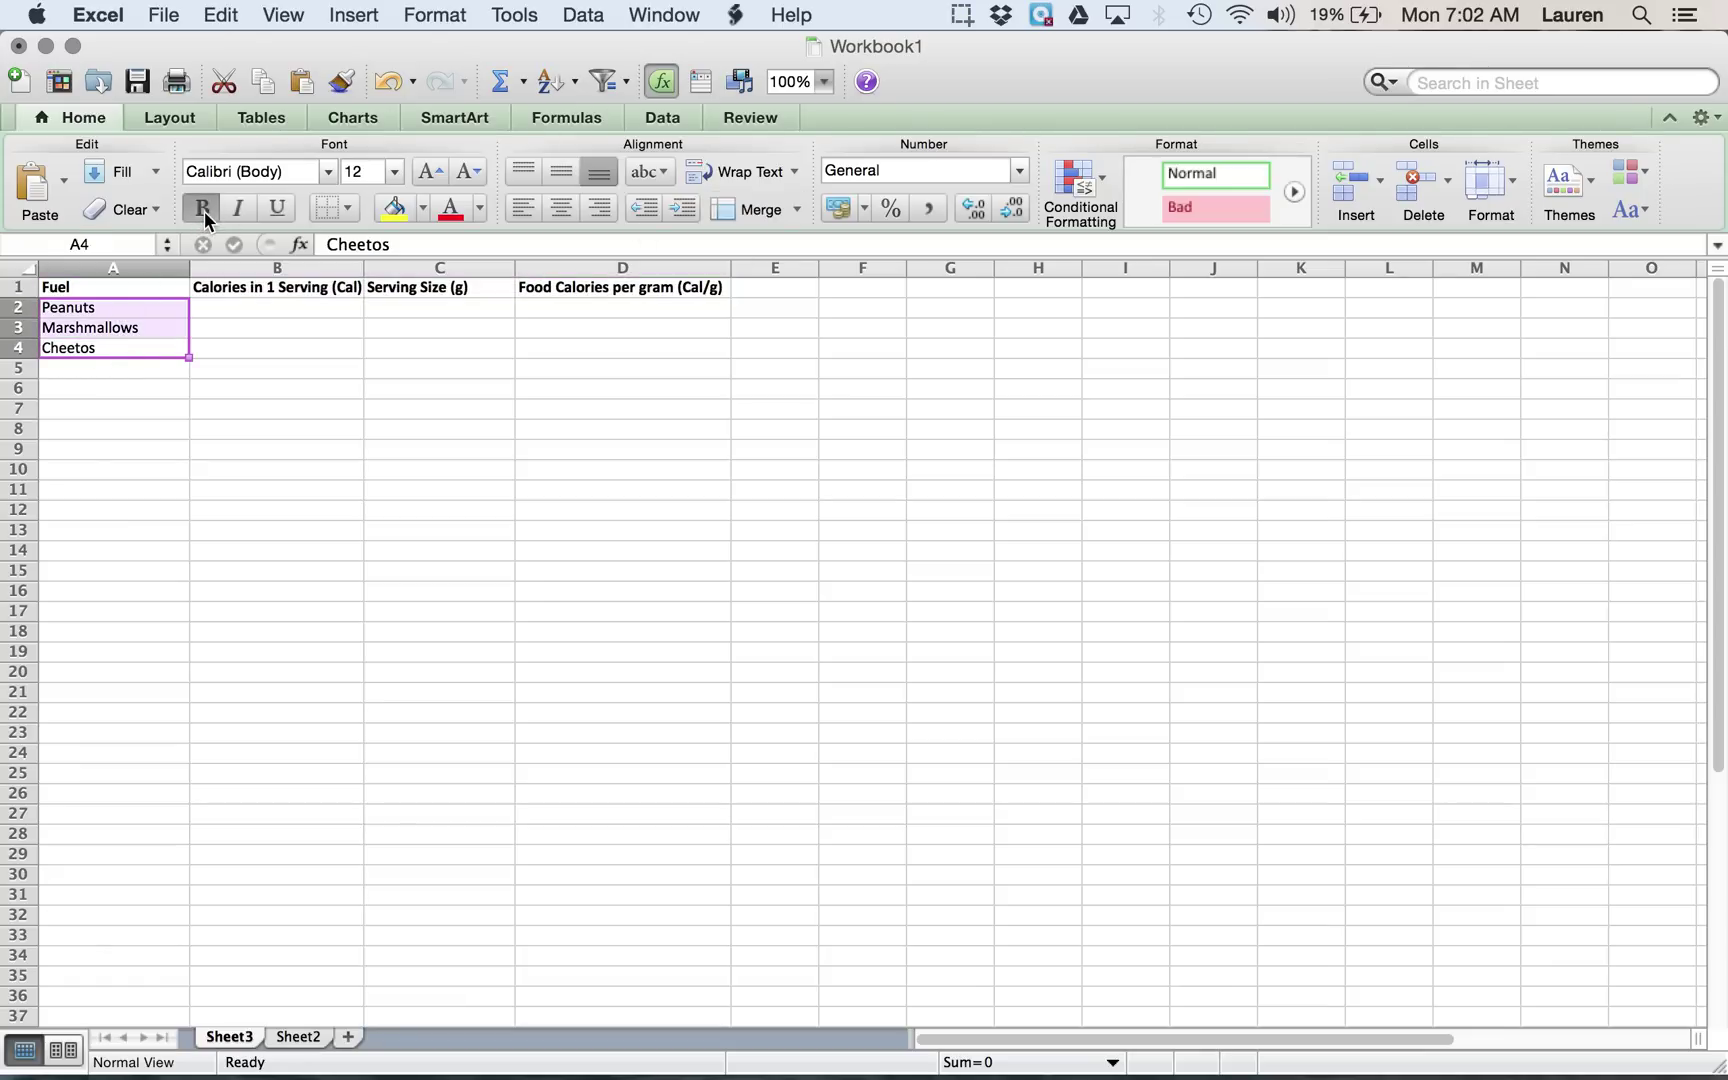
click(204, 211)
click(371, 335)
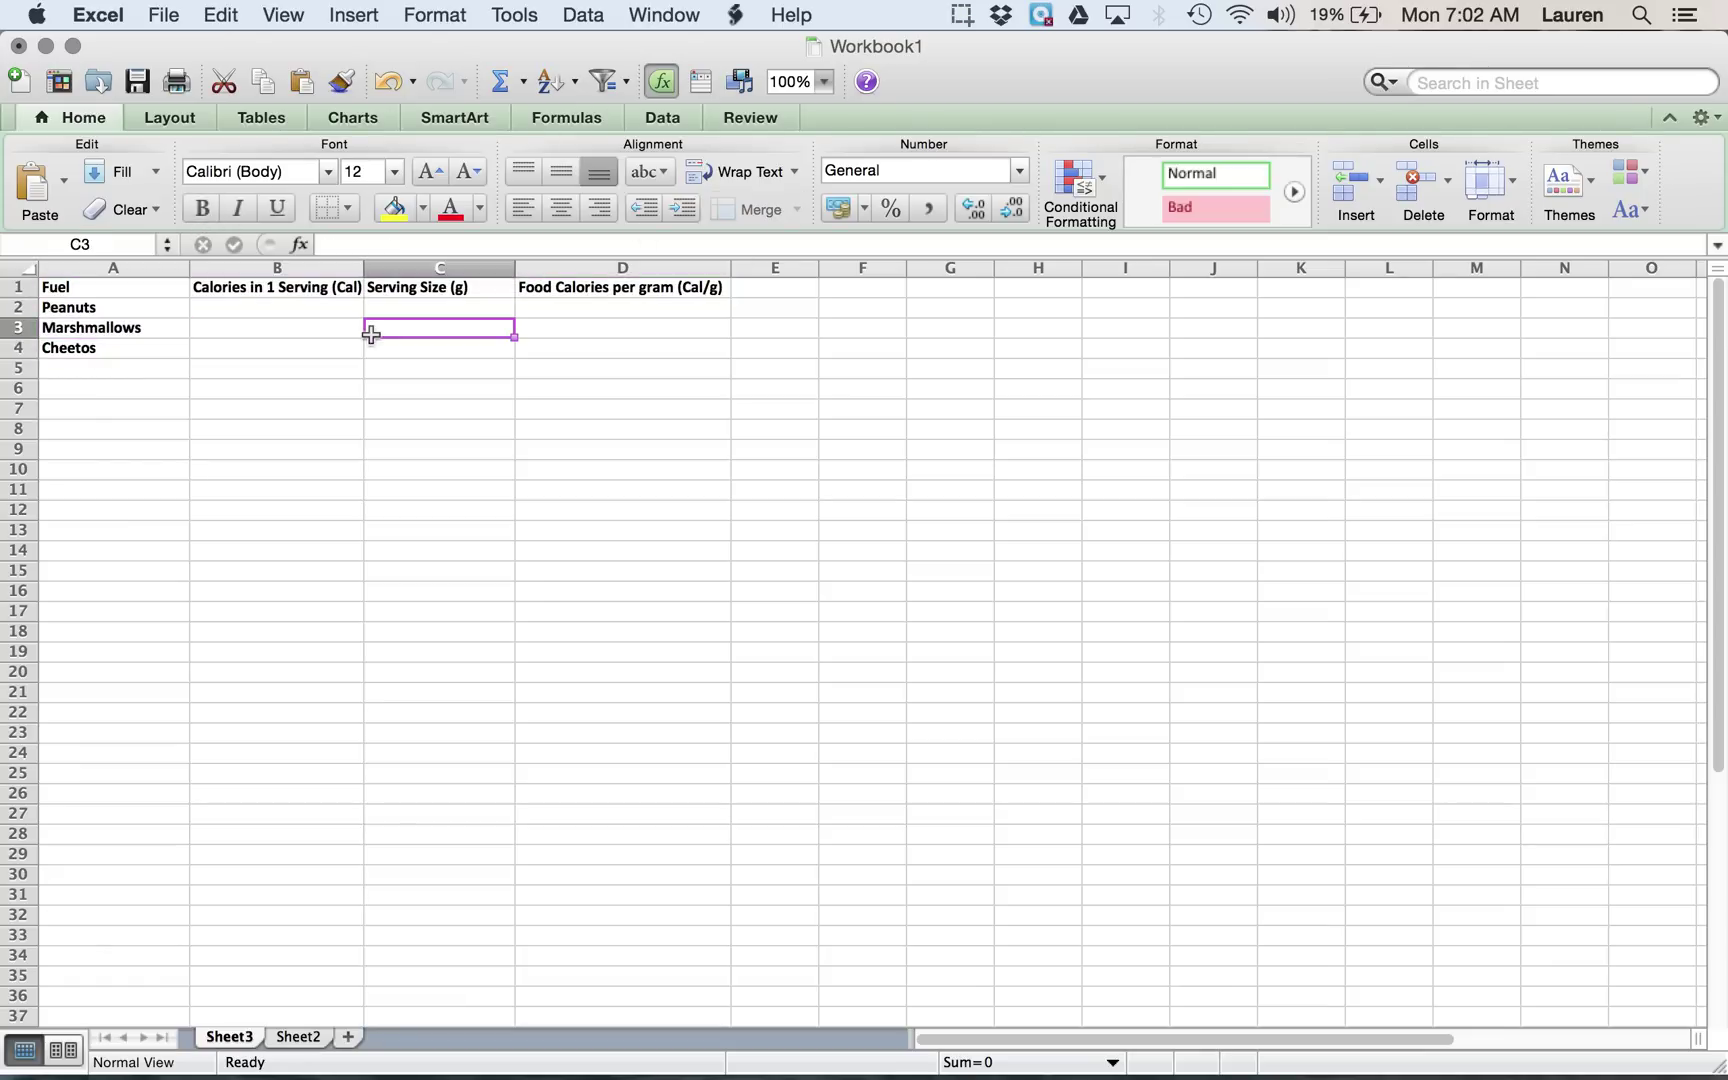
click(127, 285)
key(super+b)
- Enter calories 170, 100, 160 and serving sizes 28, 29, 28 in B2:C4
click(249, 314)
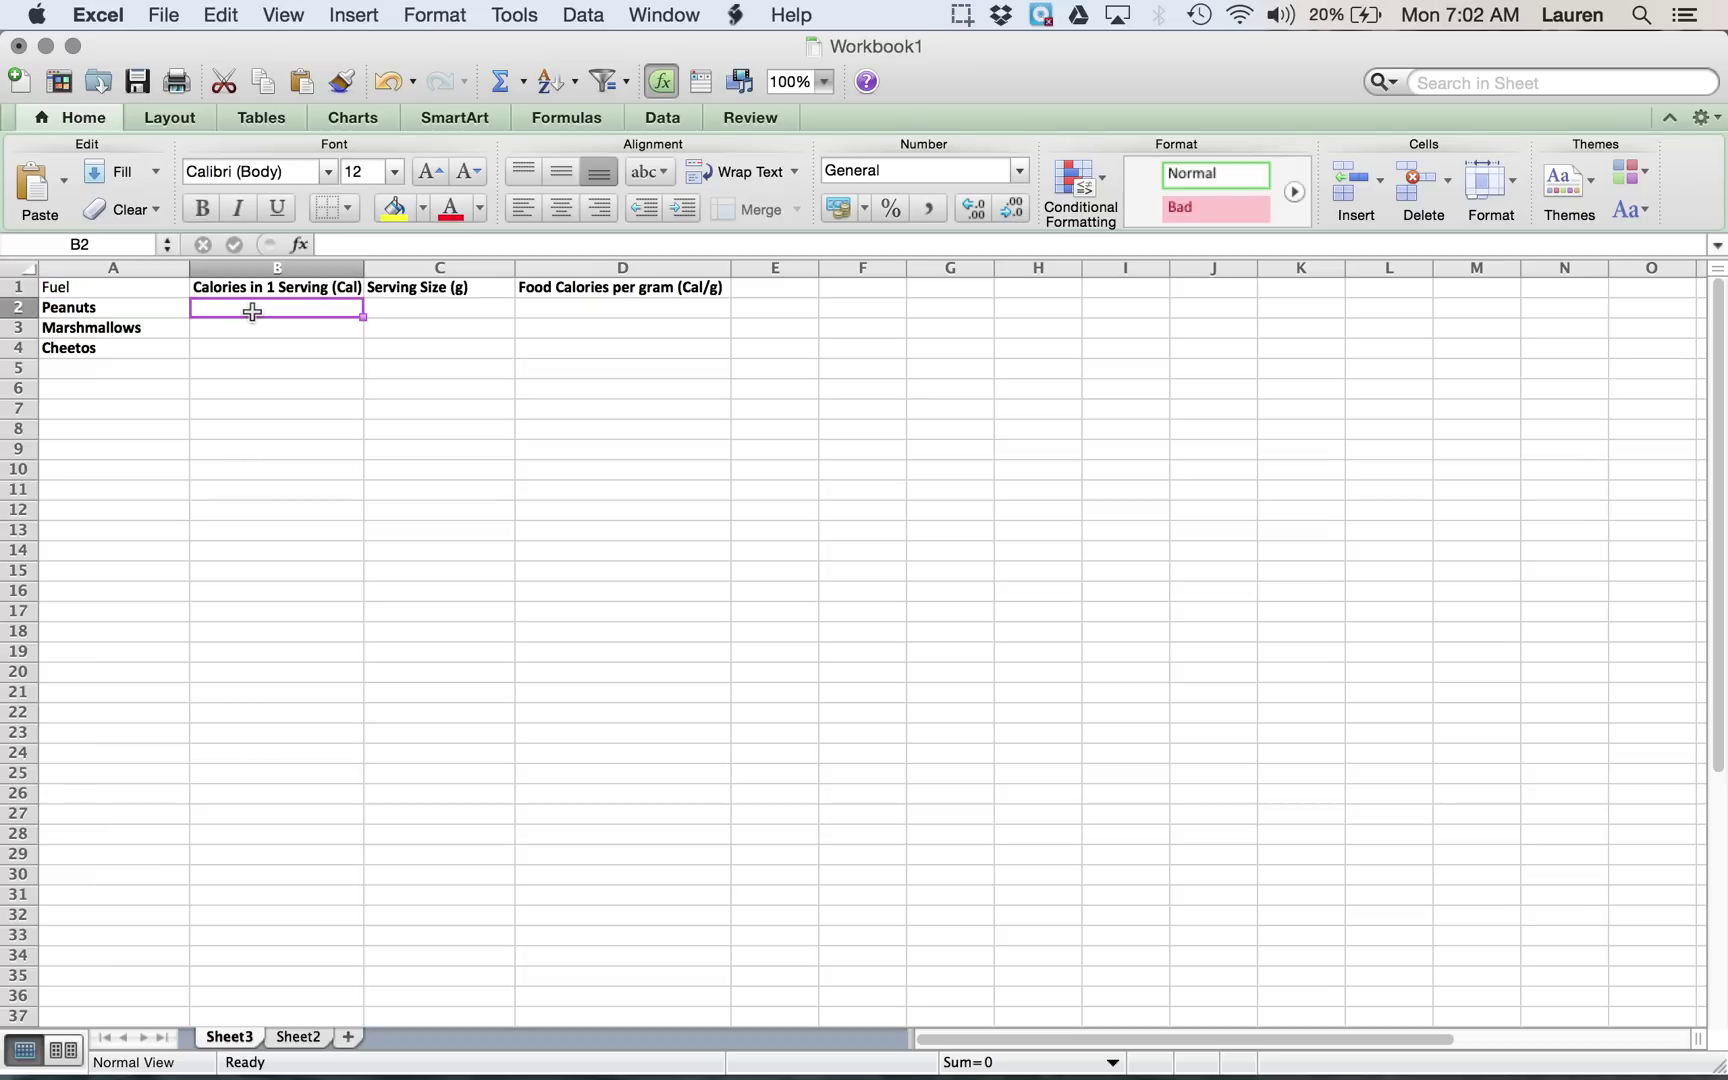
text(170)
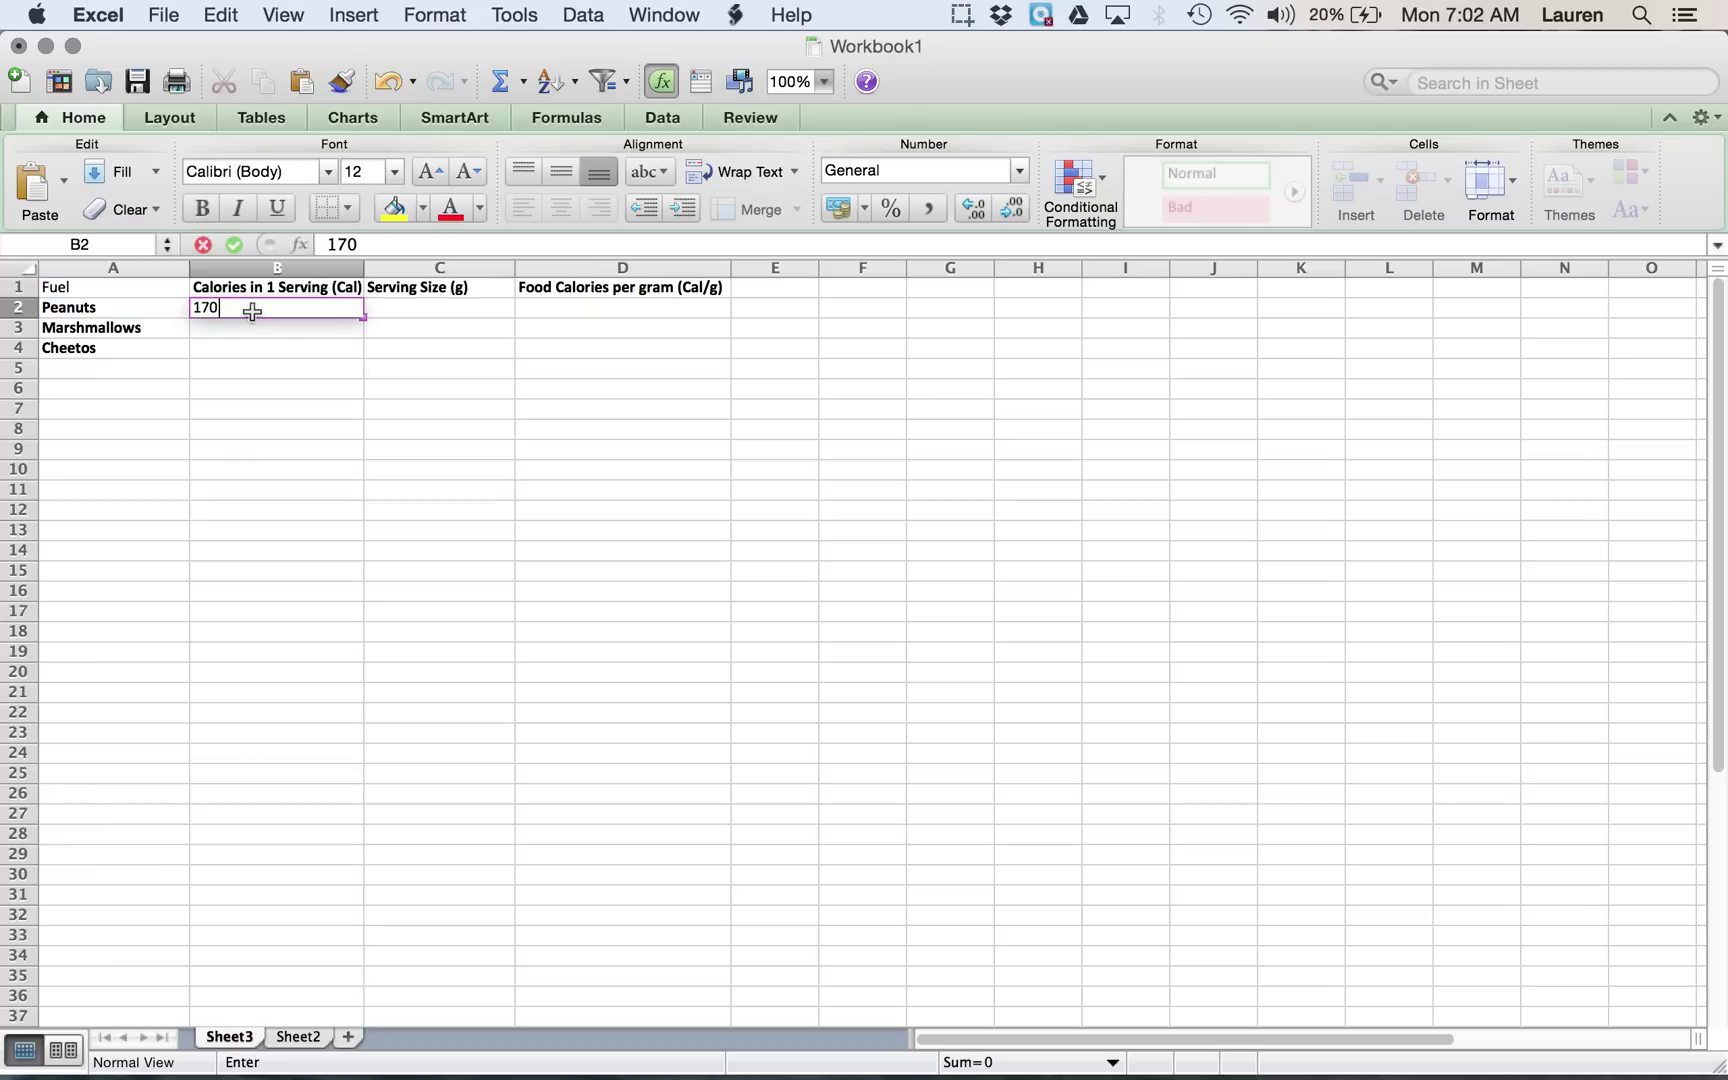
key(Tab)
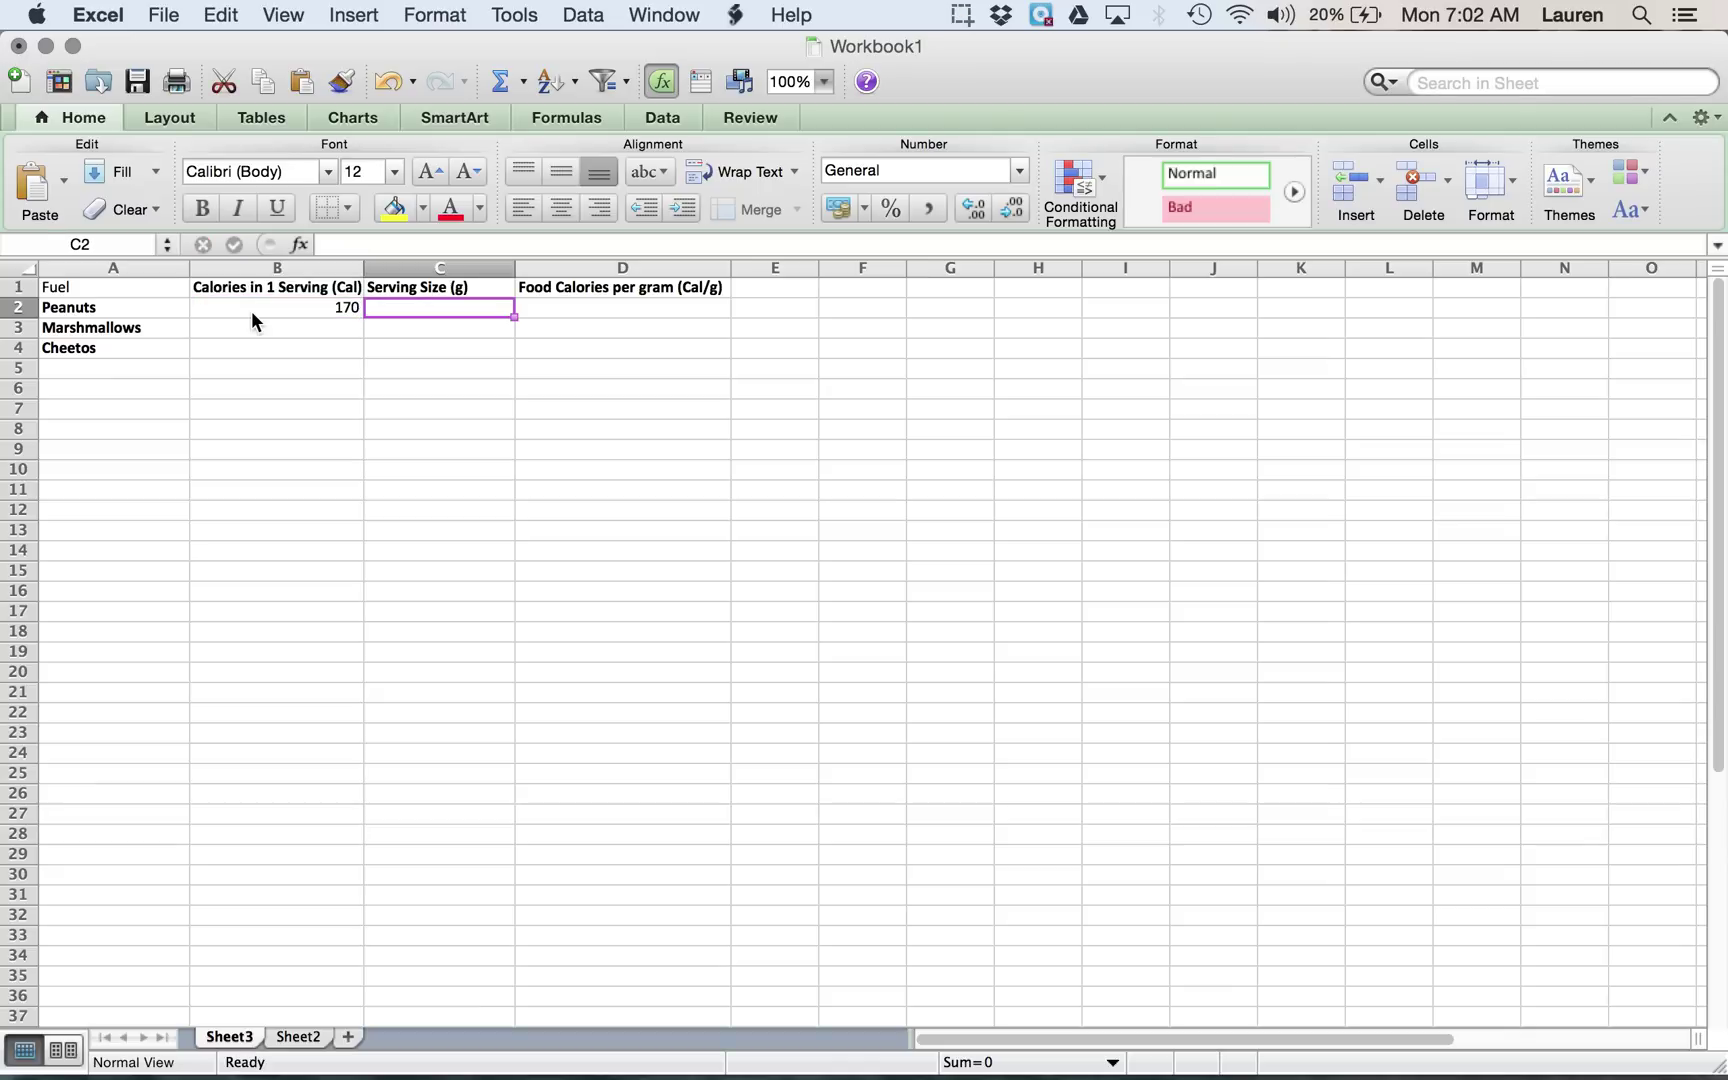
text(28)
key(Return)
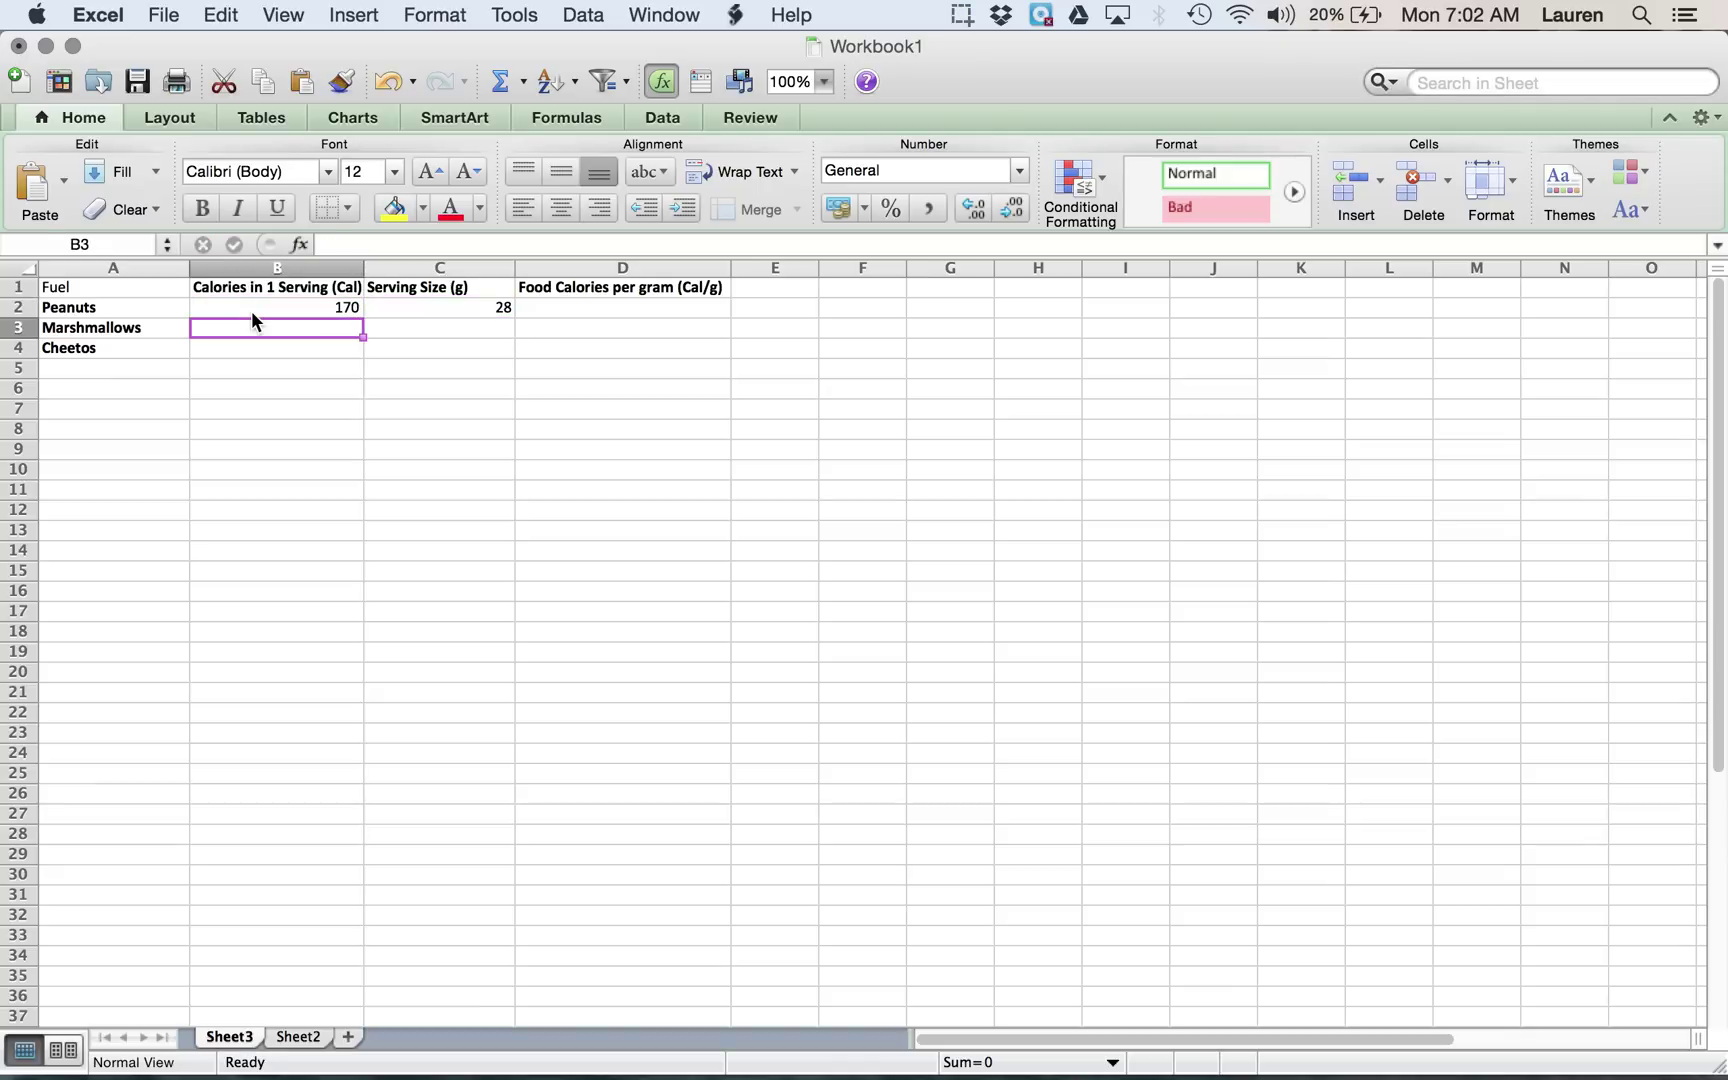
text(100)
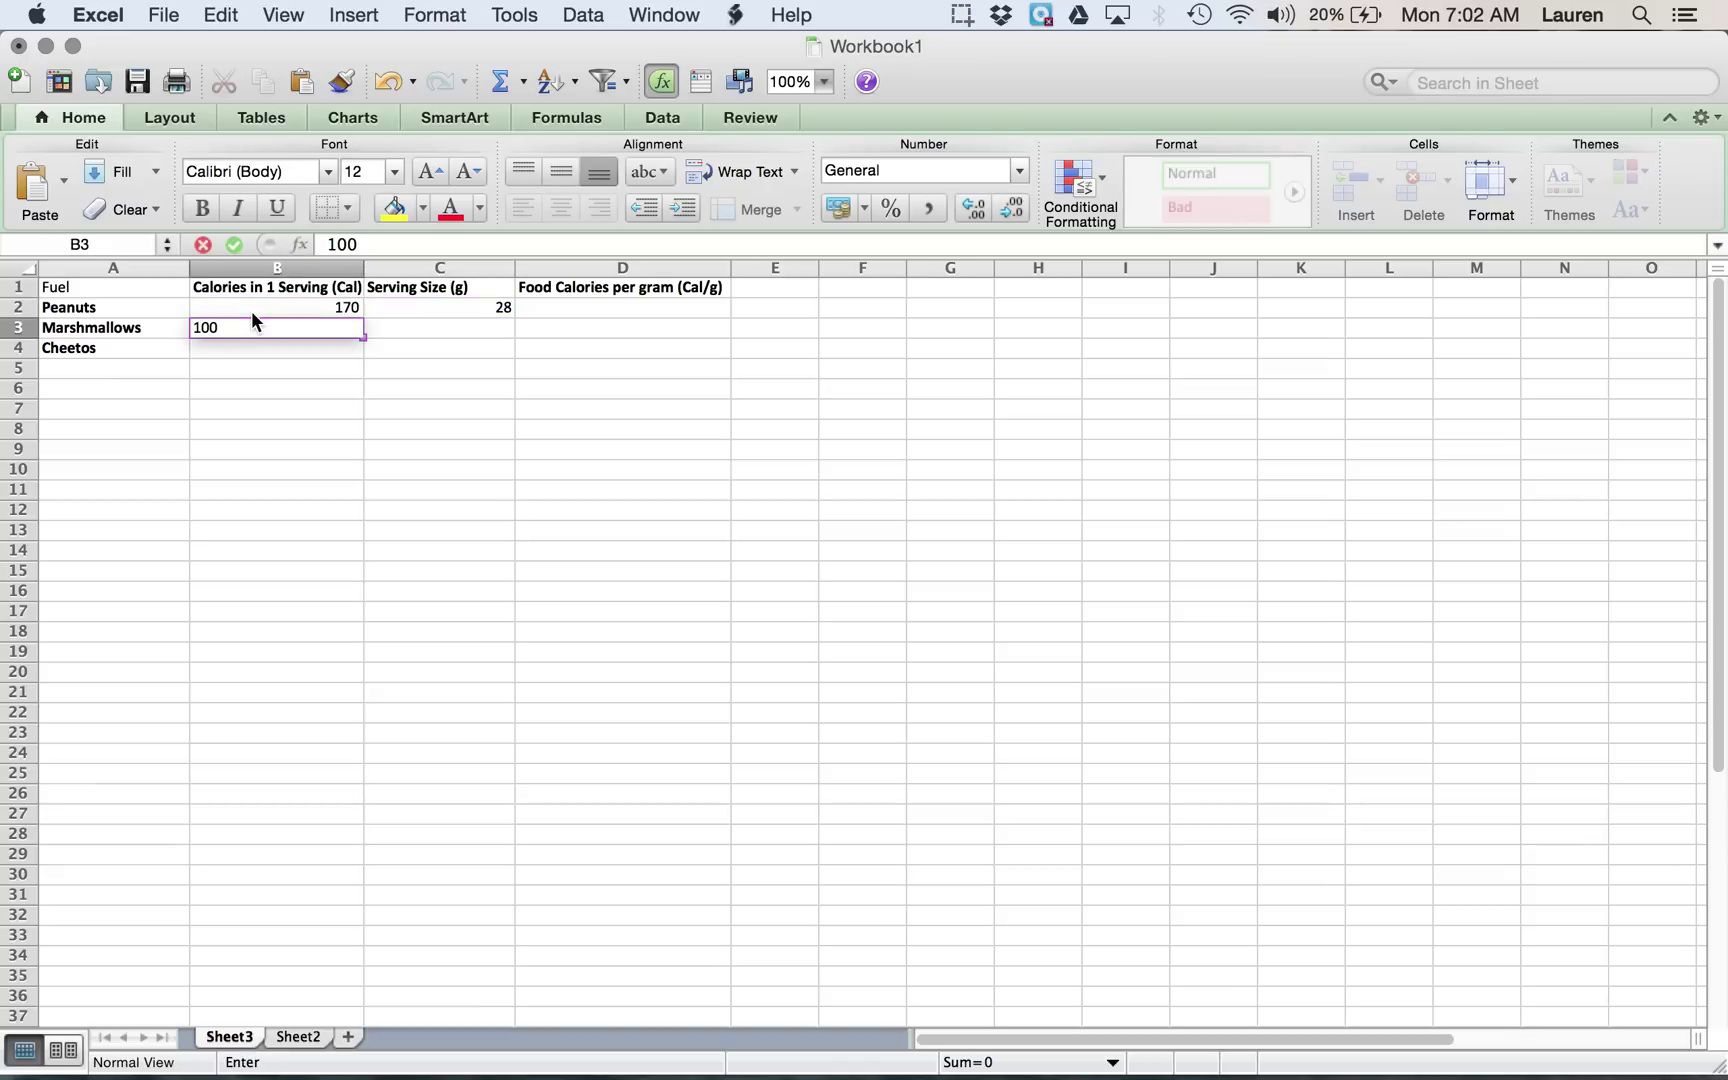
key(Tab)
text(29)
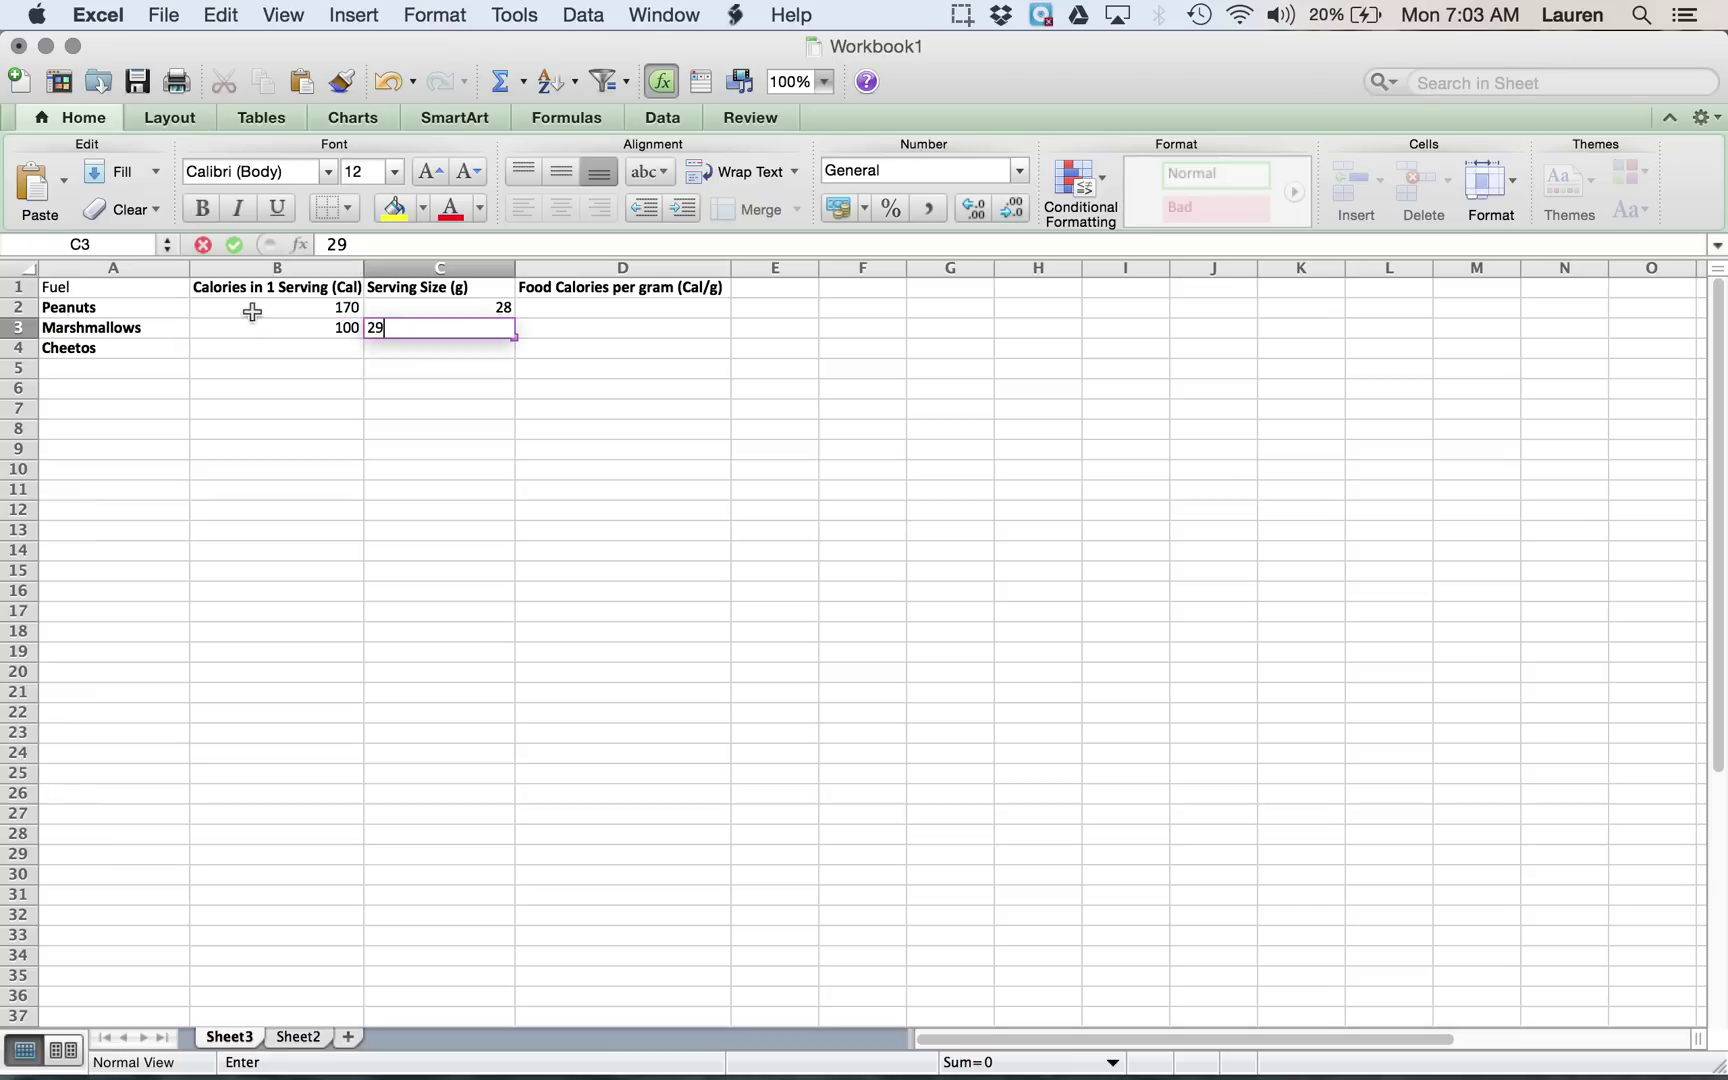
key(Return)
key(Left)
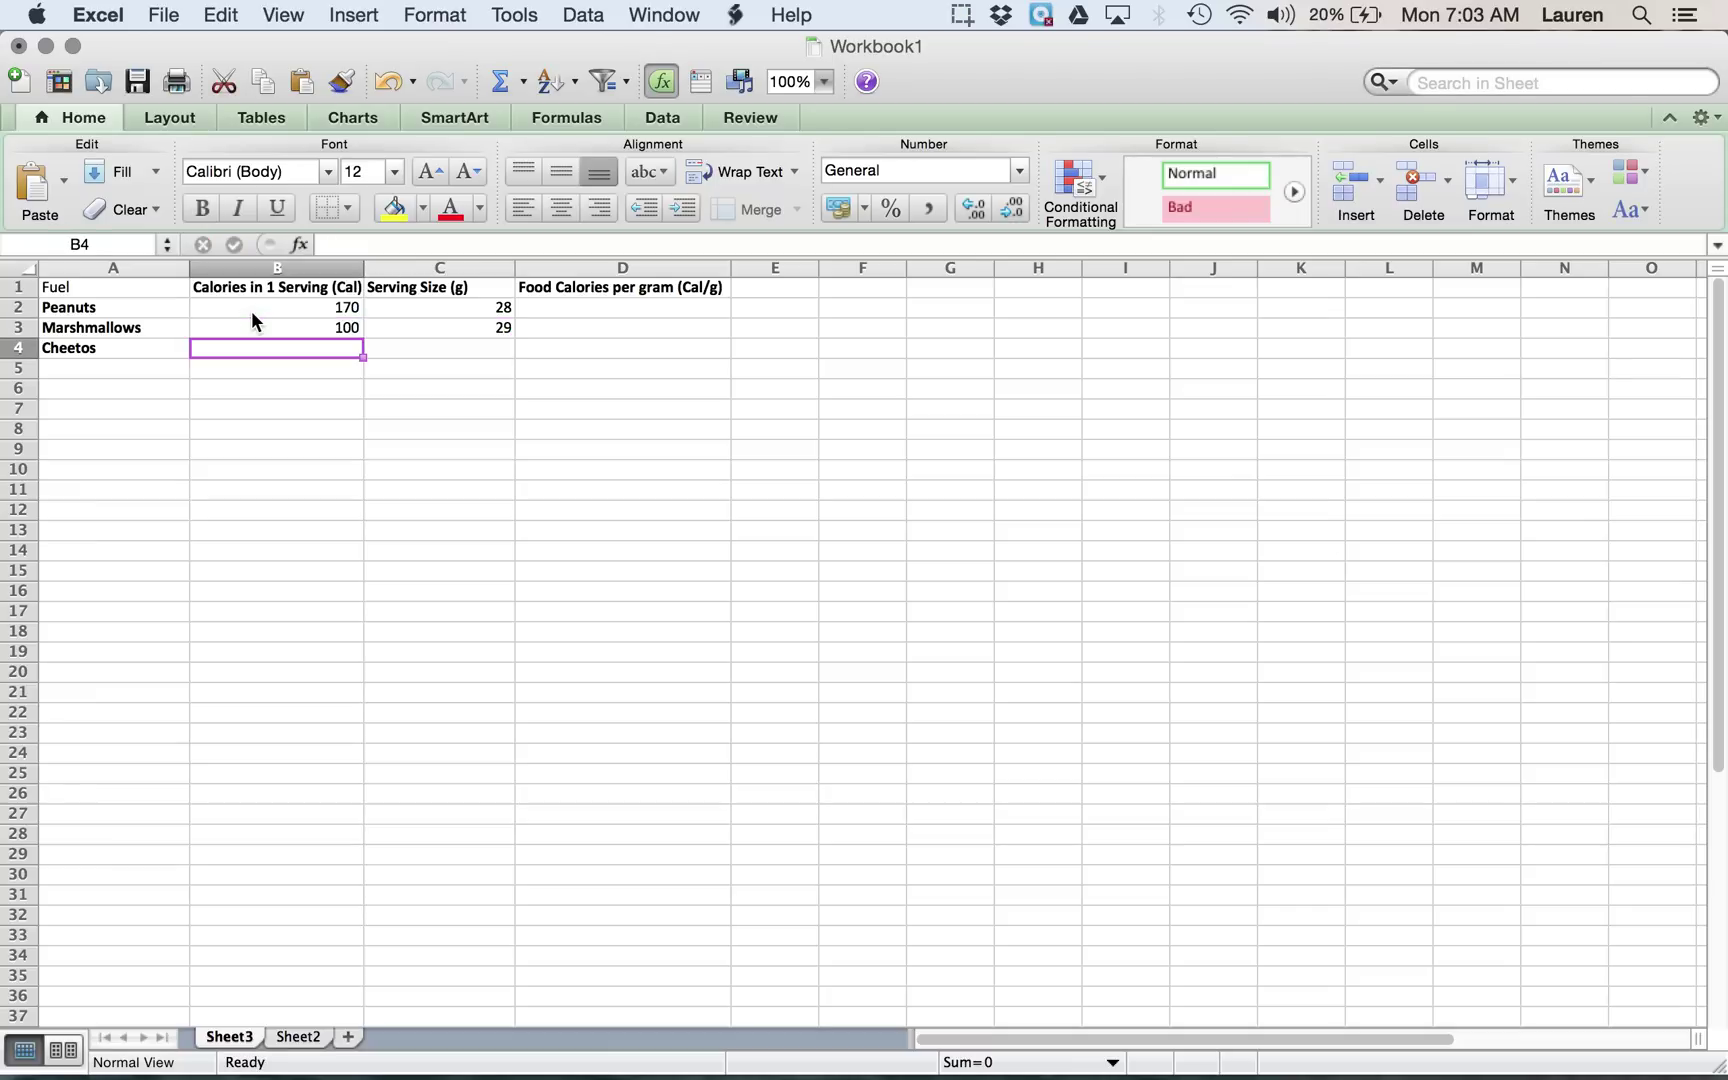
text(160)
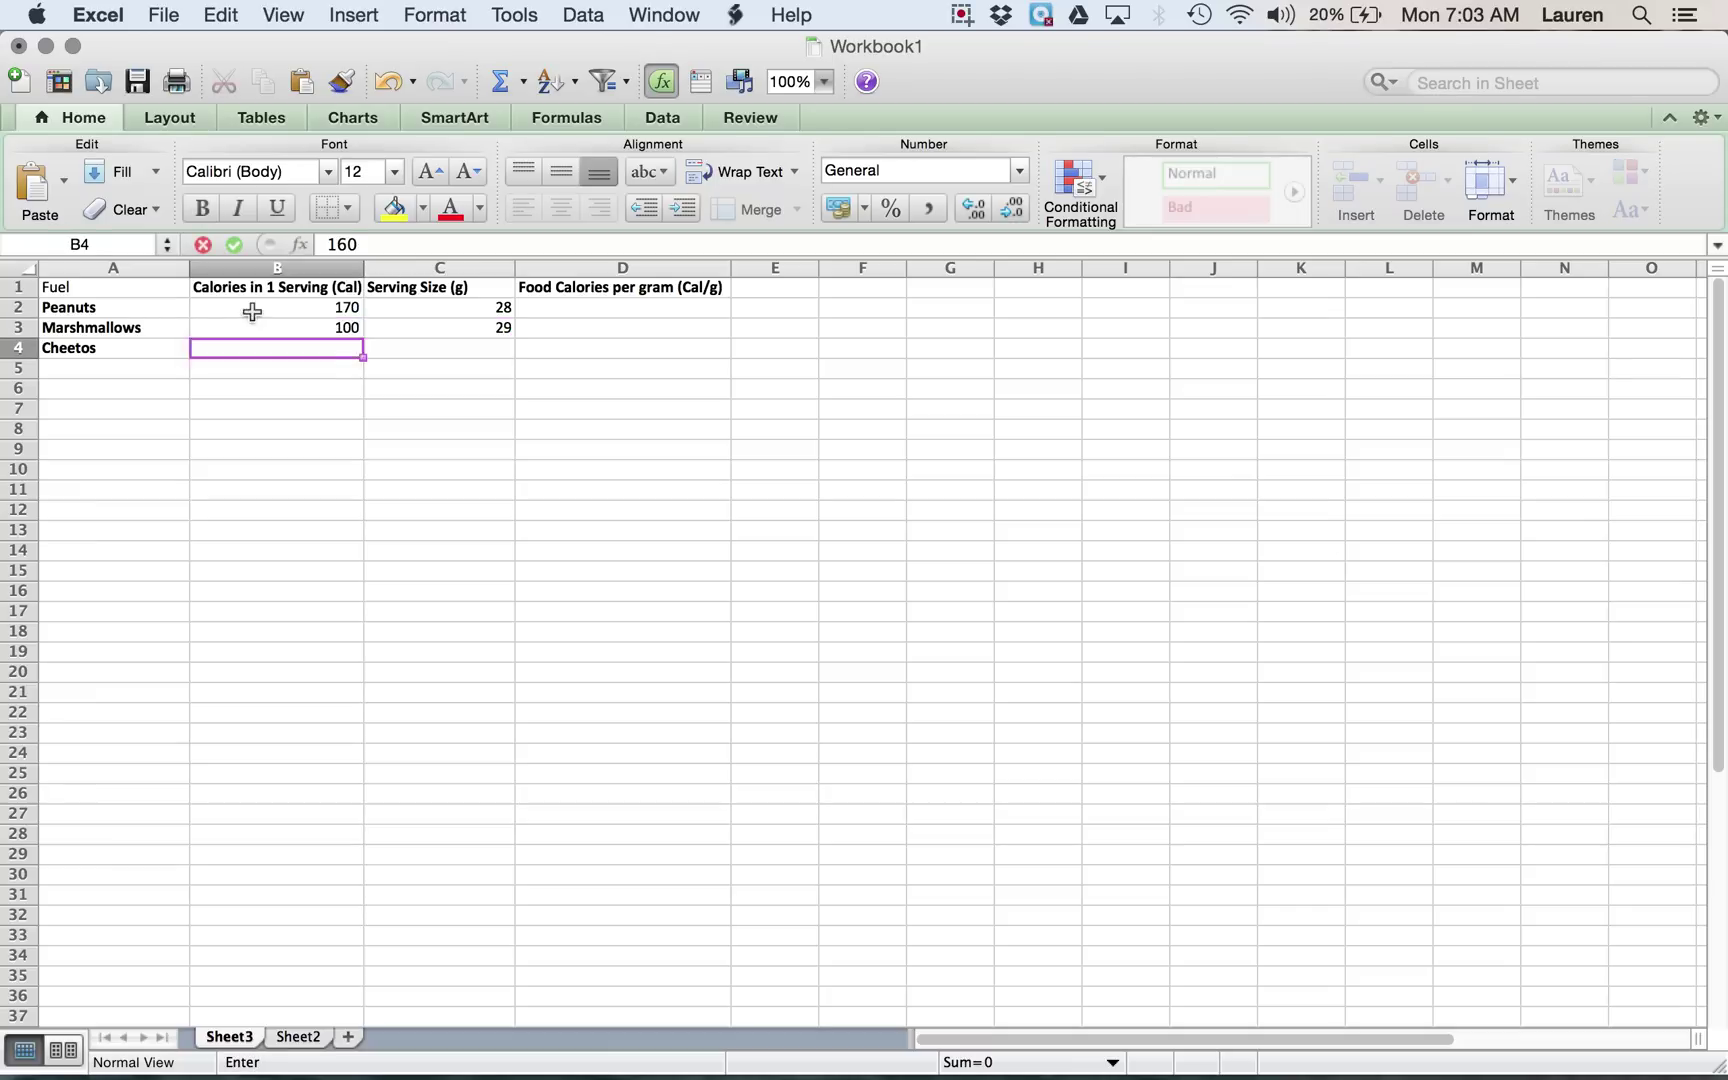
key(Tab)
text(28)
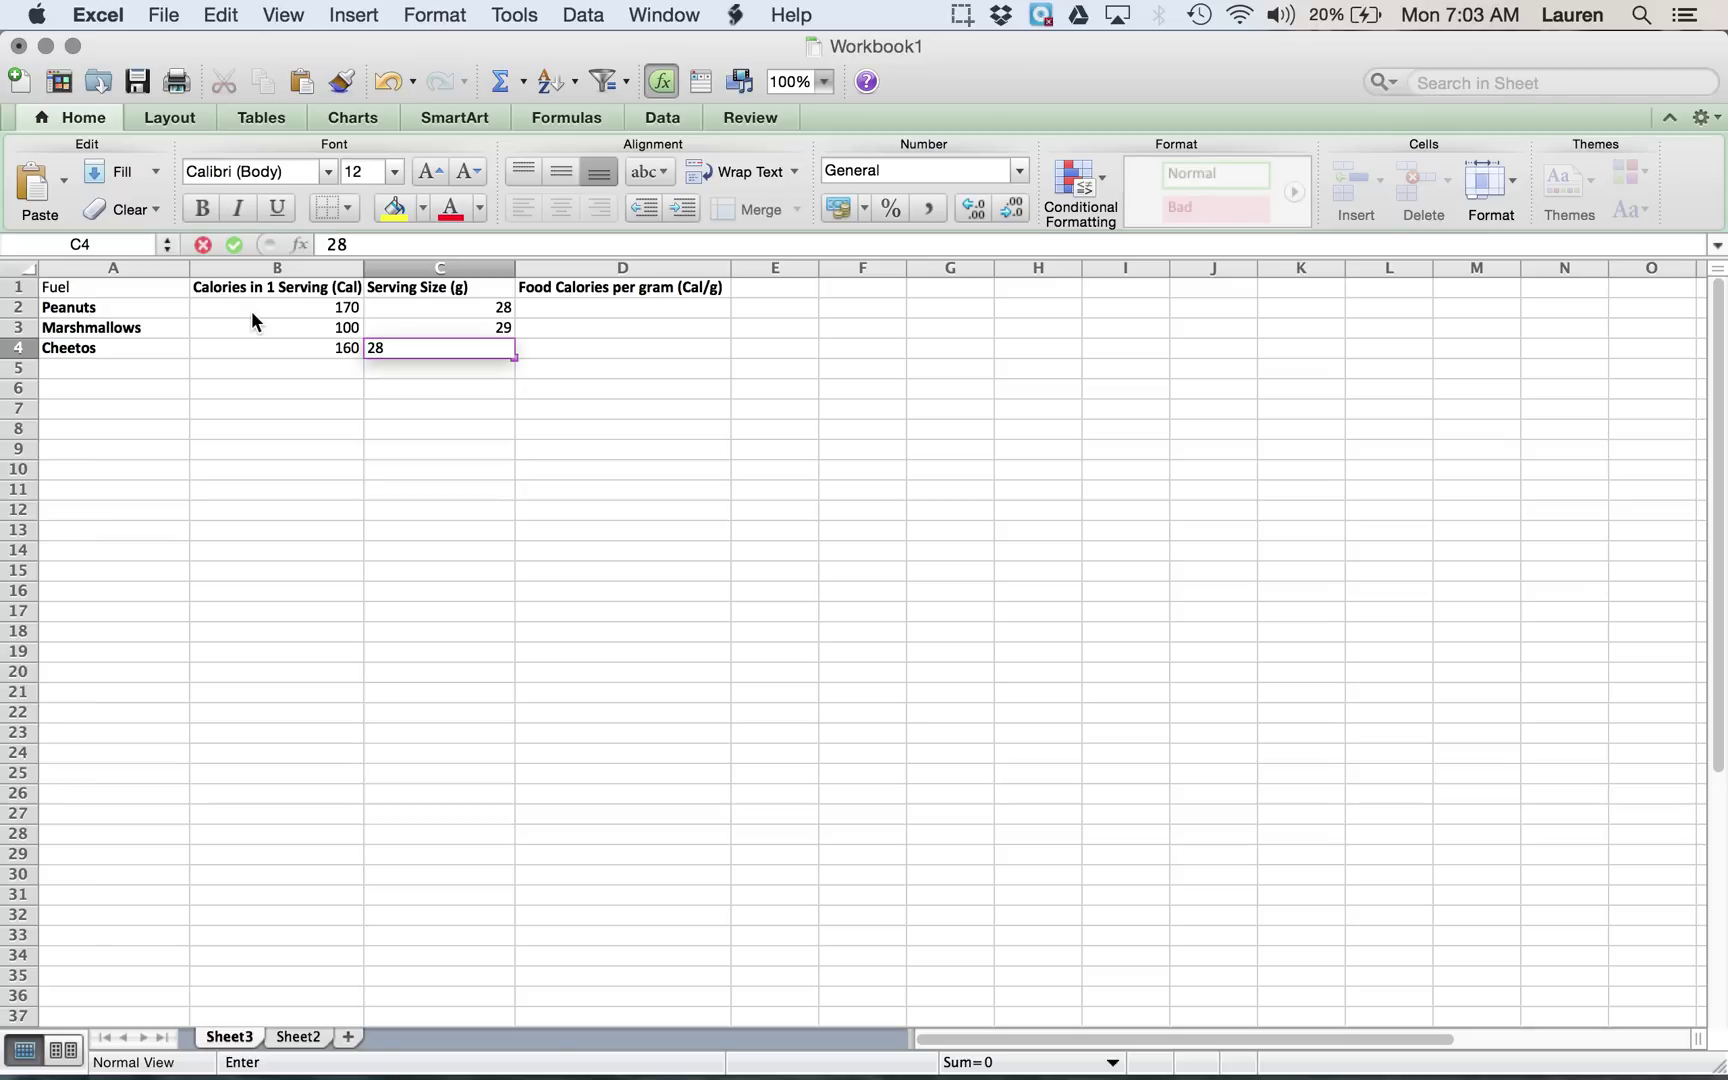
key(Tab)
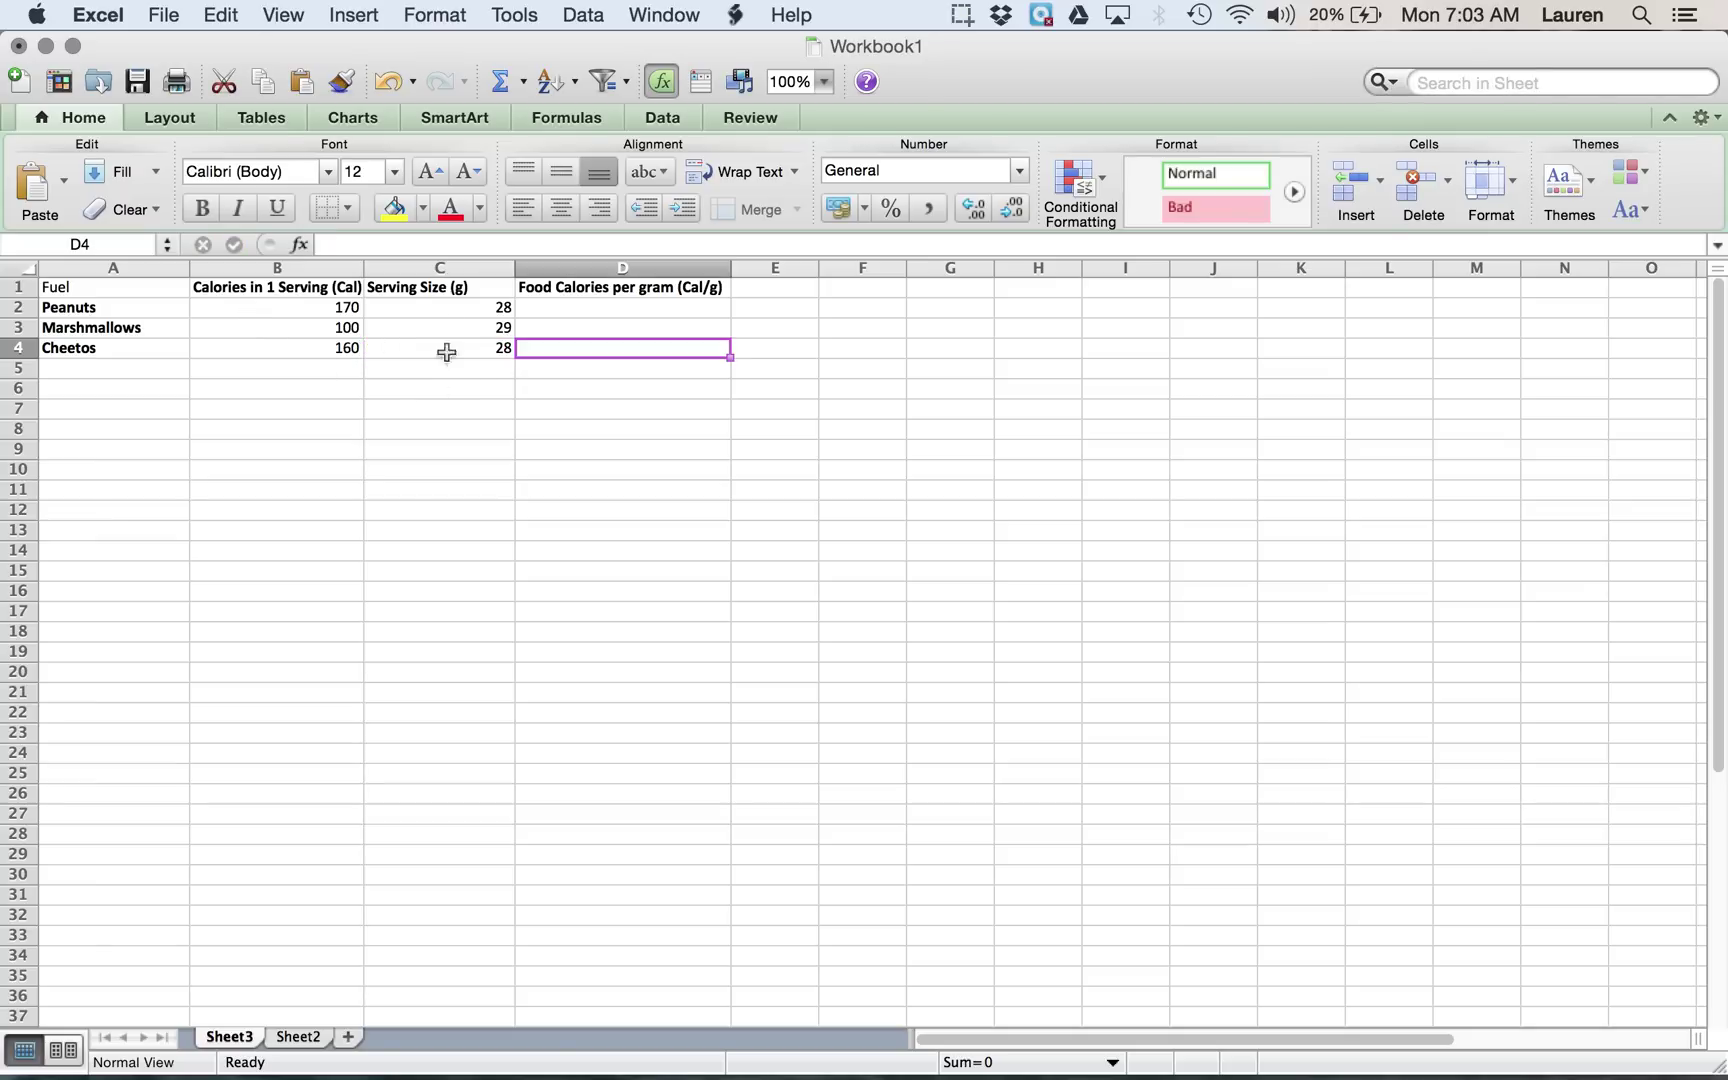
- Review the entered values and begin a formula with = in D2
click(277, 309)
click(383, 352)
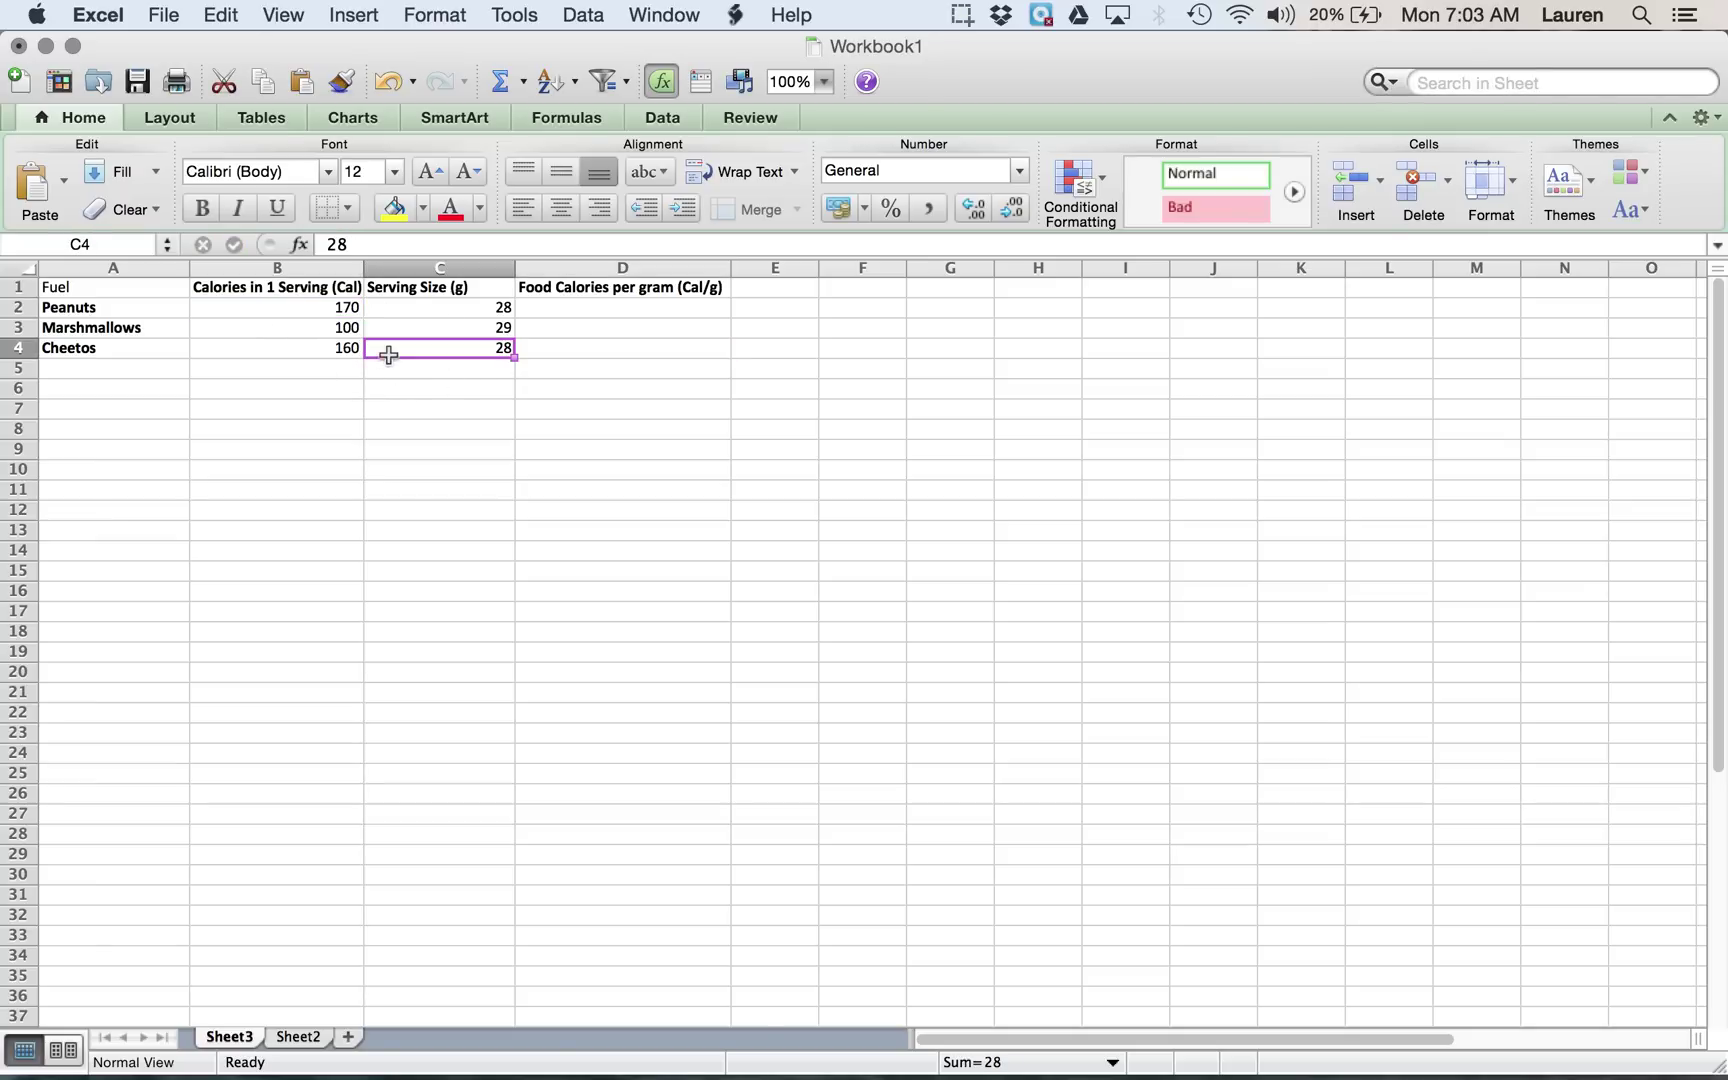
click(680, 307)
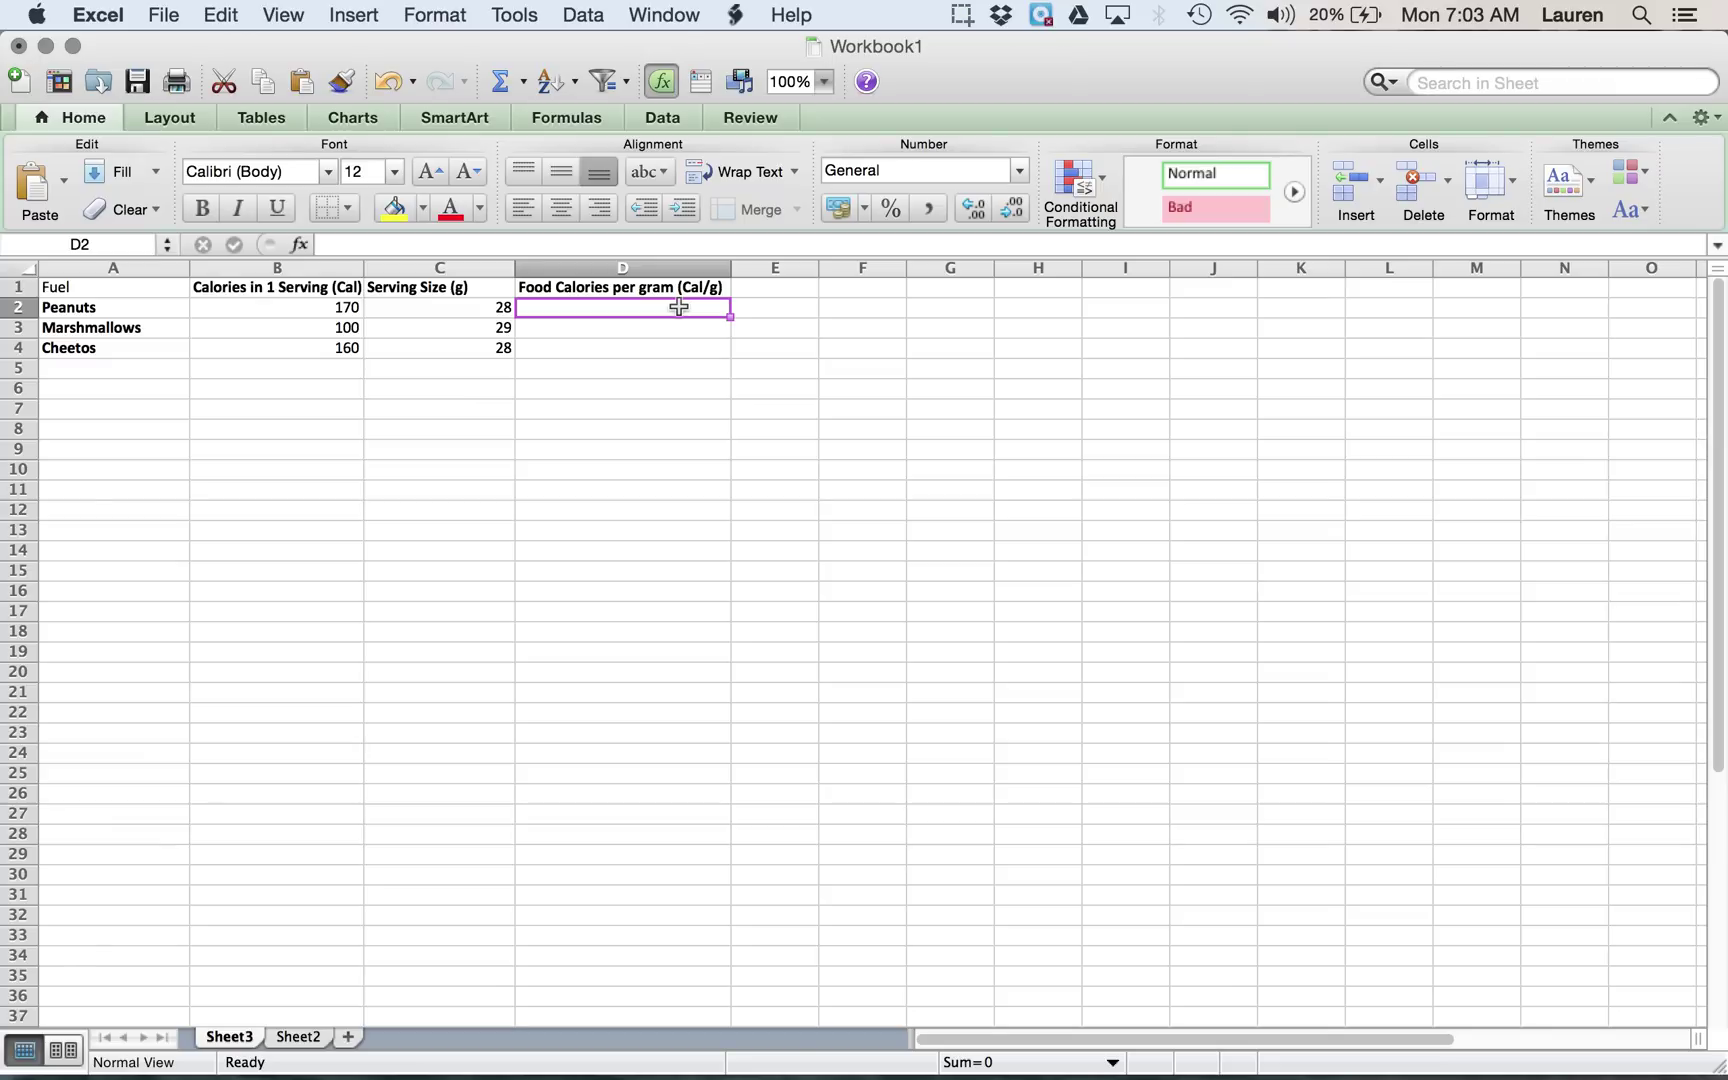
click(356, 290)
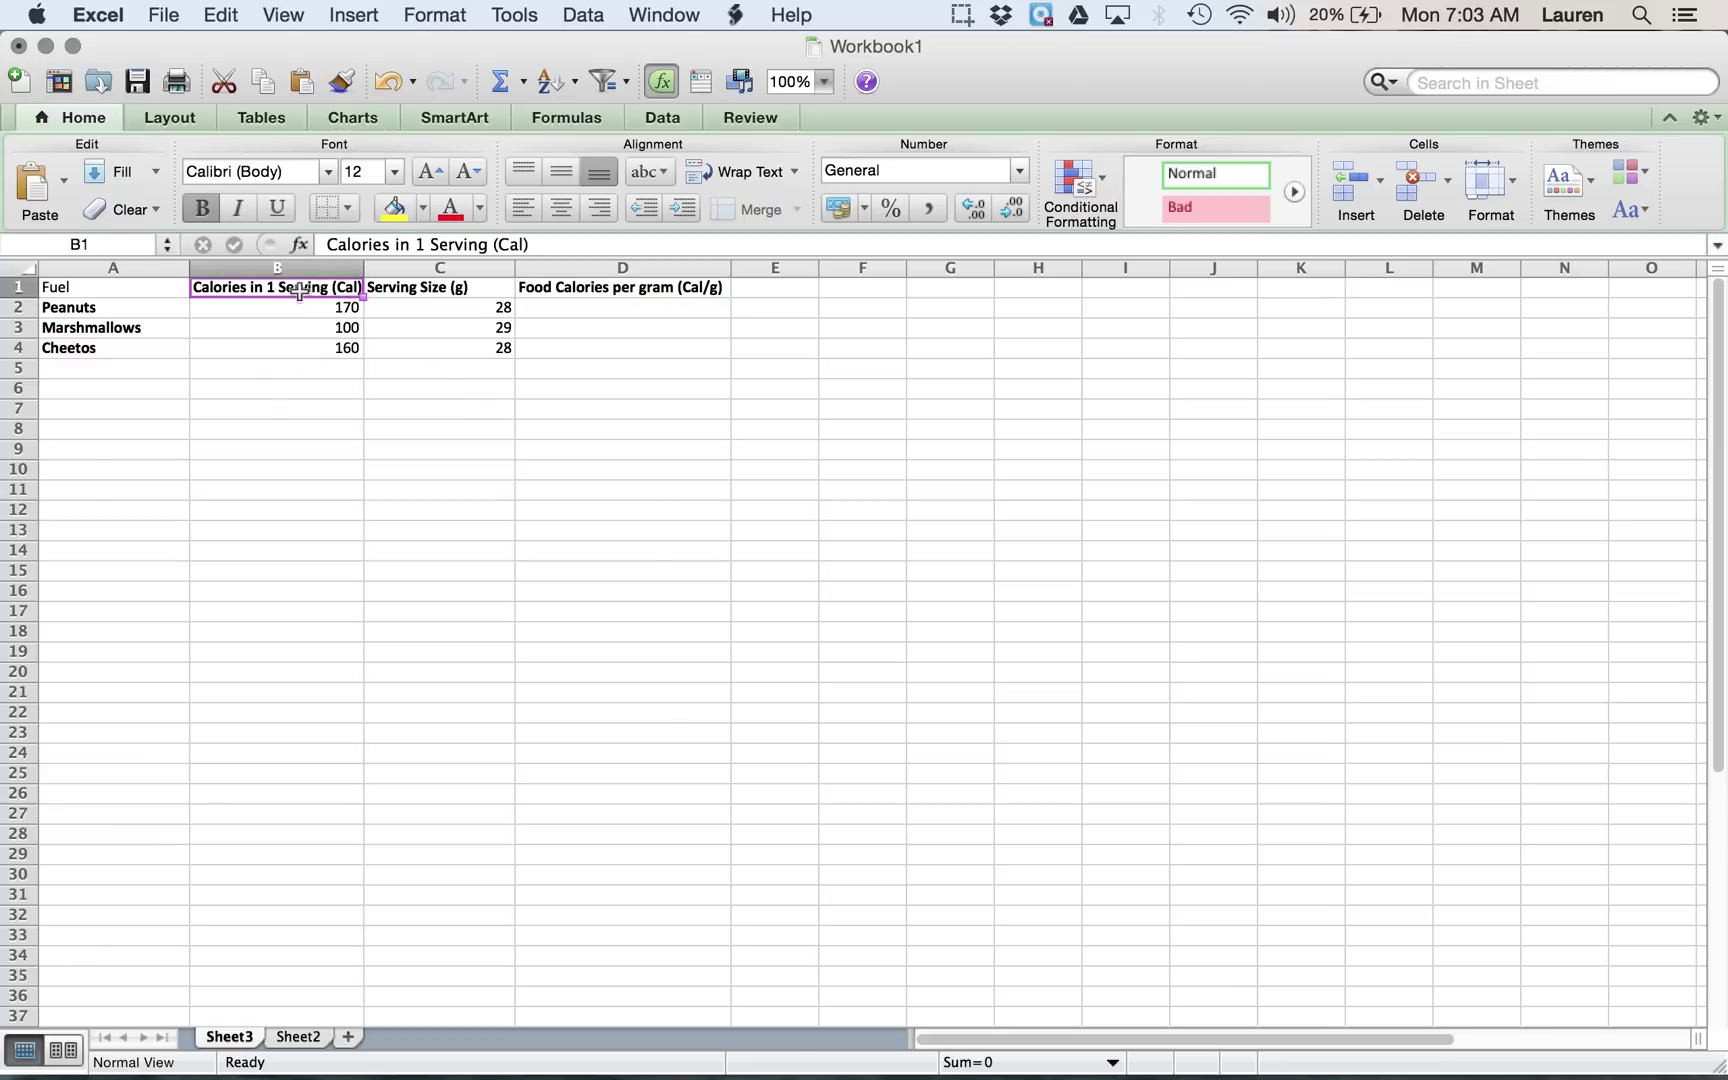
click(582, 308)
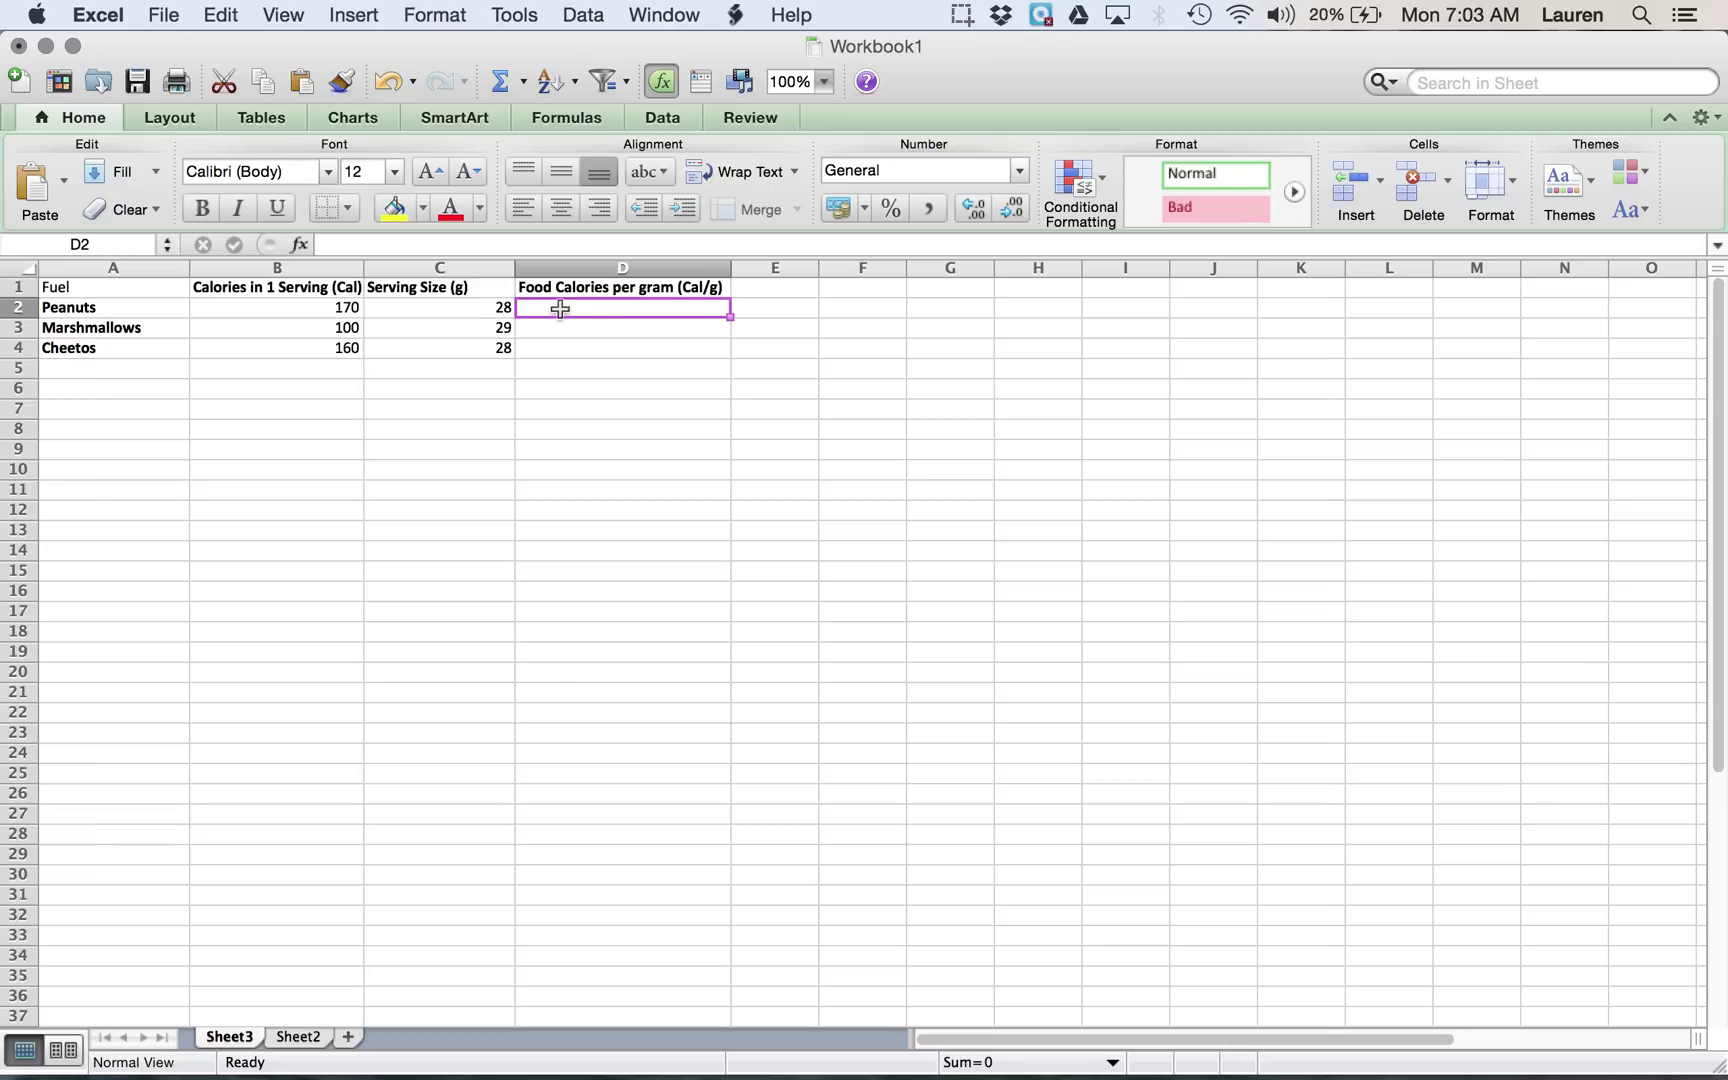
text(=)
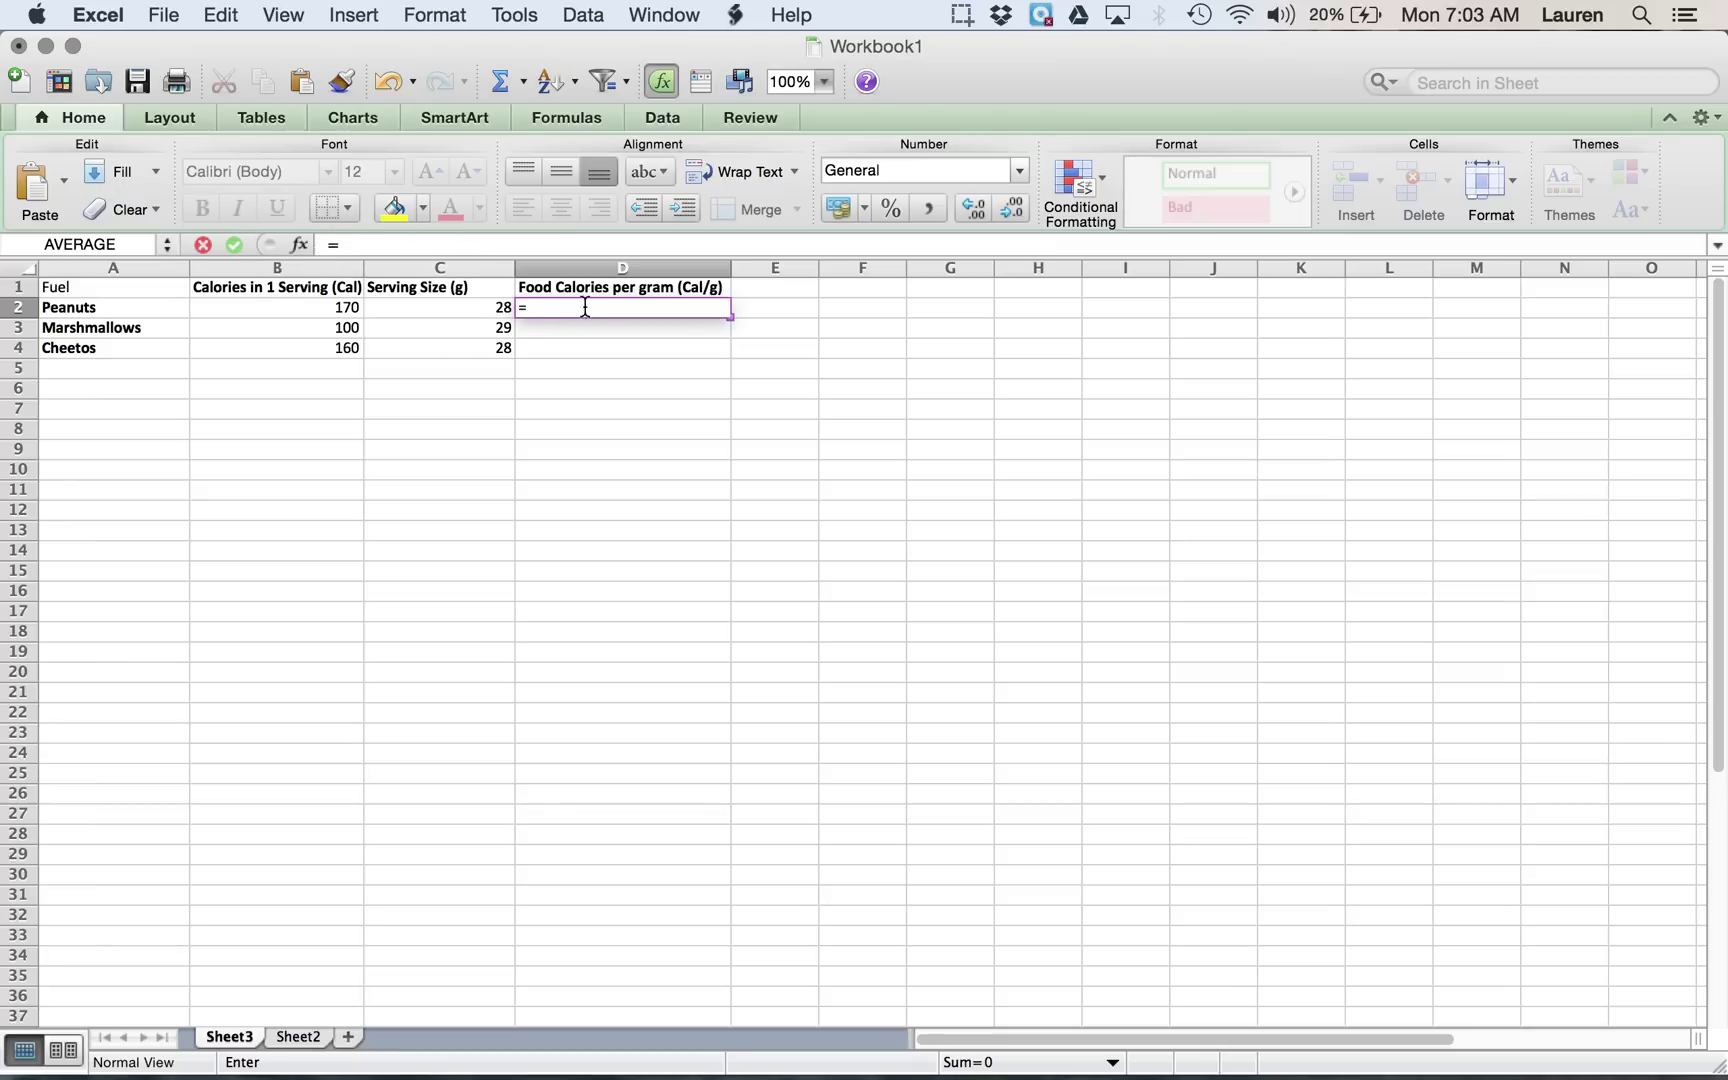
- Complete D2 as =B2/C2 to get Peanuts' calories per gram
click(324, 301)
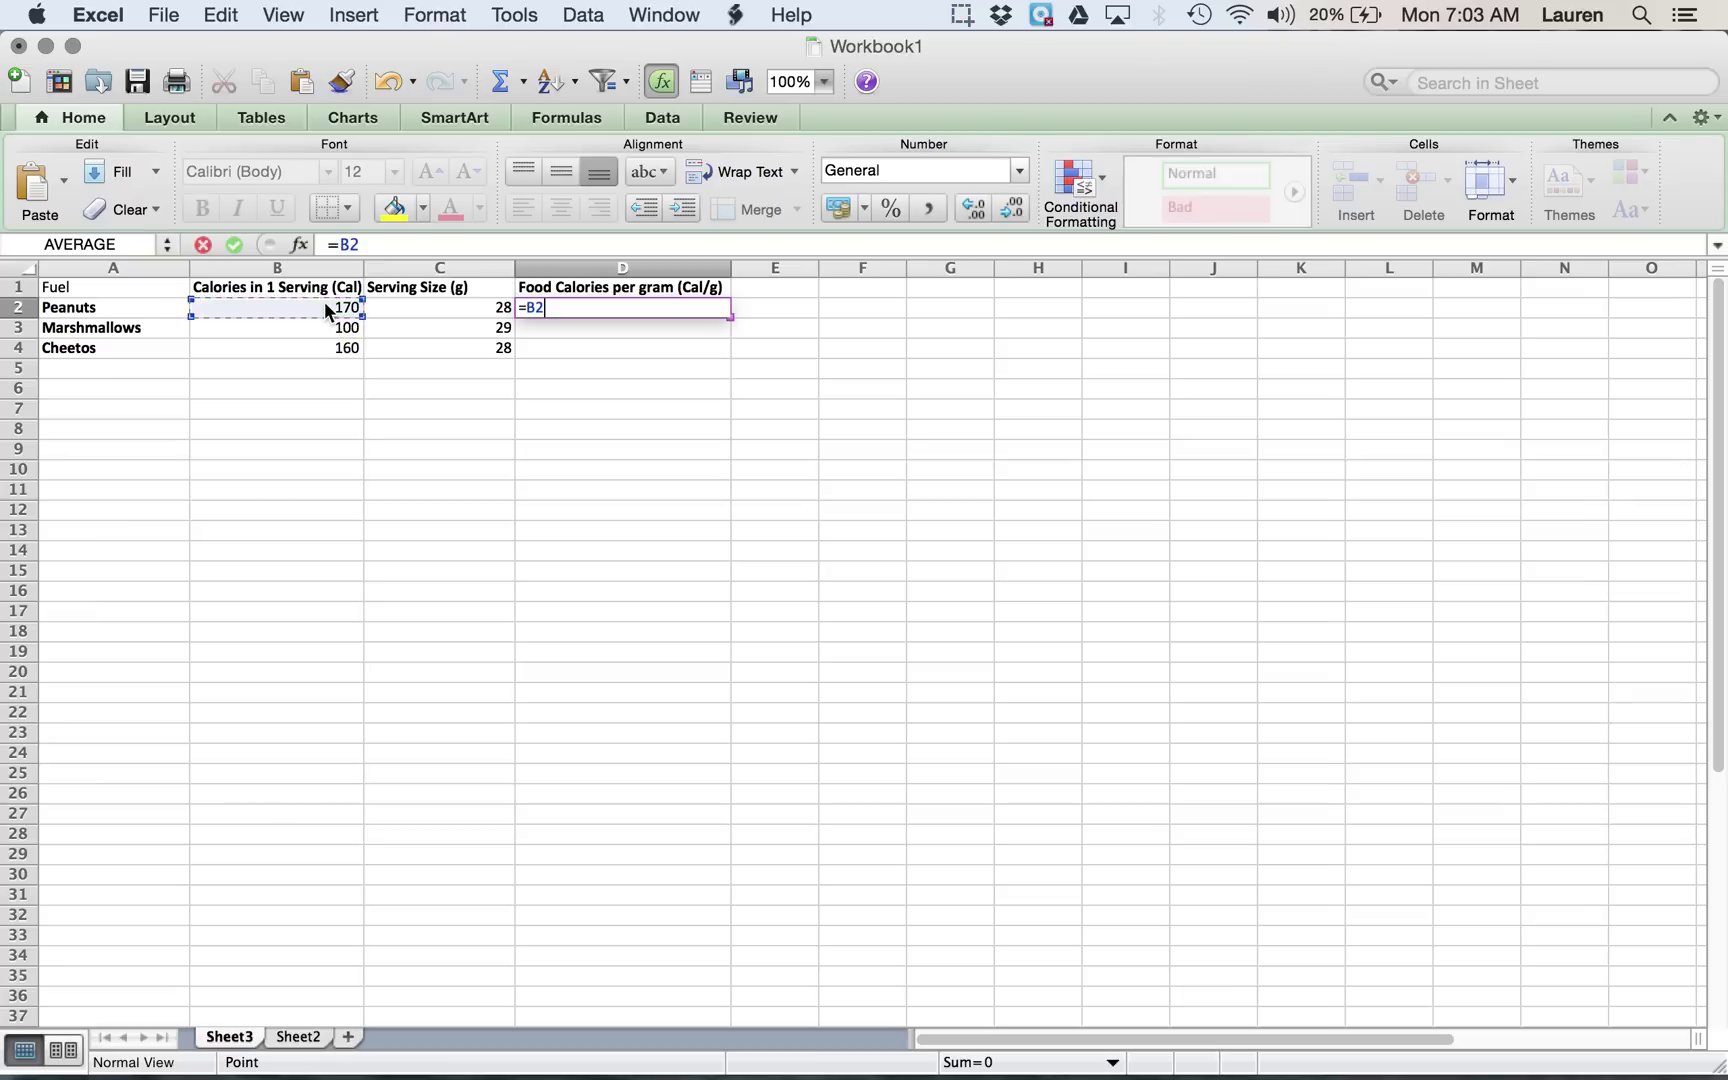
text(/)
click(448, 306)
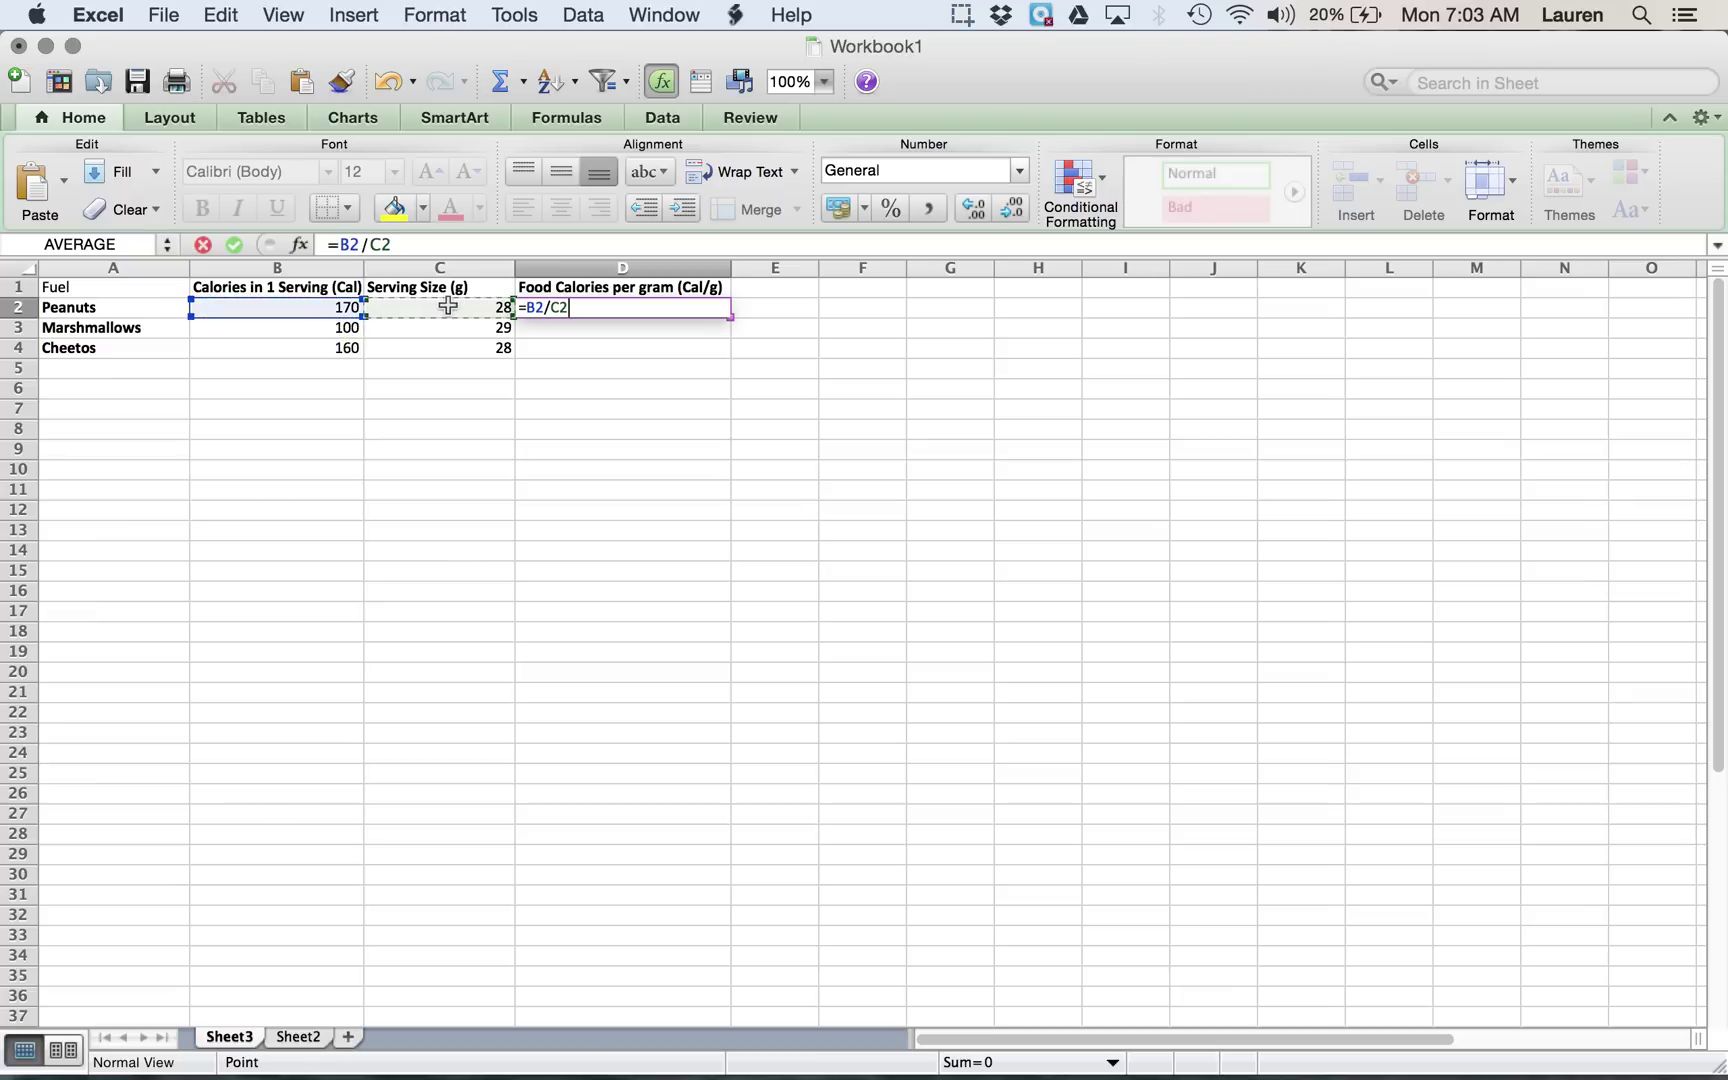
key(Return)
click(643, 300)
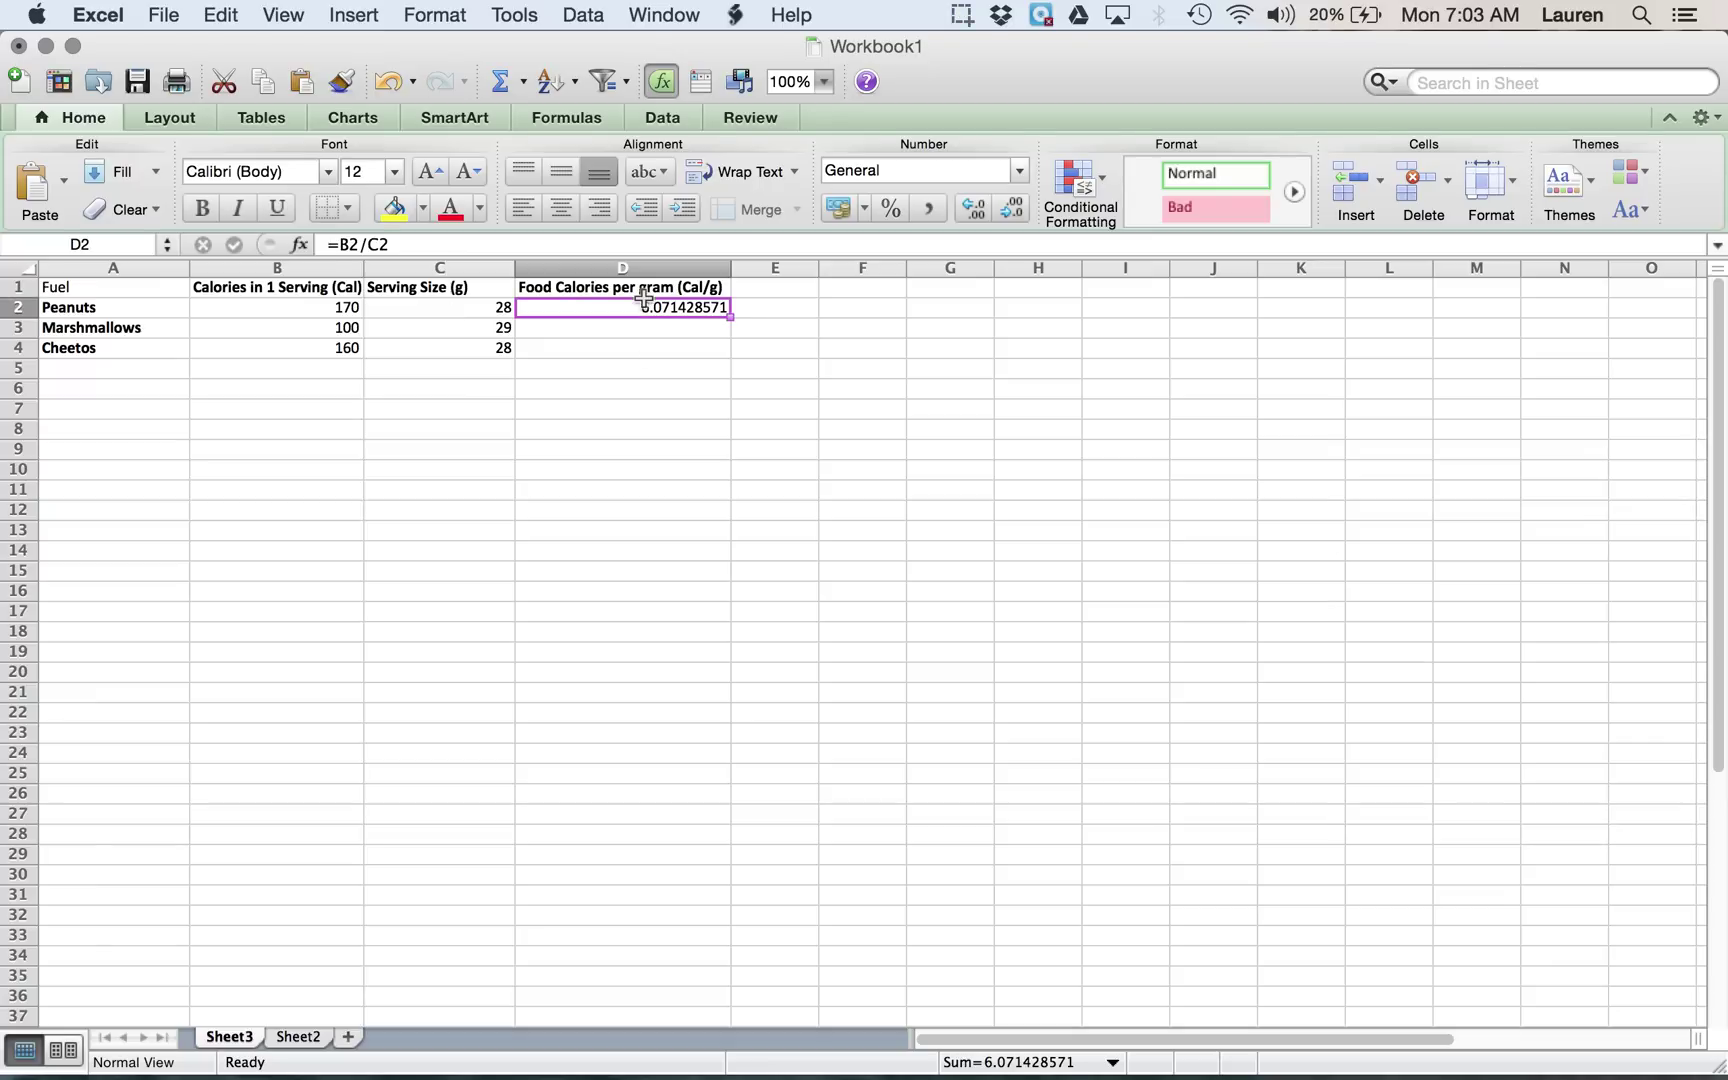
- Enter =B3/C3 in D3 for Marshmallows' calories per gram
click(695, 335)
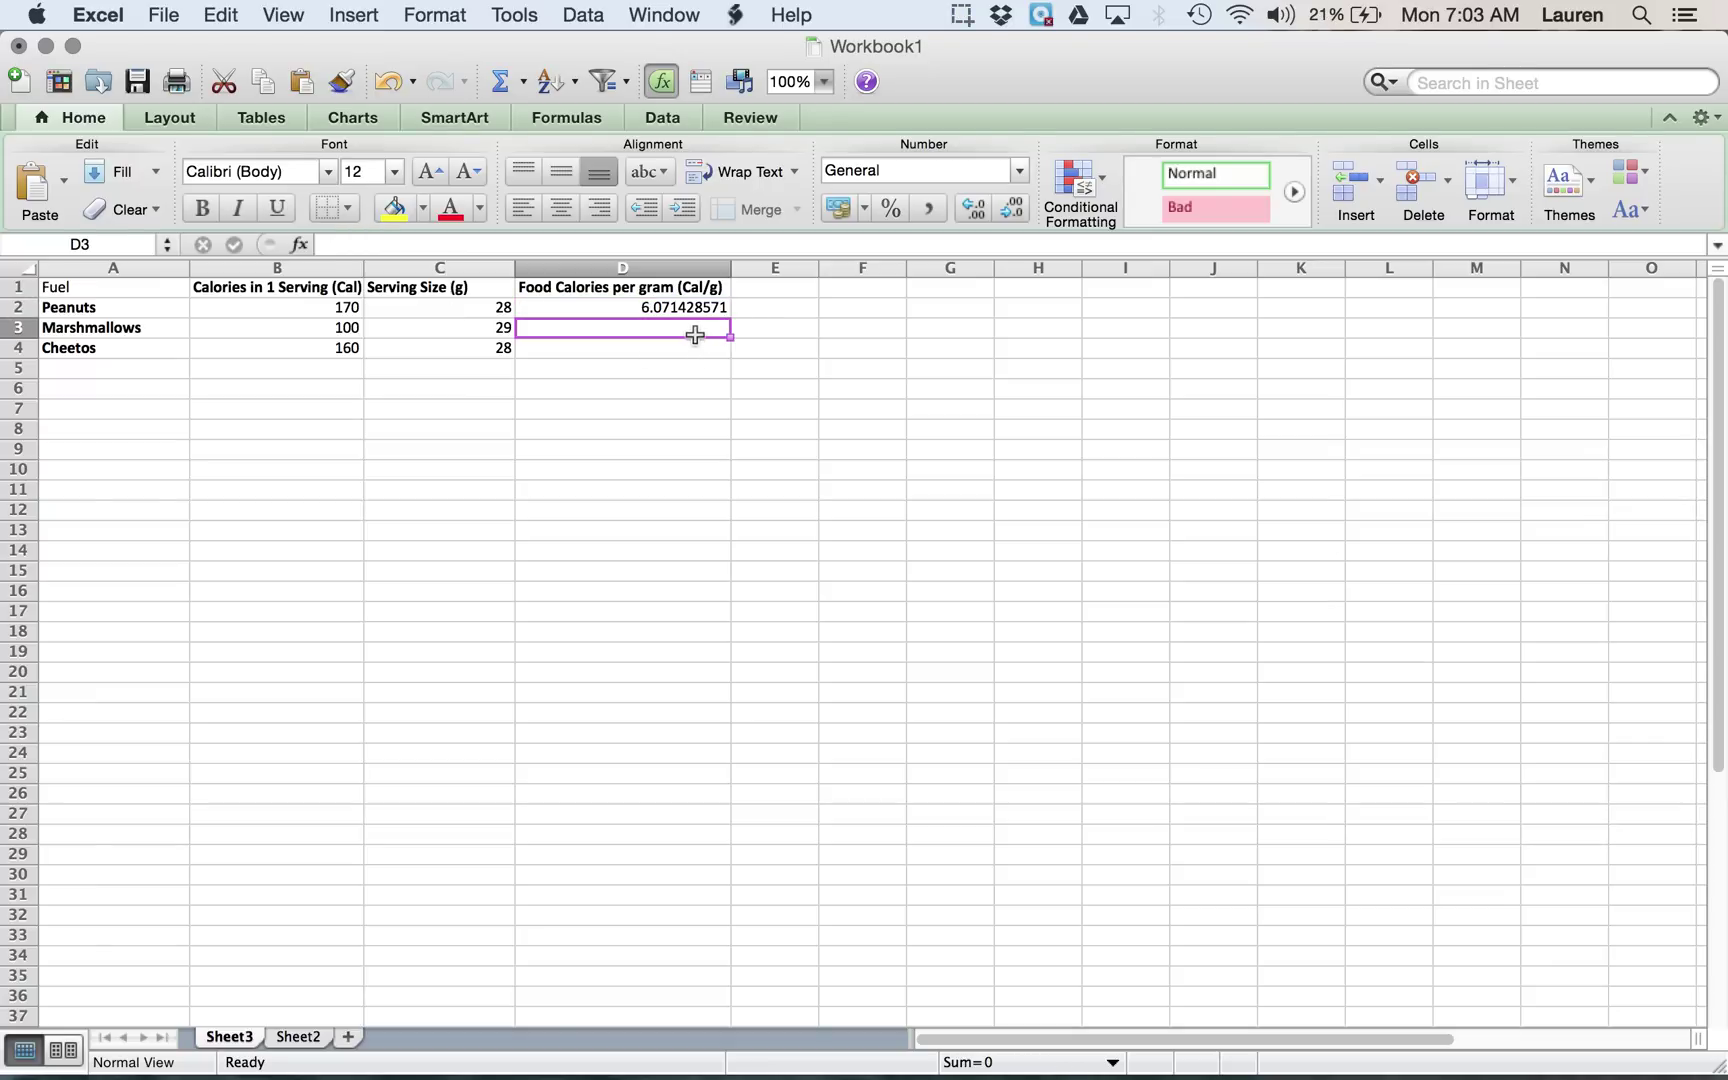
text(=)
click(322, 331)
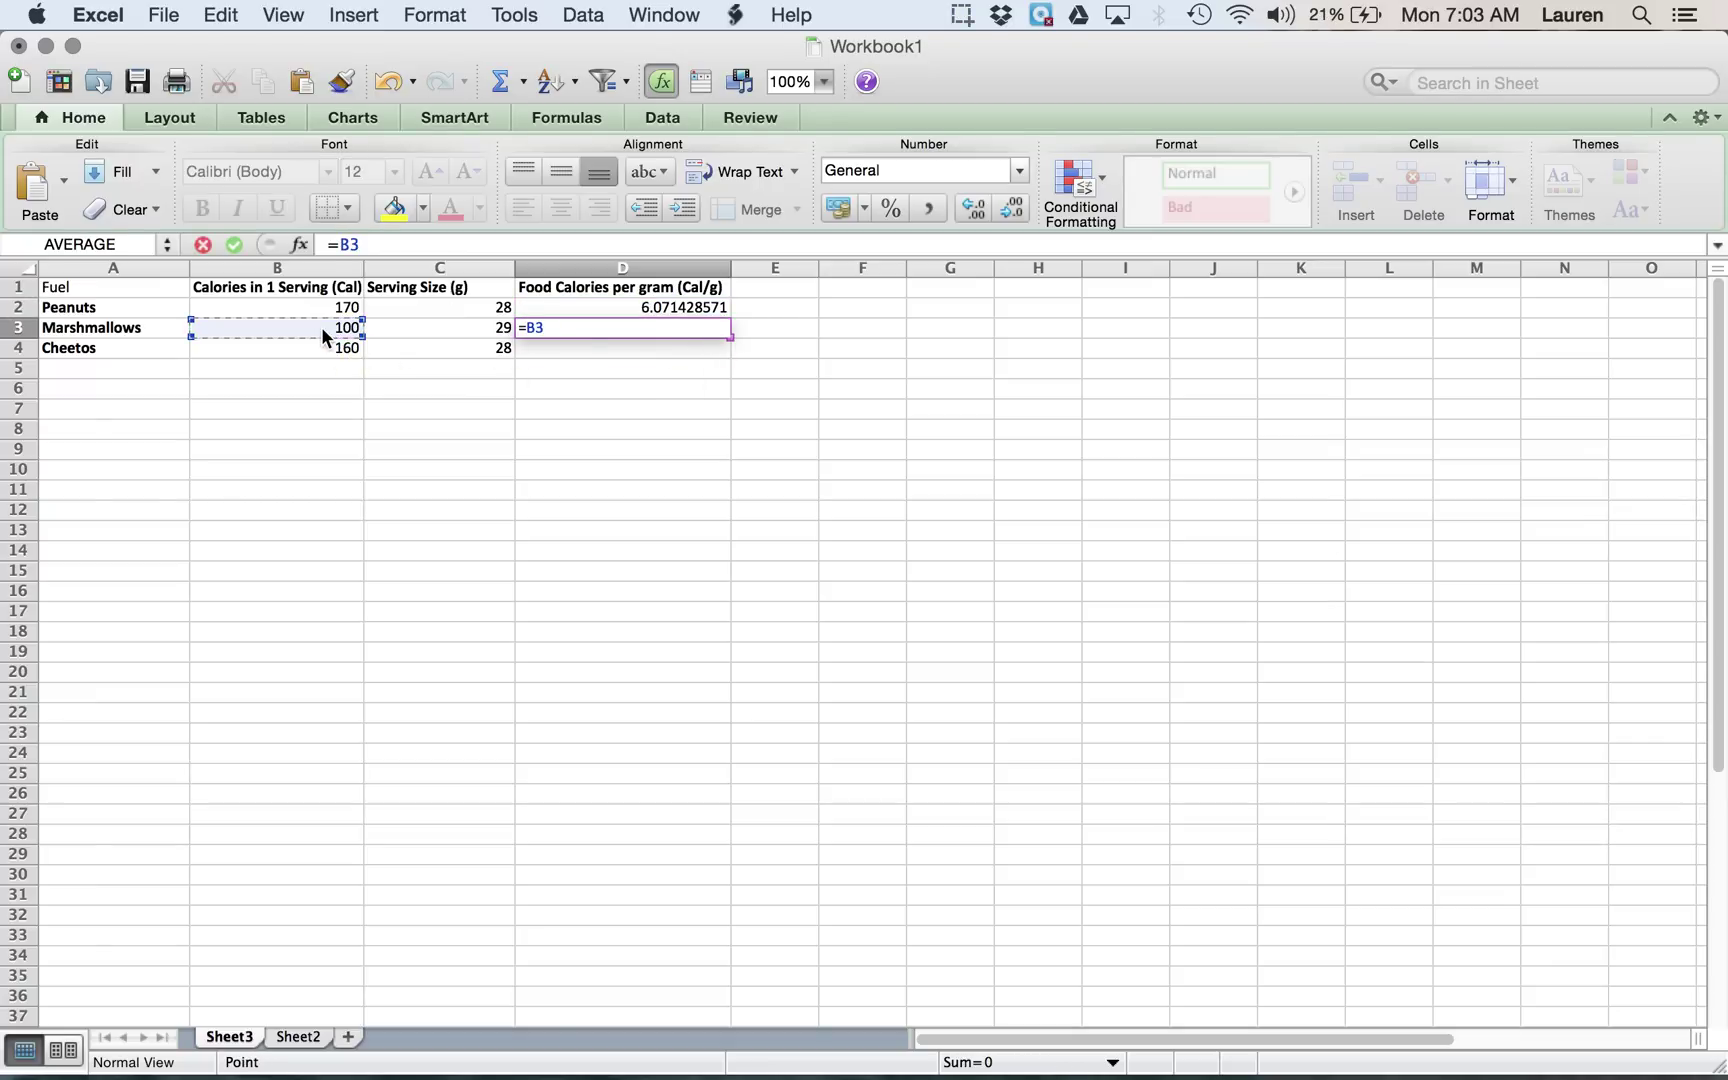
text(/)
click(443, 335)
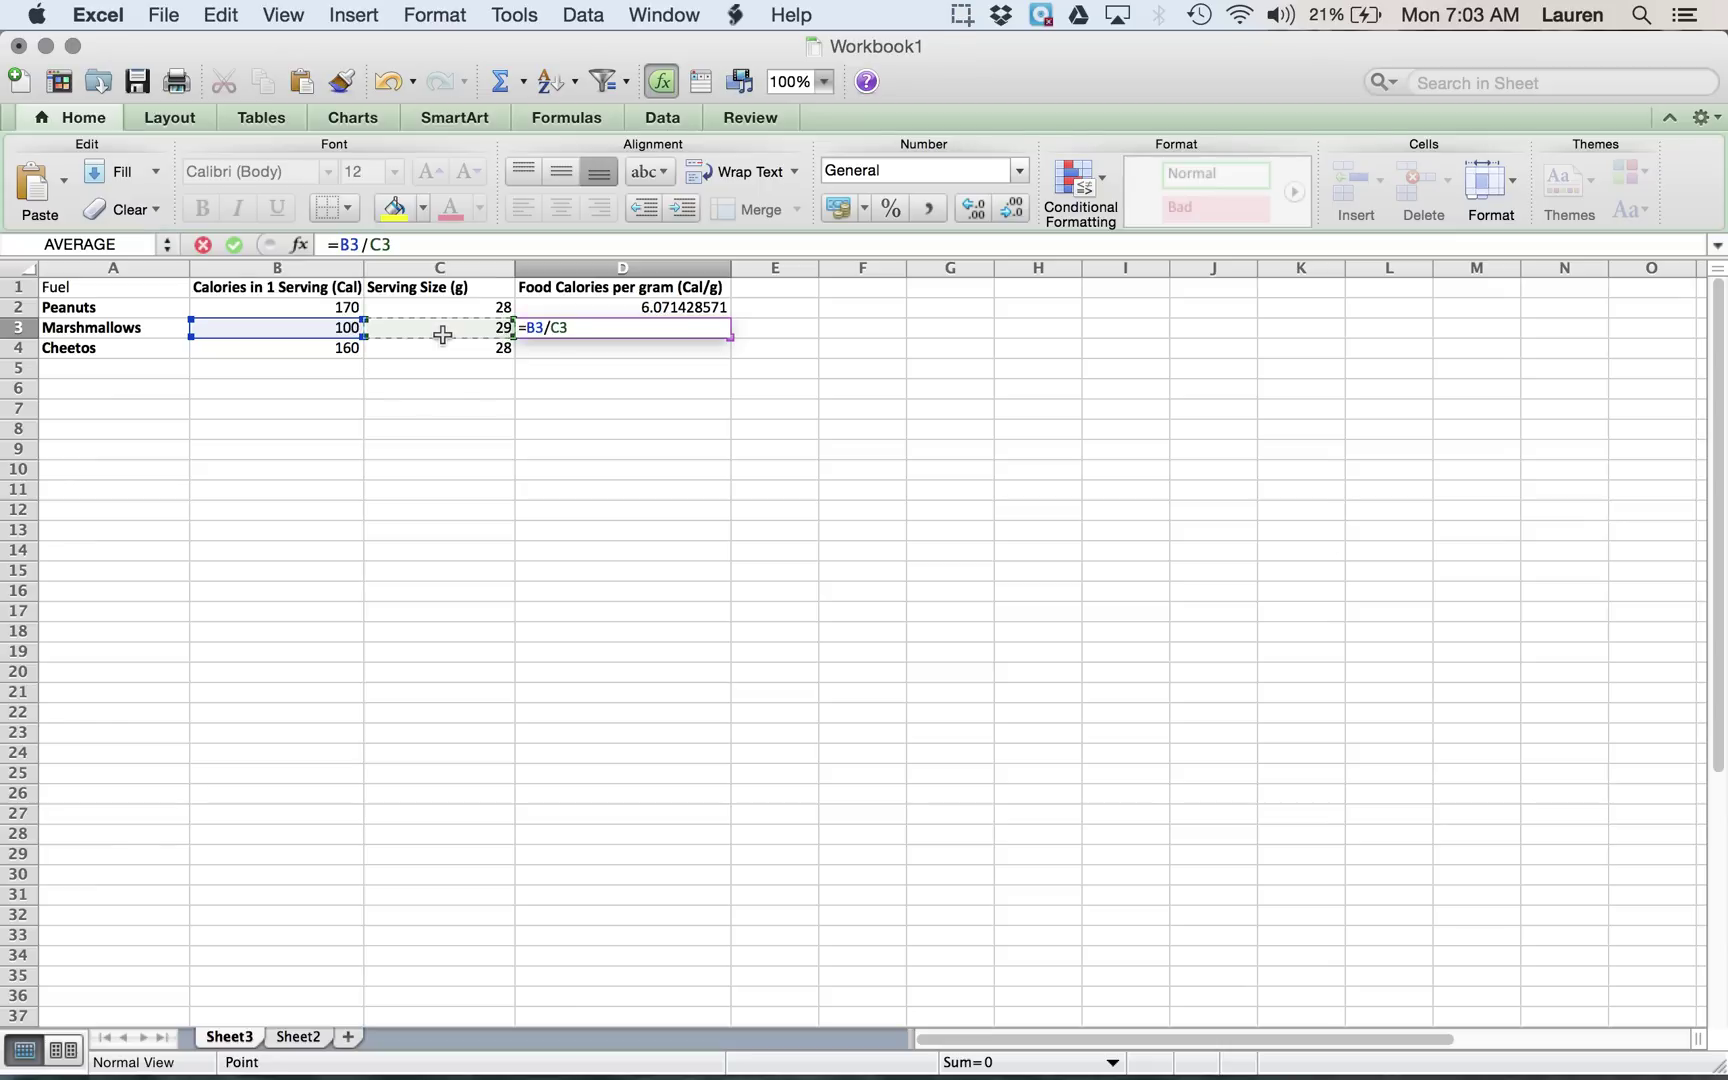
key(Return)
- Fill the division formula down to D4 for Cheetos and verify its cell references
click(667, 333)
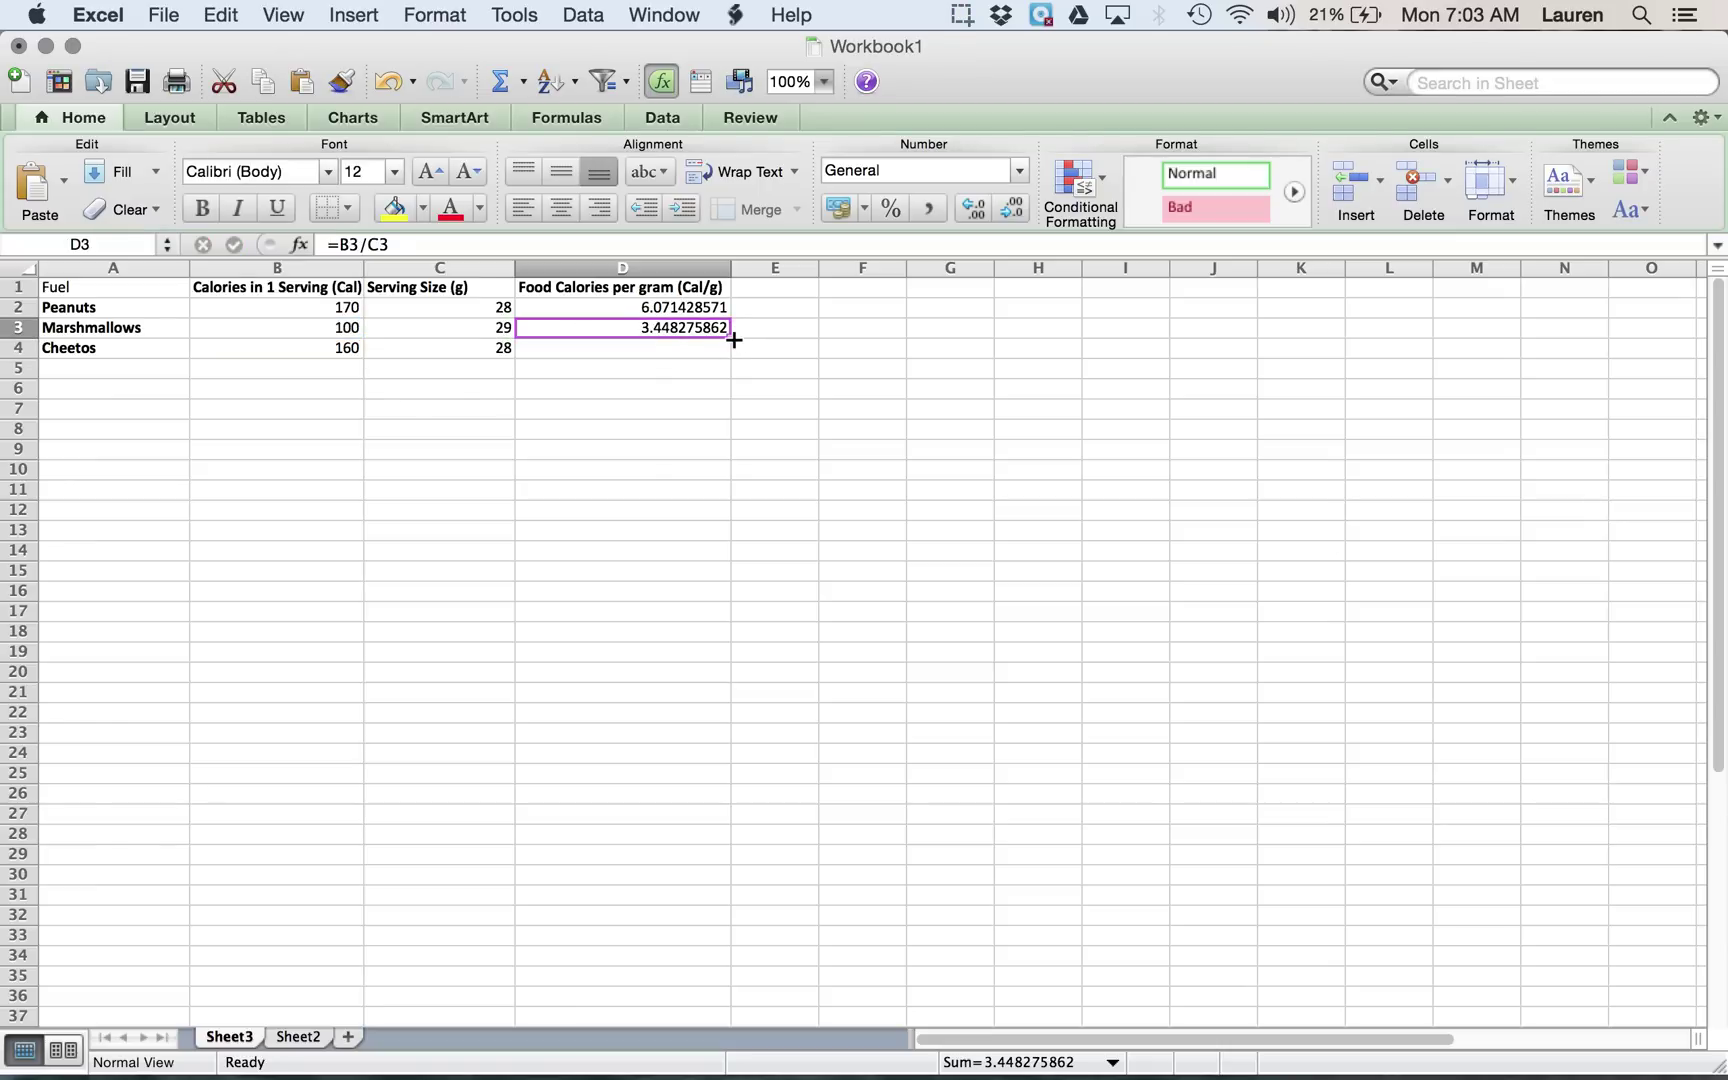
drag(734, 341, 736, 364)
click(665, 345)
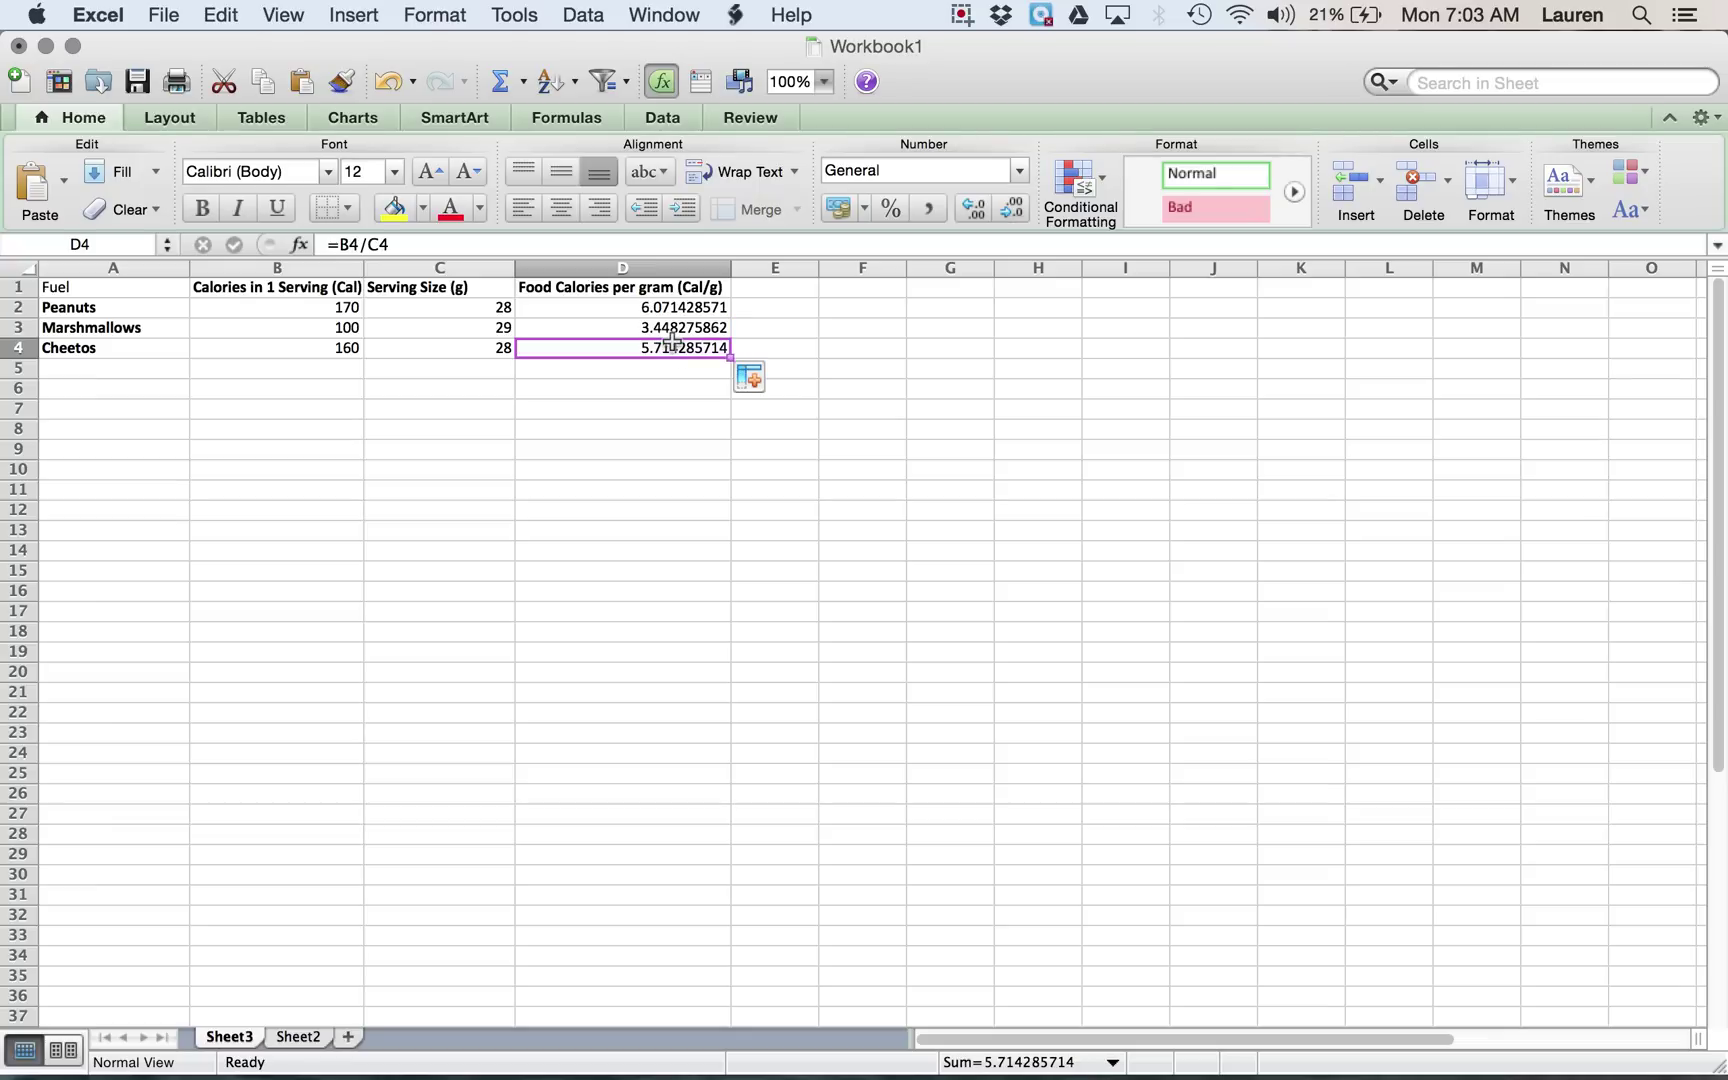
click(424, 241)
click(632, 350)
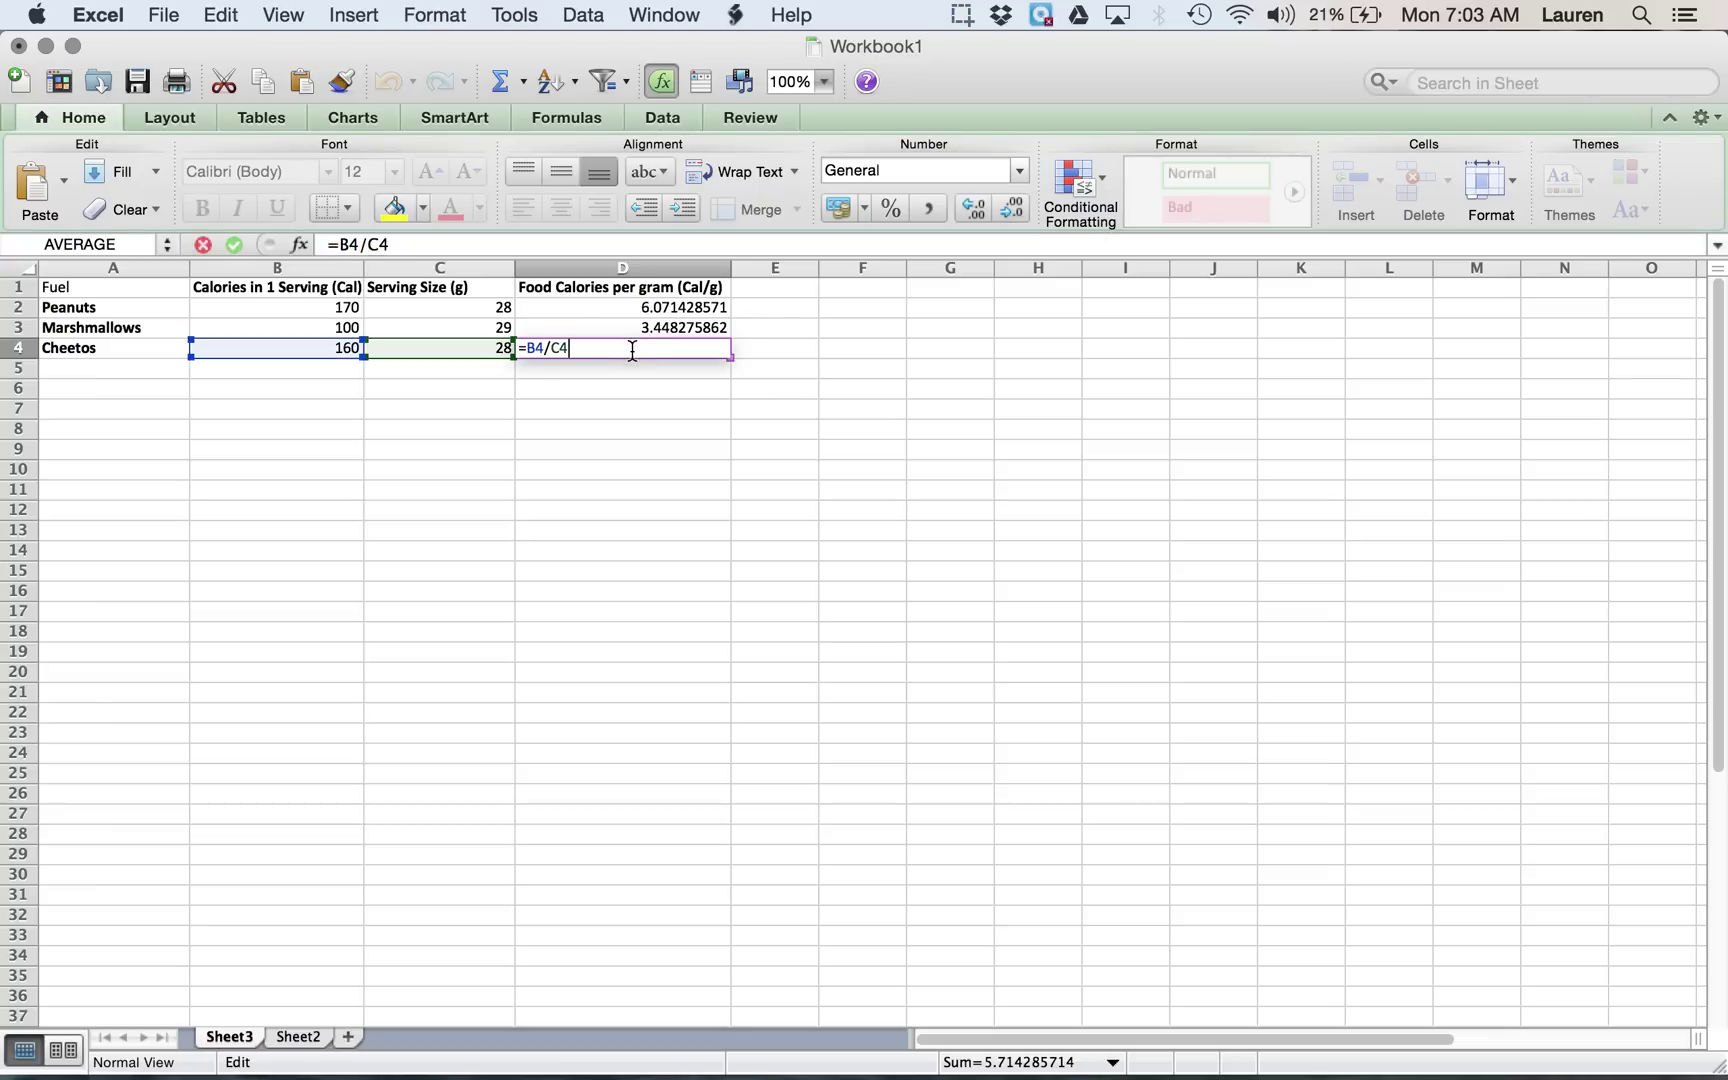
key(Return)
click(736, 405)
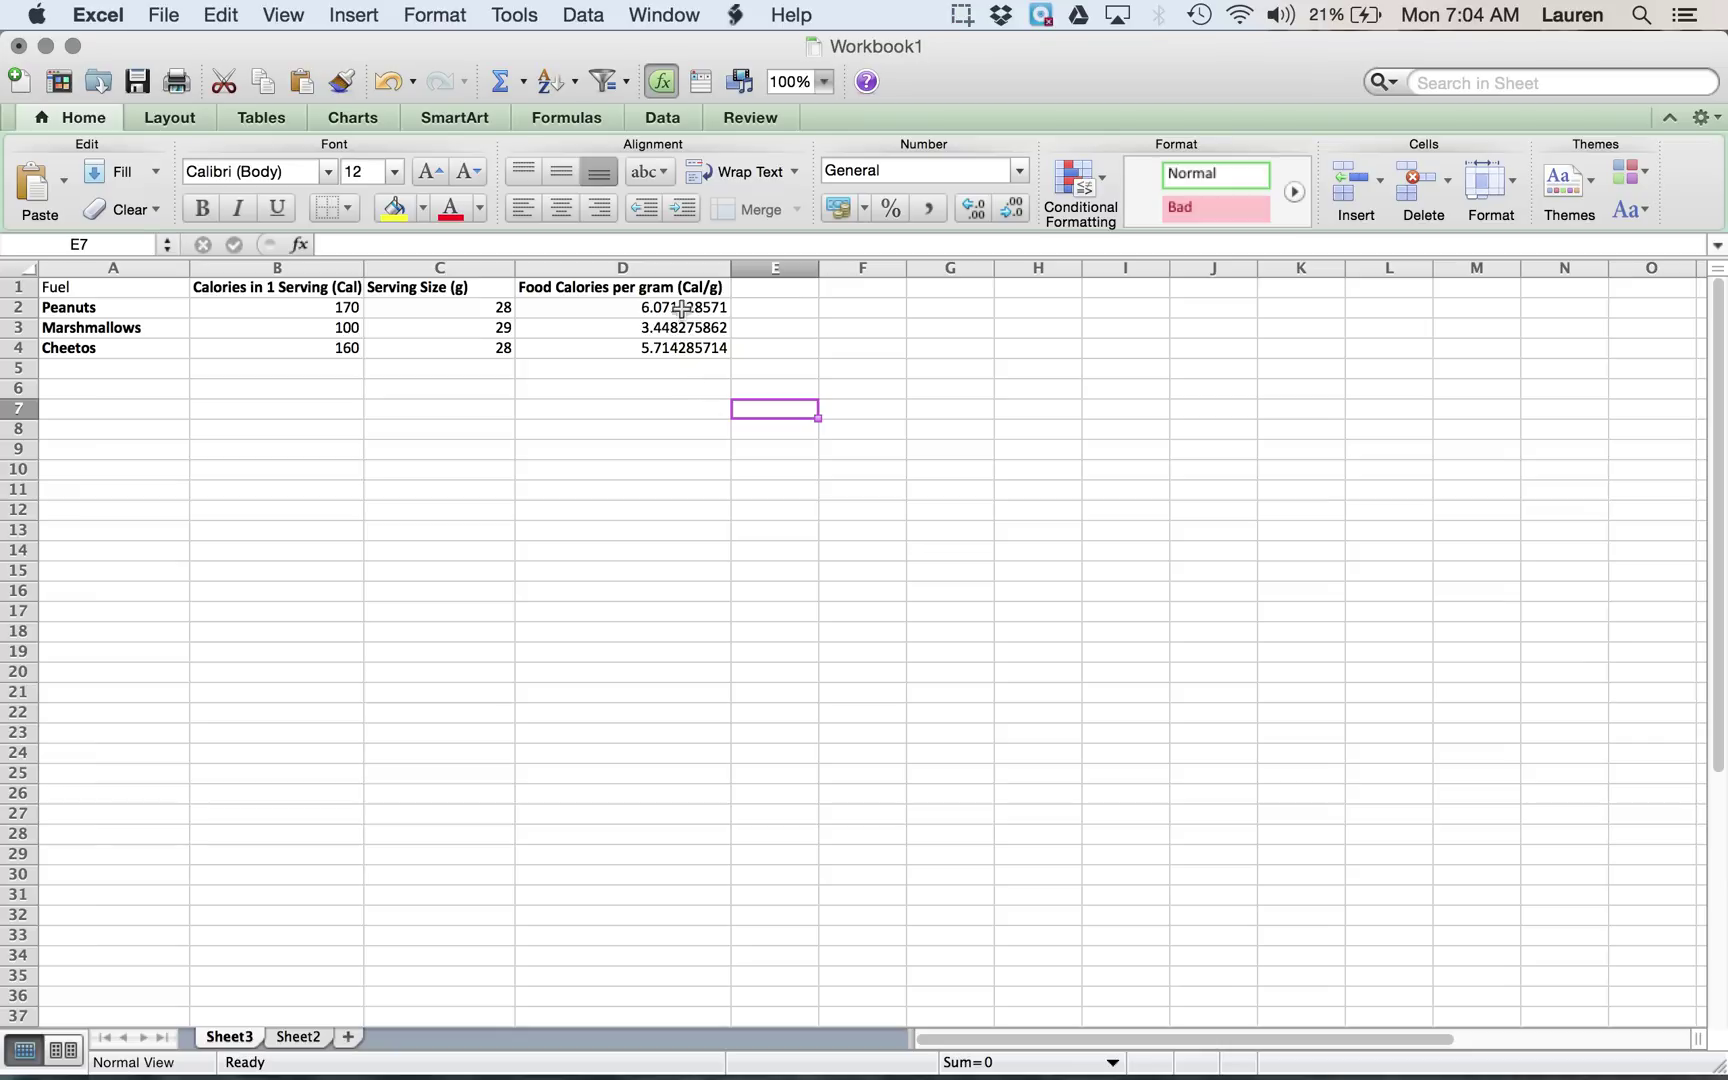
- Round the calories-per-gram results to one decimal place, showing 6.1, 3.4 and 5.7
drag(687, 347, 698, 314)
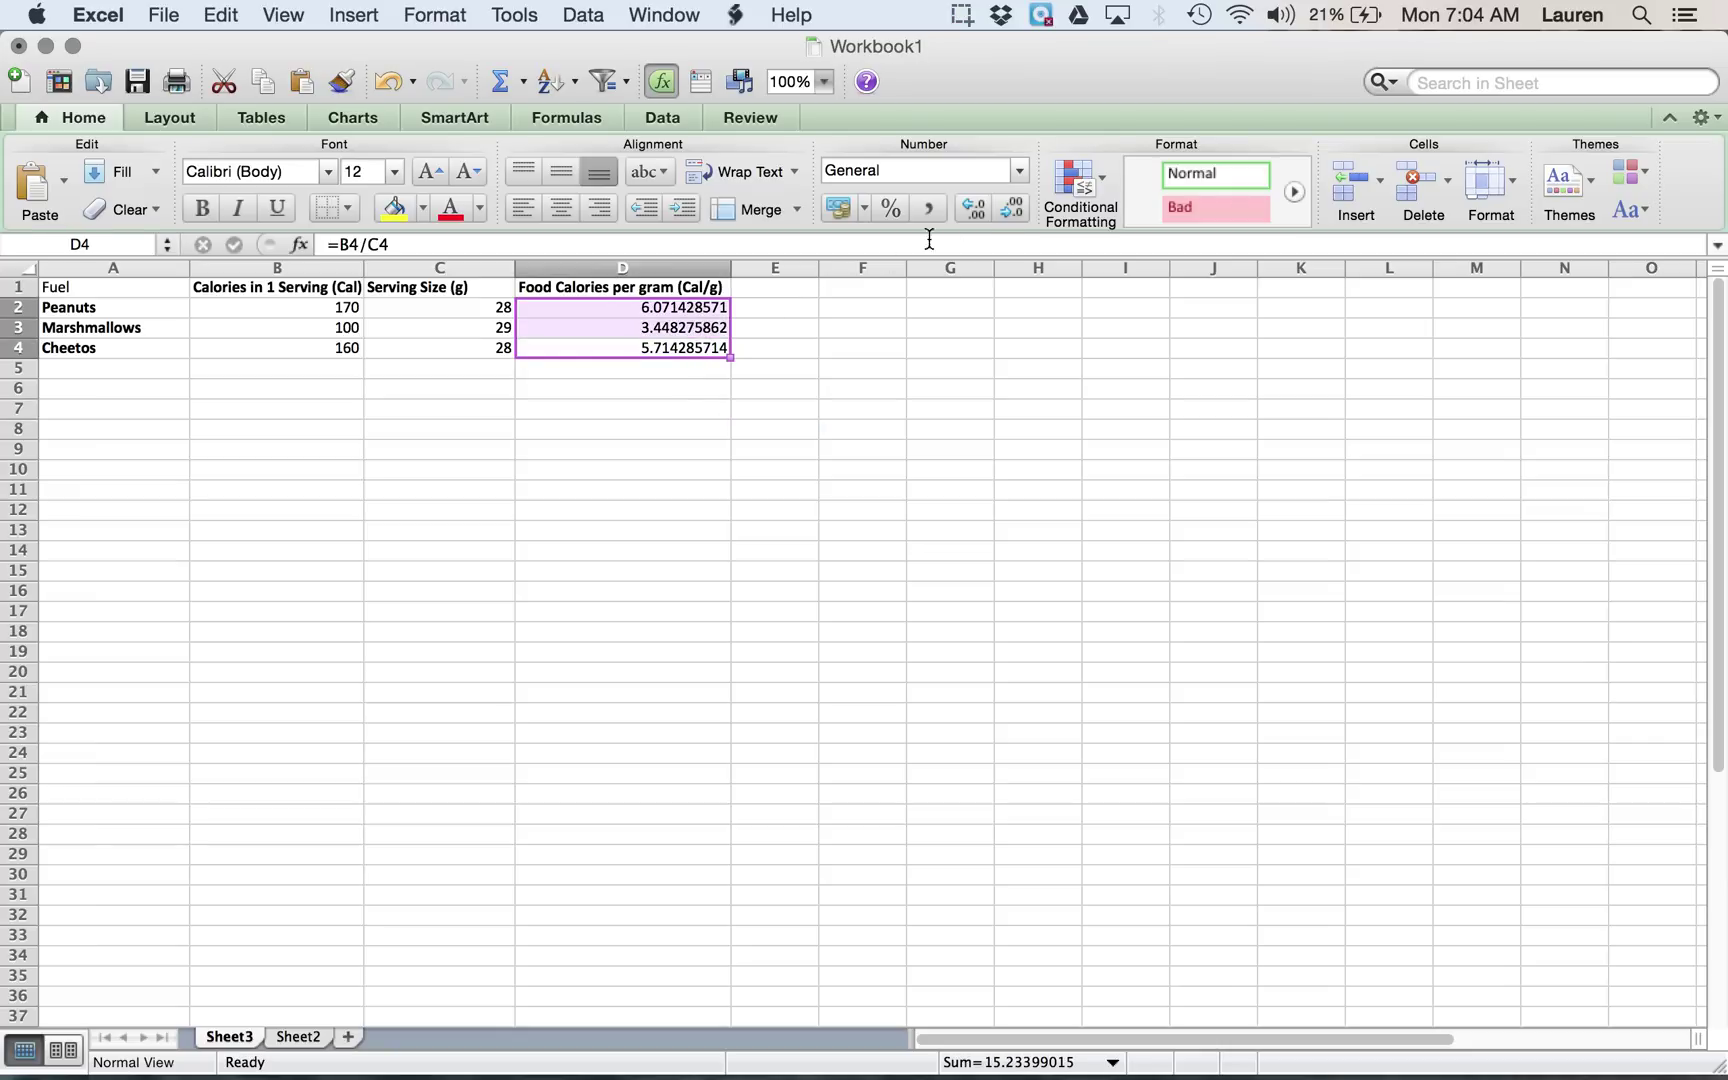
click(976, 209)
click(1024, 211)
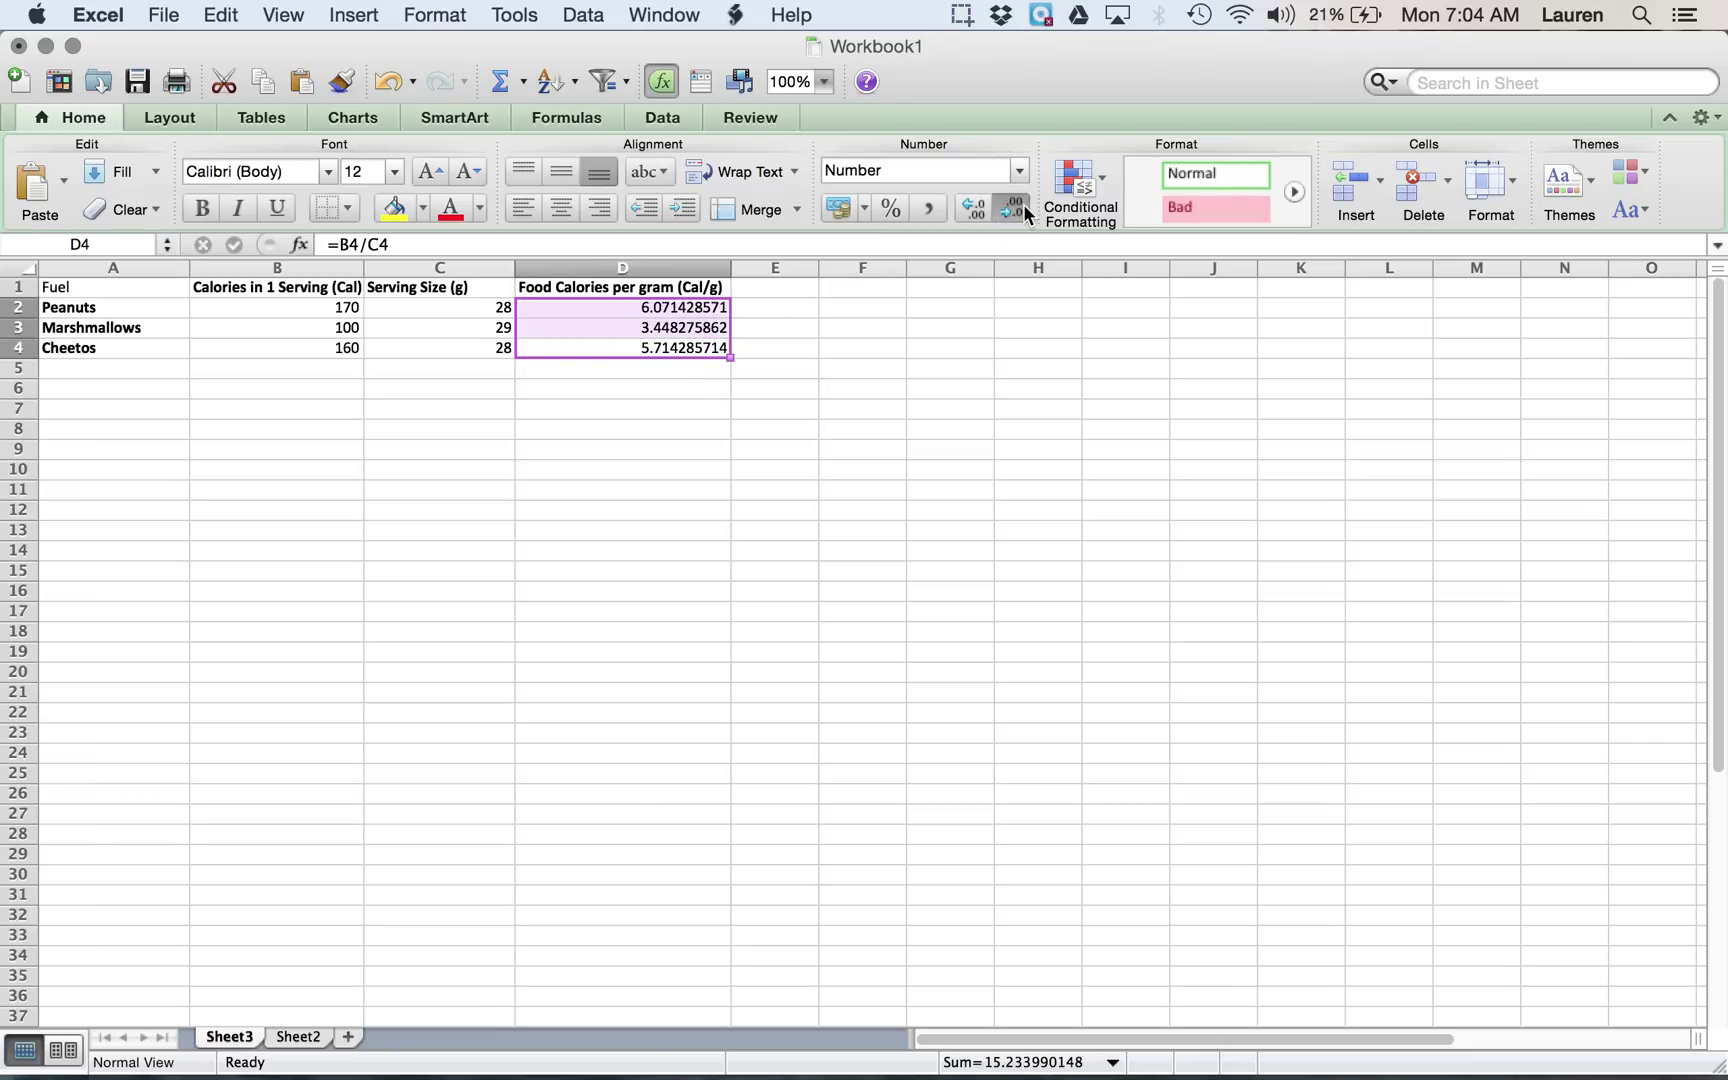
click(1024, 211)
click(1024, 211)
click(1024, 209)
click(1024, 209)
click(1024, 209)
click(1024, 209)
click(1024, 209)
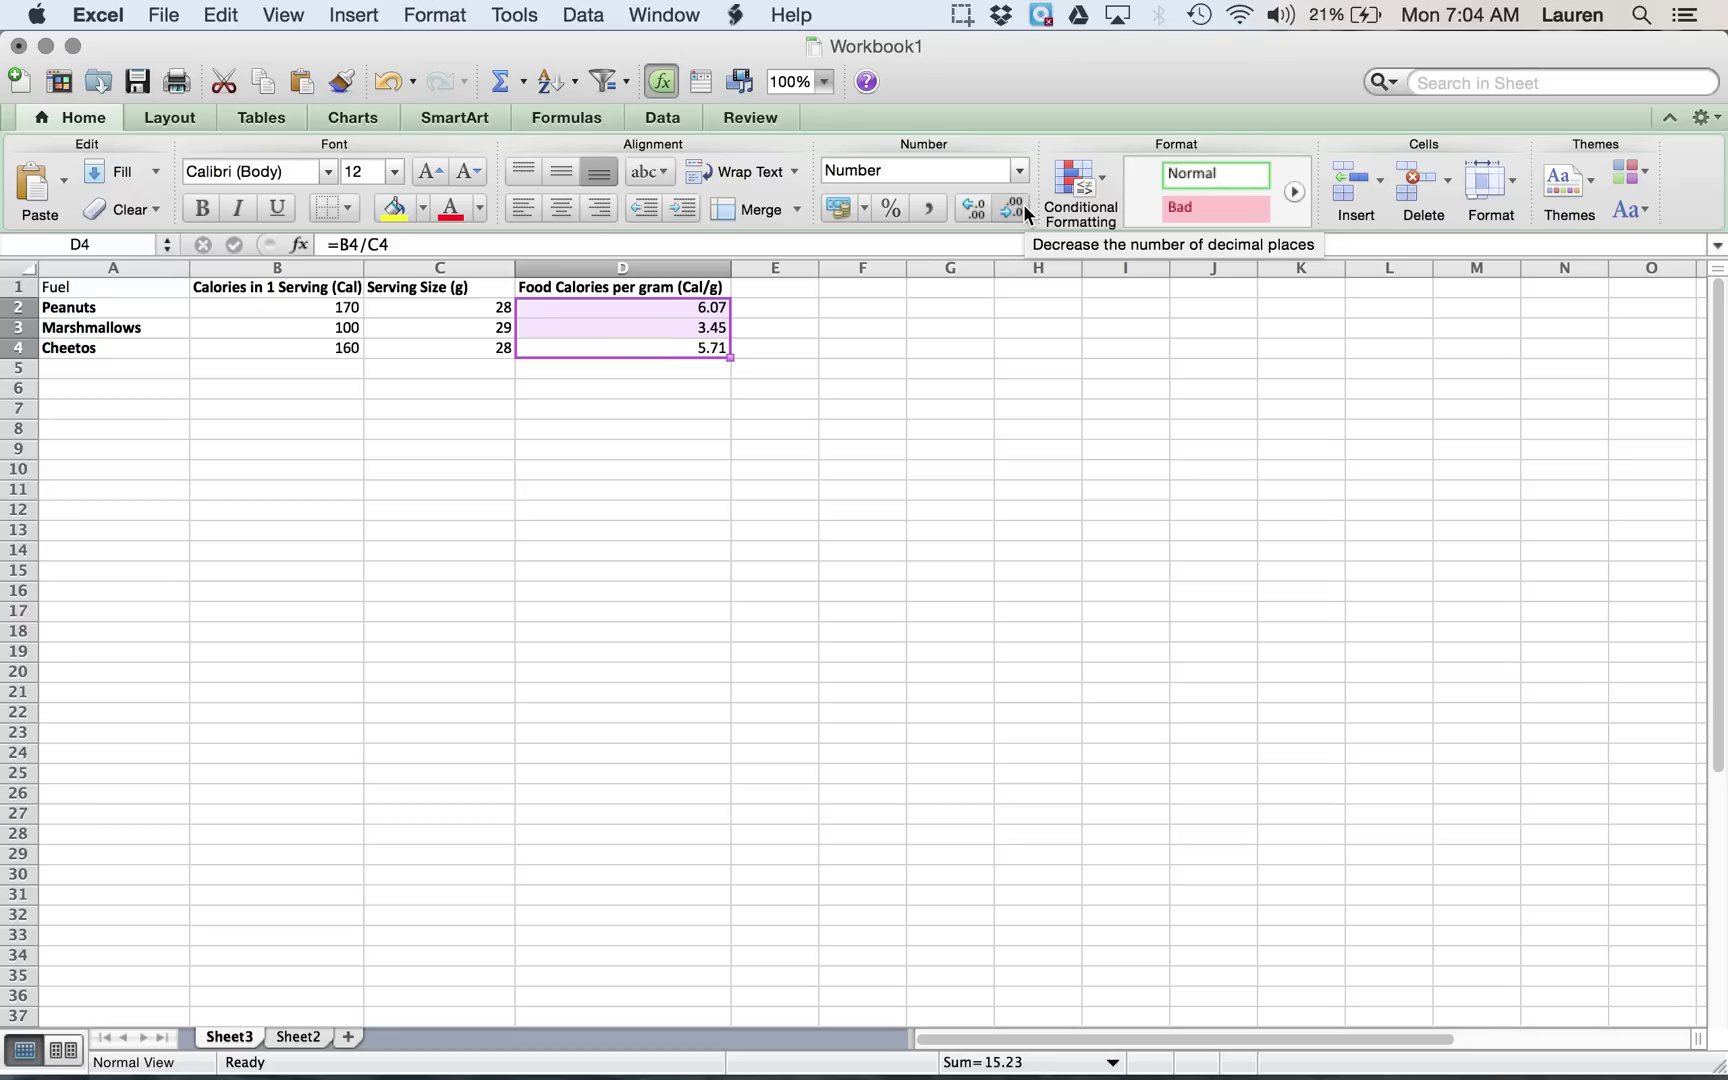
click(1023, 210)
click(500, 408)
- Apply All Borders to A1:D4 and copy the table
drag(686, 348, 120, 293)
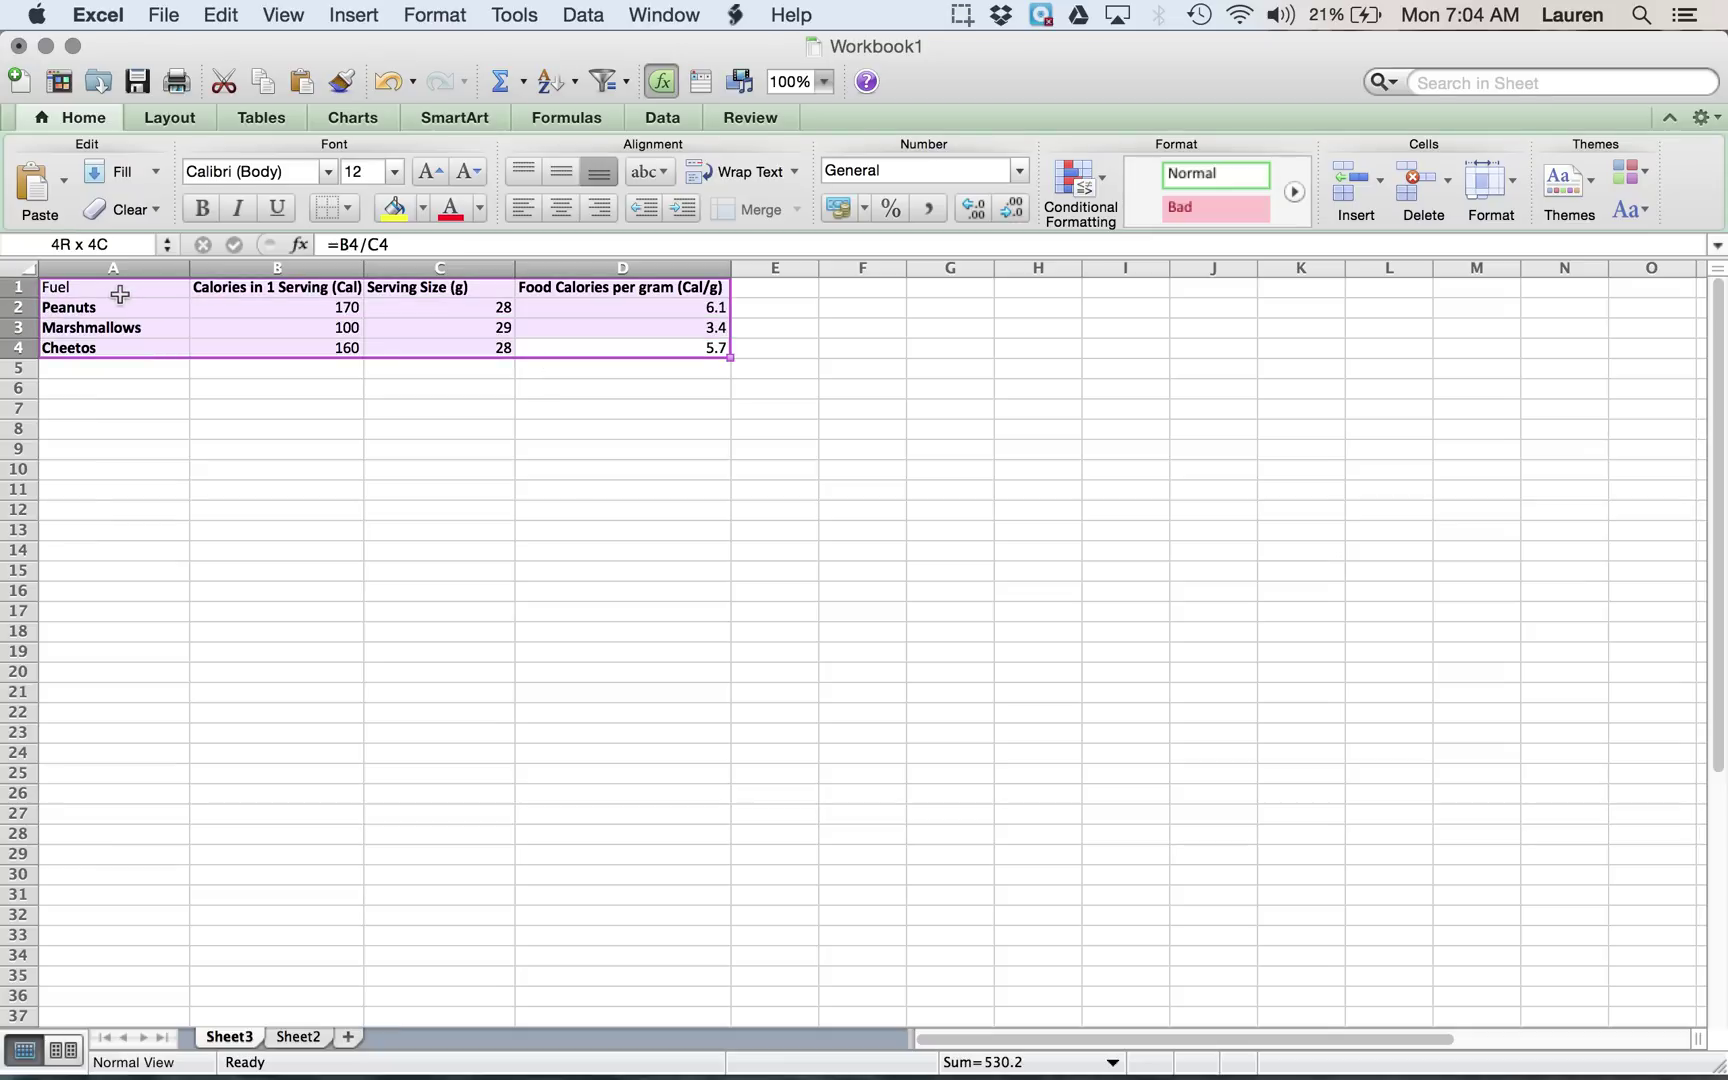
click(347, 200)
click(383, 280)
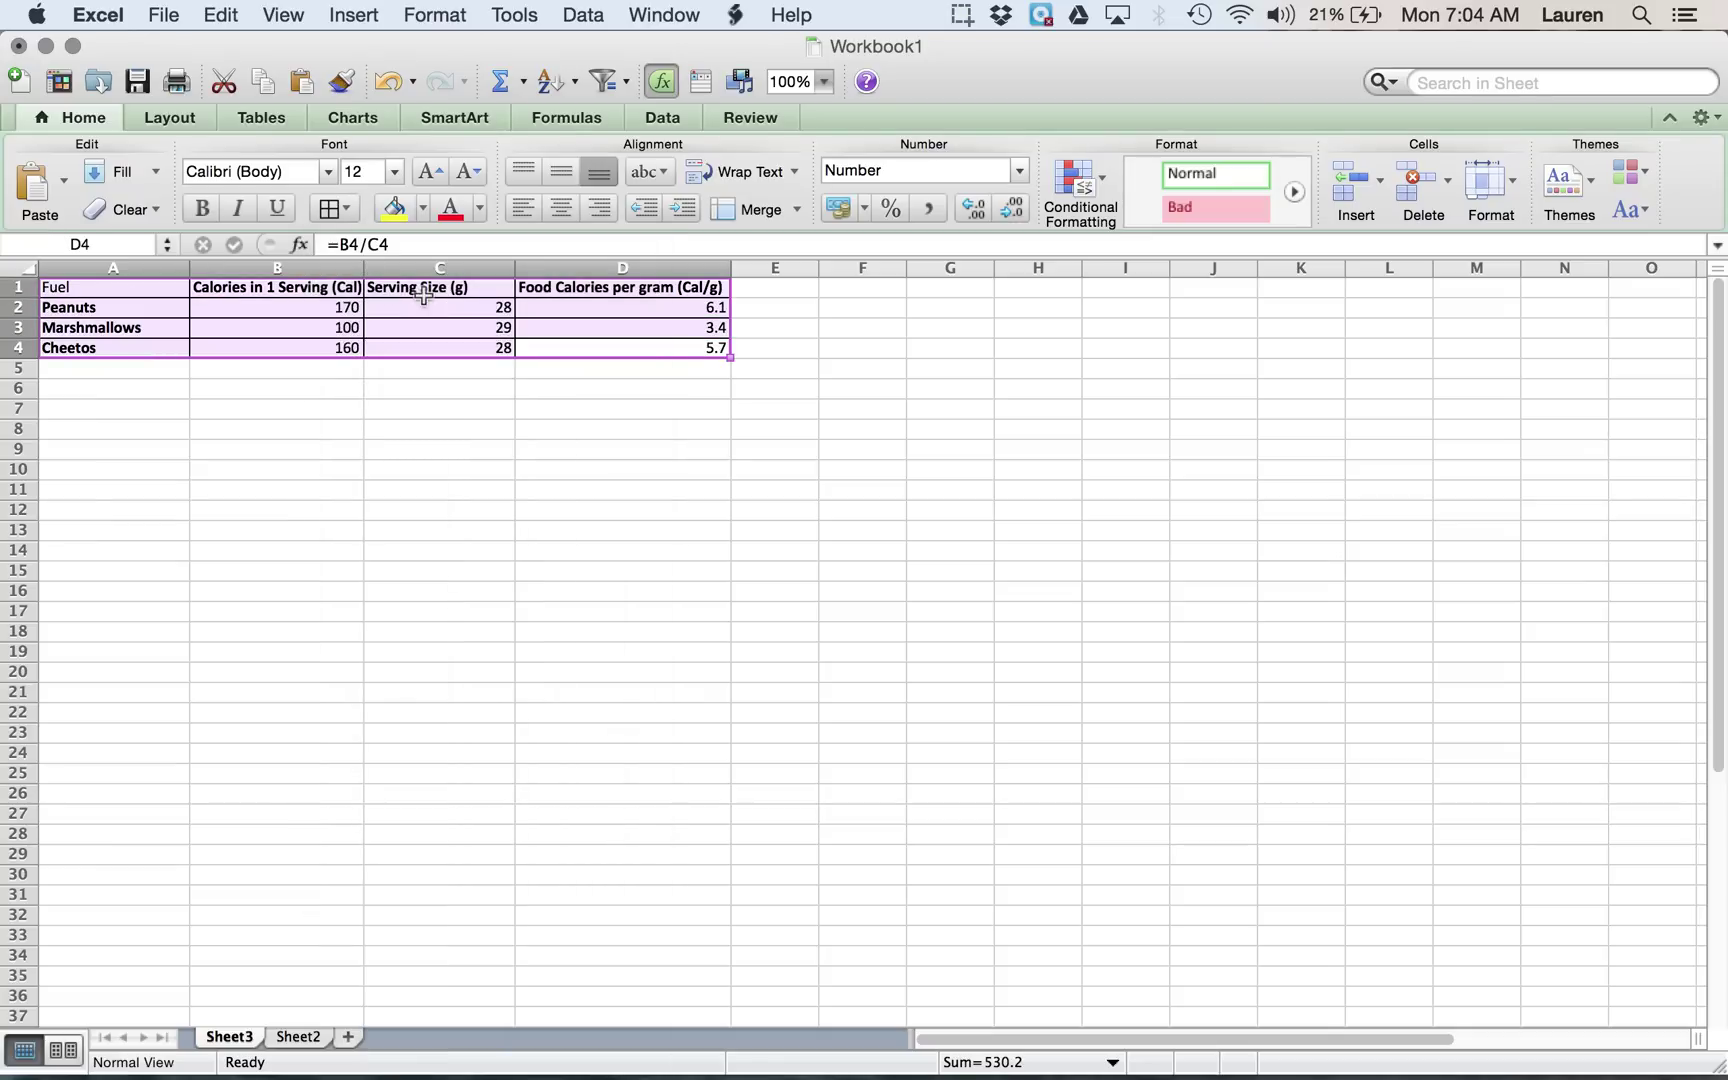
right_click(424, 297)
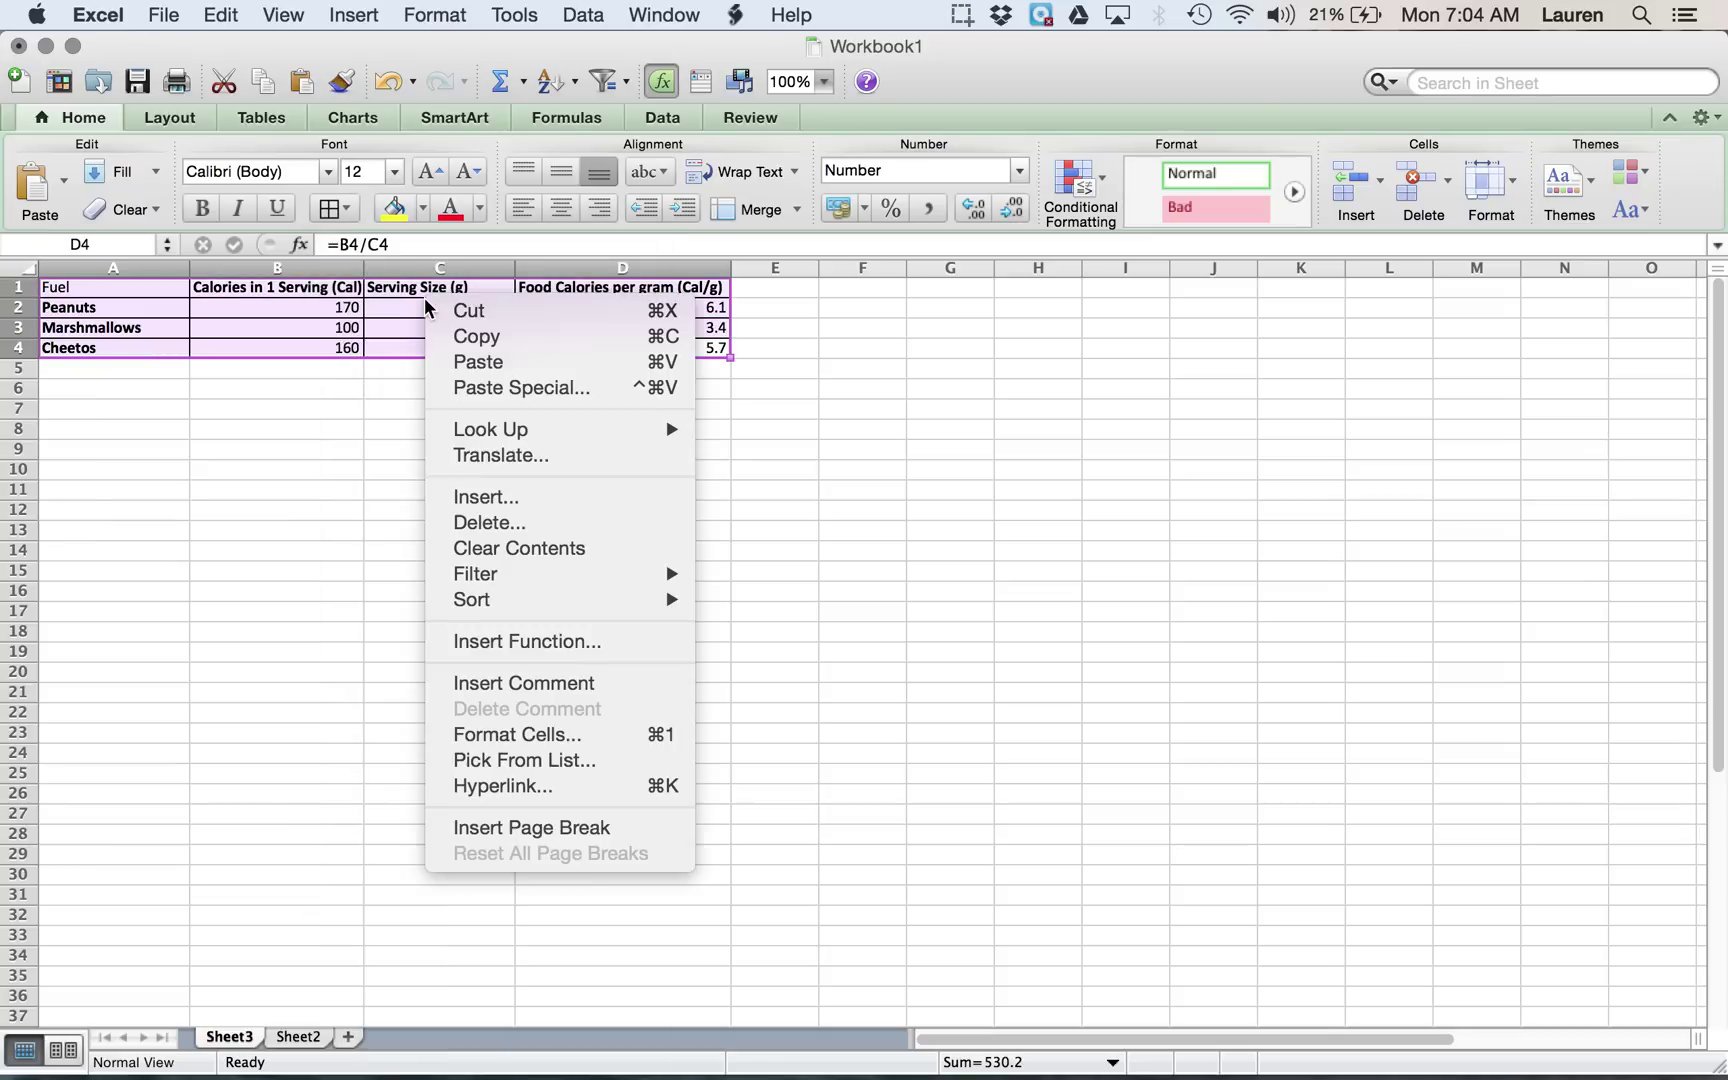
click(470, 338)
- Paste the Fuel table into the Word report below the Table 1 caption
key(ctrl+Up)
click(950, 560)
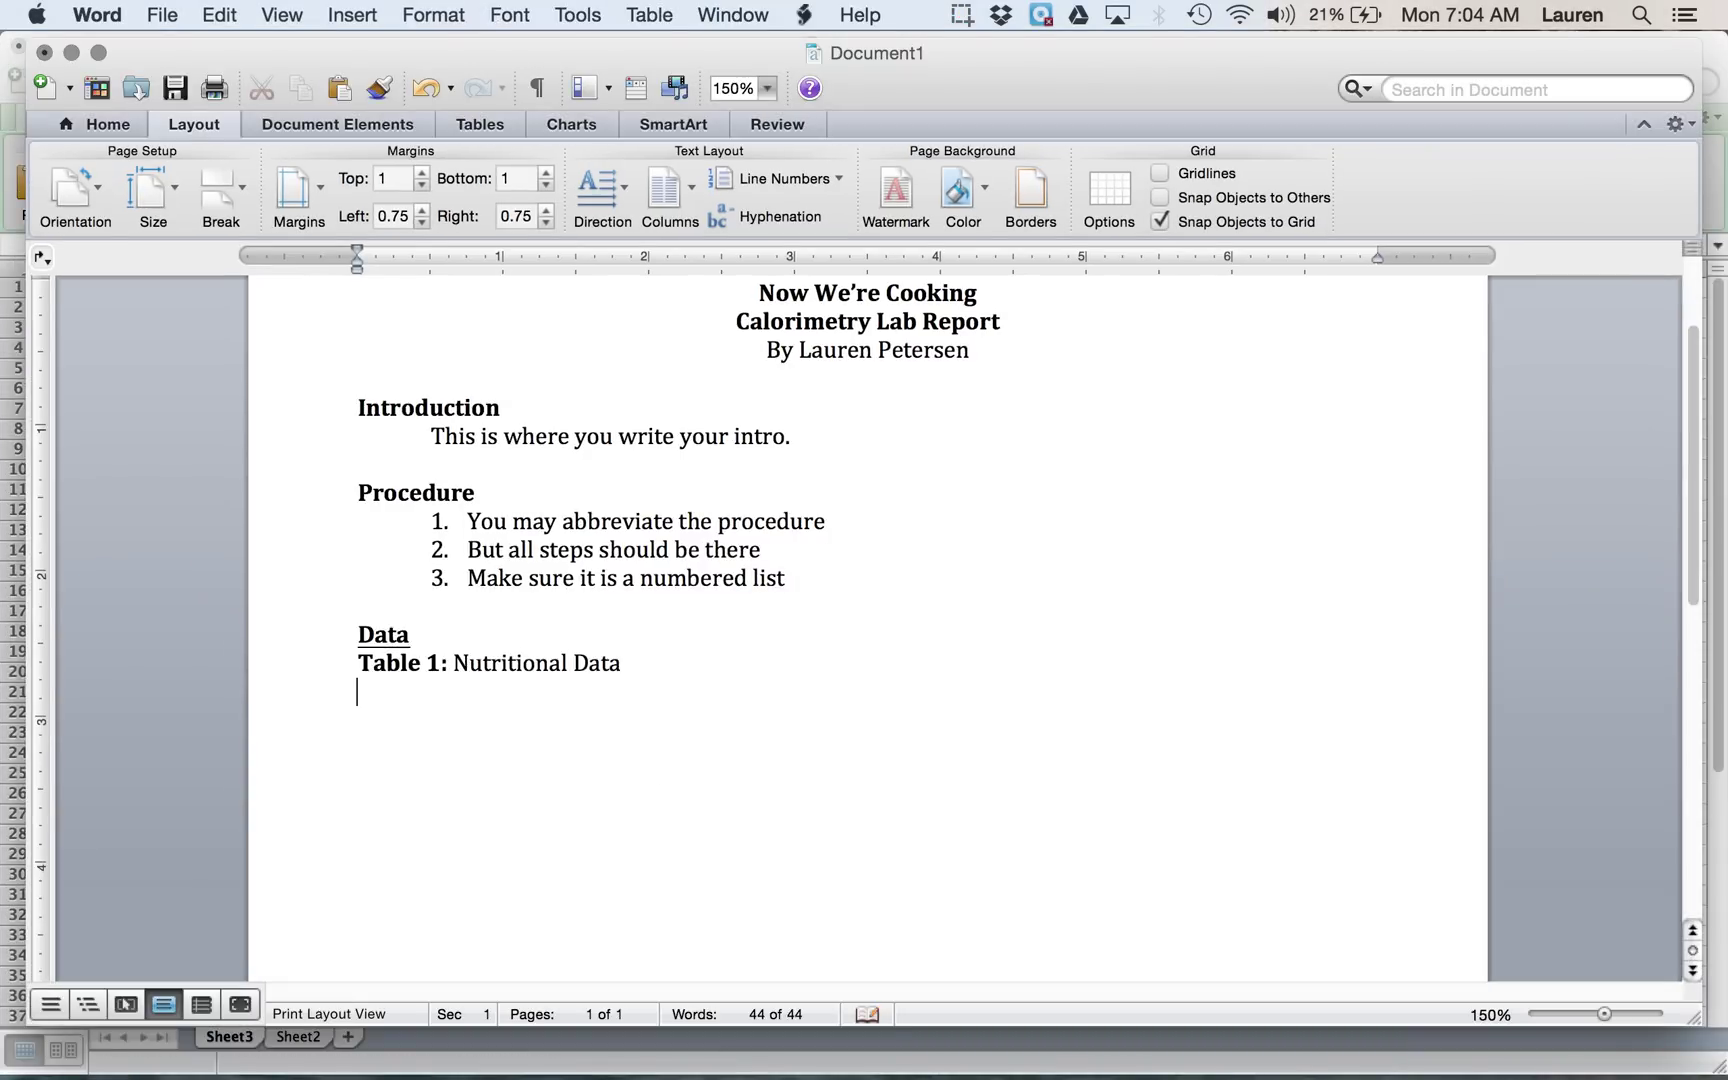
key(super+v)
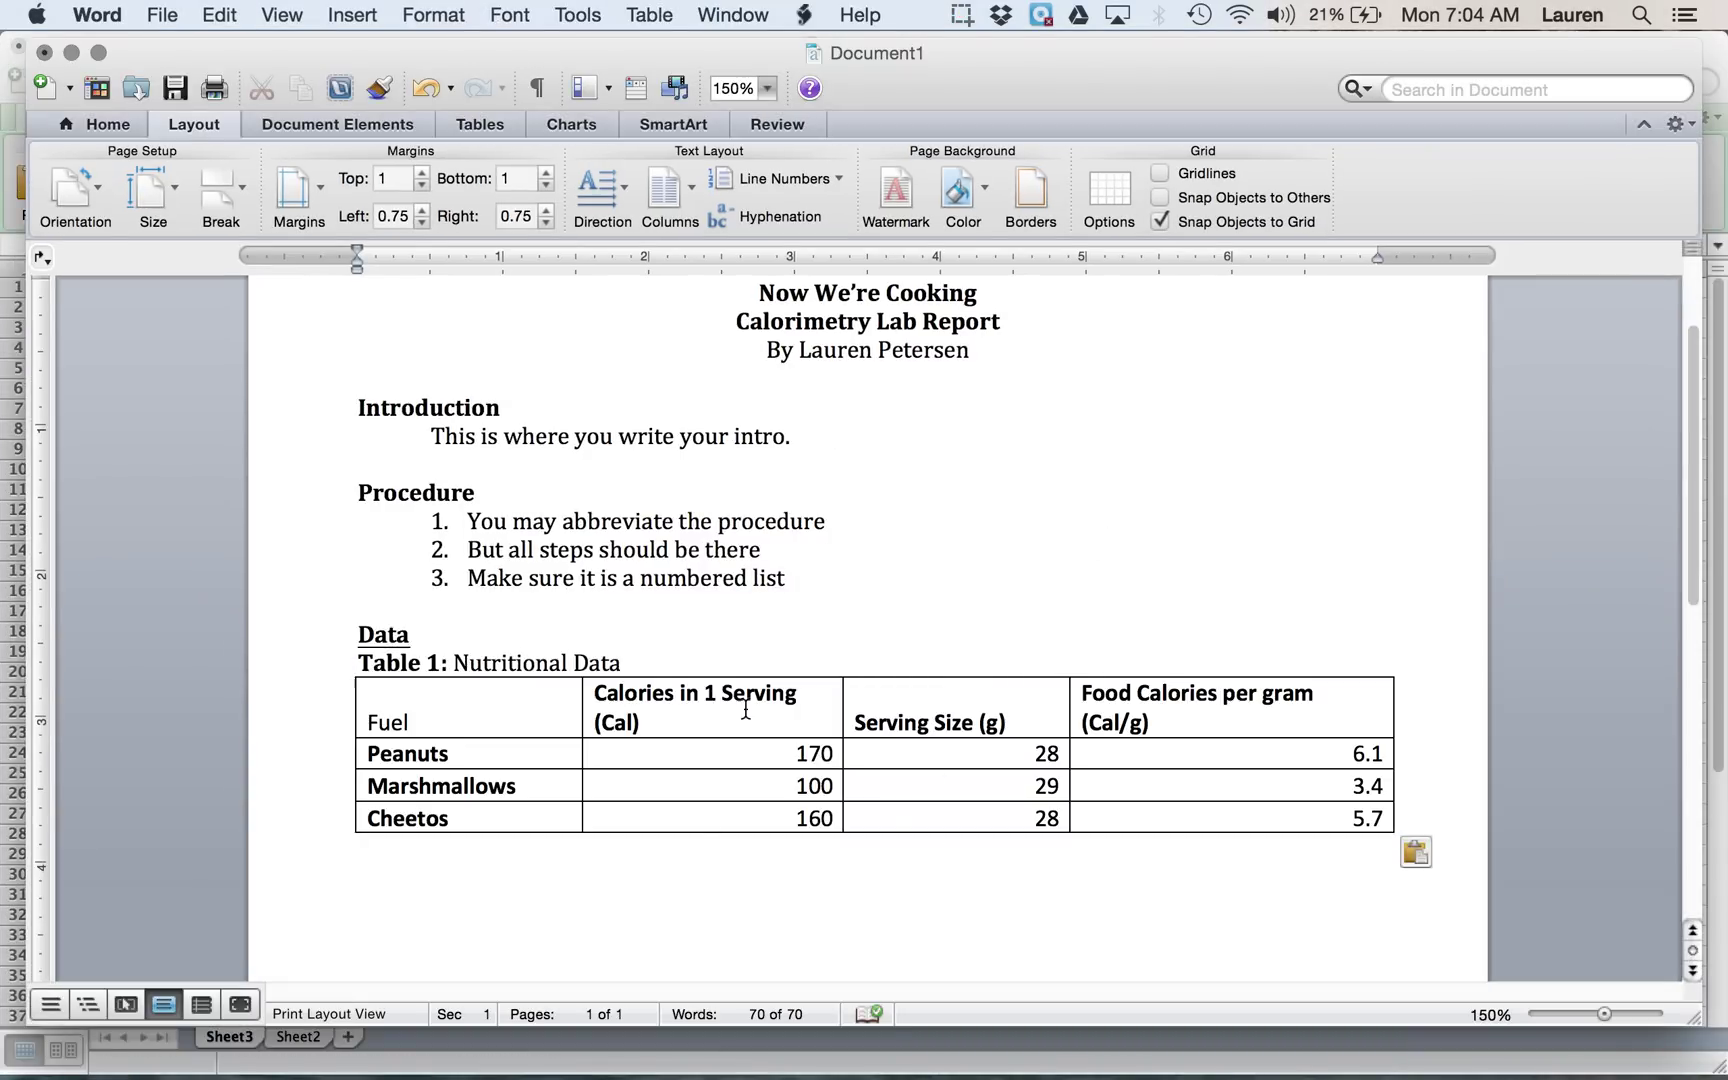
scroll(1017, 638, down, 1)
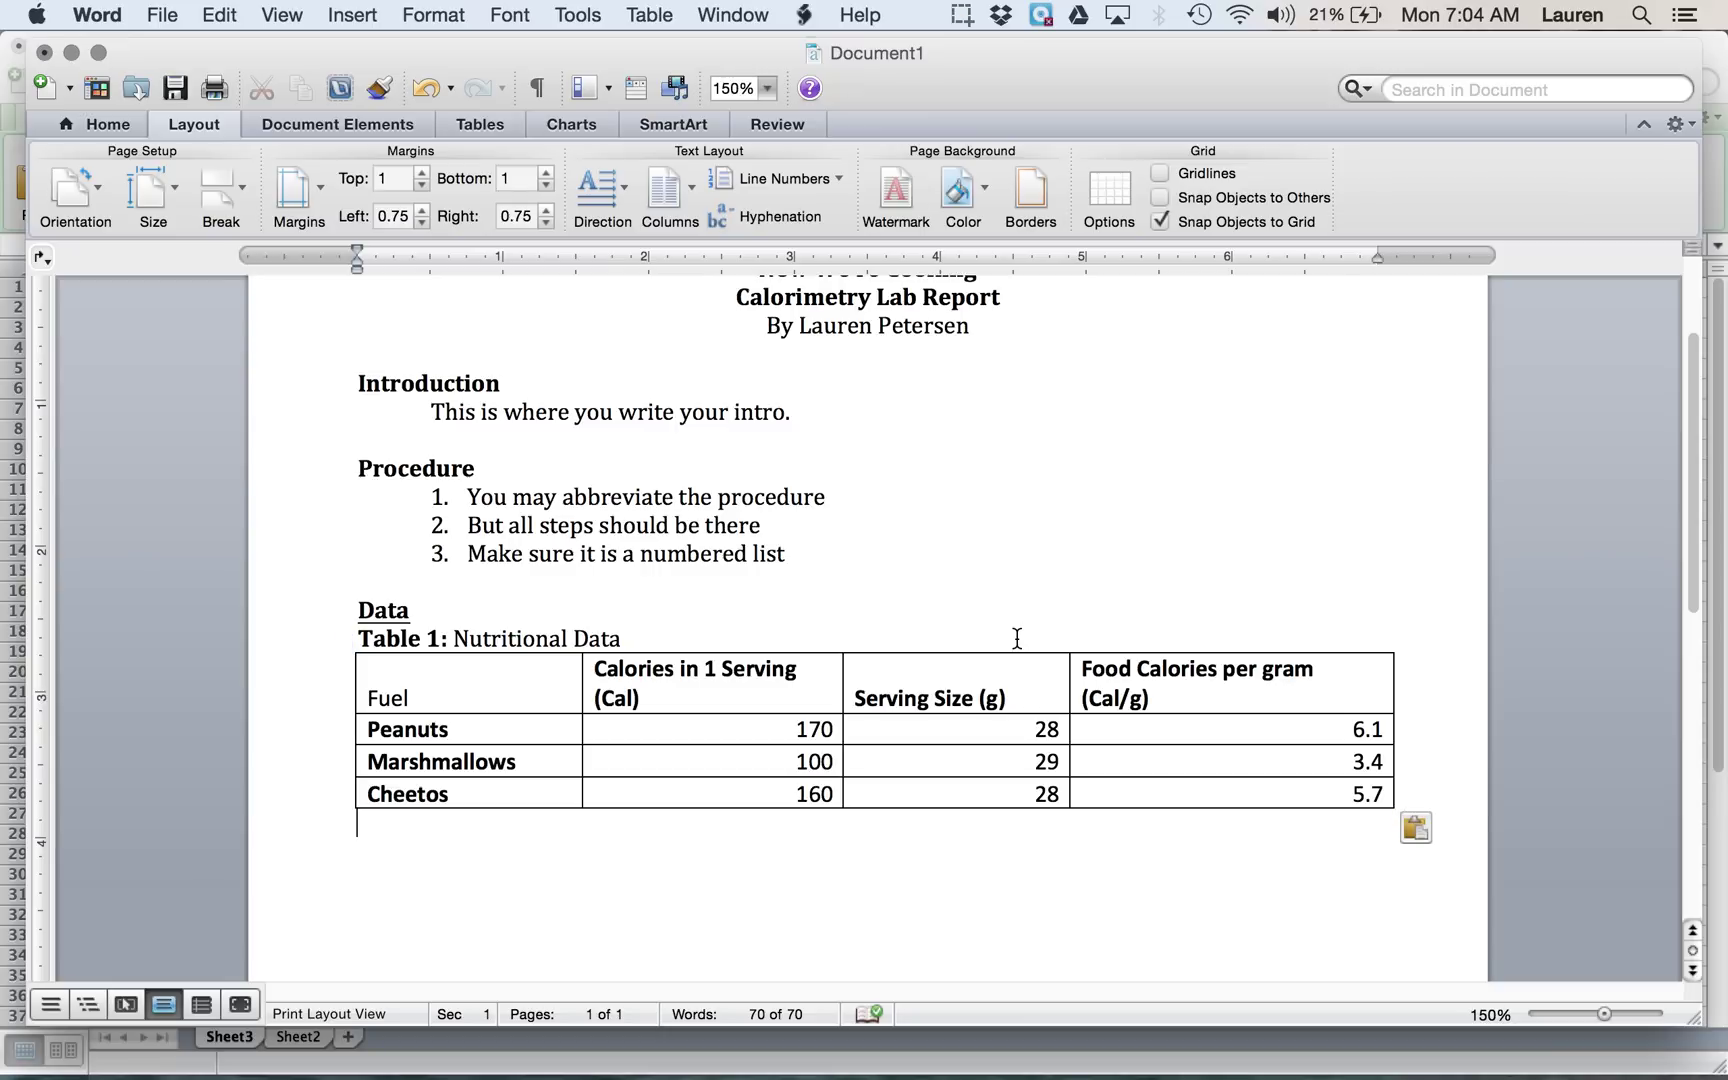
key(Return)
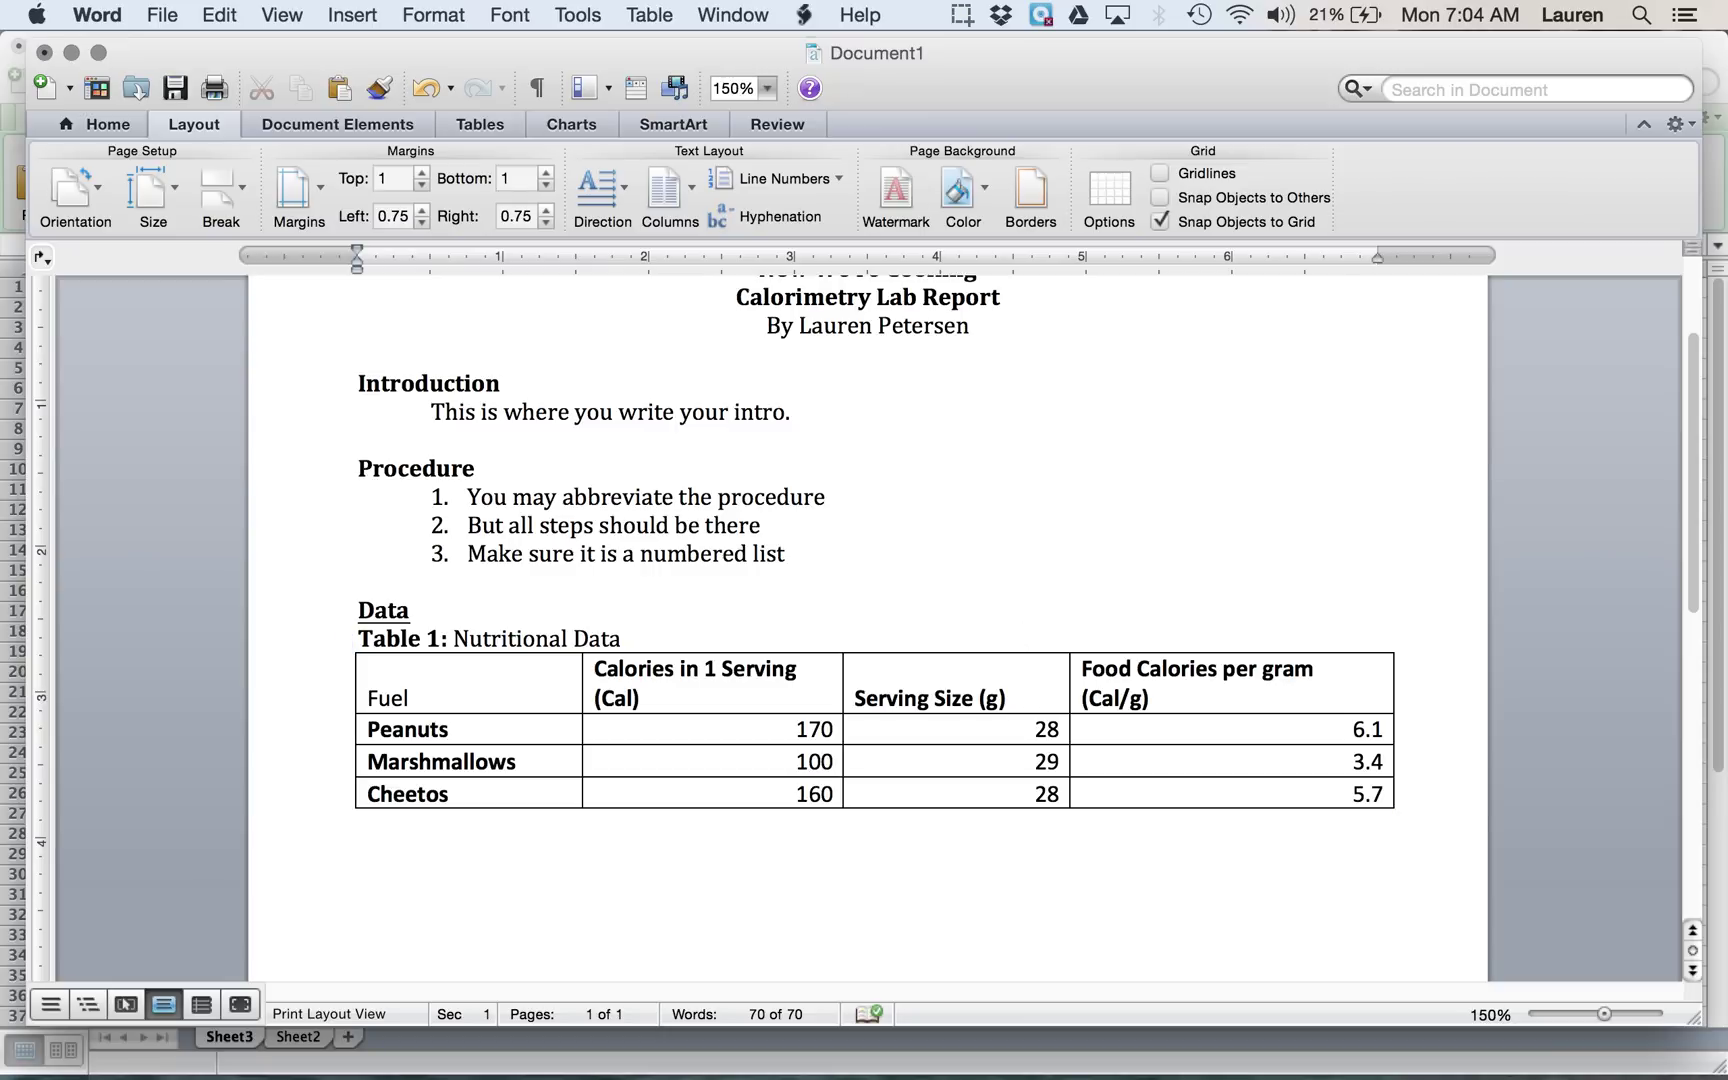
- Type the 'Table 2: Experimental Data' caption beneath the table, then return to Excel
text(Table 2: Experimental Data)
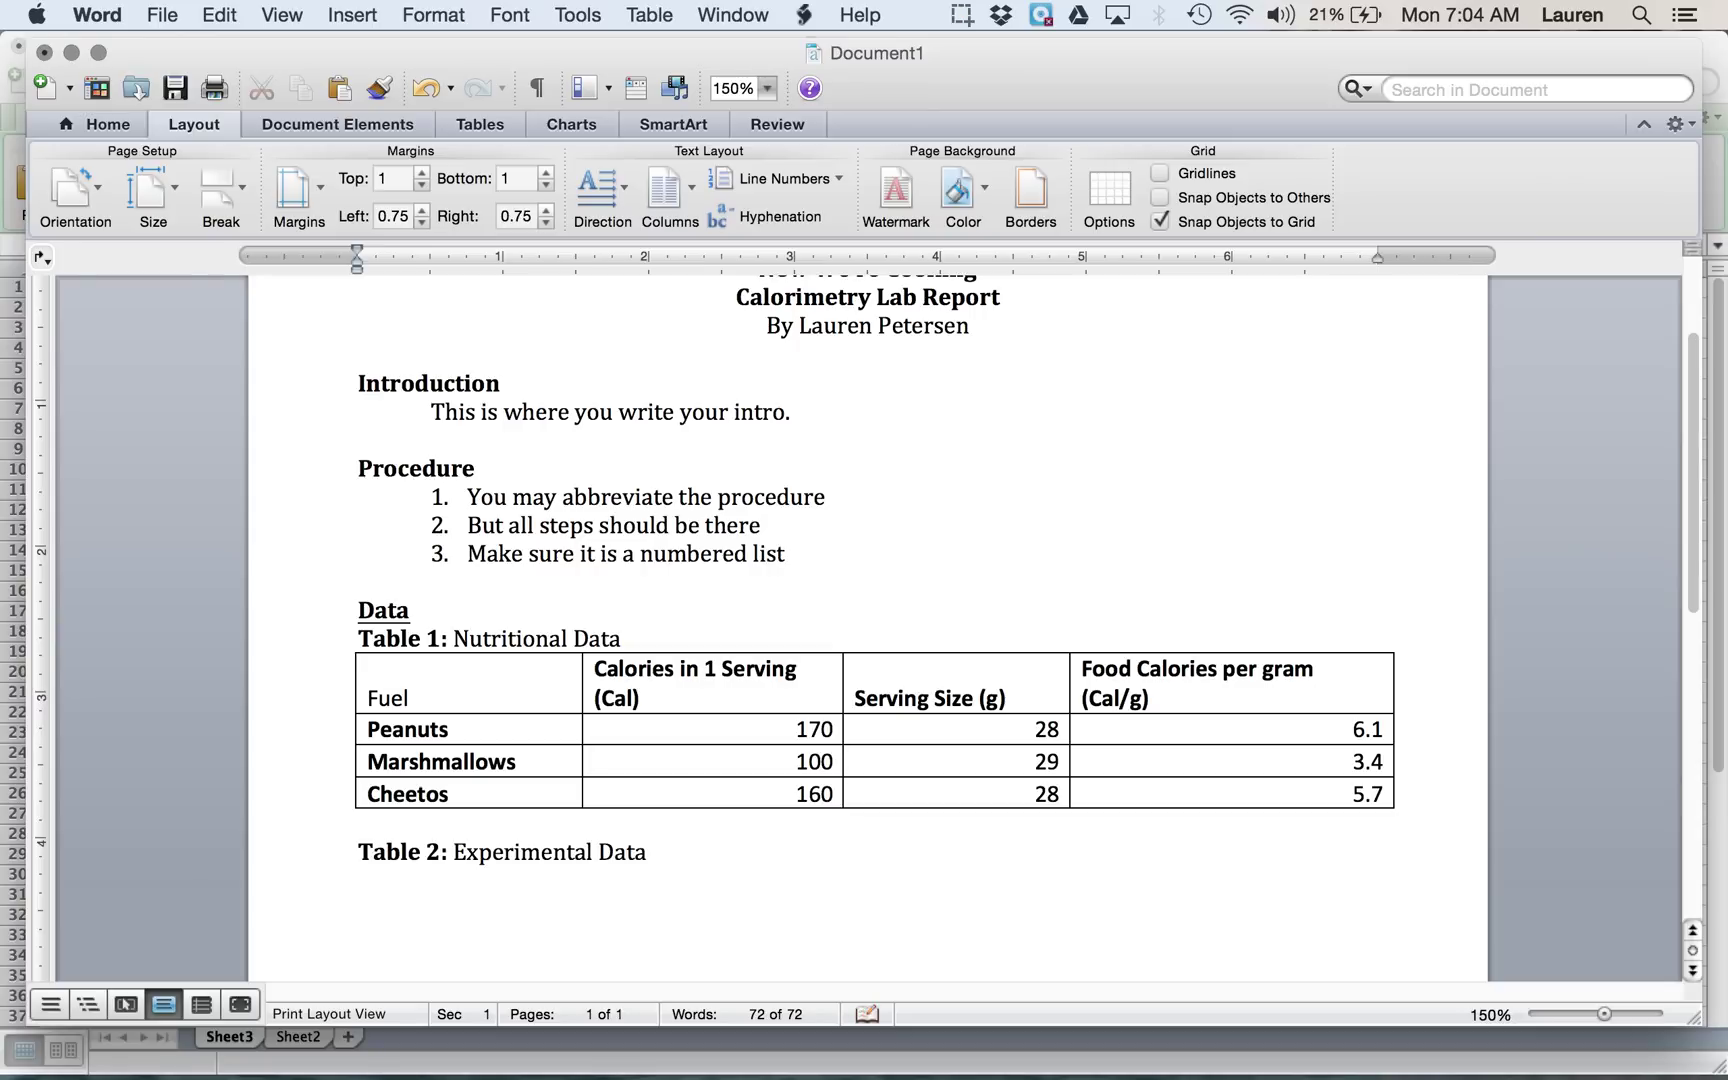
key(ctrl+Up)
click(402, 684)
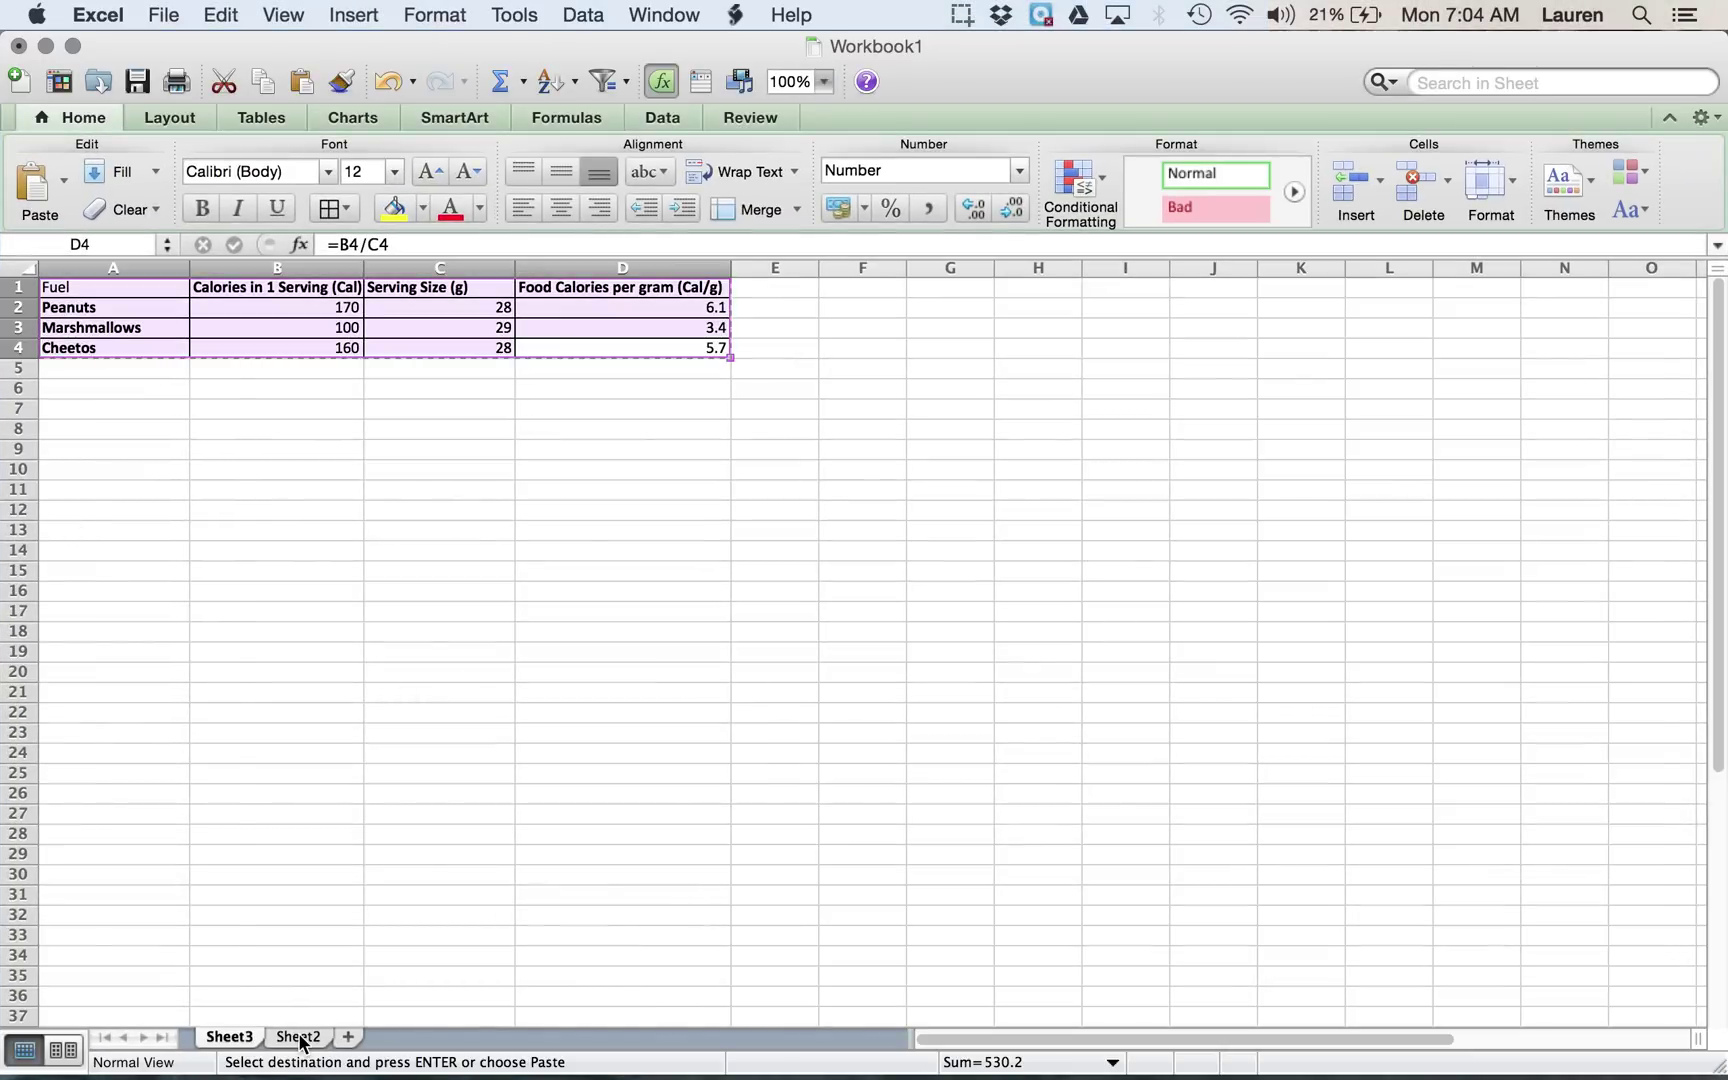
- On Sheet2, clear the contents of the calculated cells D13:G18
click(298, 1037)
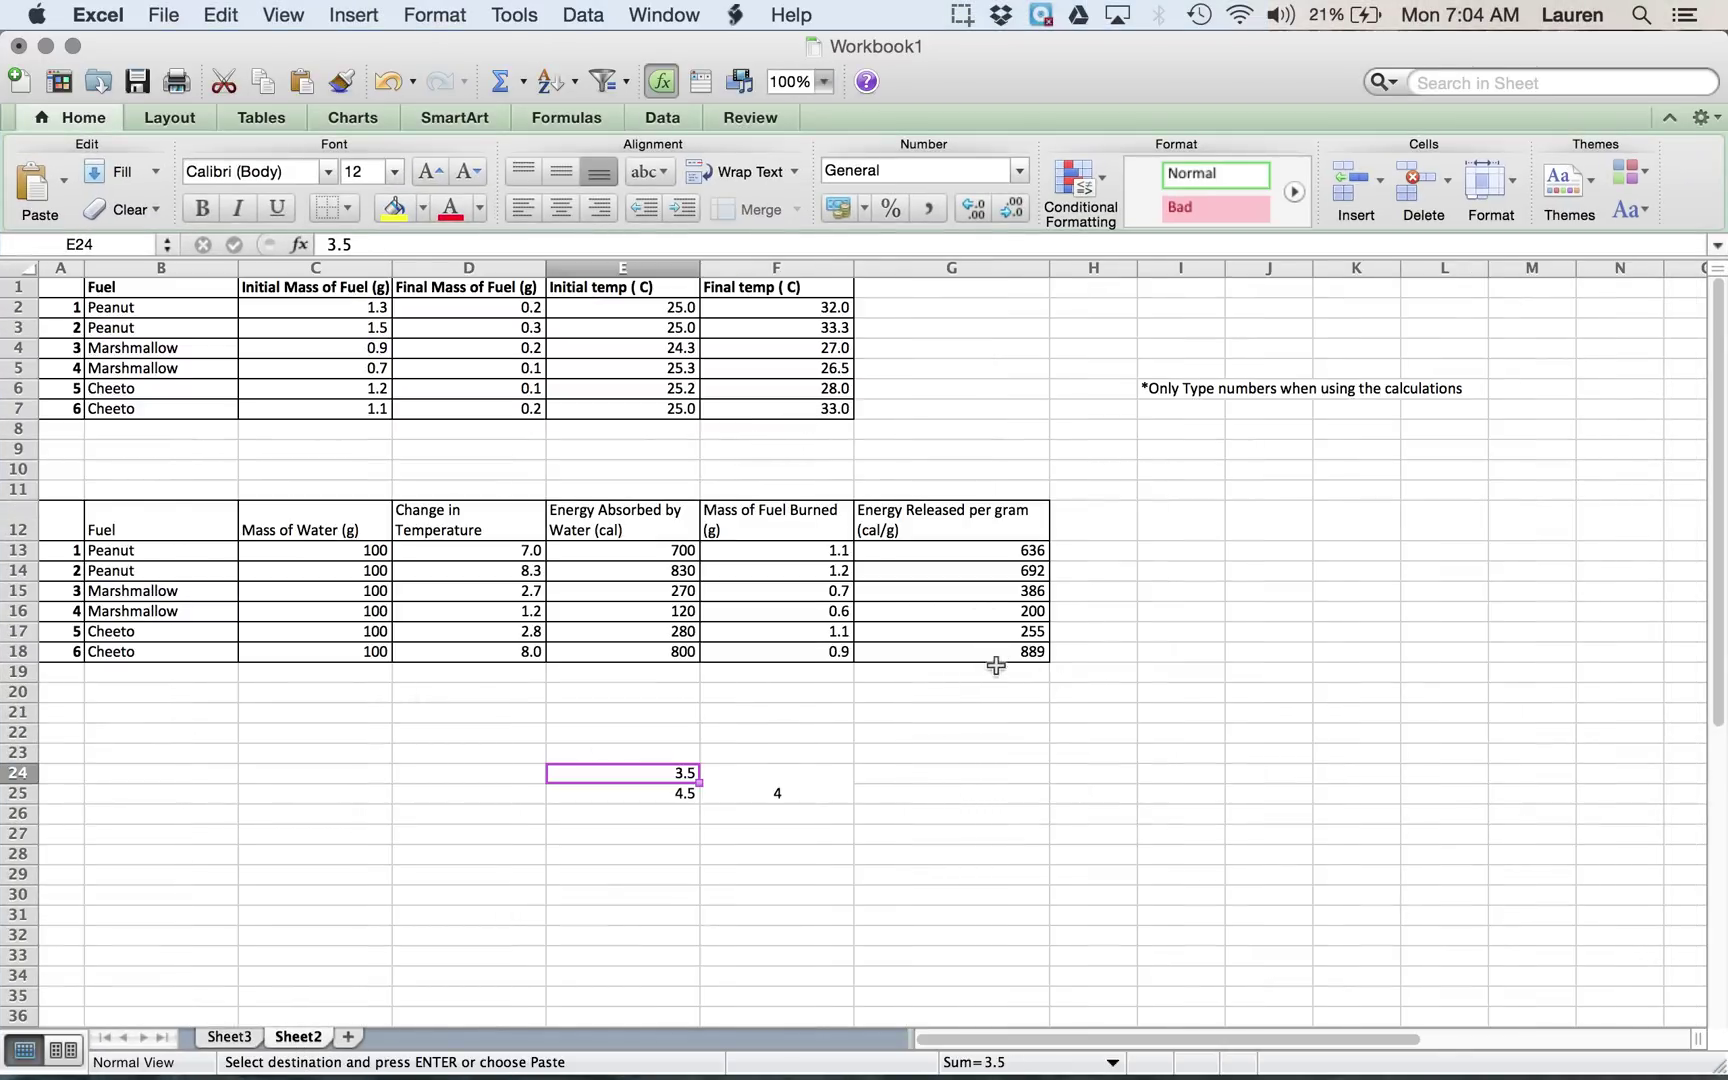
drag(995, 655, 435, 559)
right_click(435, 559)
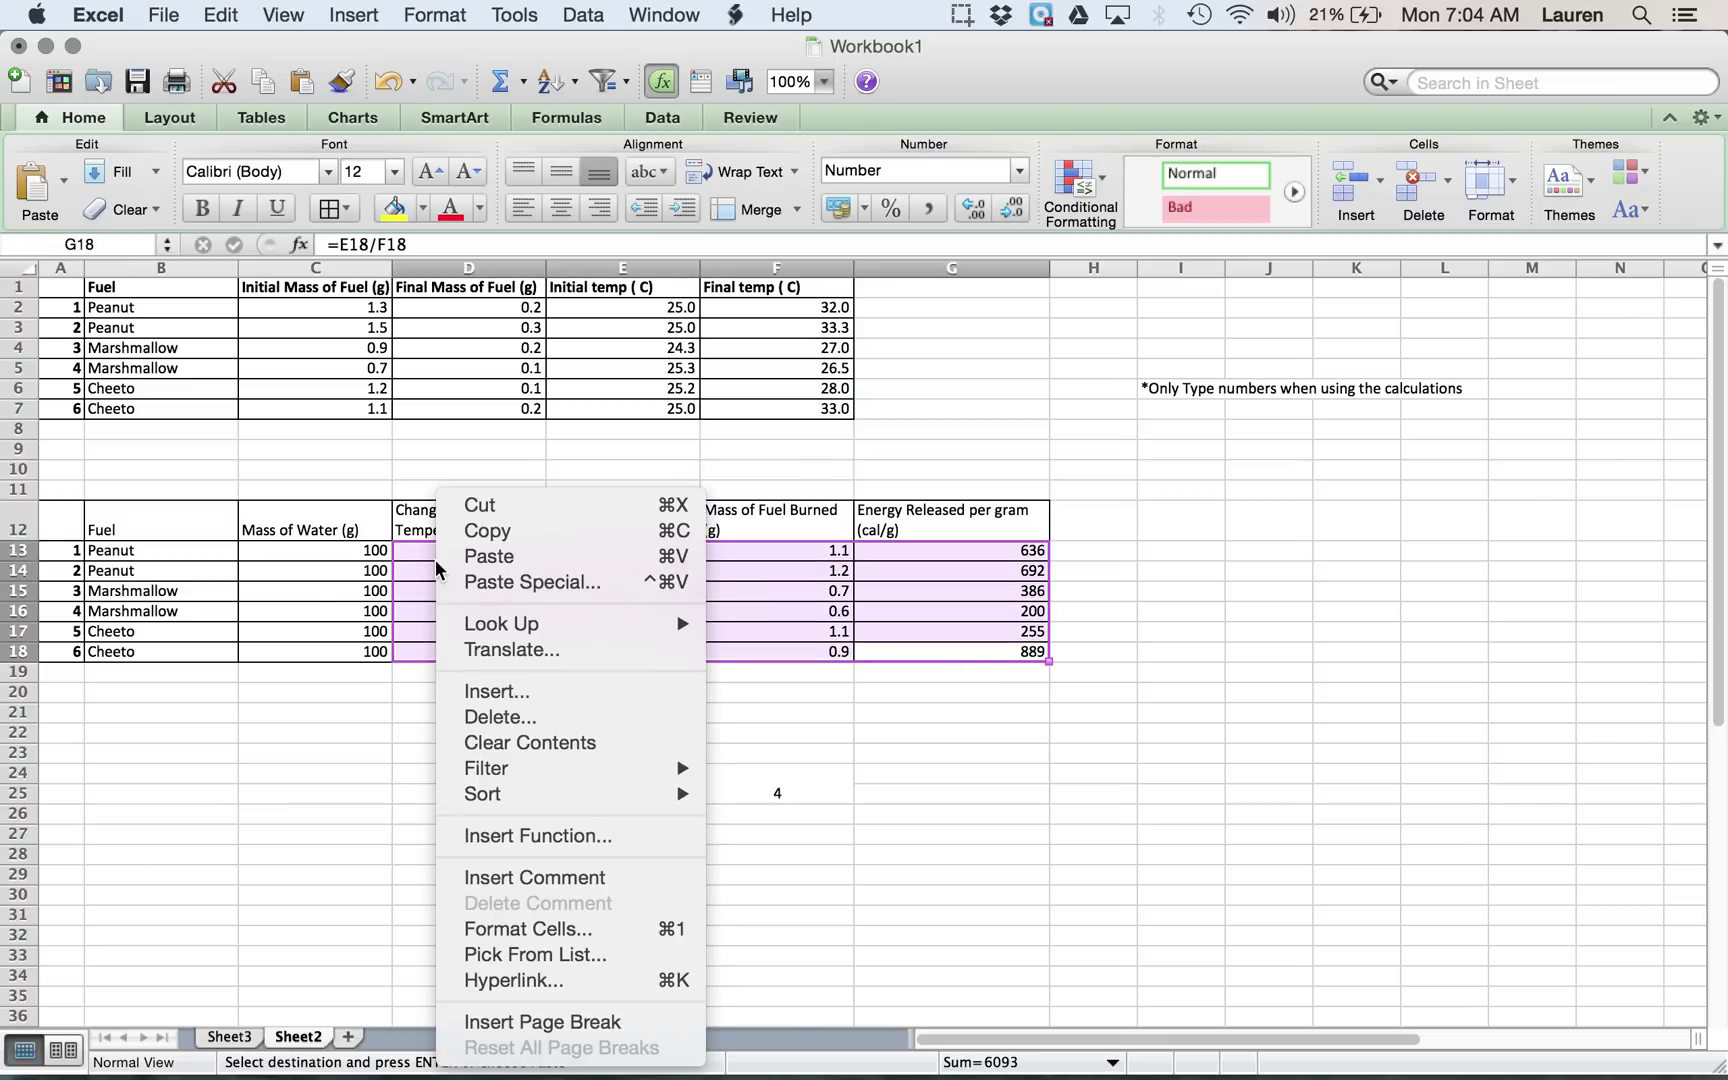
click(552, 737)
click(552, 737)
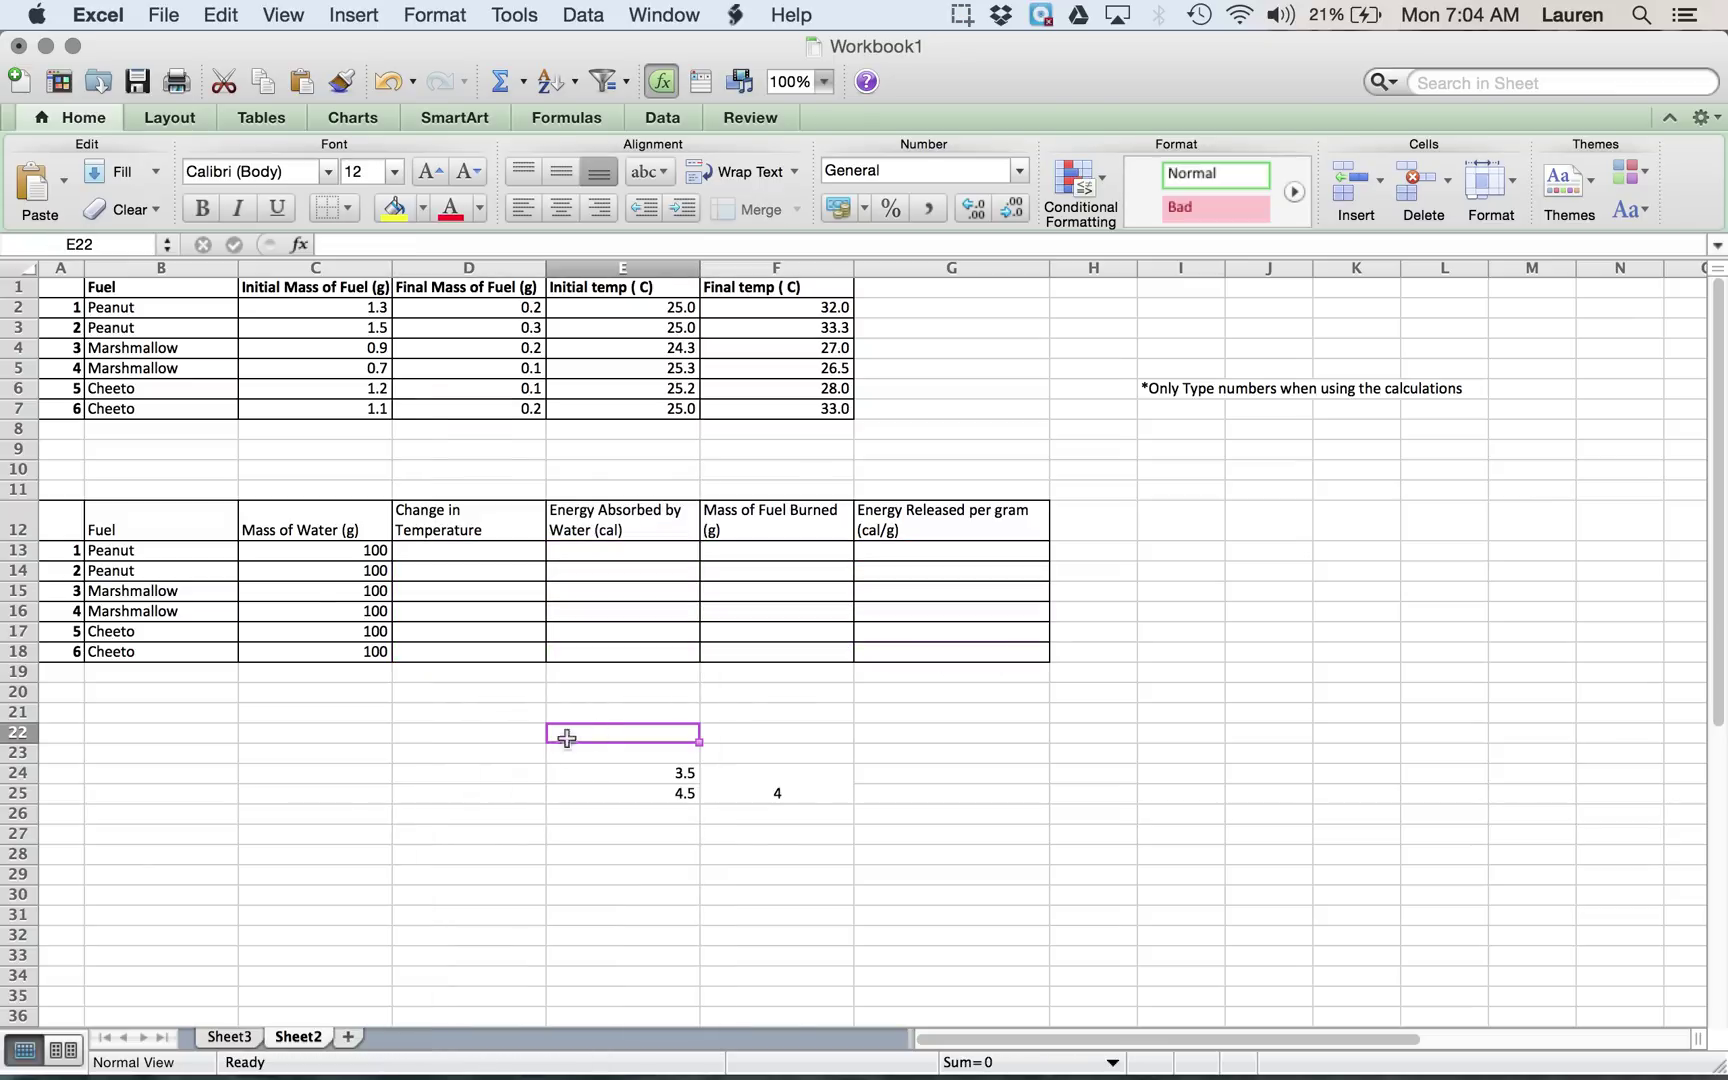
- Review the experimental data table A1:F7, then select D13
drag(765, 408, 80, 289)
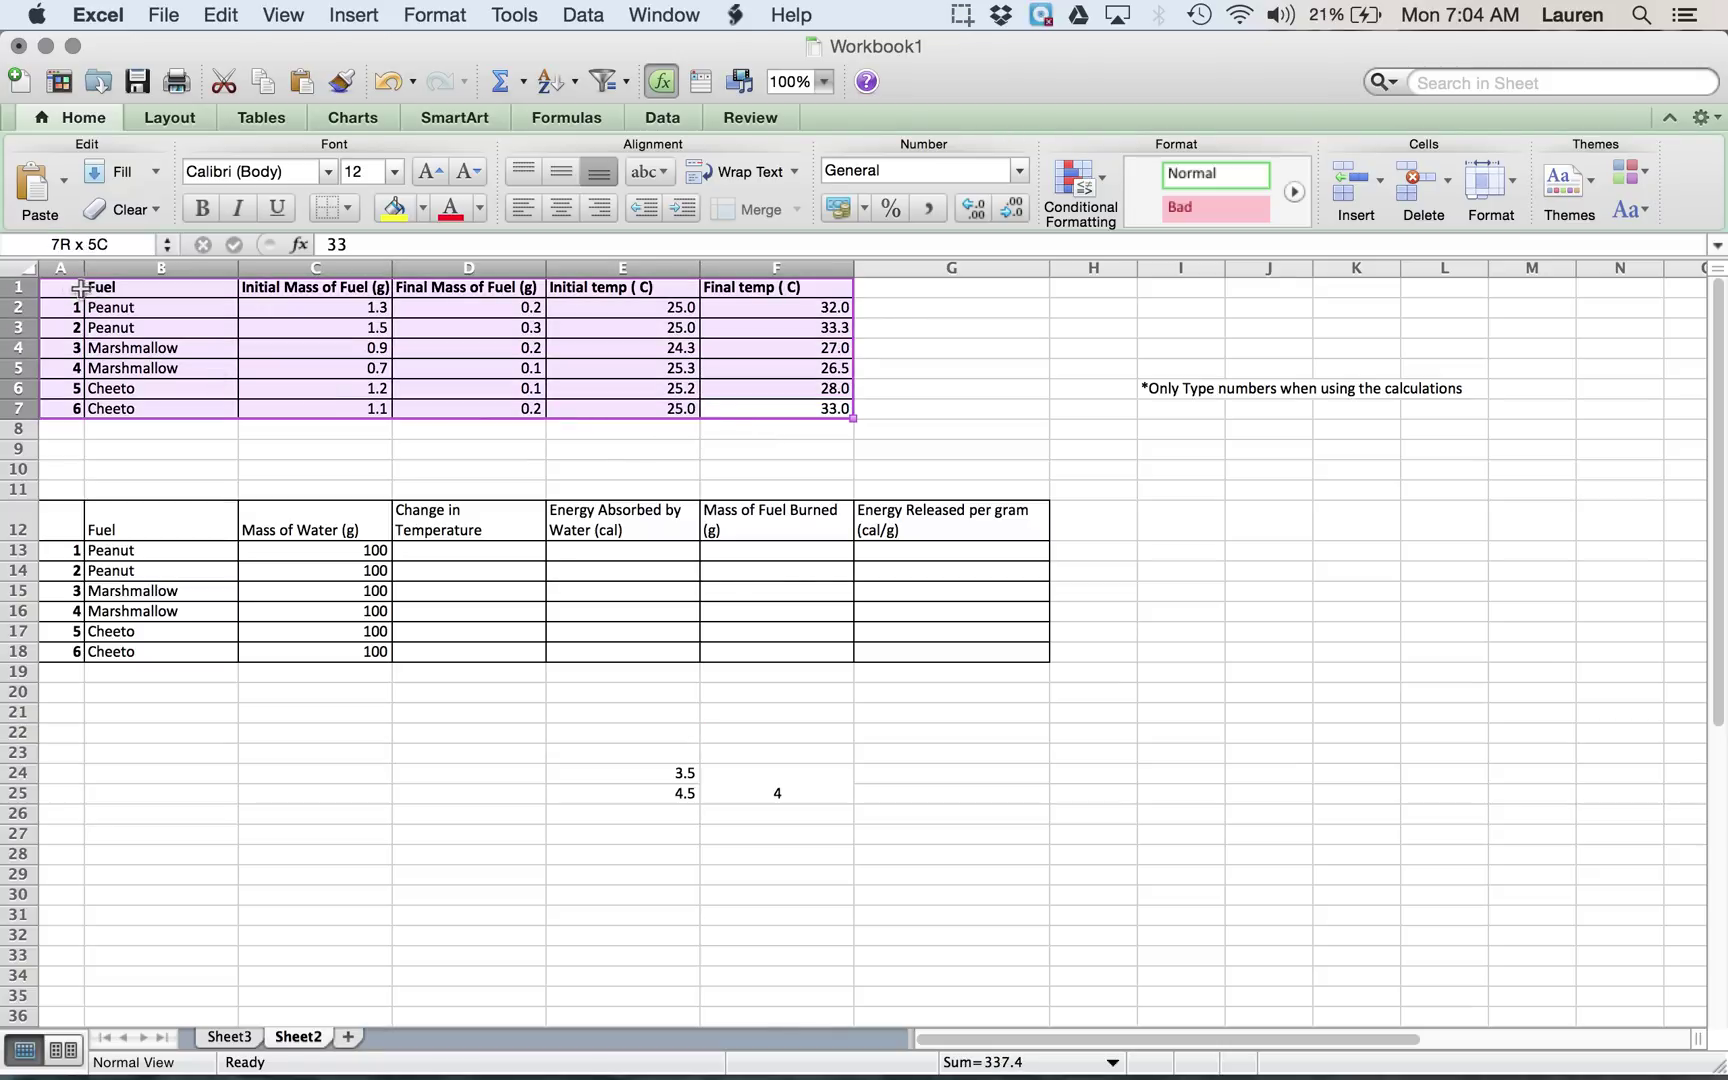
click(414, 405)
click(819, 407)
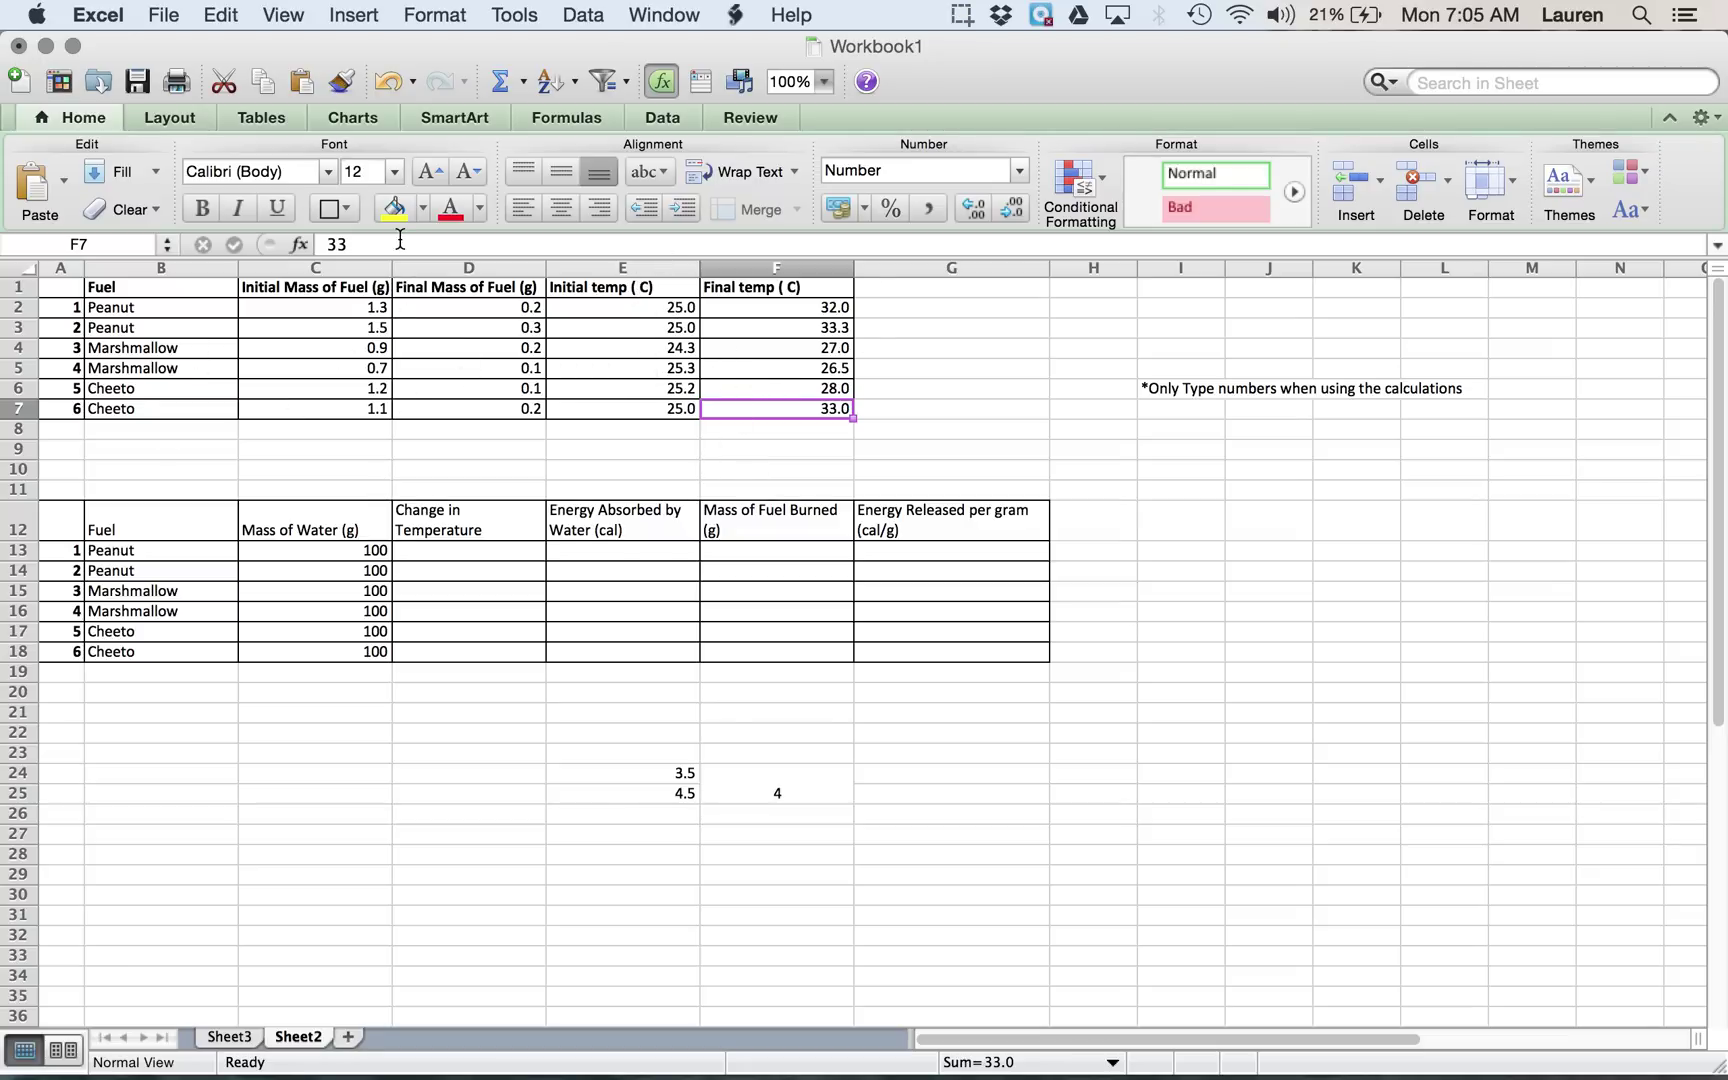
click(470, 557)
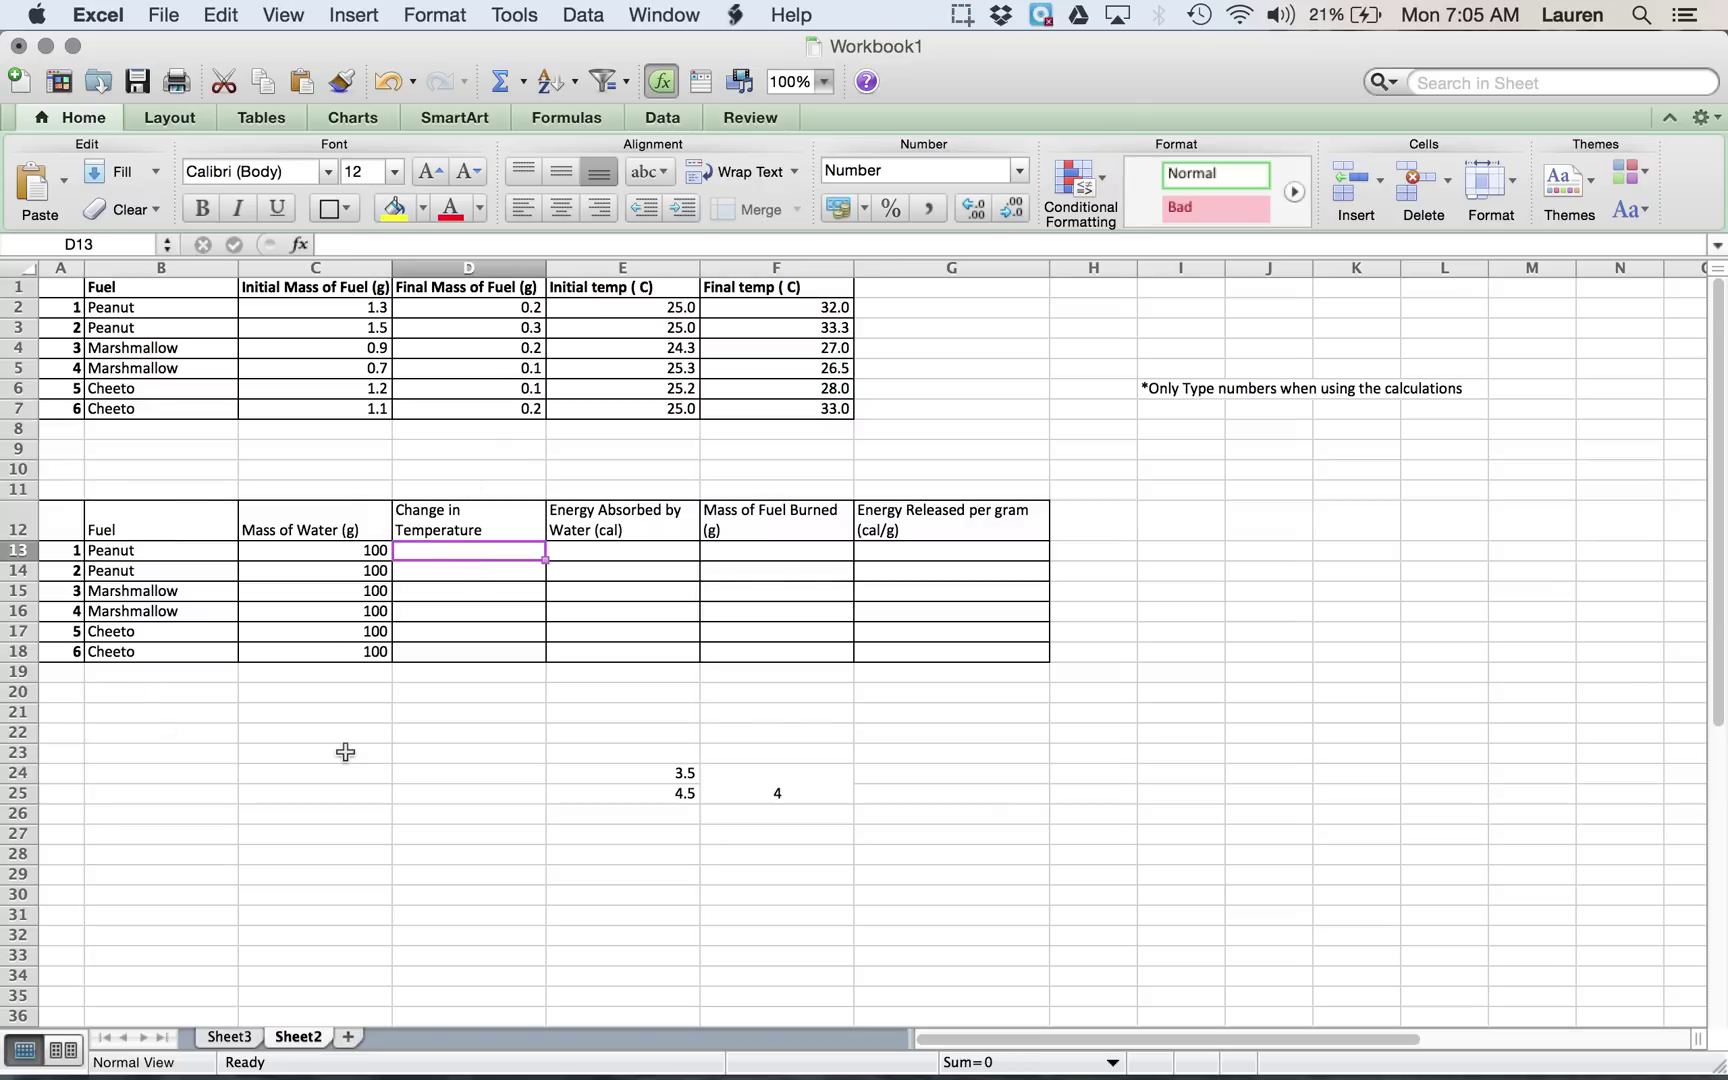
- Enter =F2-E2 in D13 and fill it down through D18
text(=)
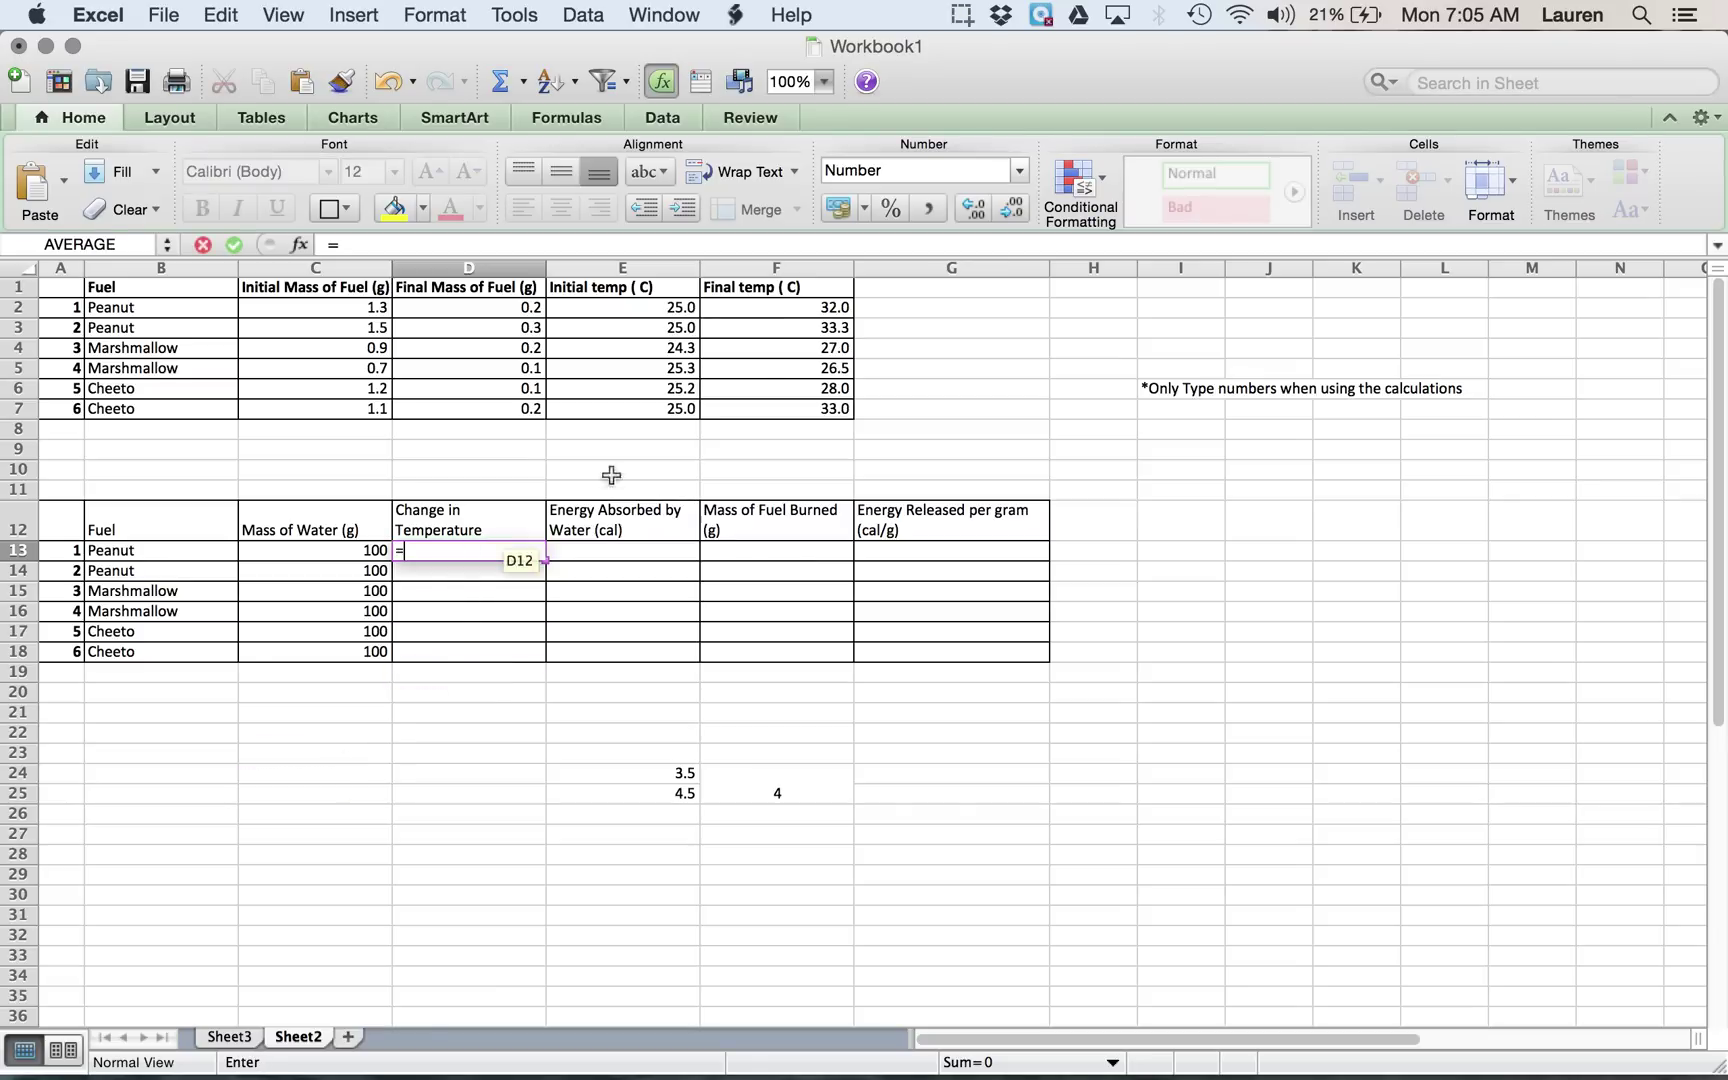
click(805, 306)
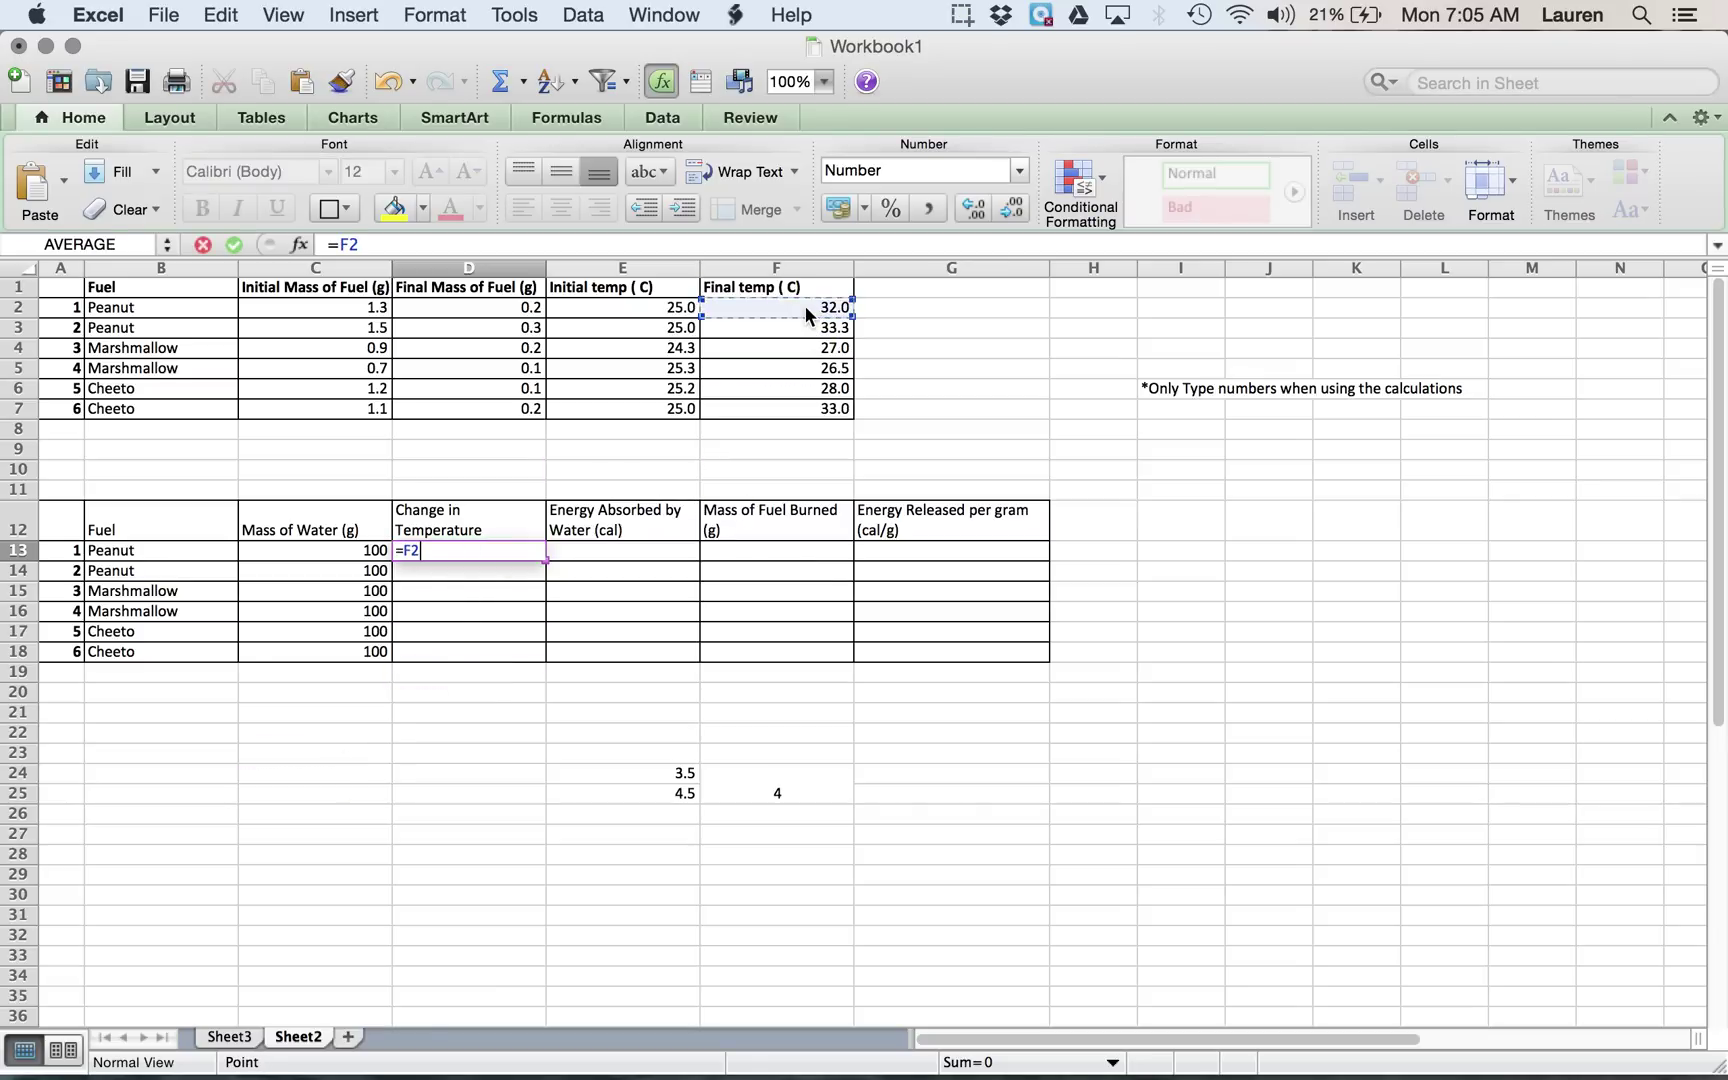
text(-)
click(668, 309)
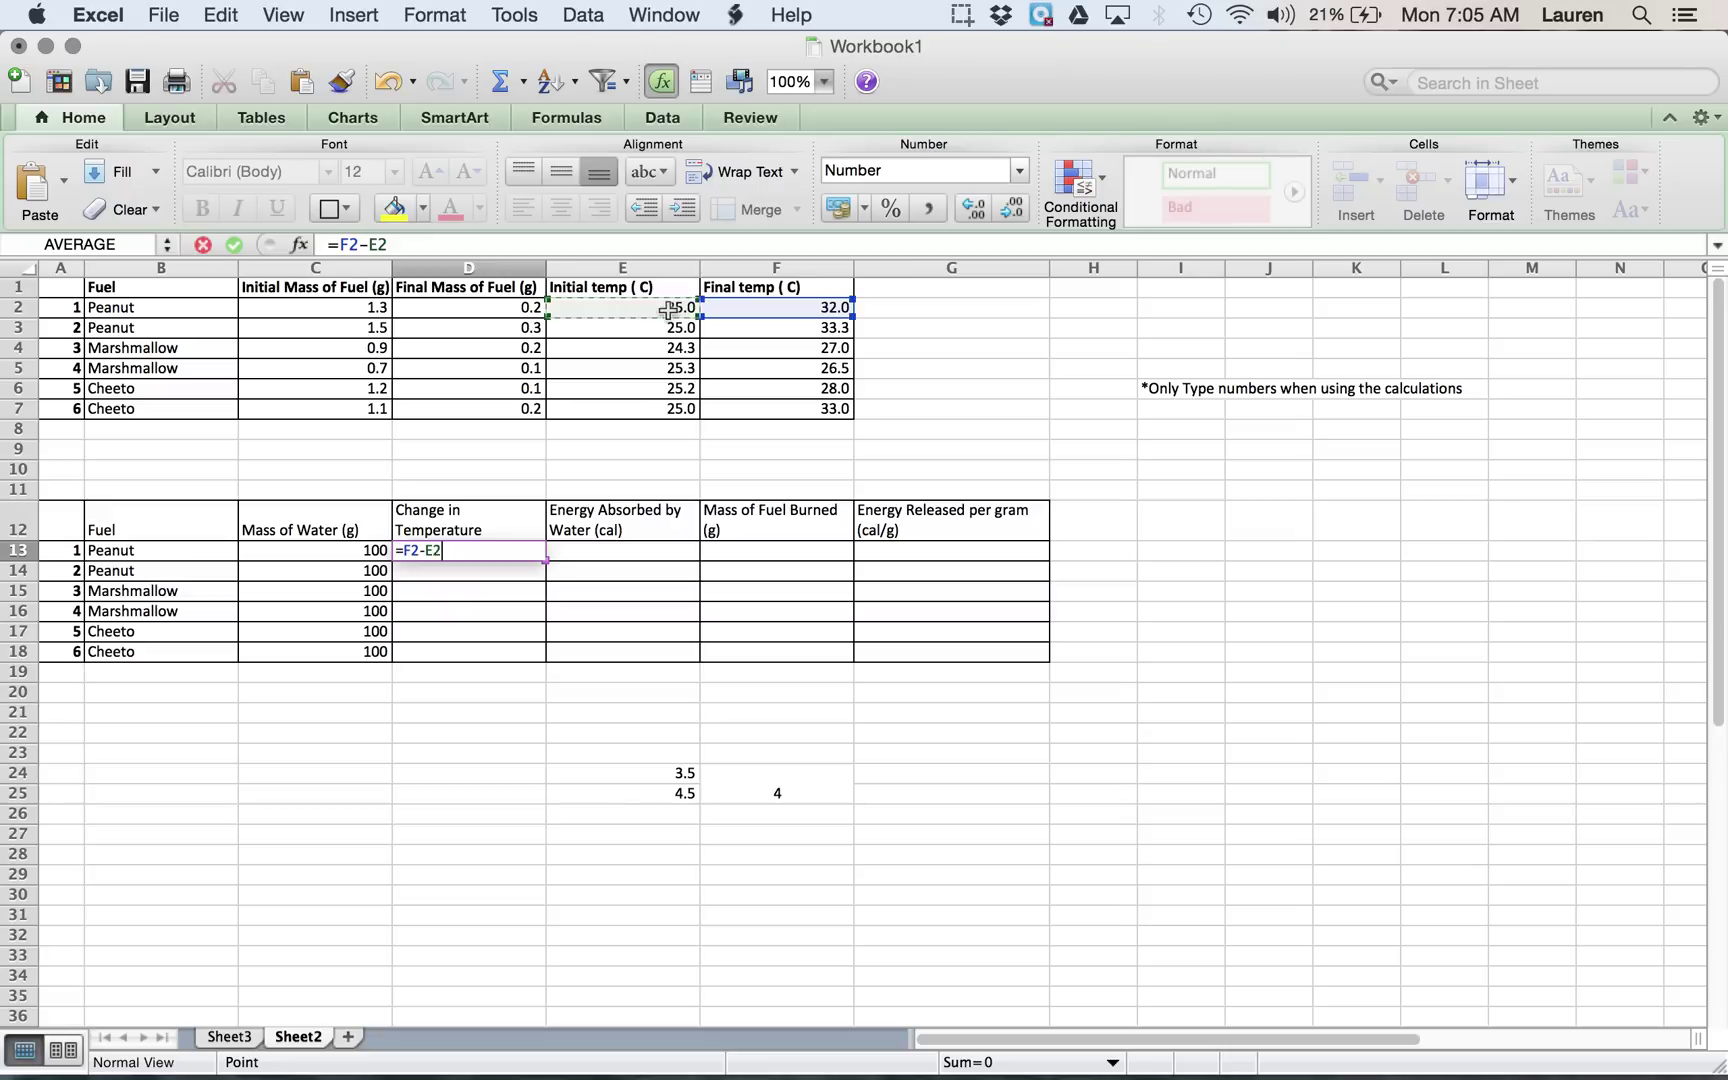
key(Return)
click(477, 543)
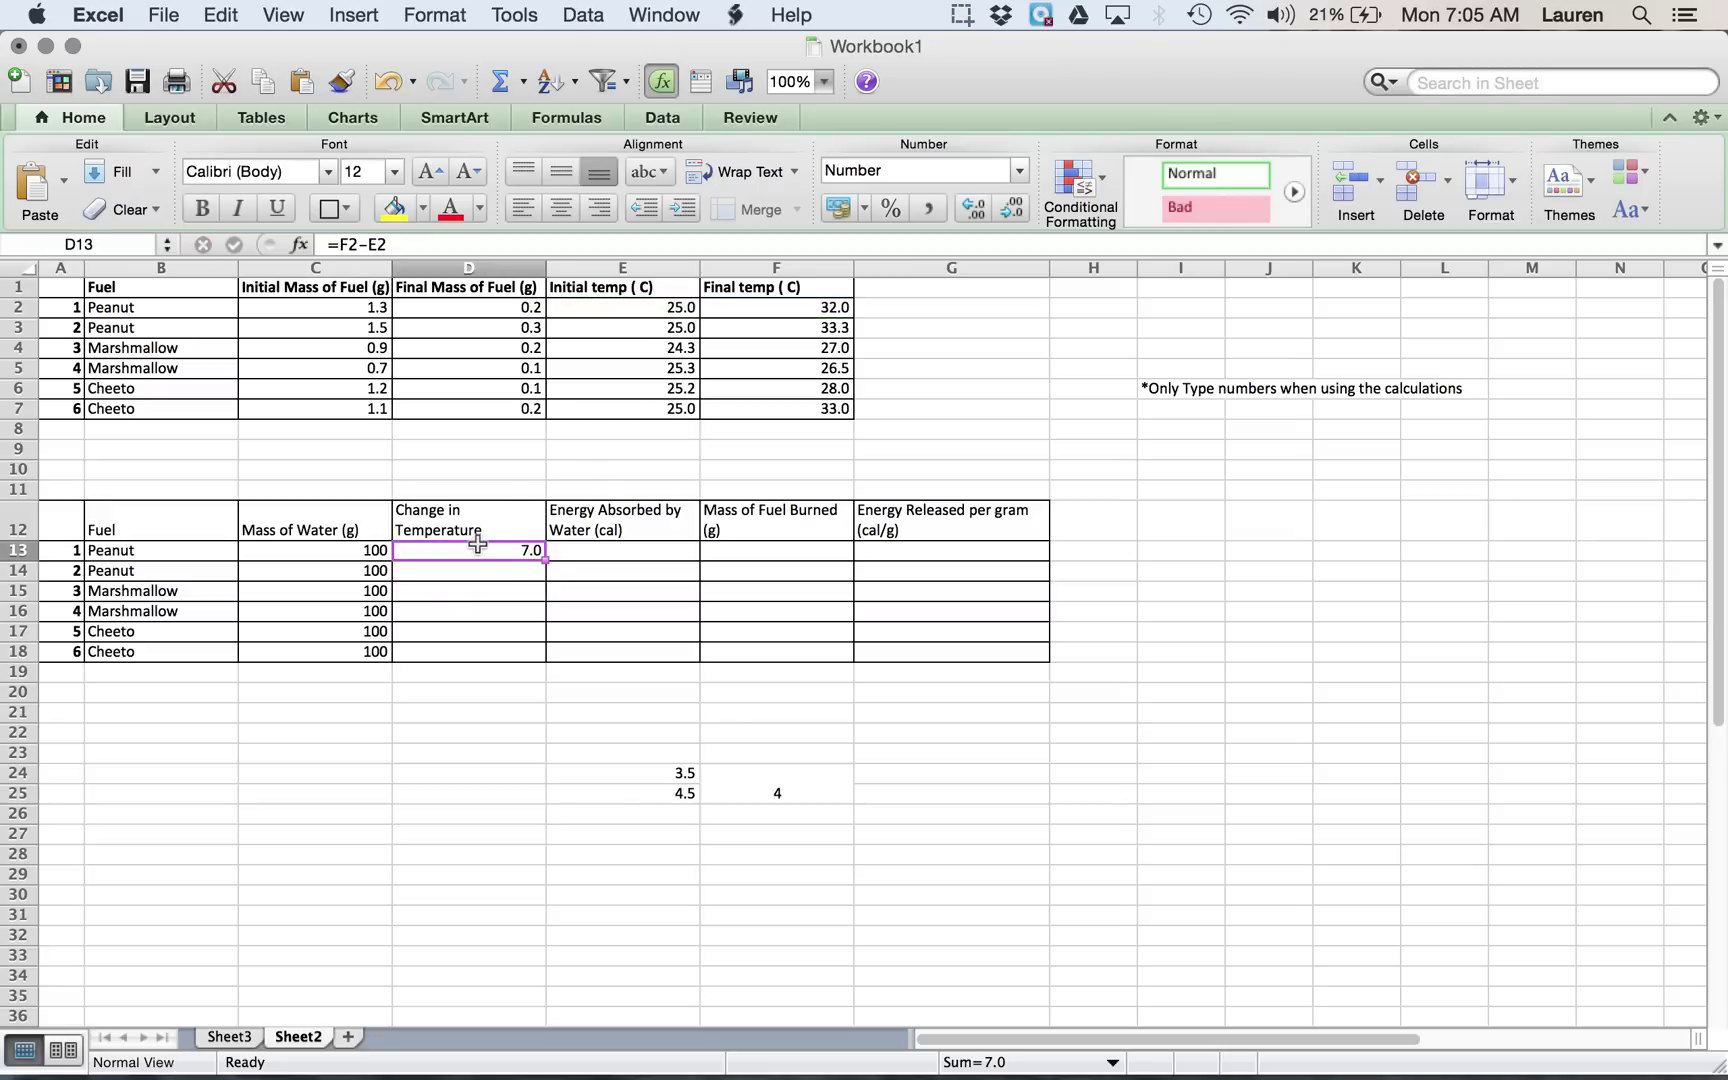
drag(546, 561, 547, 660)
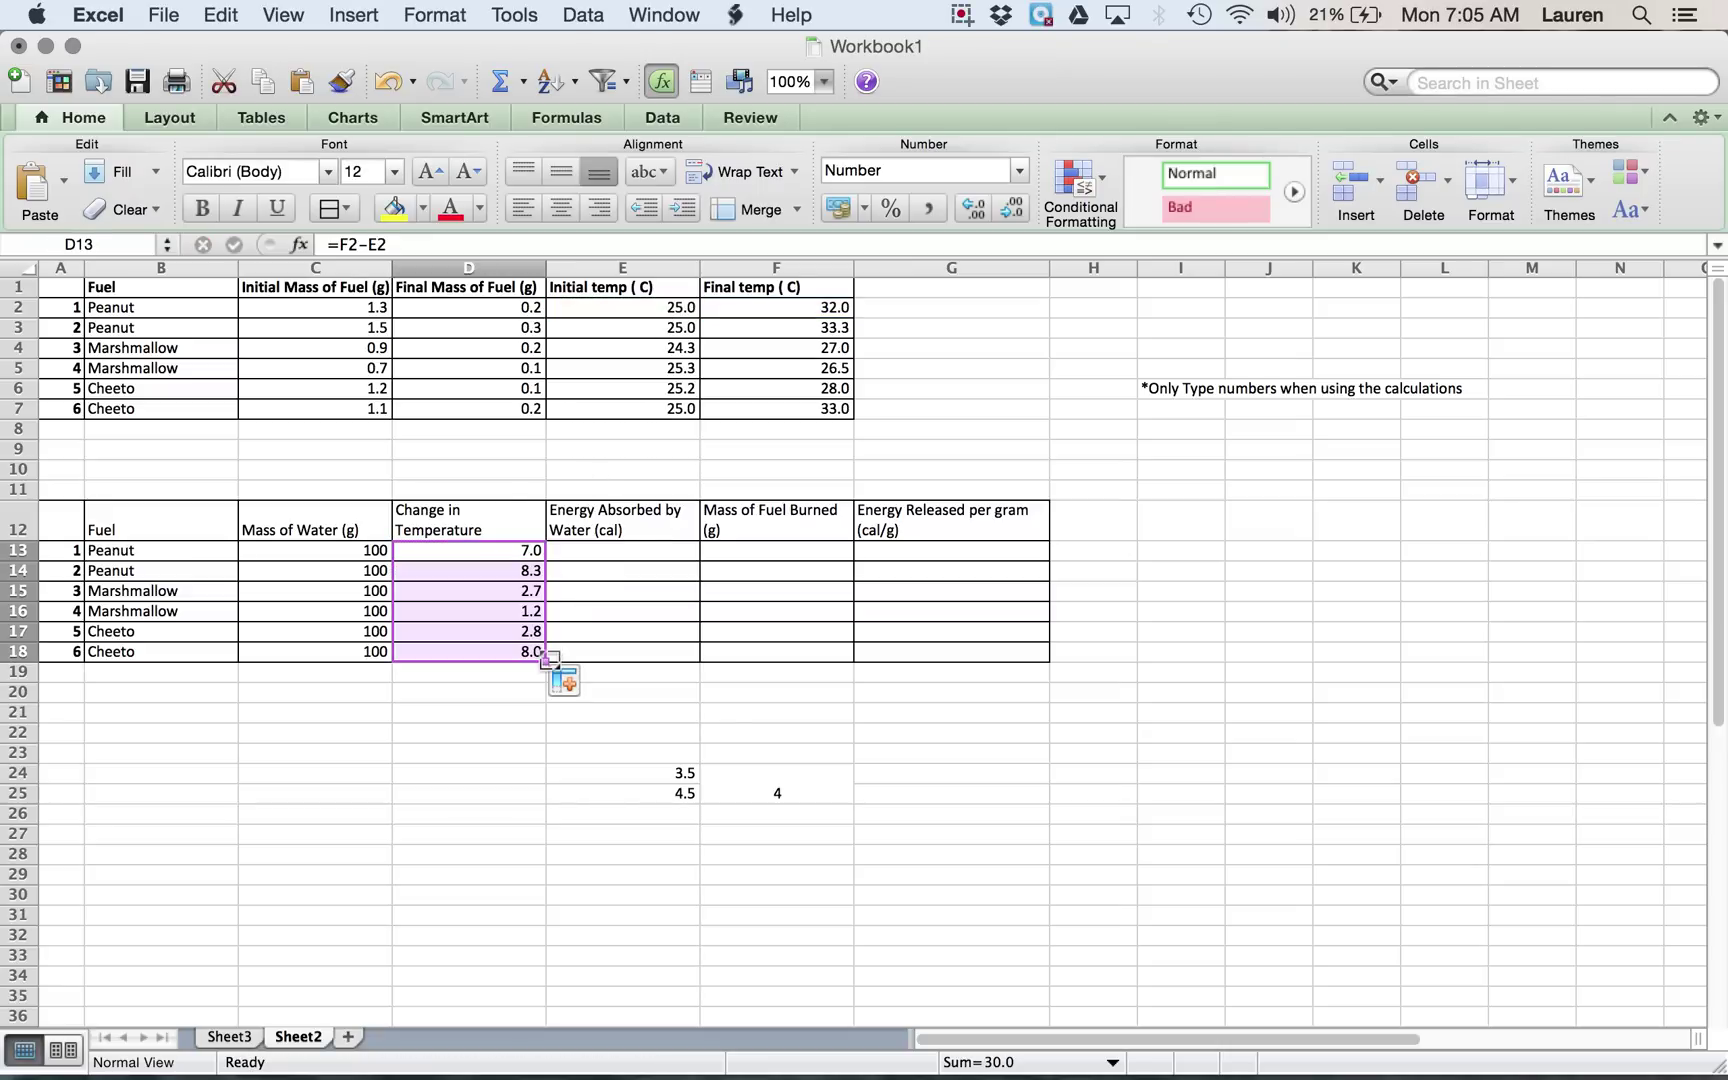
- Check the copied temperature-change formulas in D14–D18, then select E13
click(485, 563)
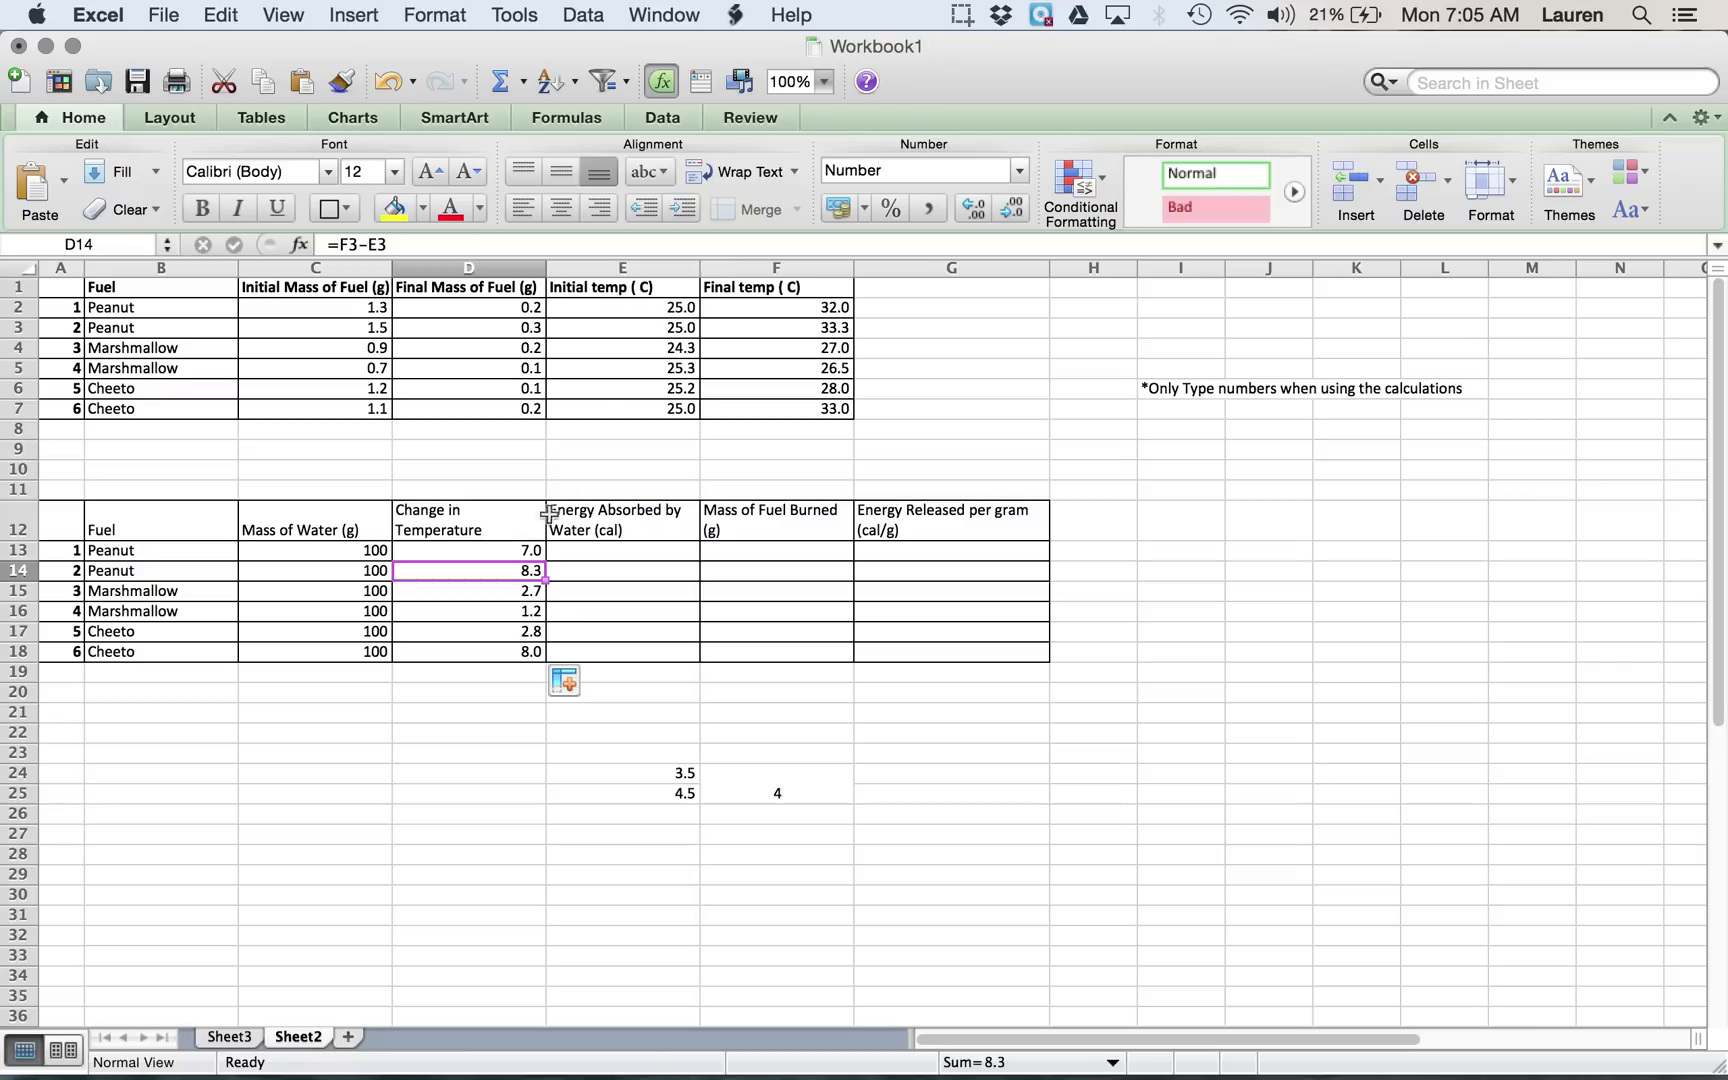
click(522, 587)
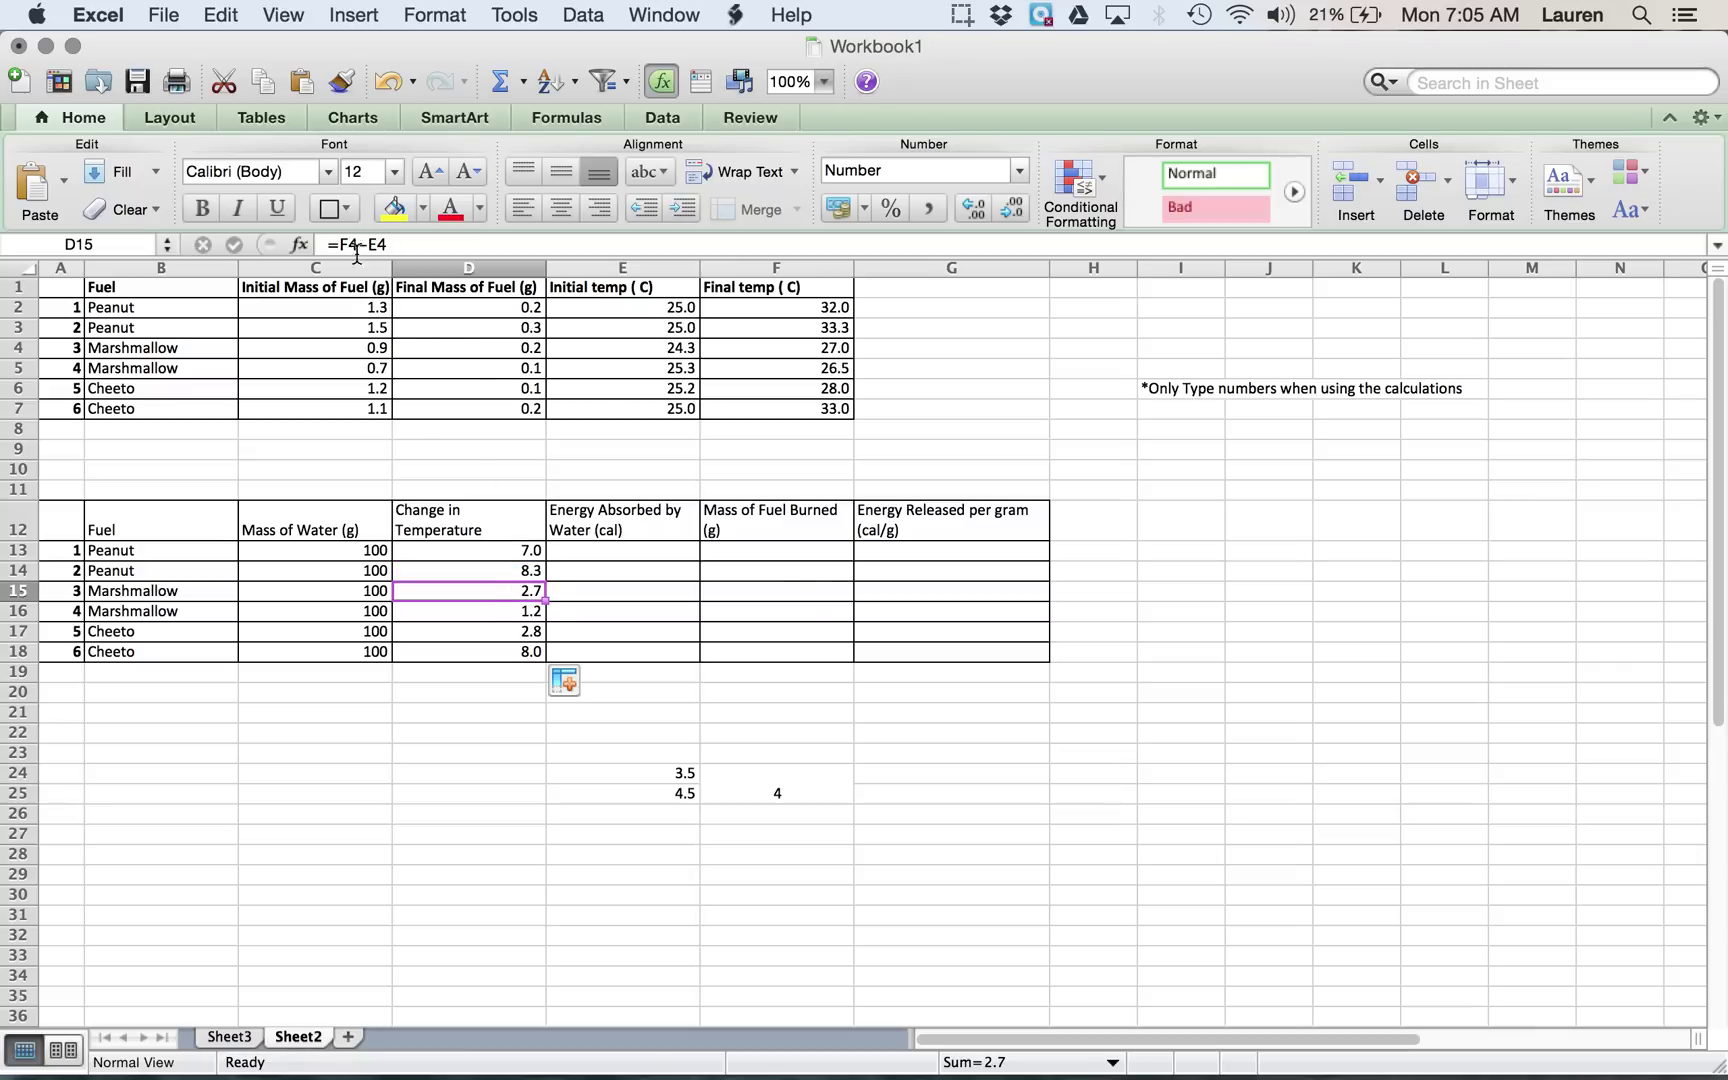
click(489, 610)
click(485, 632)
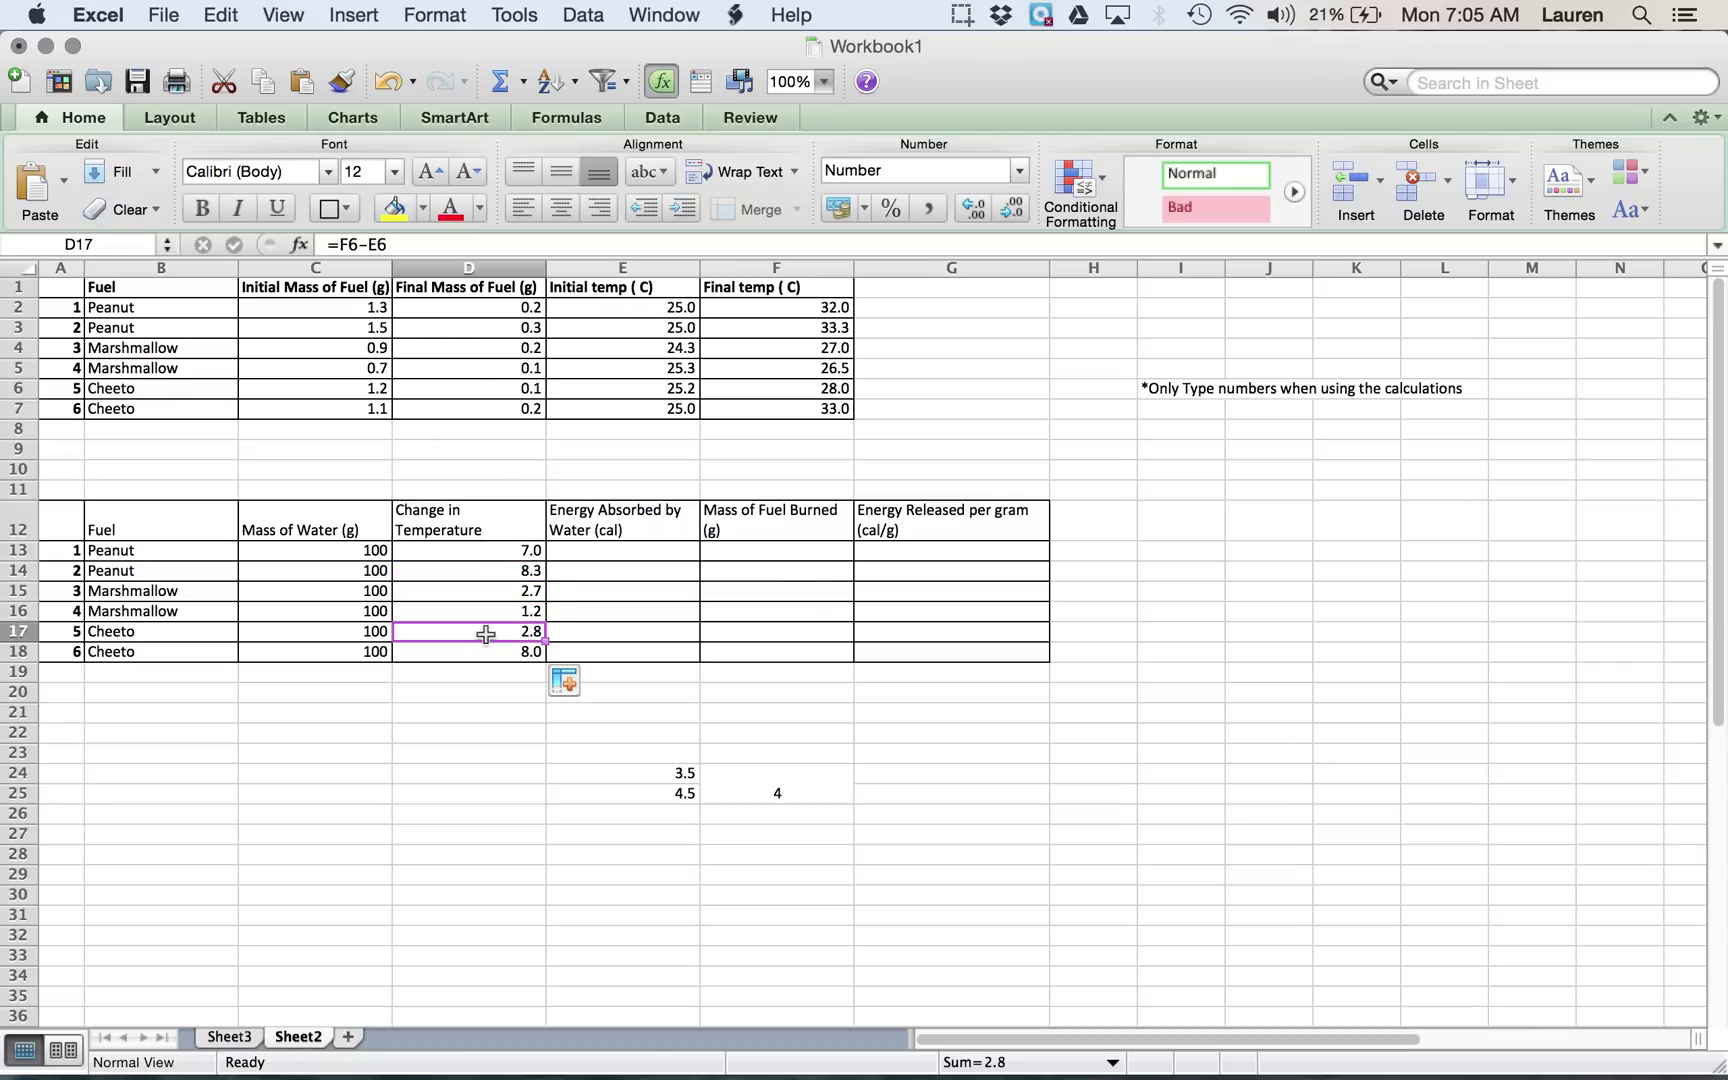
click(488, 650)
click(609, 550)
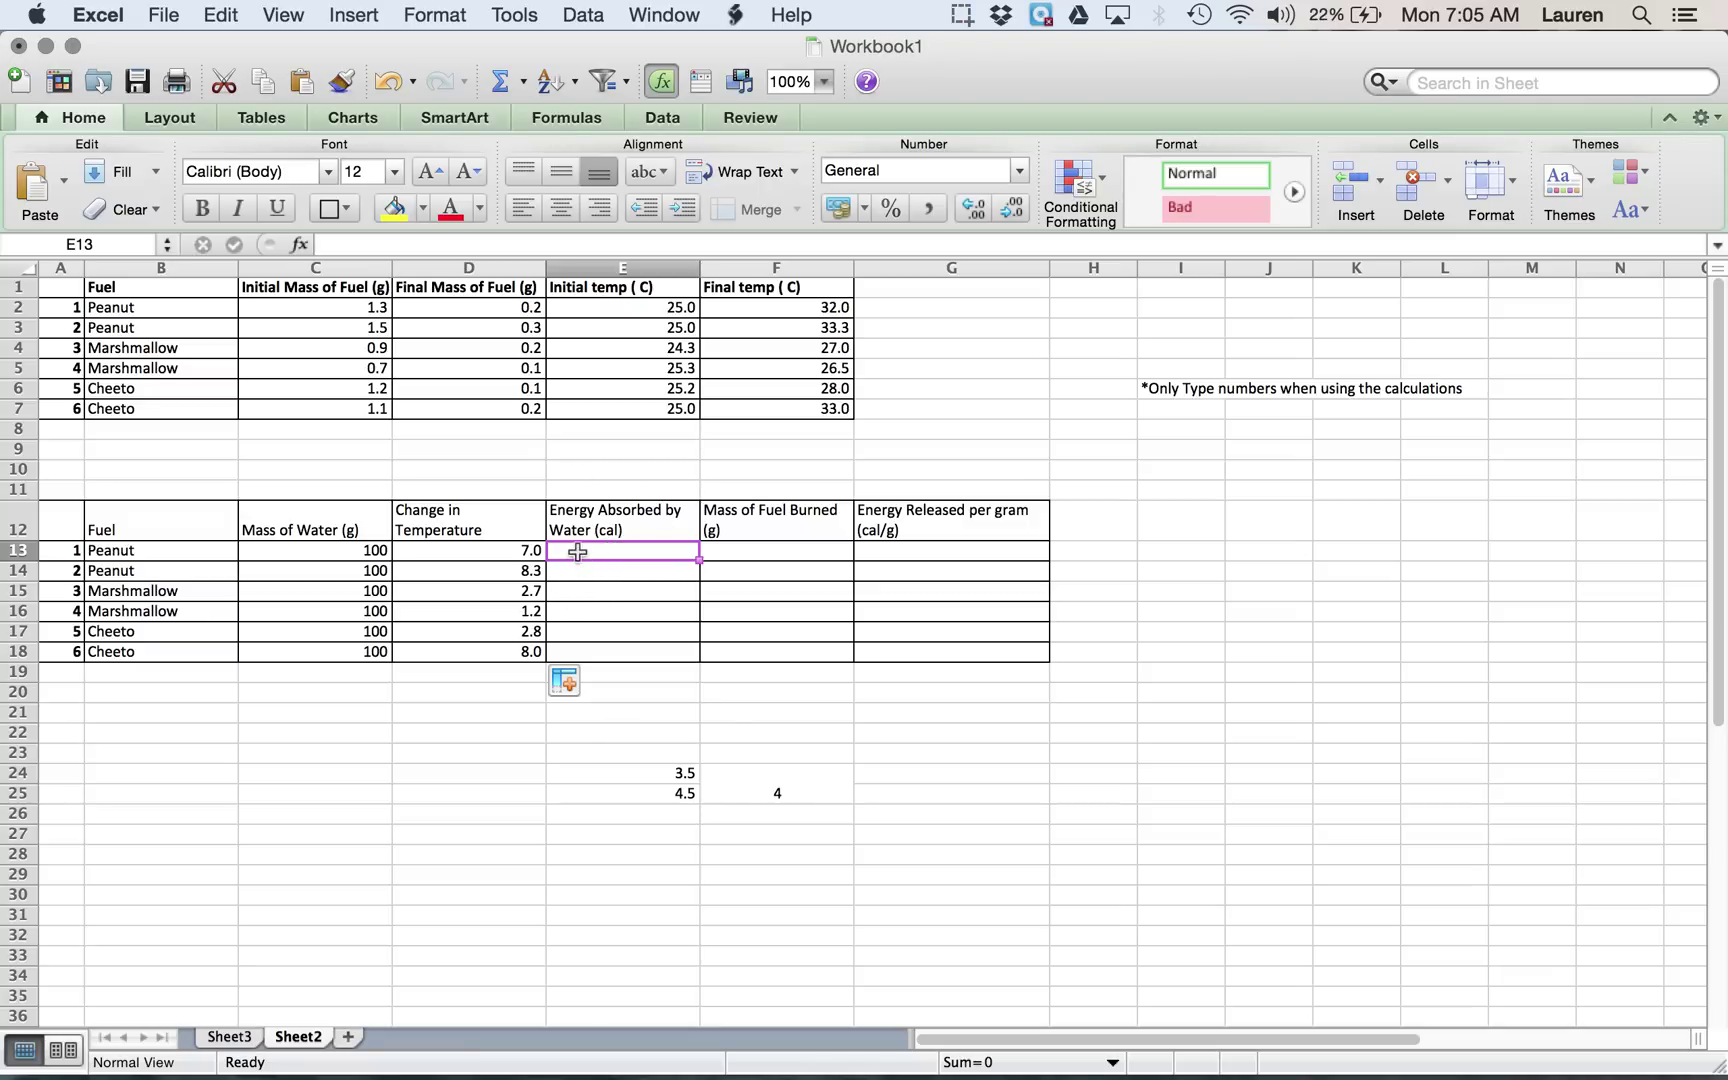
- Enter the energy absorbed formula =C13*1*D13 in E13
text(=)
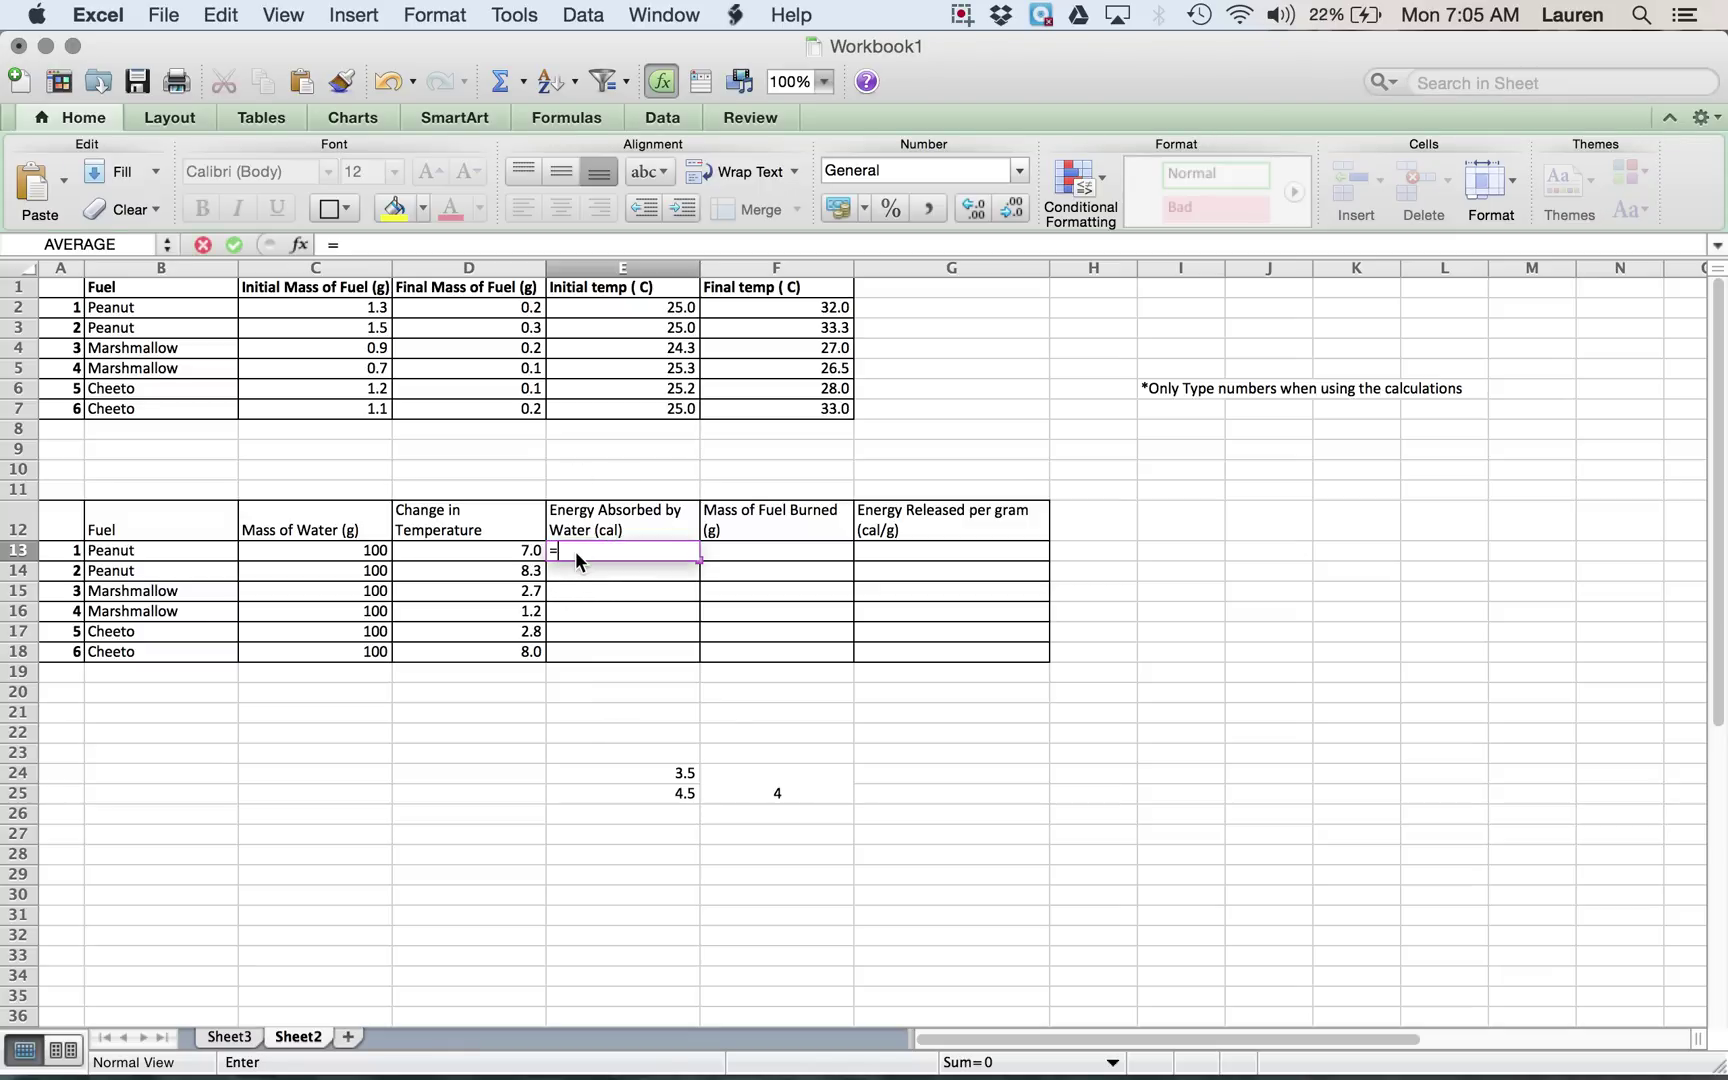
click(370, 552)
text(*)
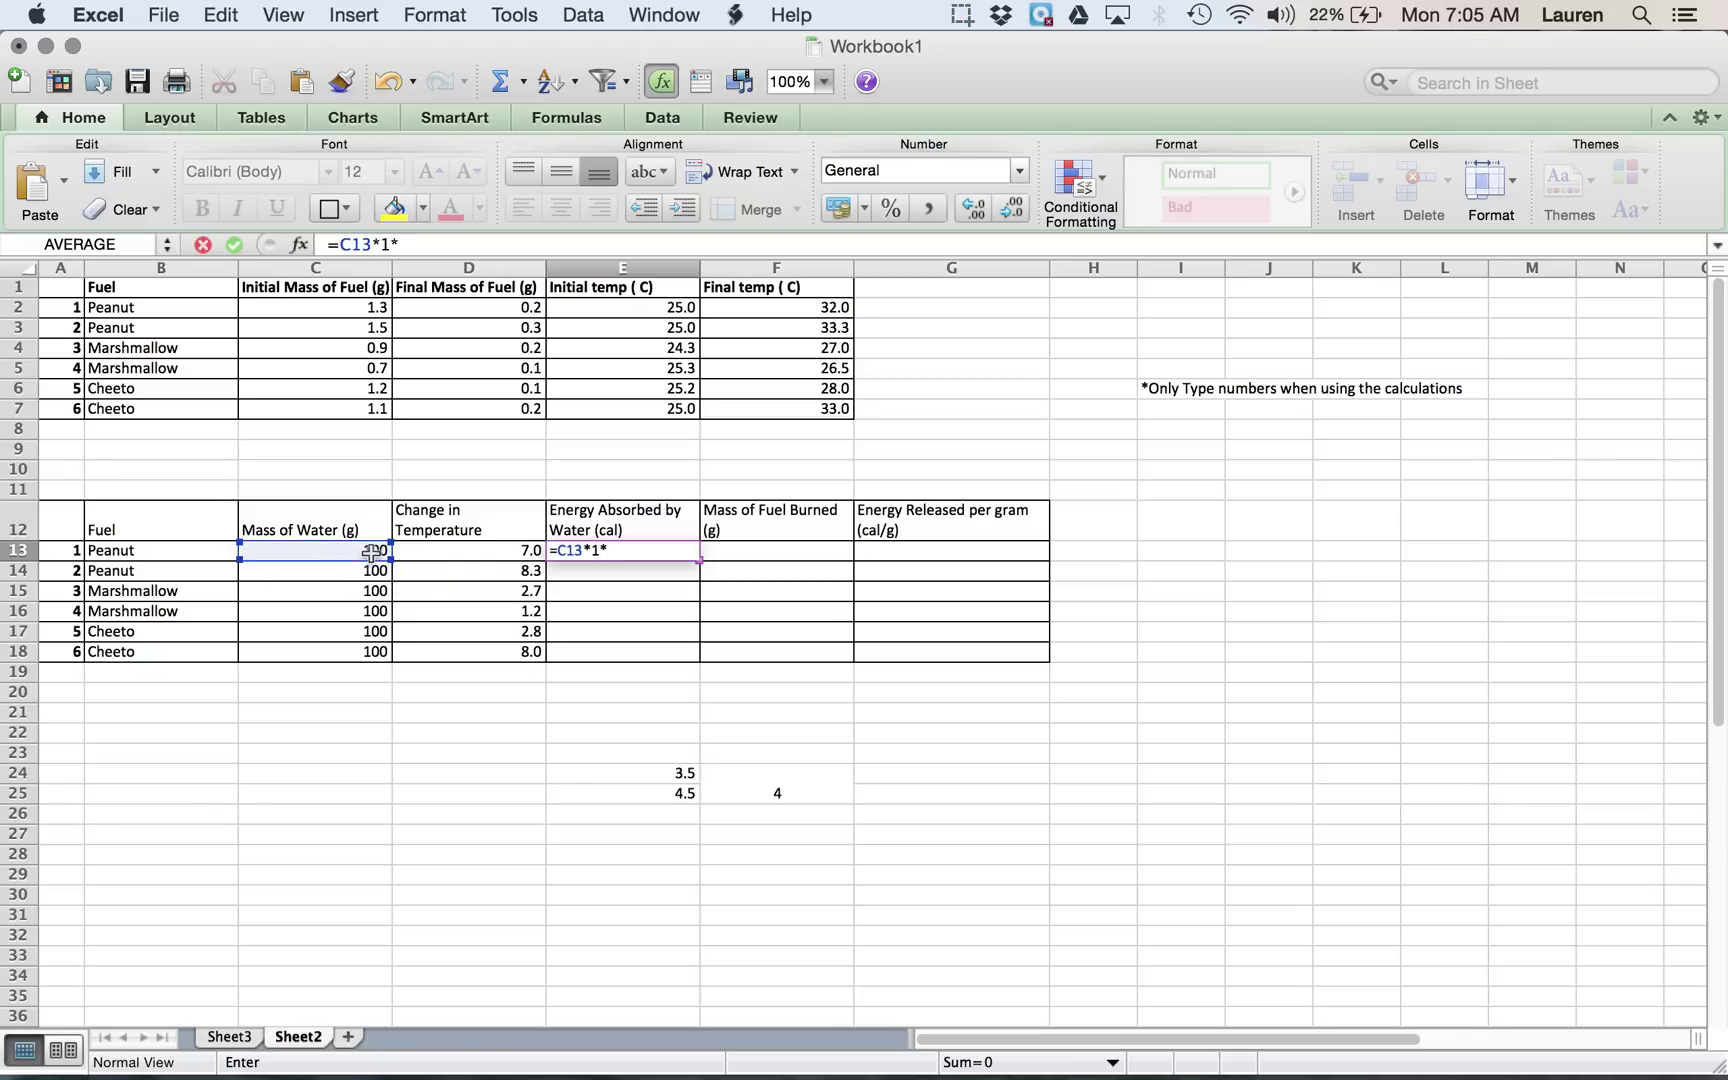
click(487, 546)
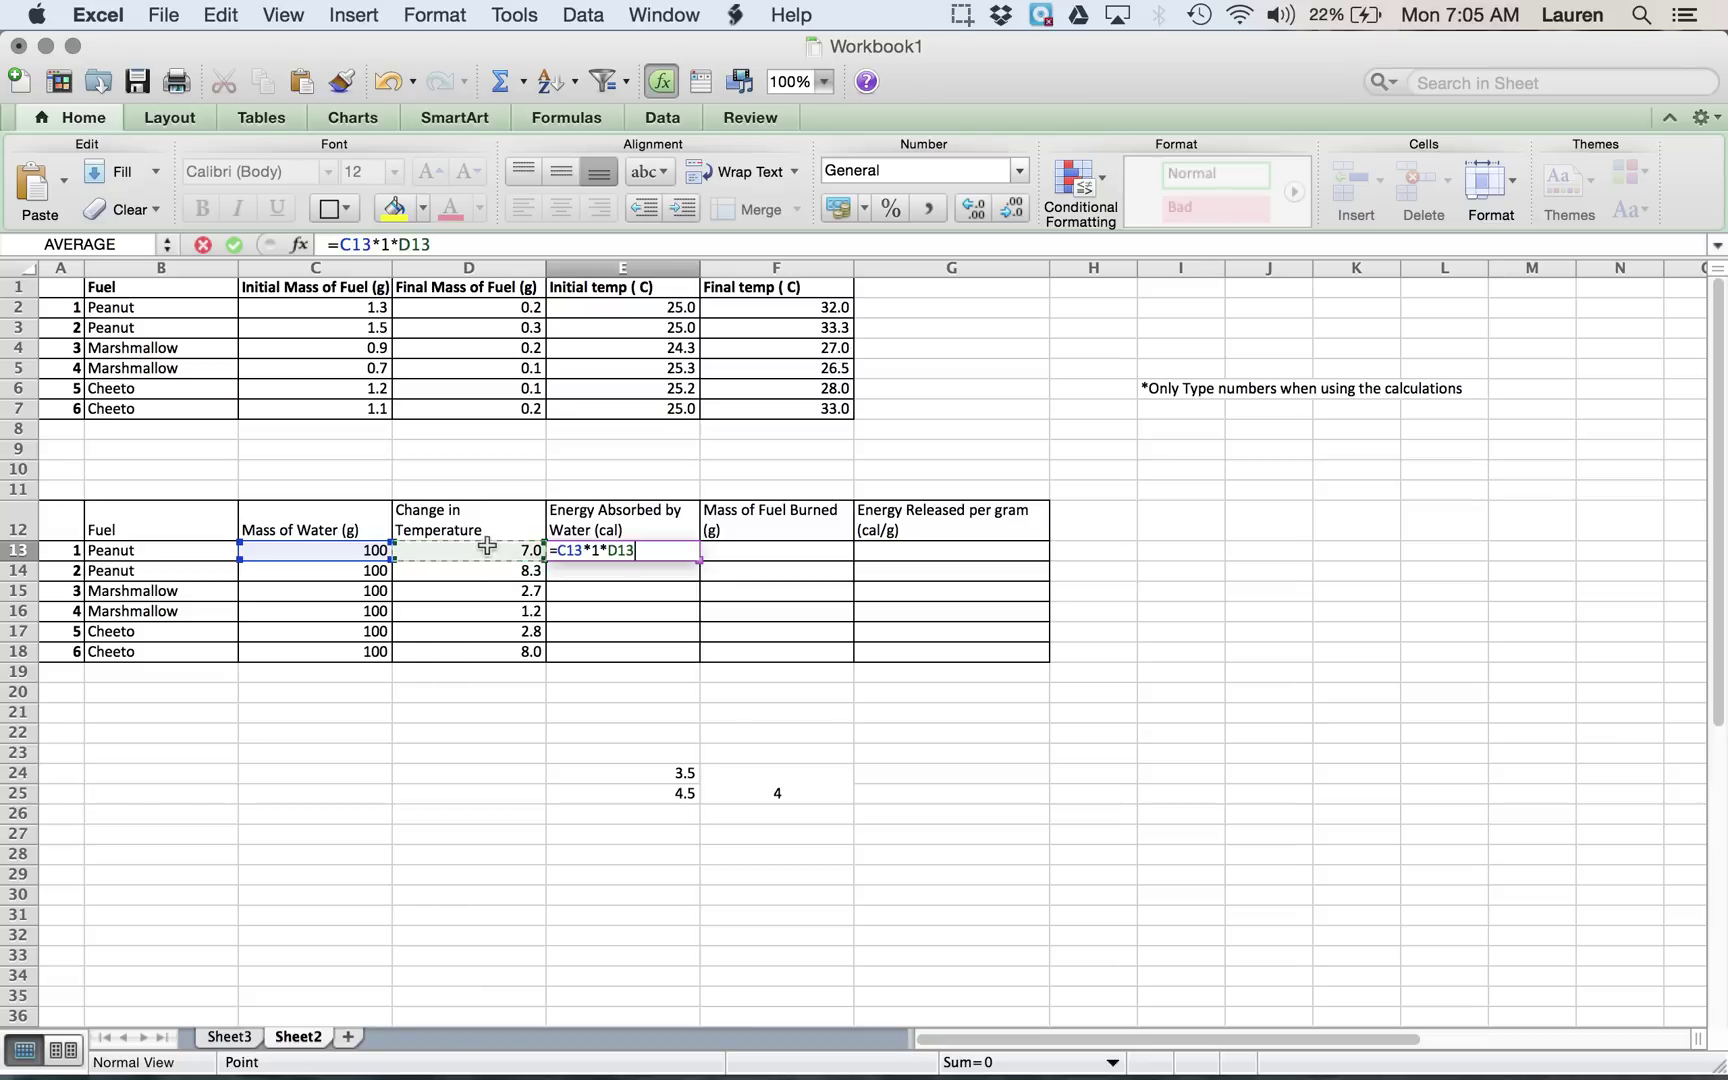
key(Return)
- Fill the energy formula down to E18, giving 700, 830, 270, 120, 280 and 800
click(617, 551)
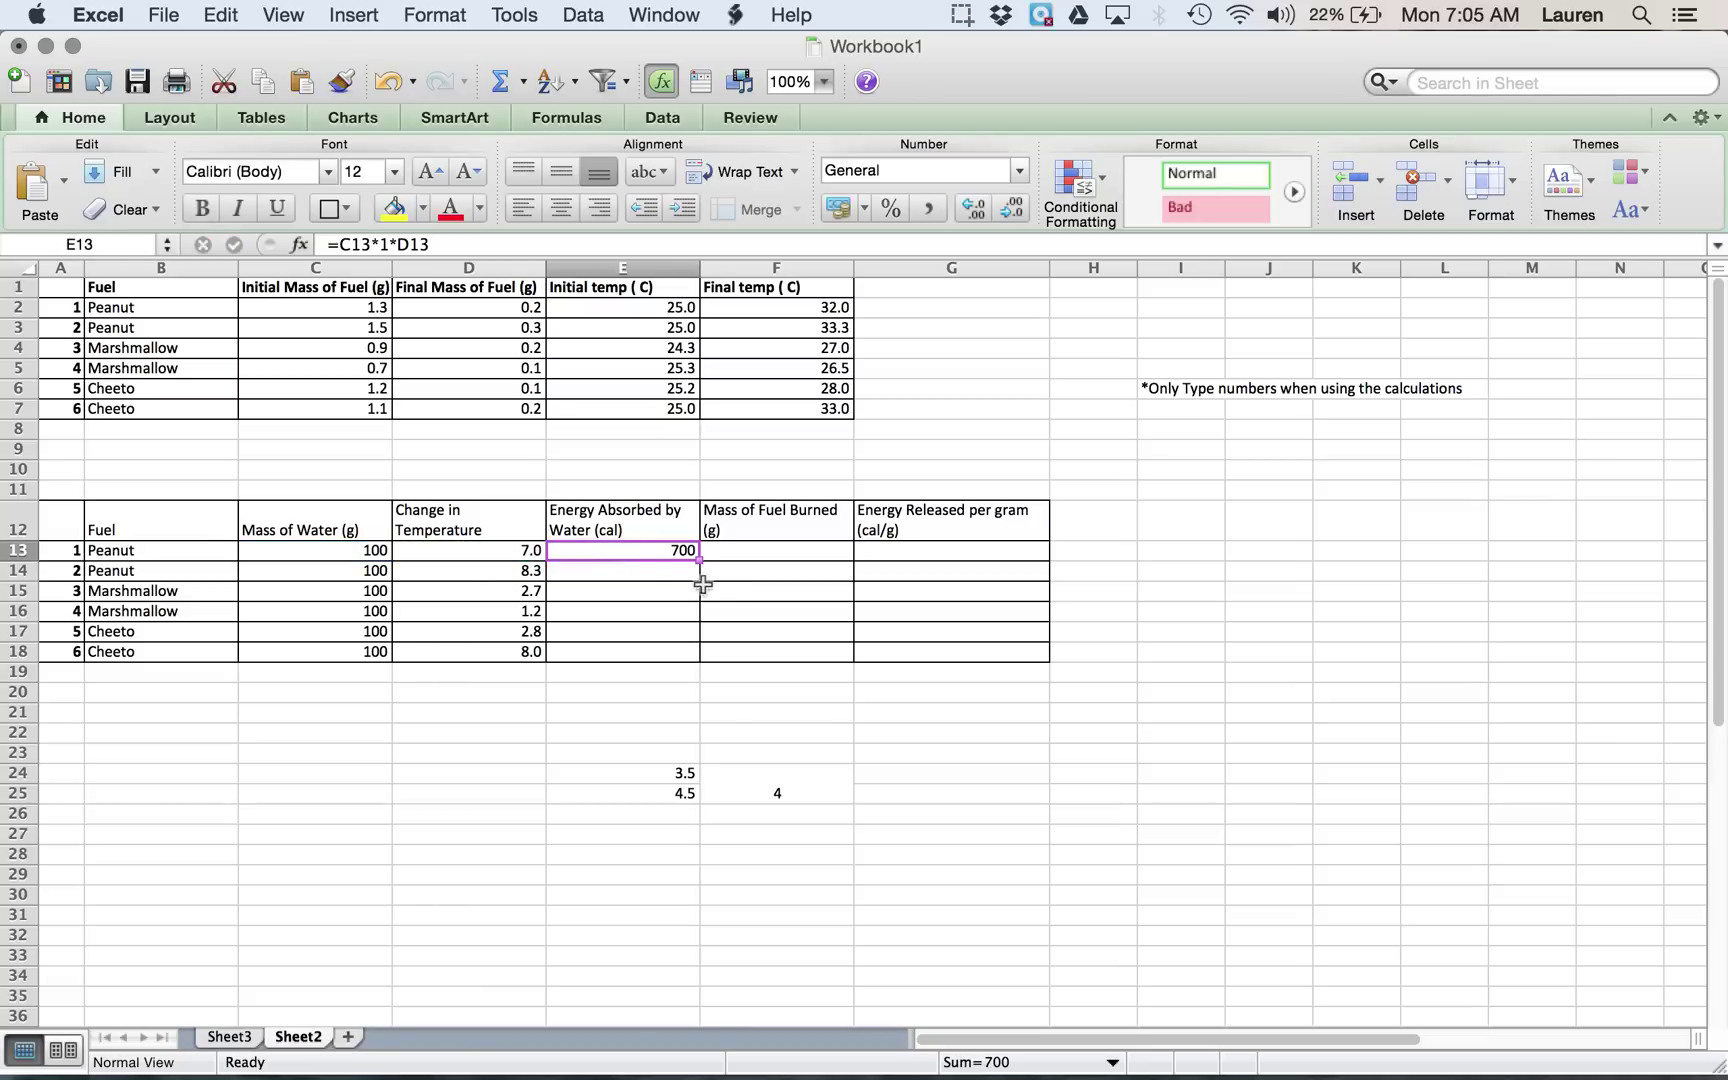
drag(699, 560, 708, 658)
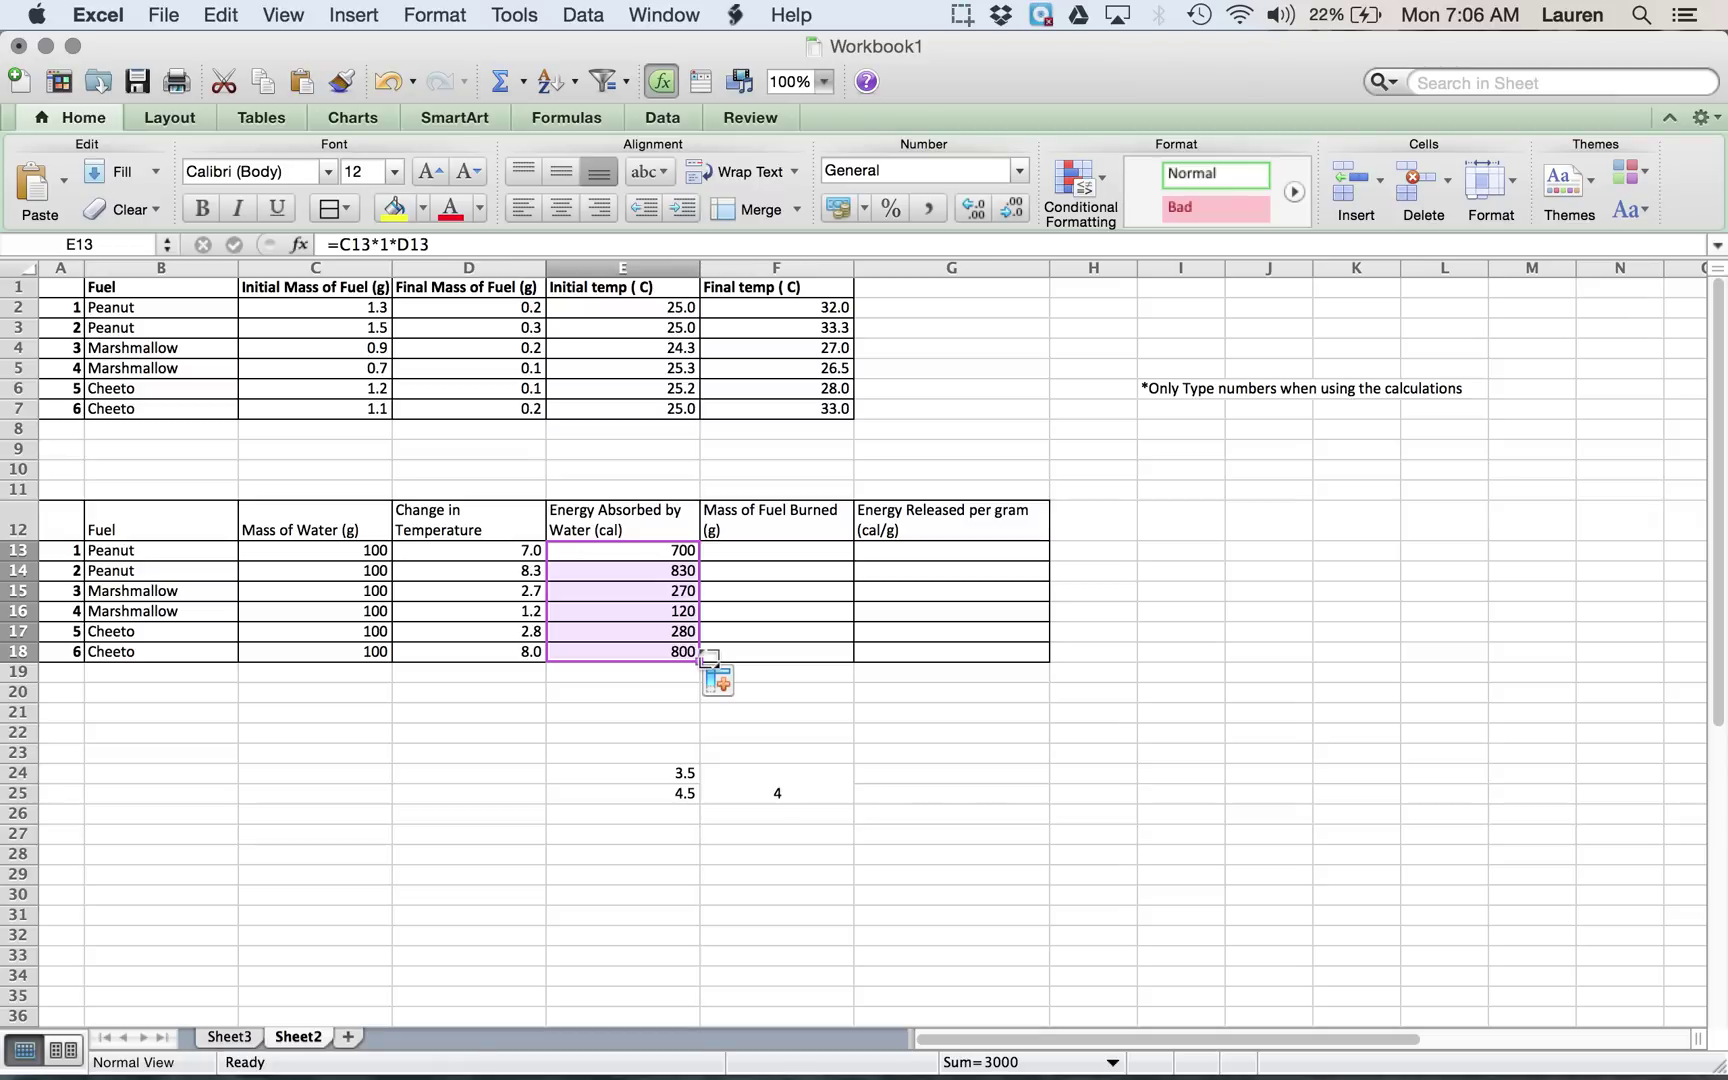
click(649, 576)
click(648, 591)
click(649, 612)
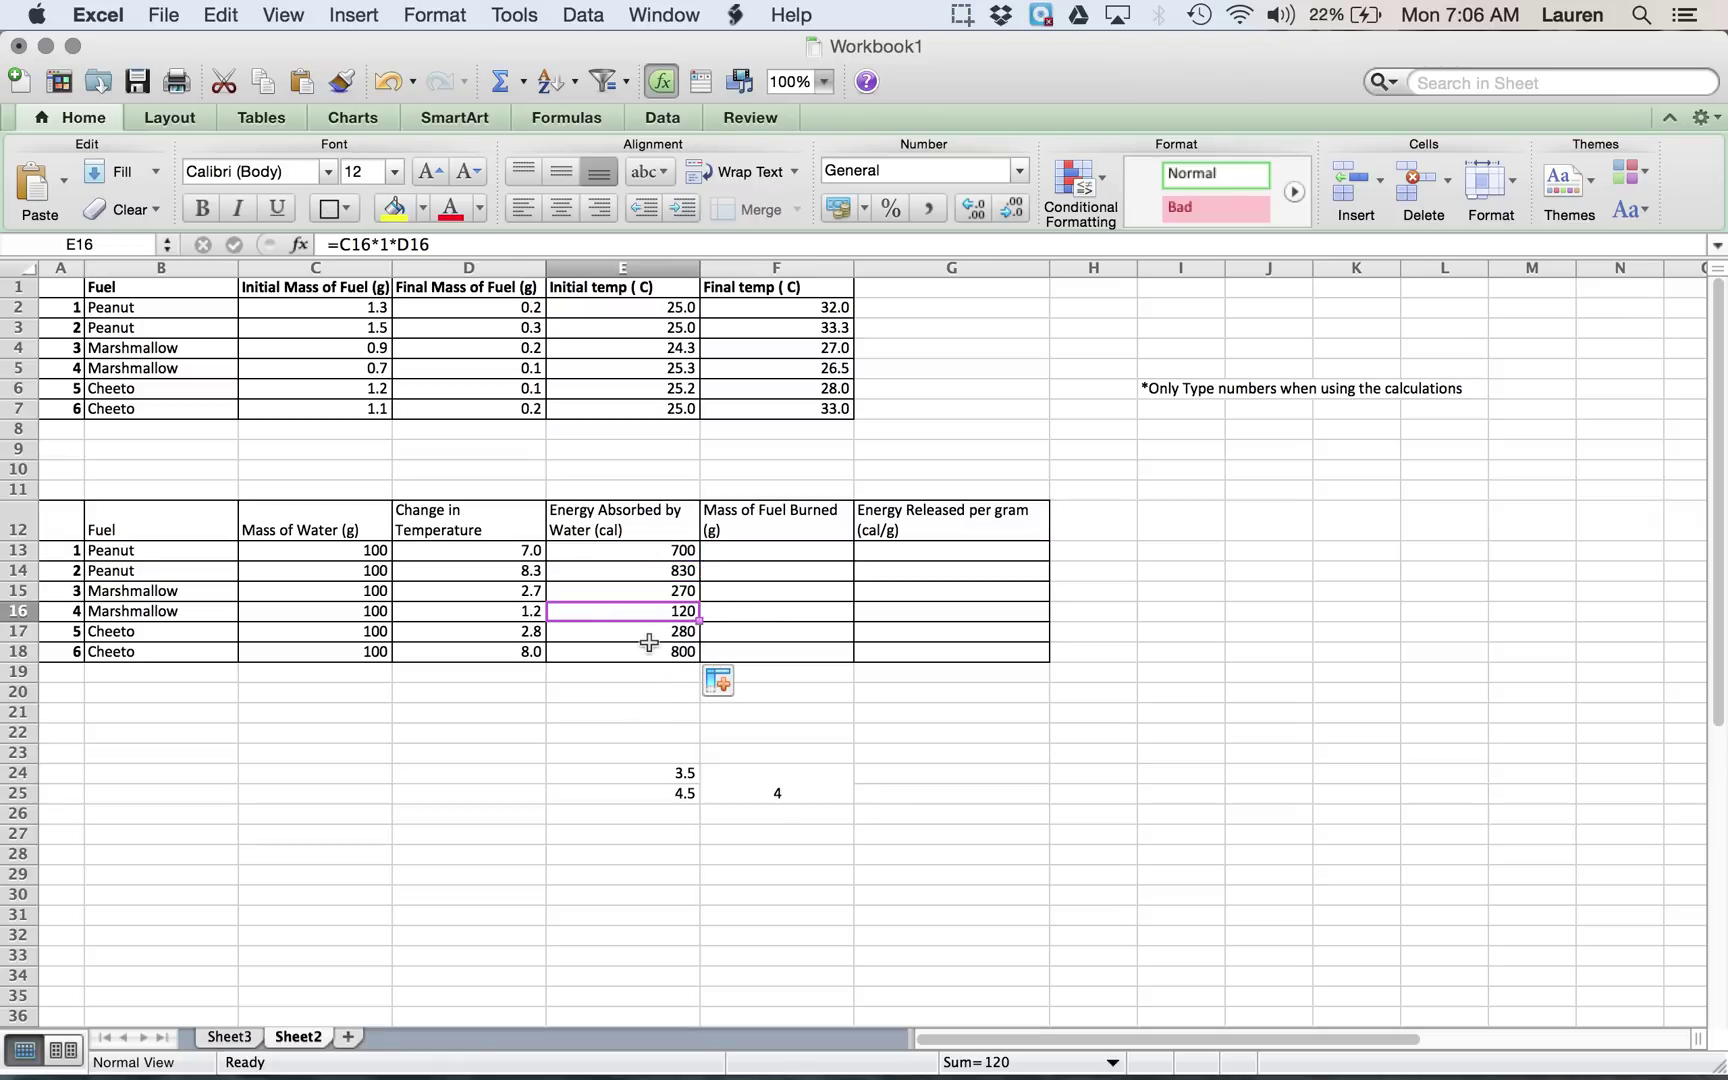
click(649, 645)
click(651, 632)
click(829, 552)
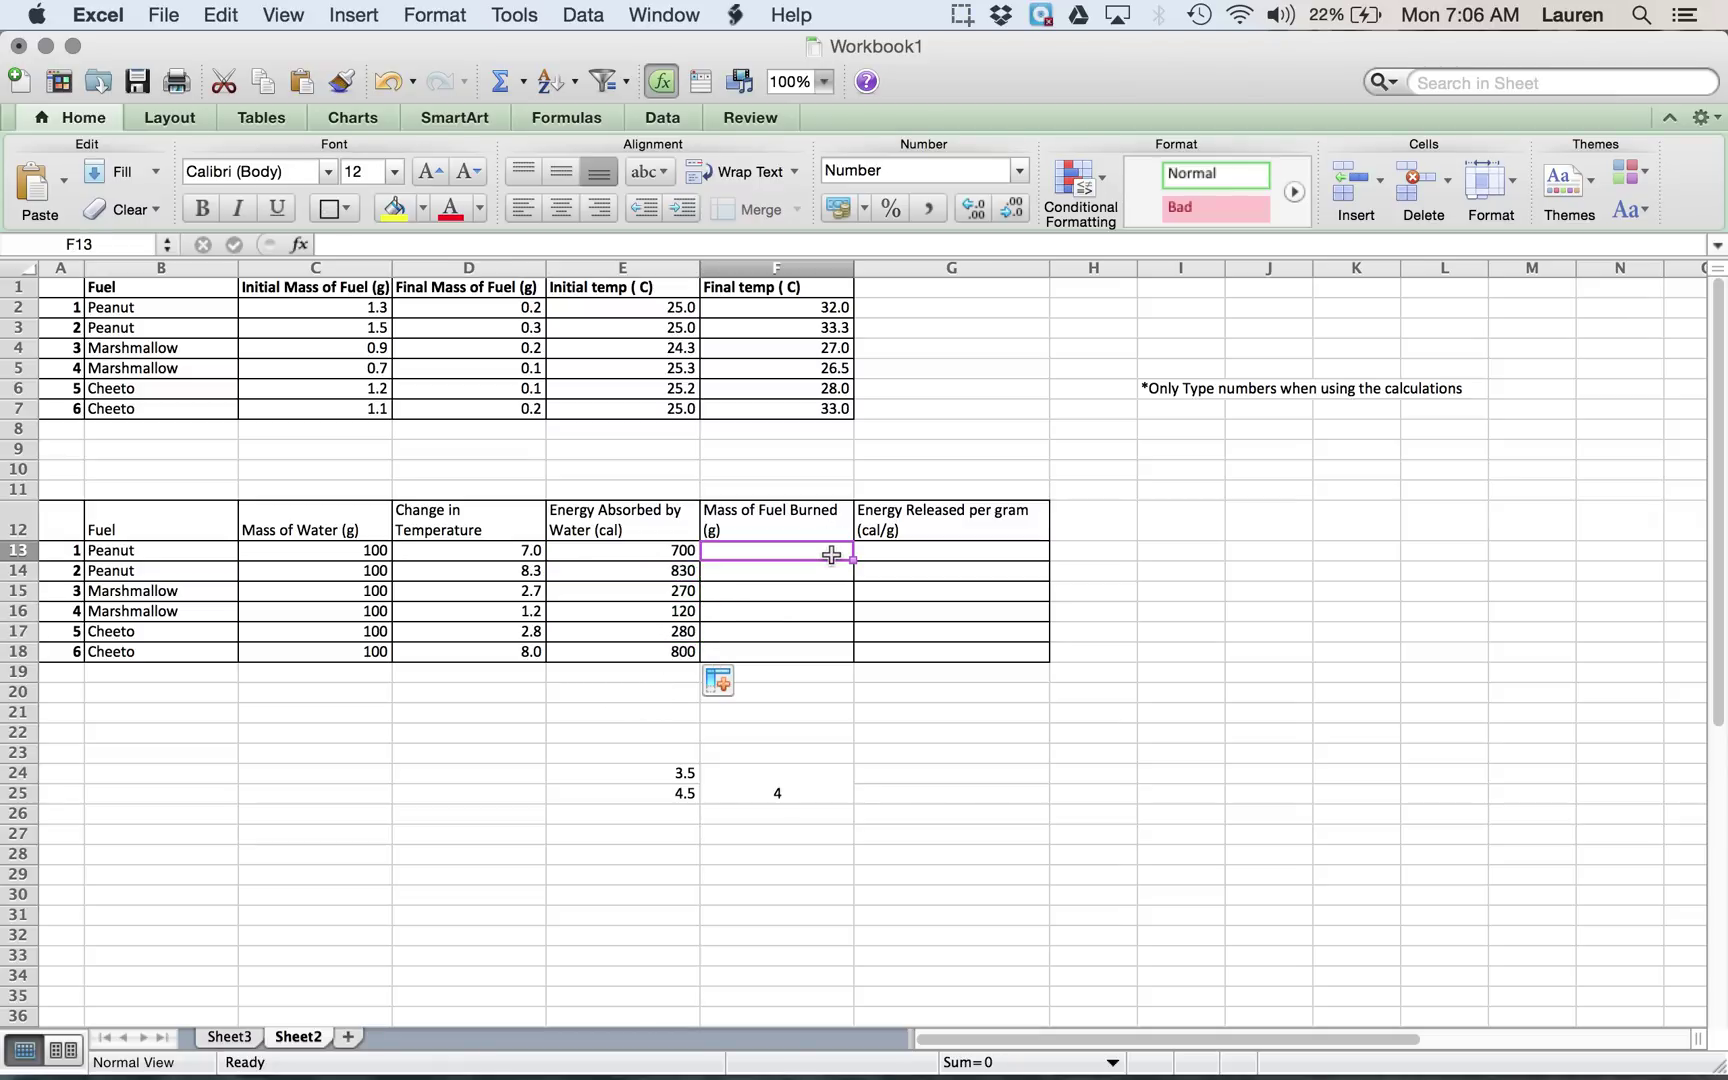
- Enter the mass burned formula =C2-D2 in F13
double_click(831, 555)
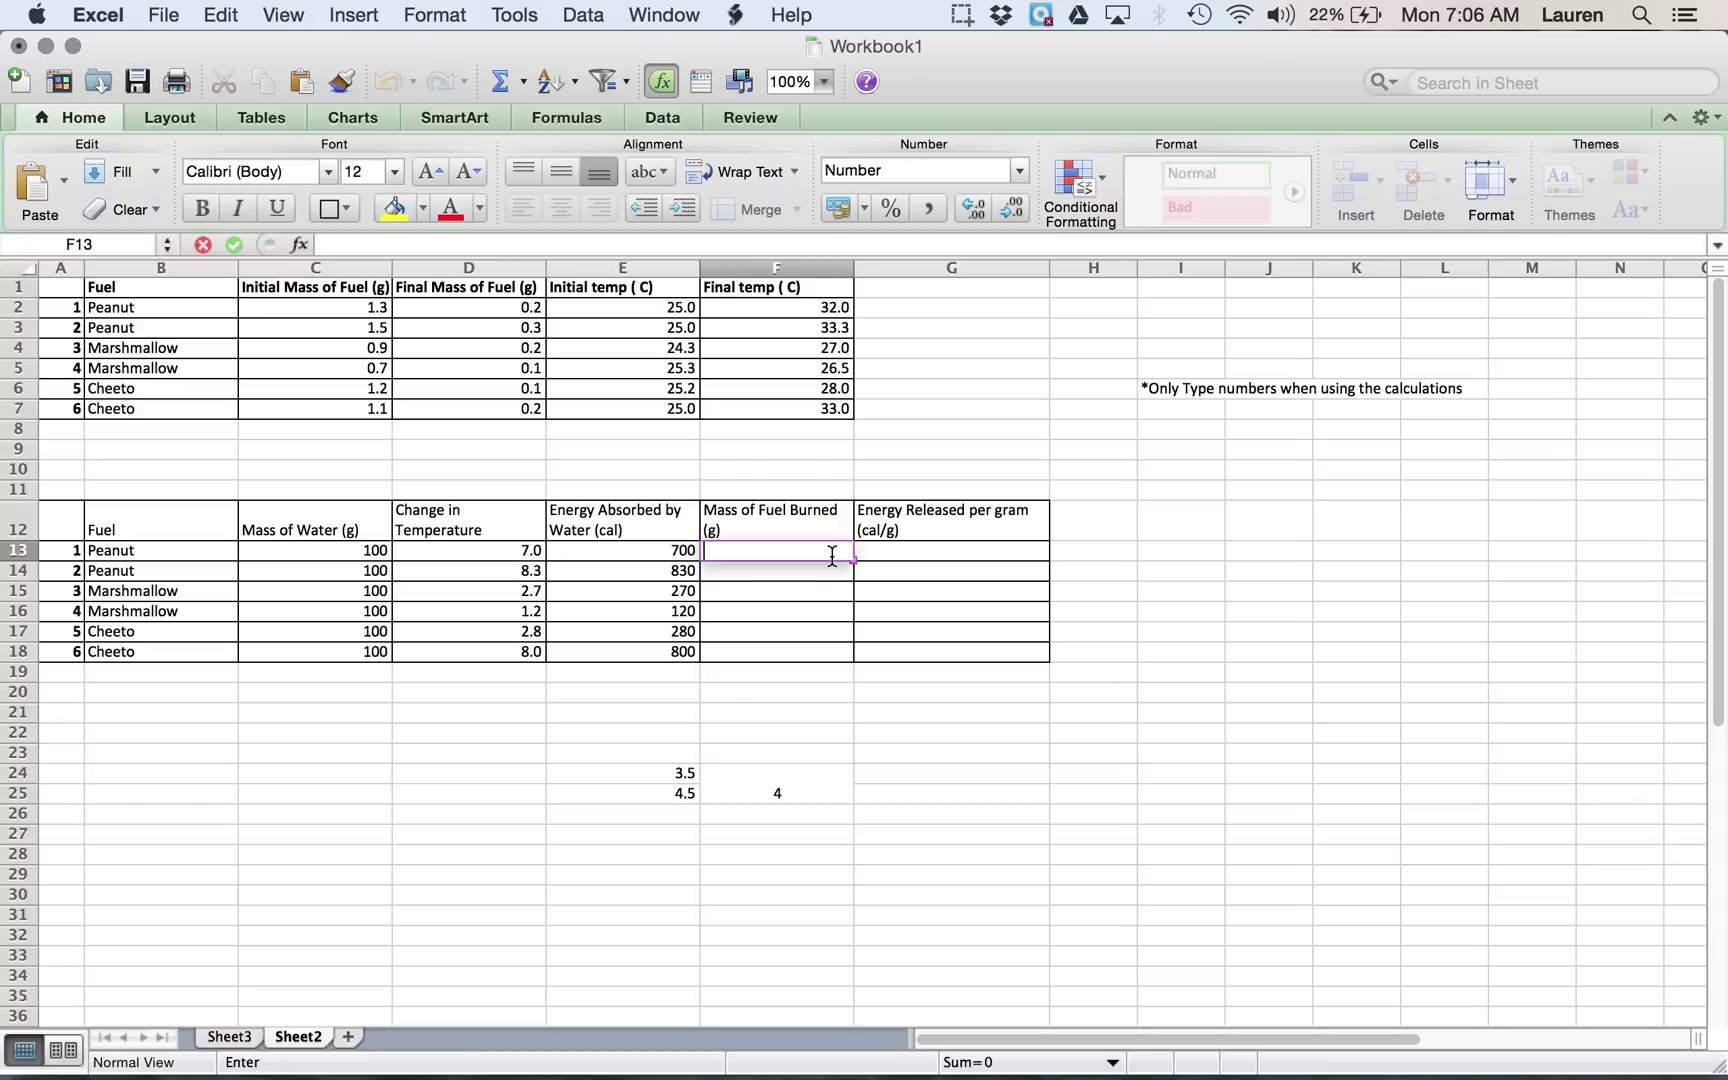
text(=)
click(291, 304)
text(-)
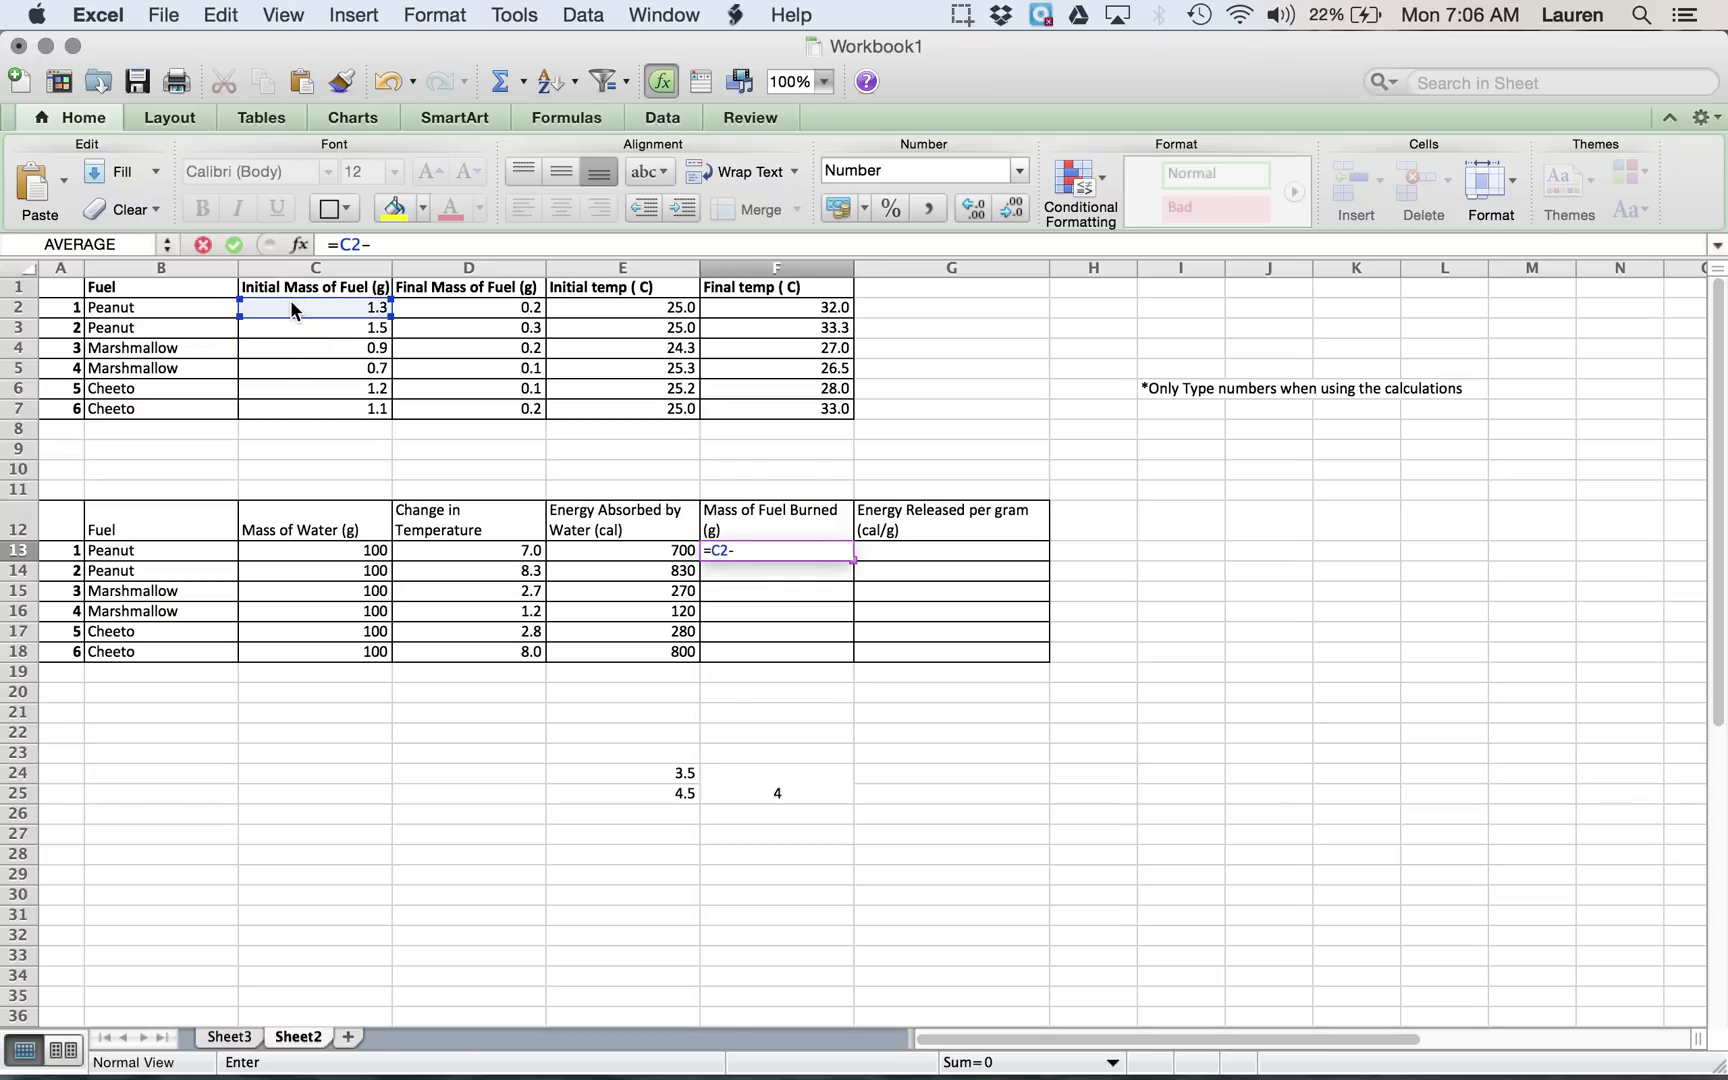
click(461, 312)
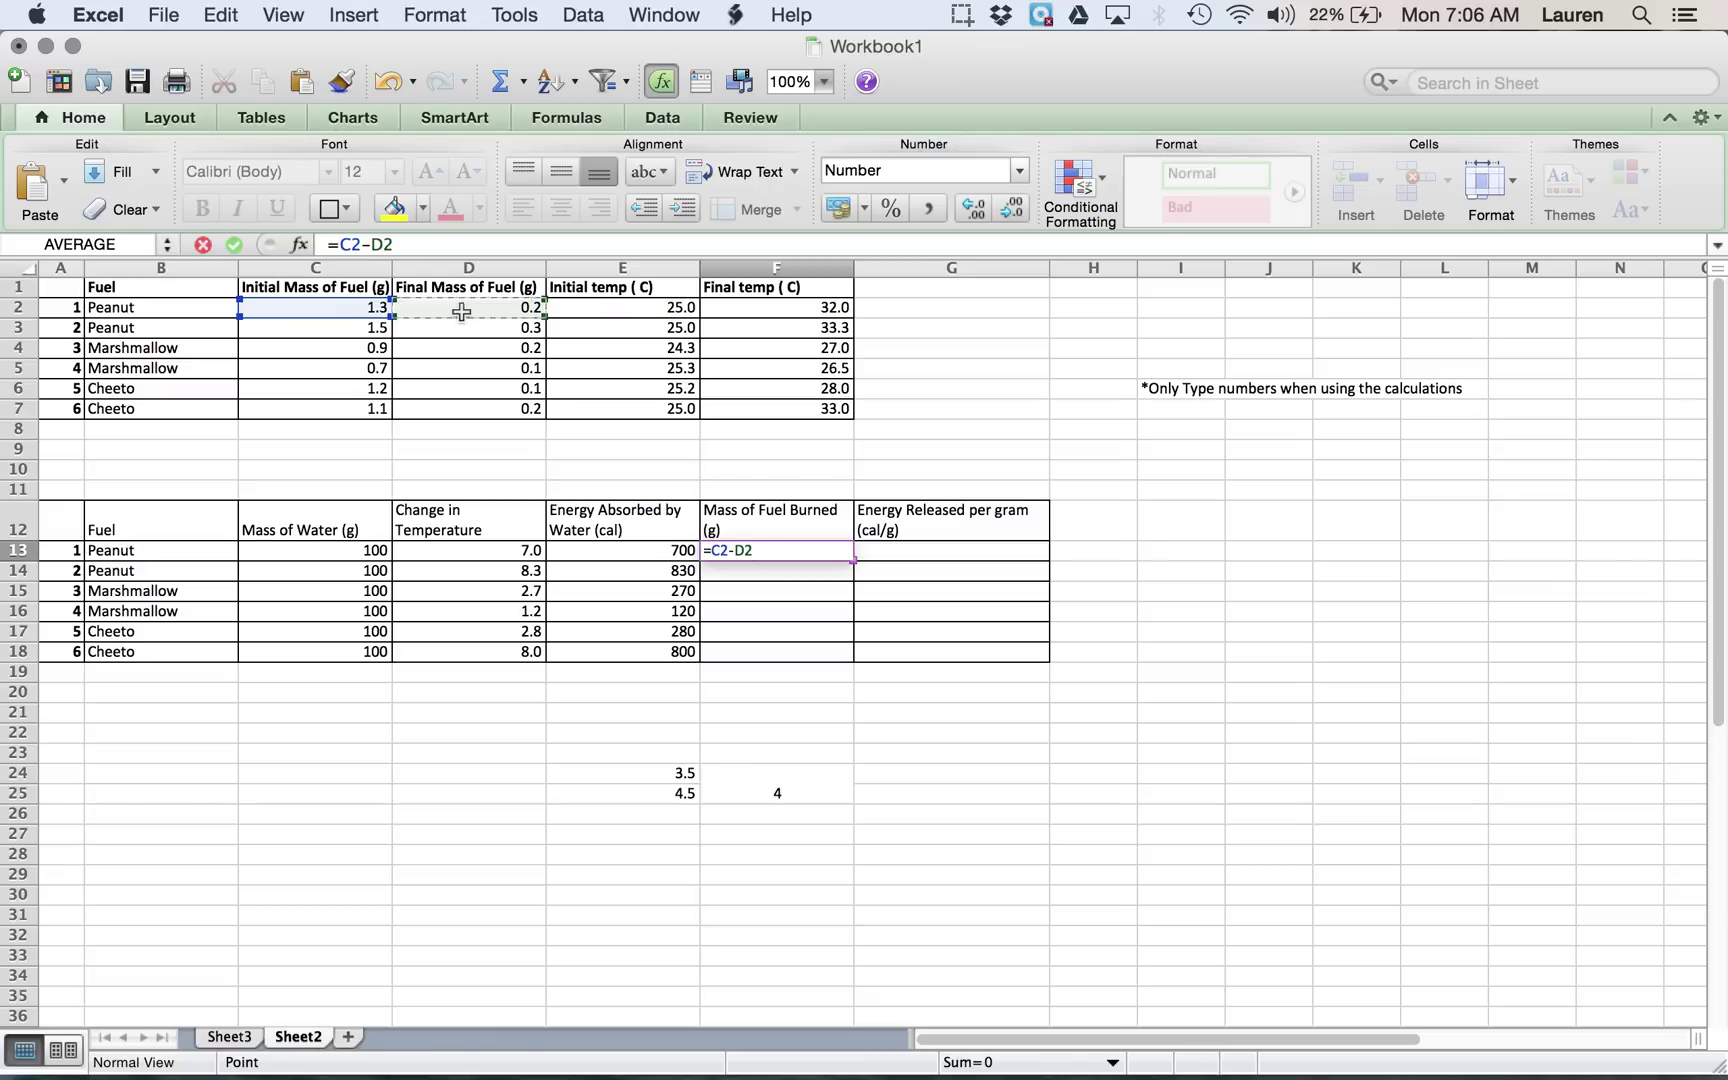
key(Return)
- Copy the formula down to F18 and confirm F14 reads =C3-D3
click(803, 551)
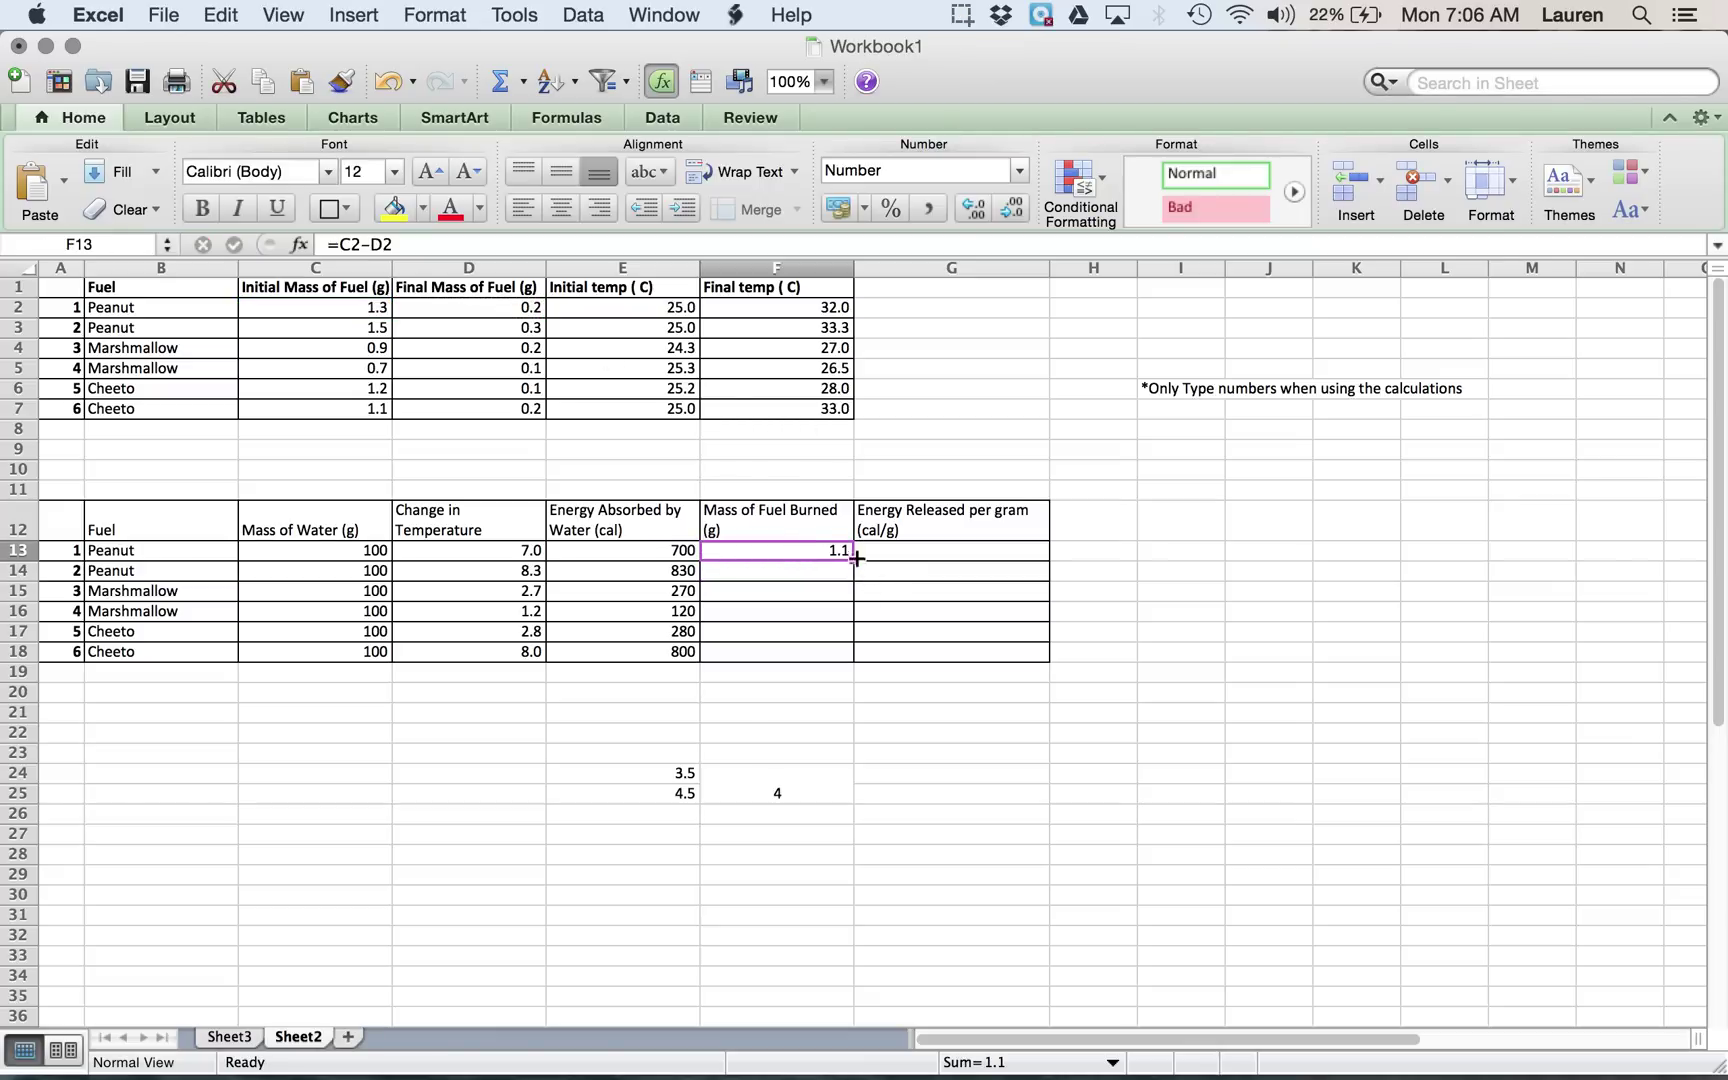
drag(856, 559, 856, 656)
click(824, 557)
drag(853, 562, 852, 662)
click(763, 572)
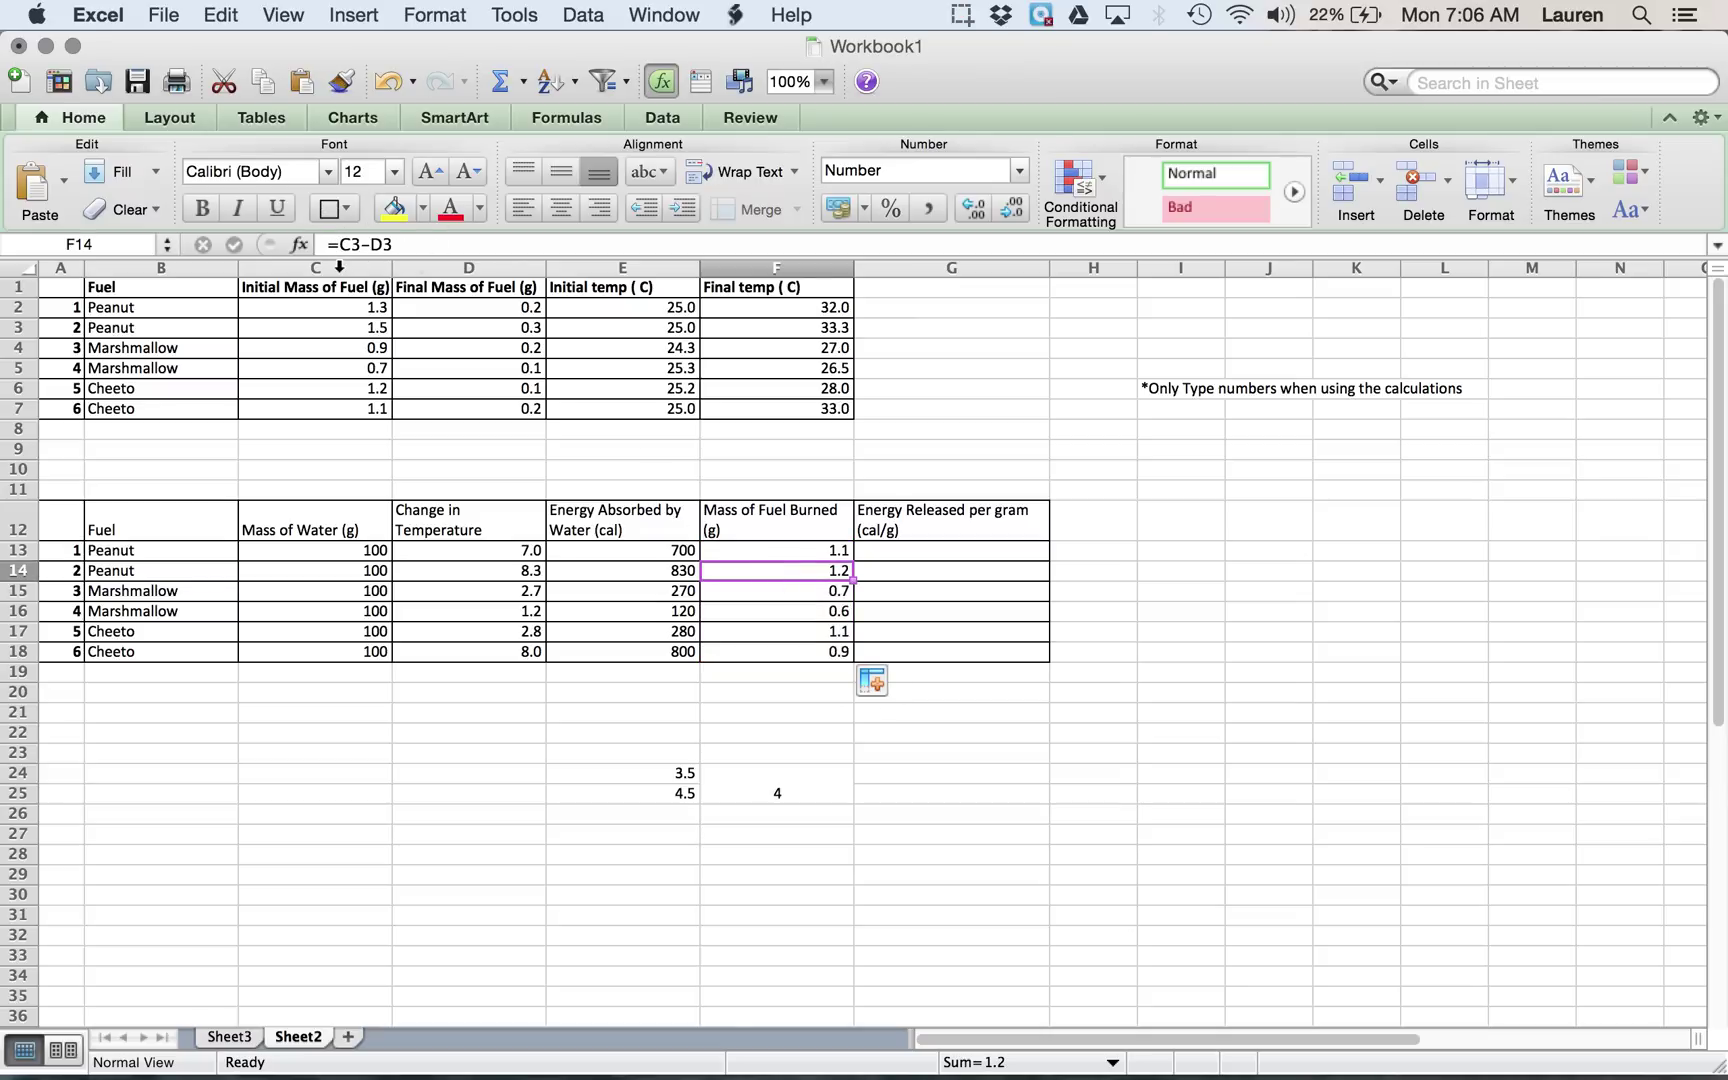
double_click(763, 568)
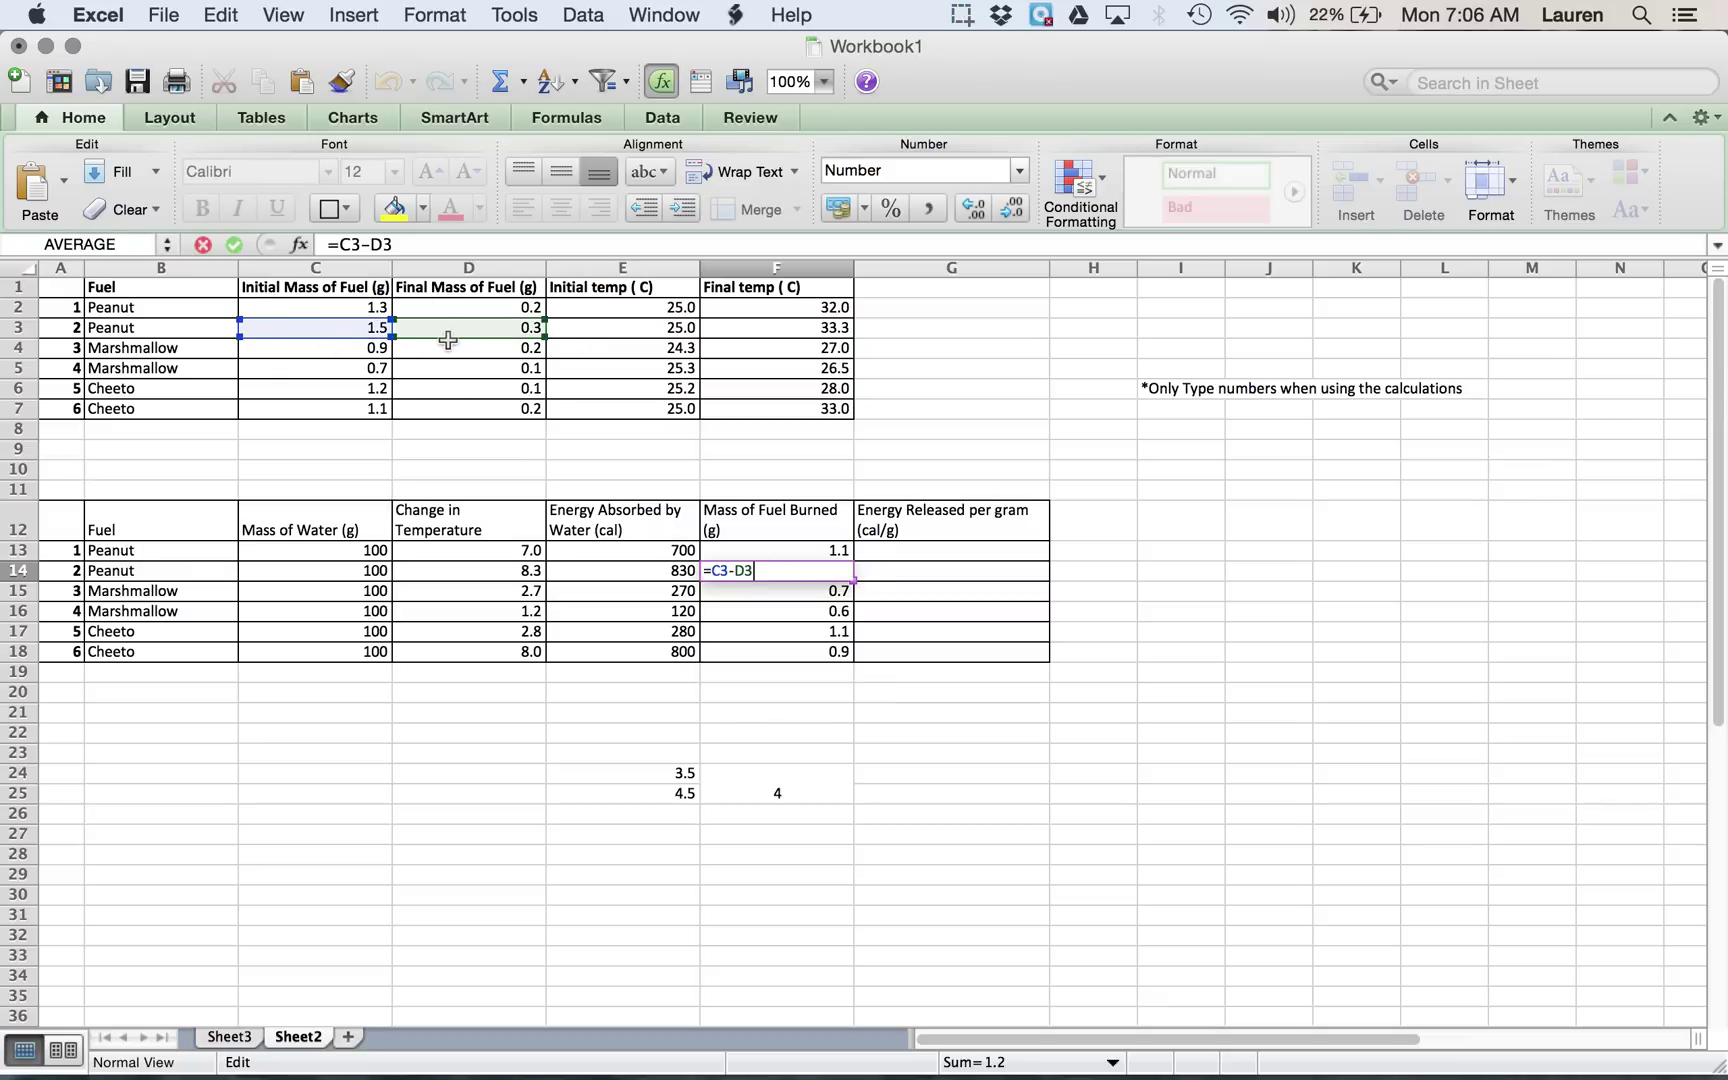
key(Return)
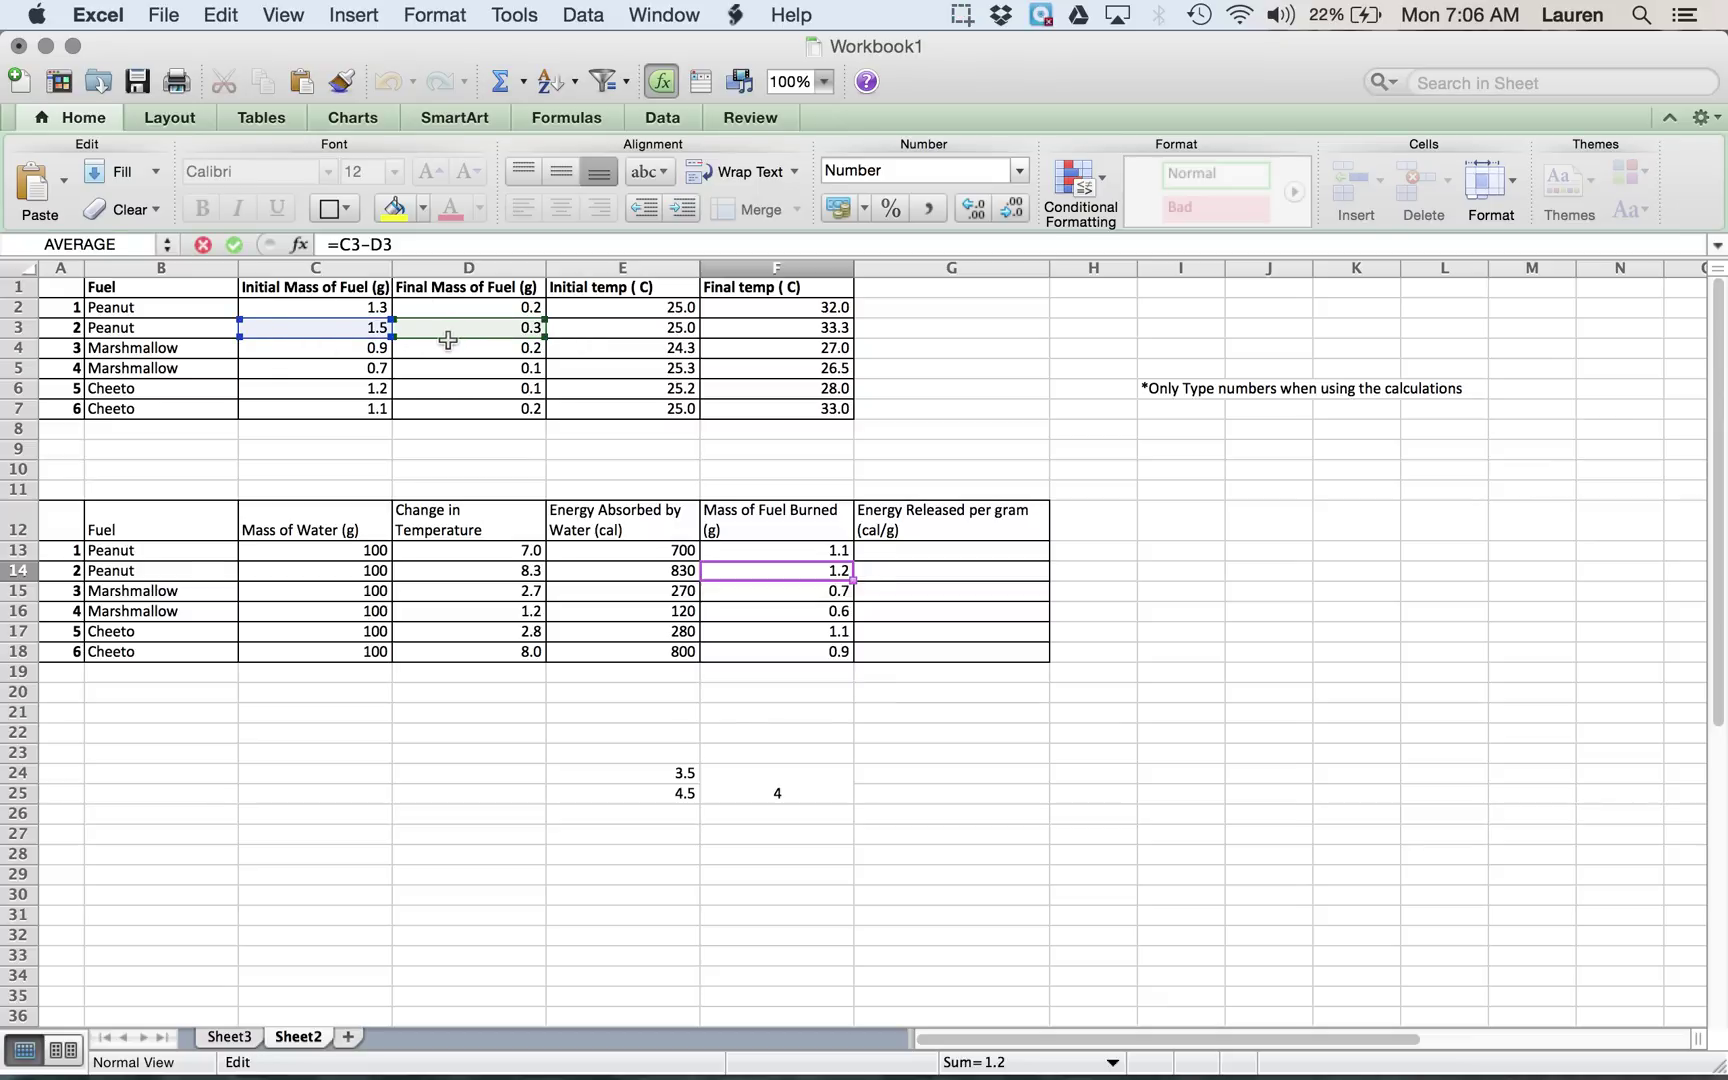
- Enter =E13/F13 in G13 and fill it down to G18
double_click(891, 551)
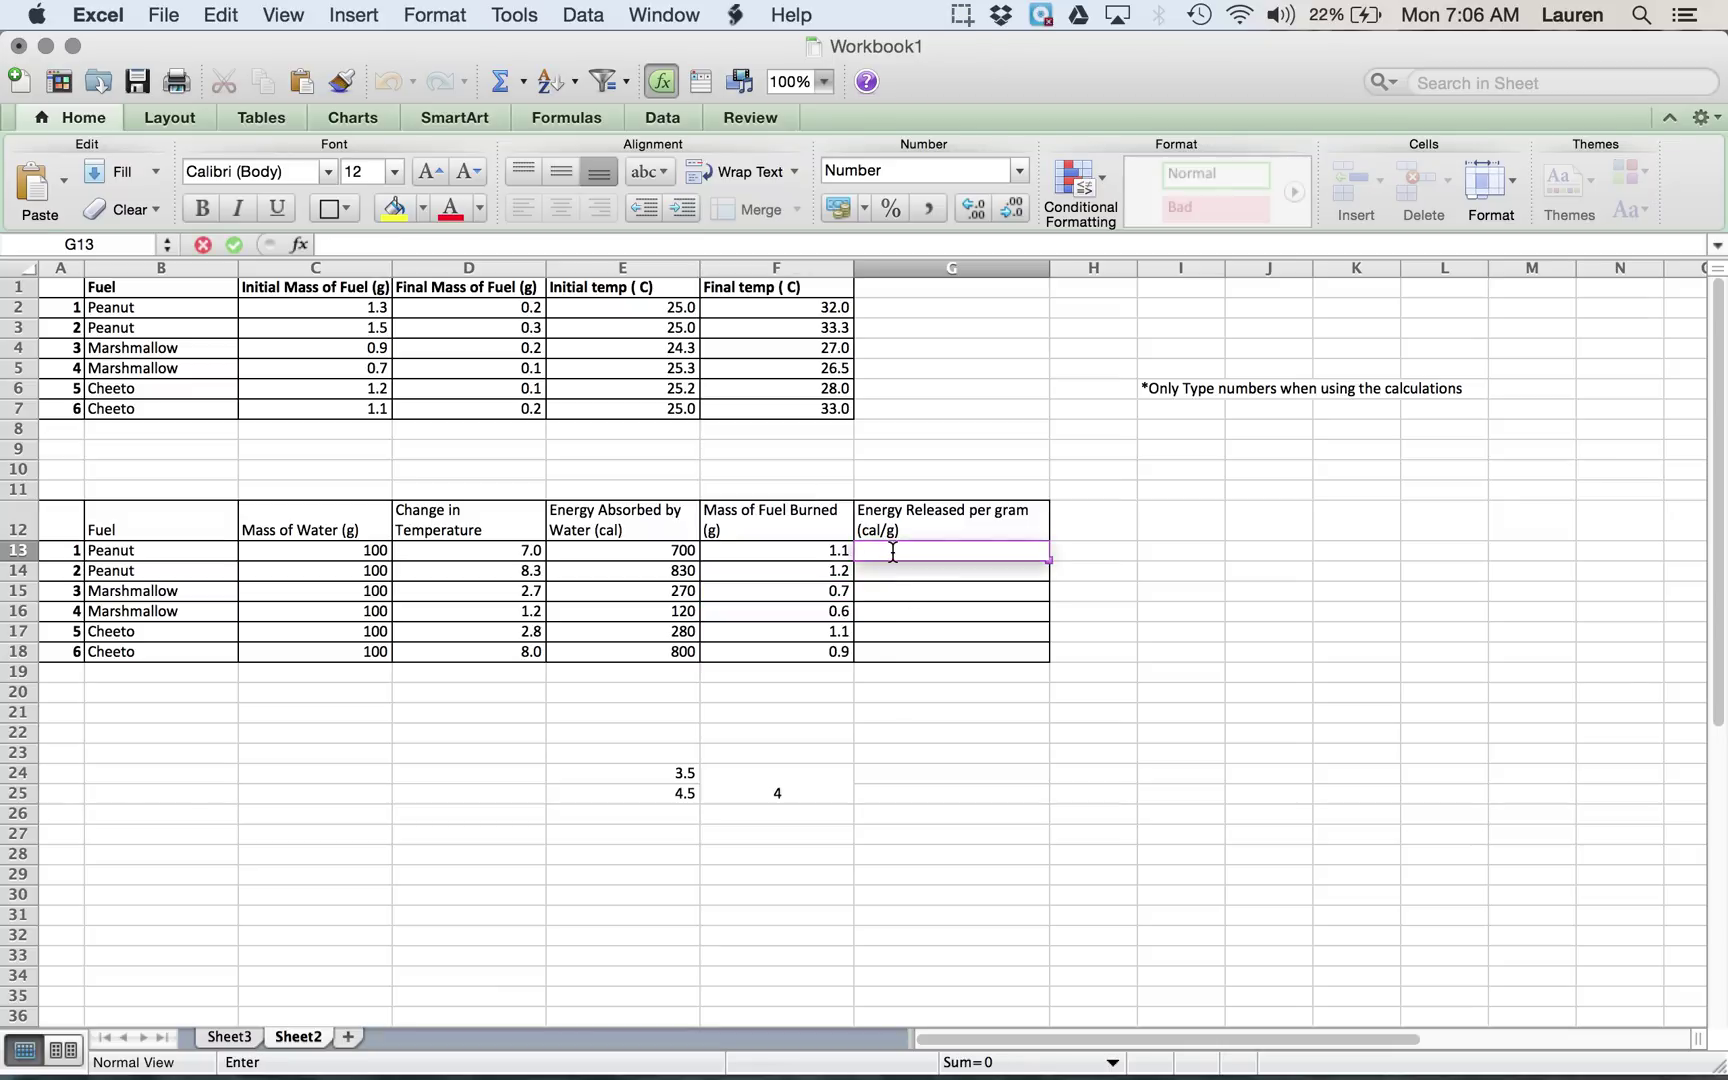
text(=)
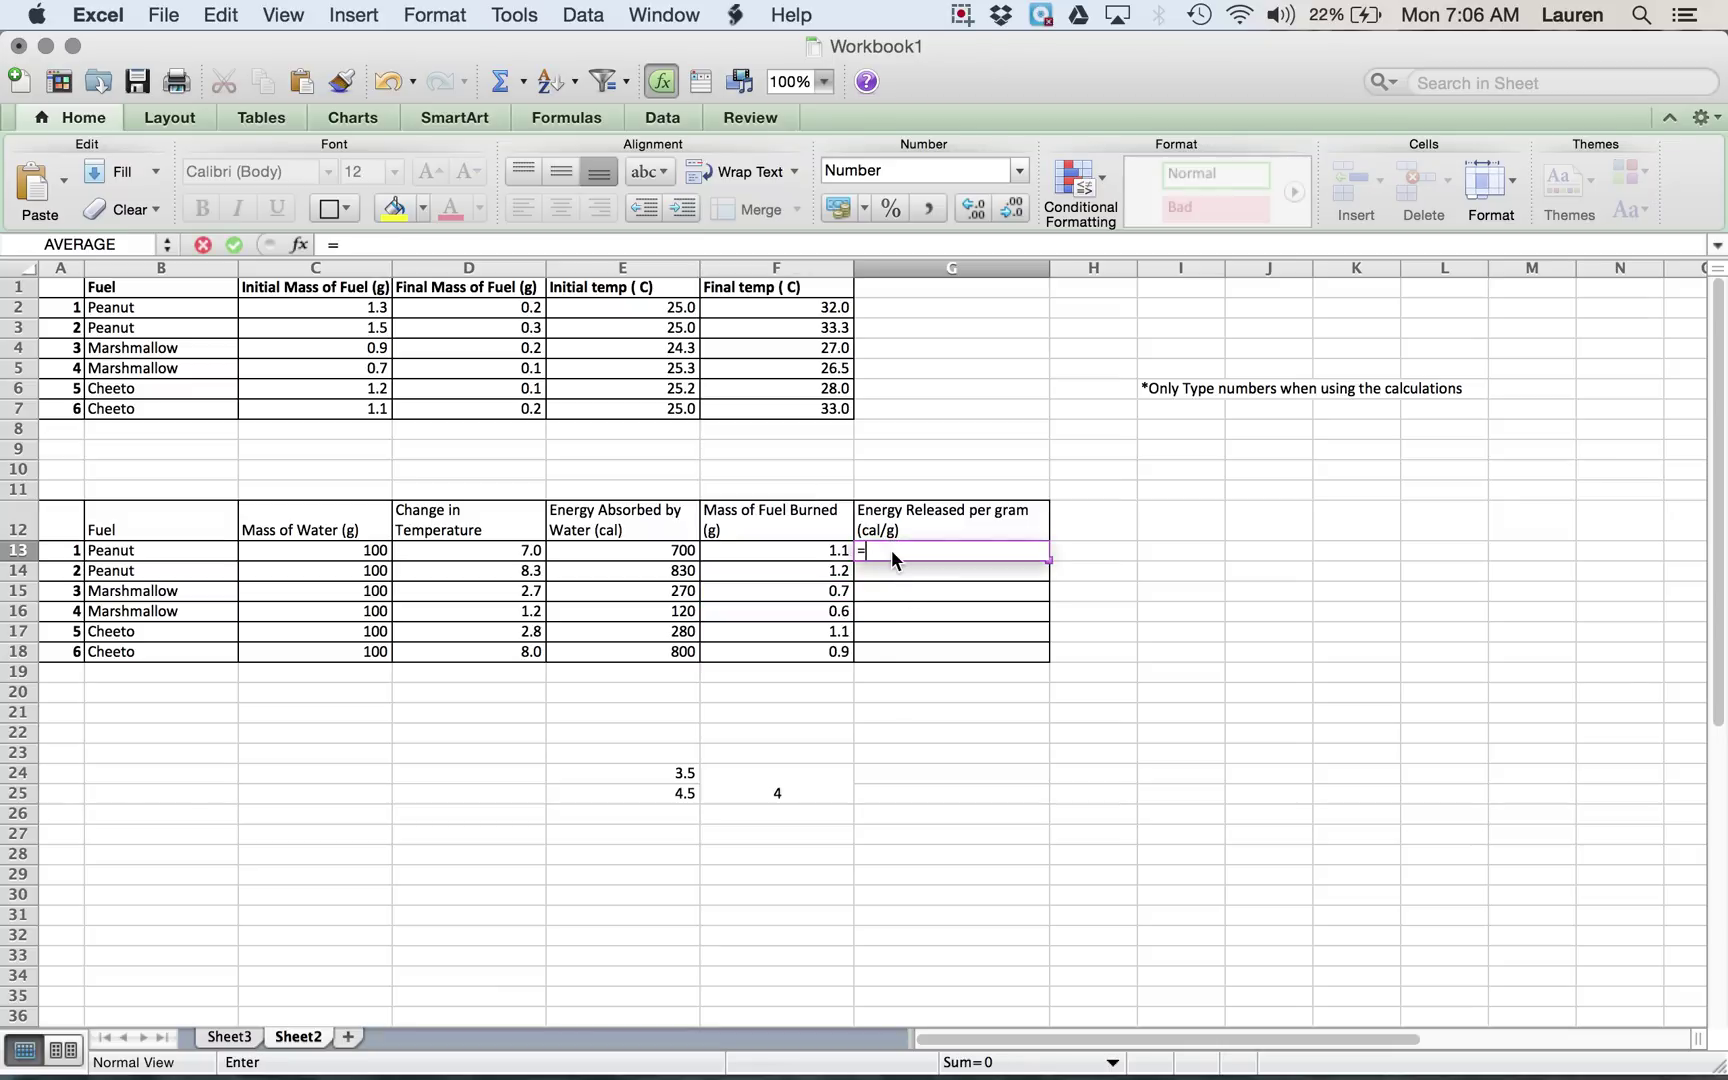
click(620, 548)
text(/)
click(793, 557)
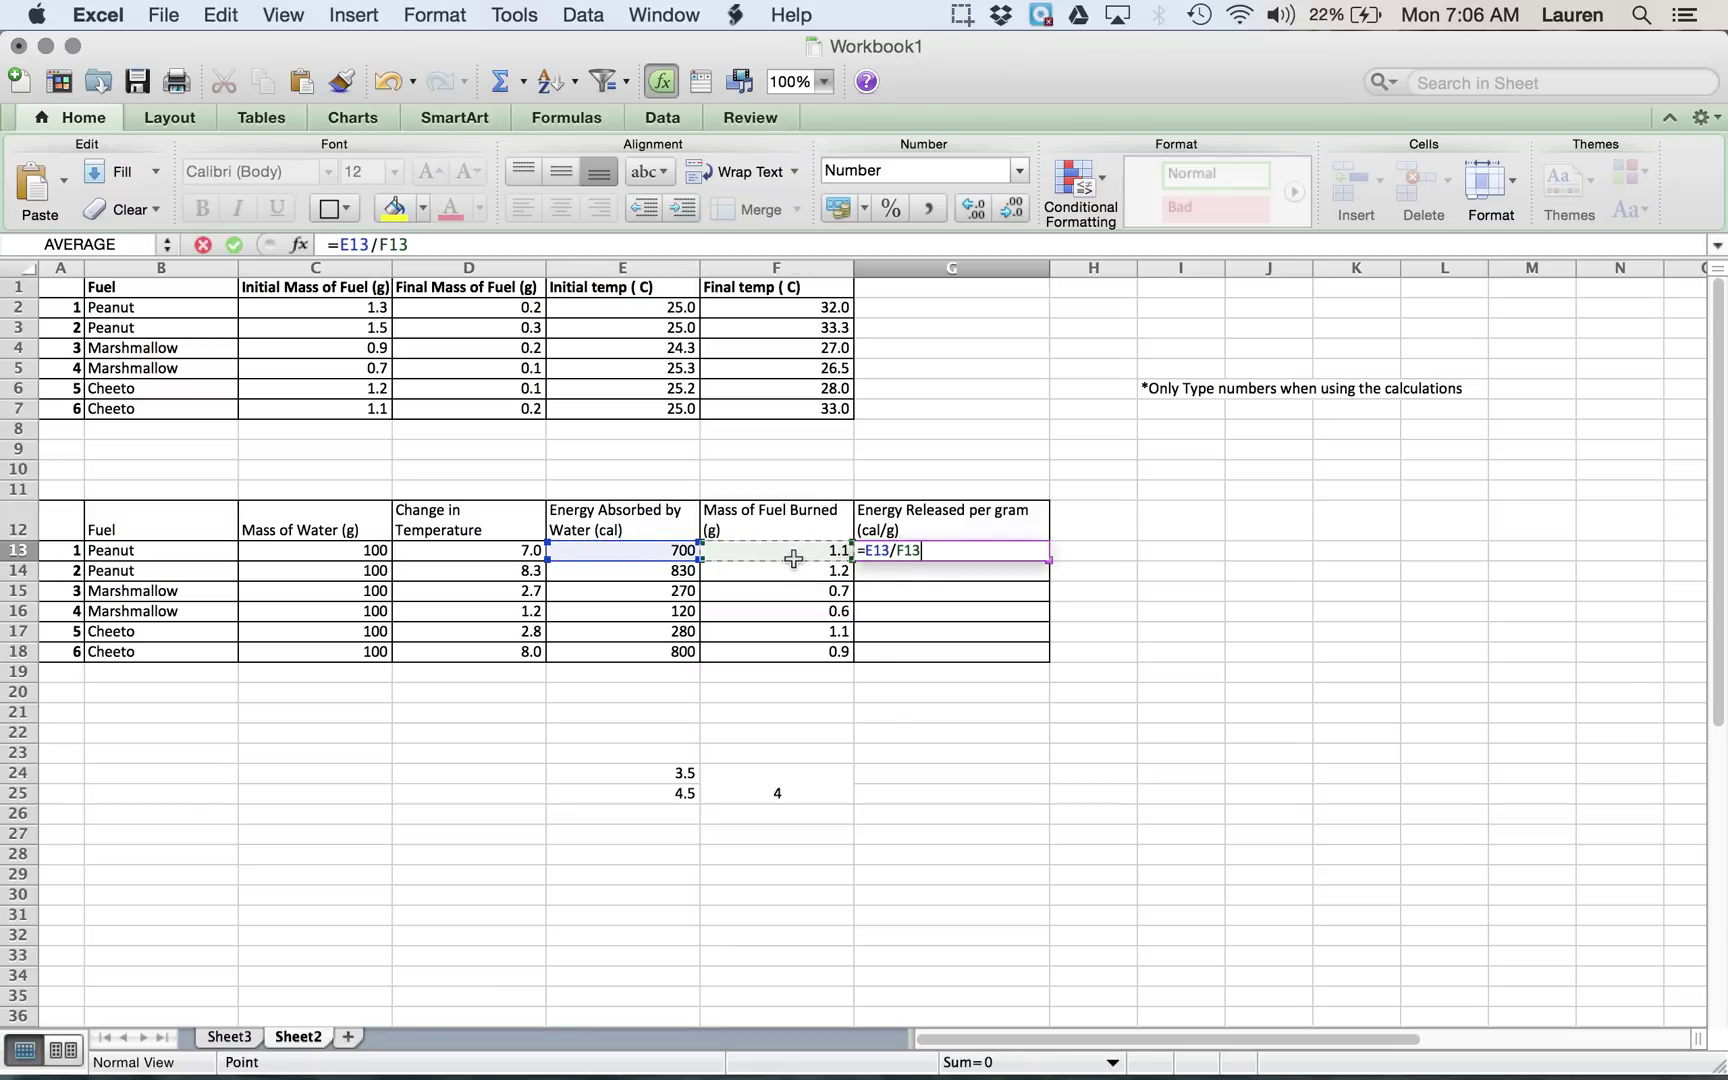
key(Return)
click(1010, 553)
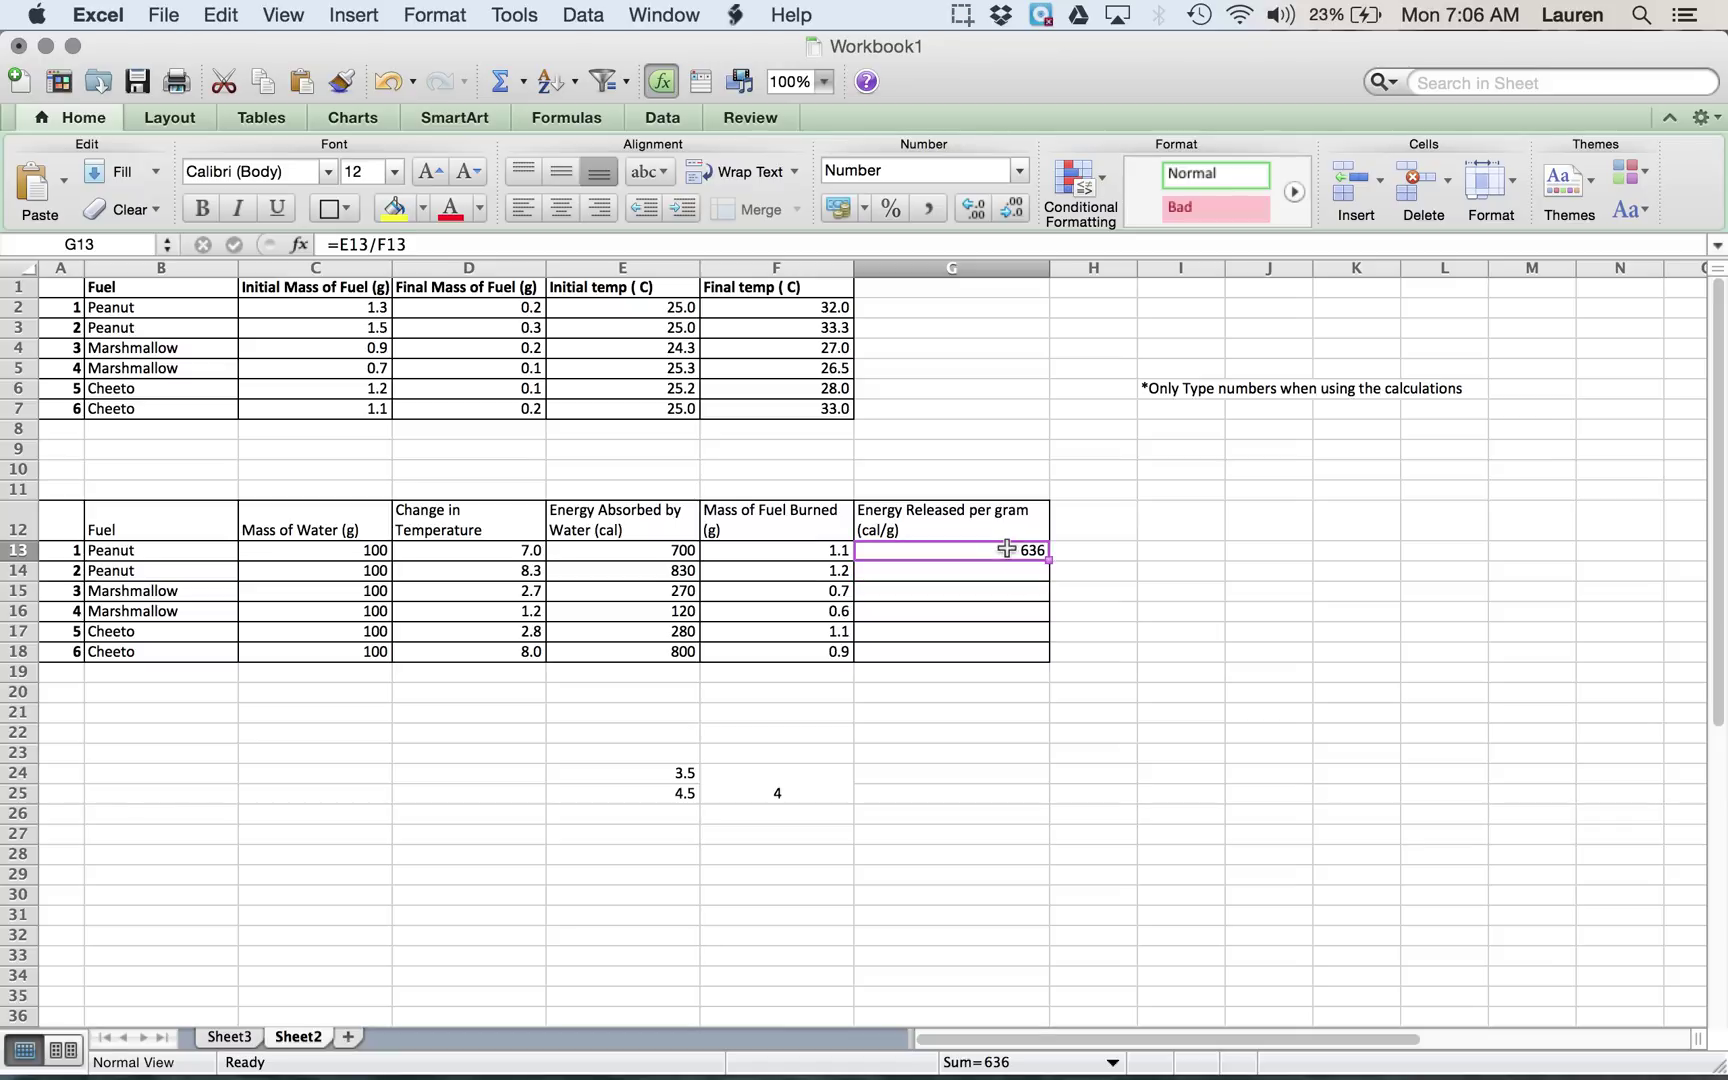
drag(1049, 563, 1049, 660)
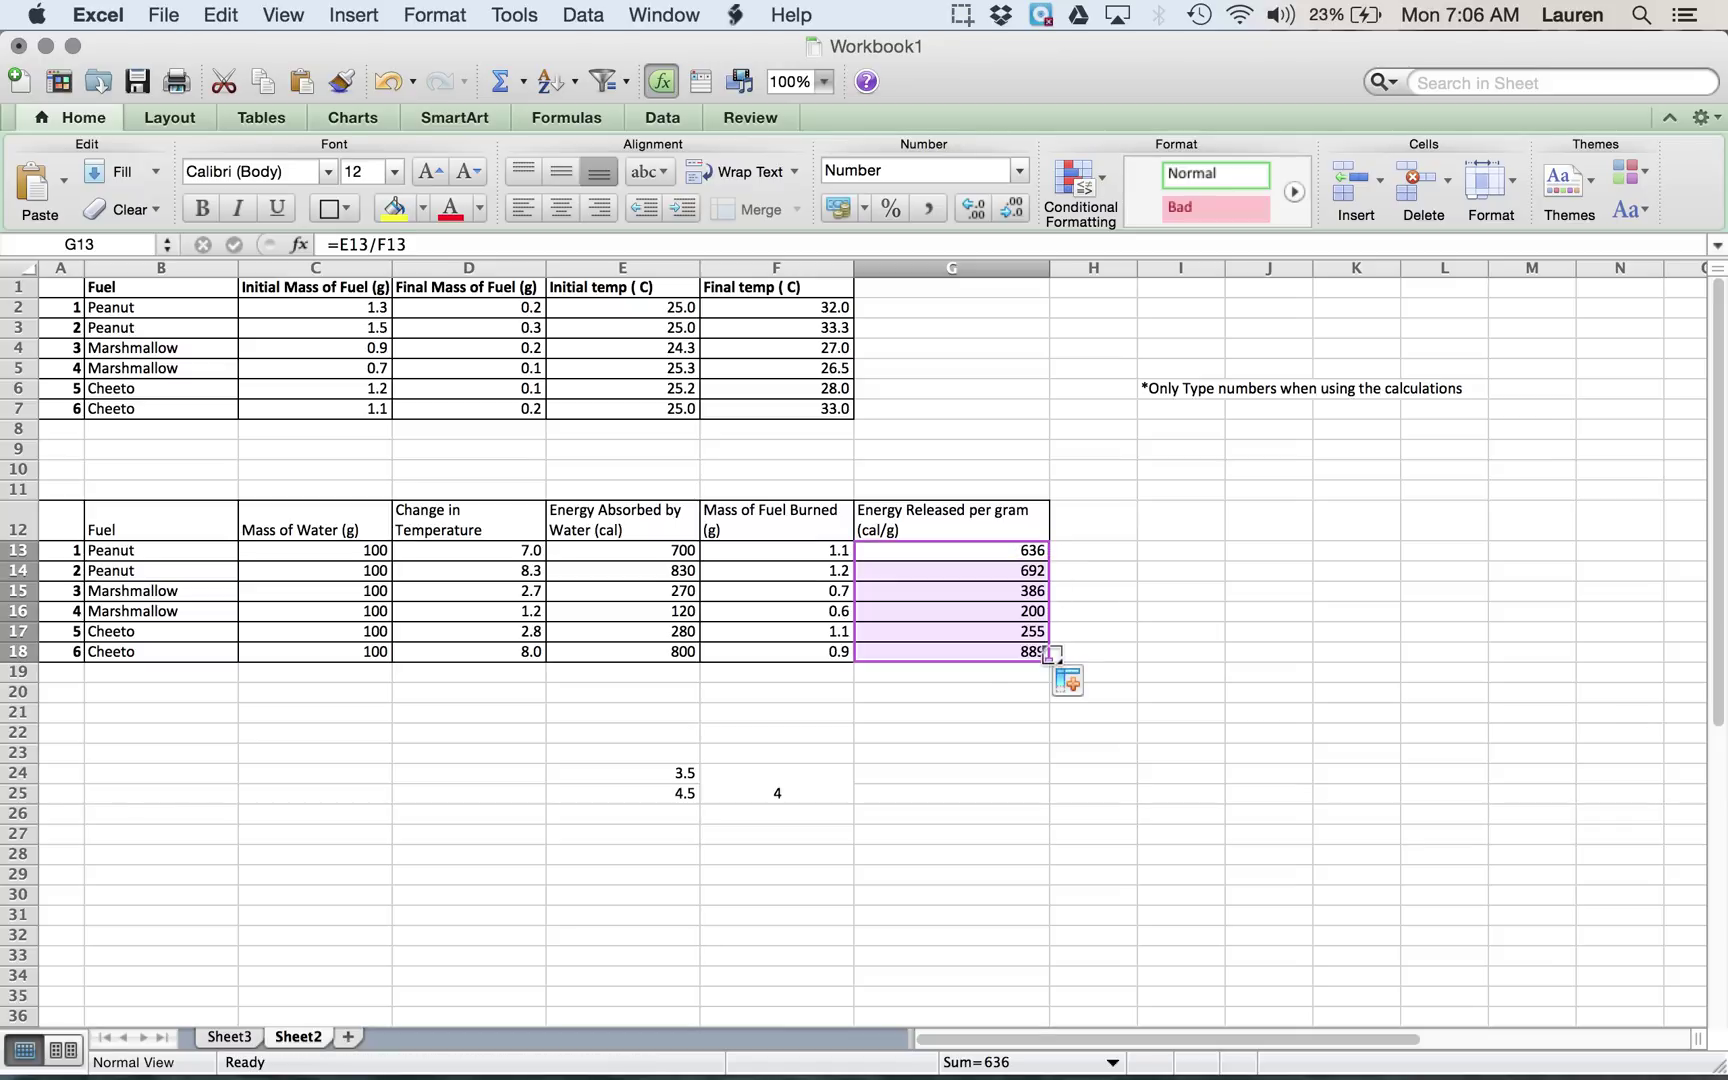
- Show G12:G18 as whole numbers, reading 636, 692, 386, 200, 255 and 889
click(965, 715)
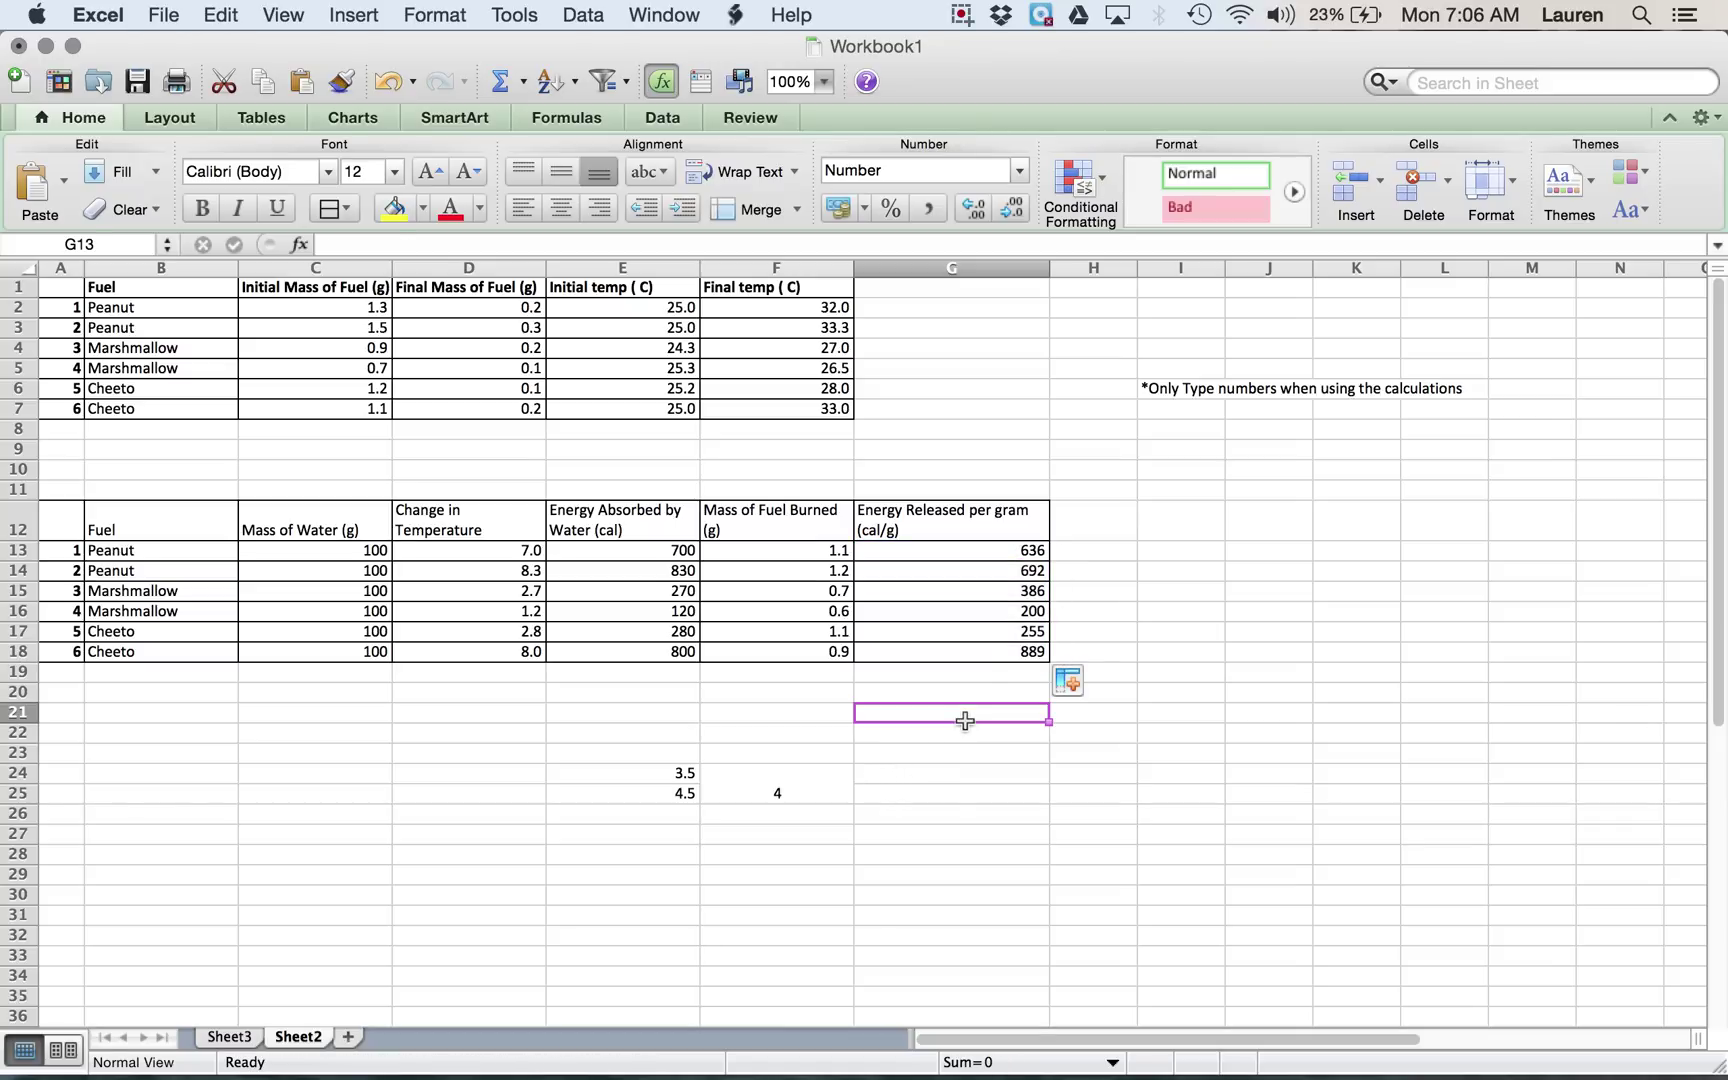
drag(987, 652, 987, 540)
click(965, 650)
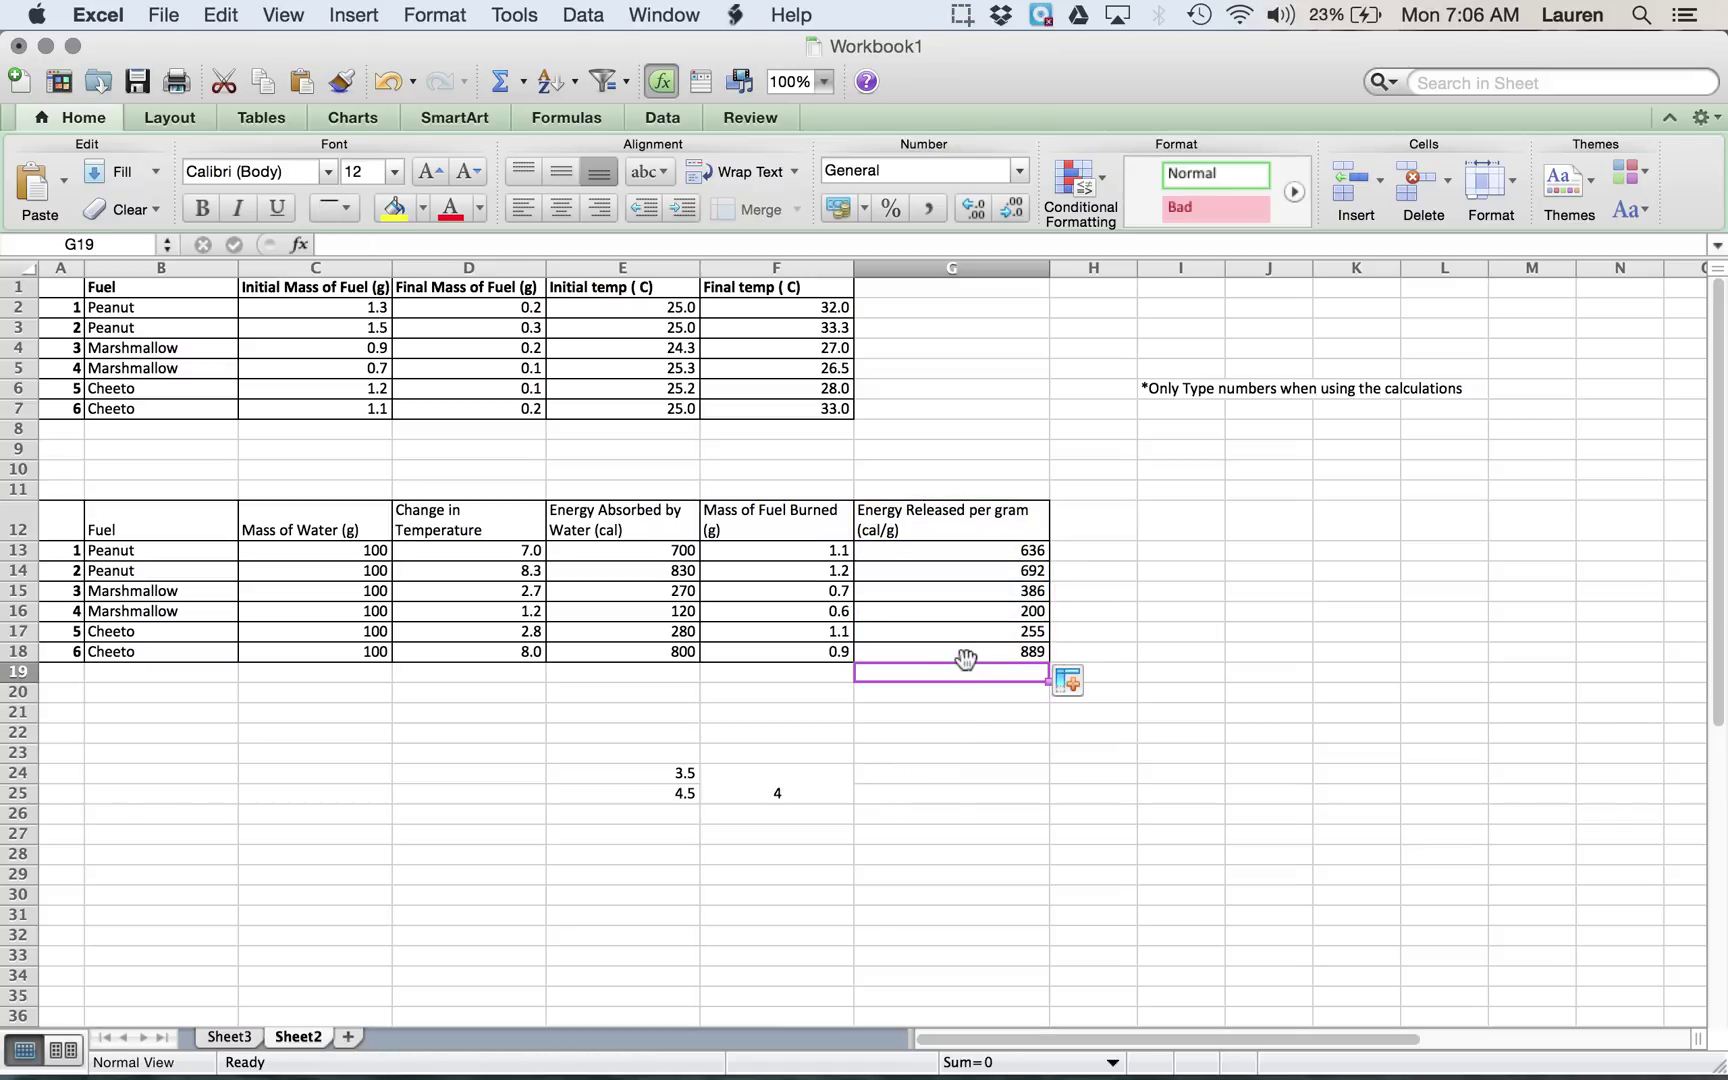
drag(965, 660, 963, 578)
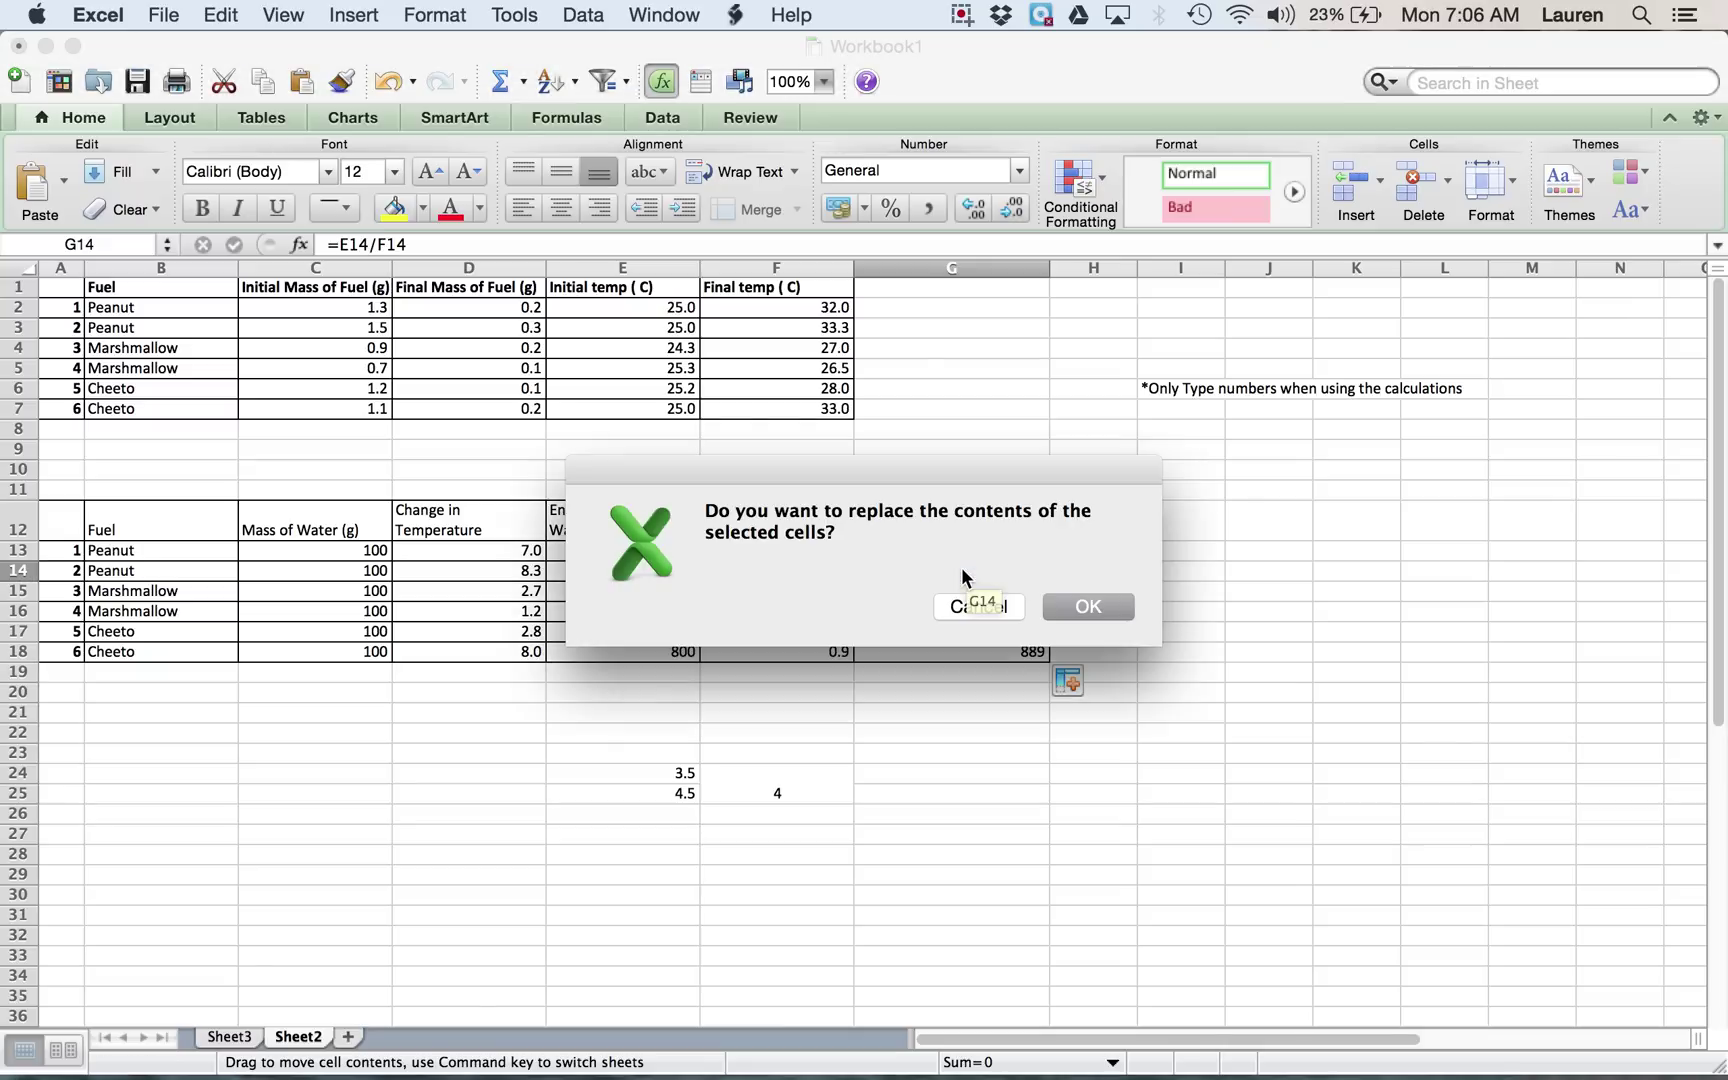
click(1018, 607)
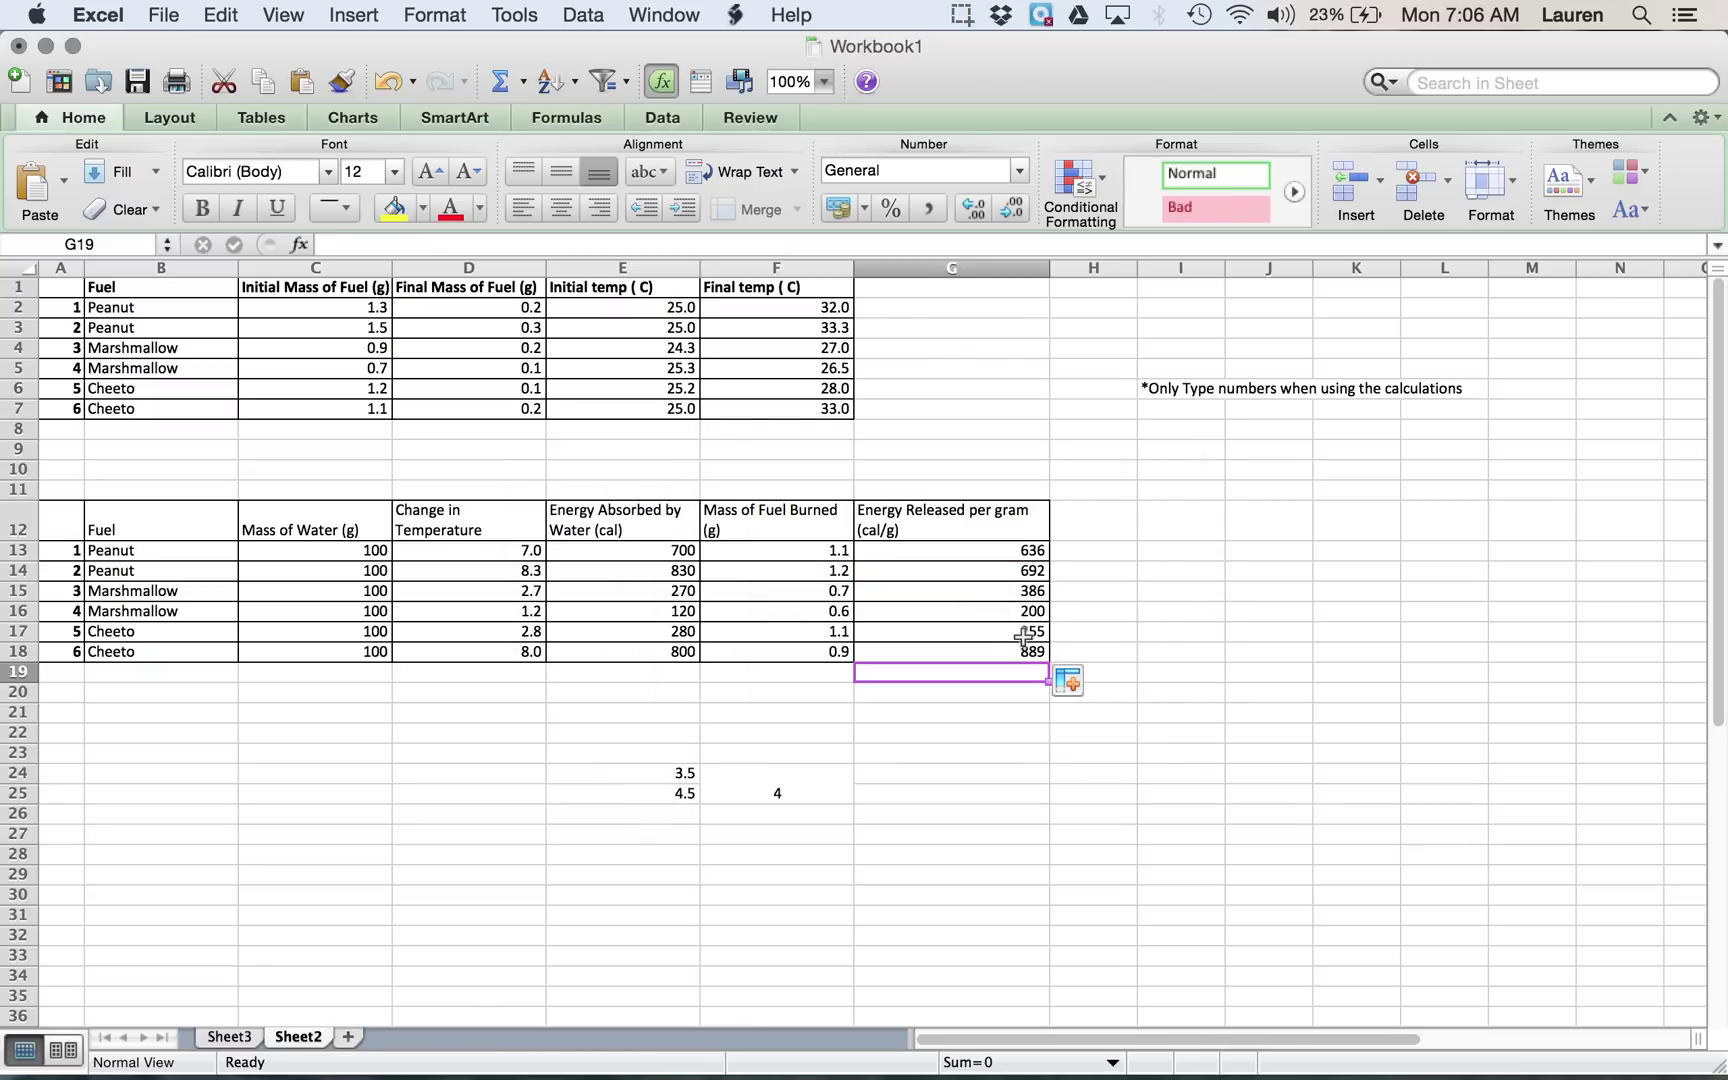
drag(985, 648, 990, 515)
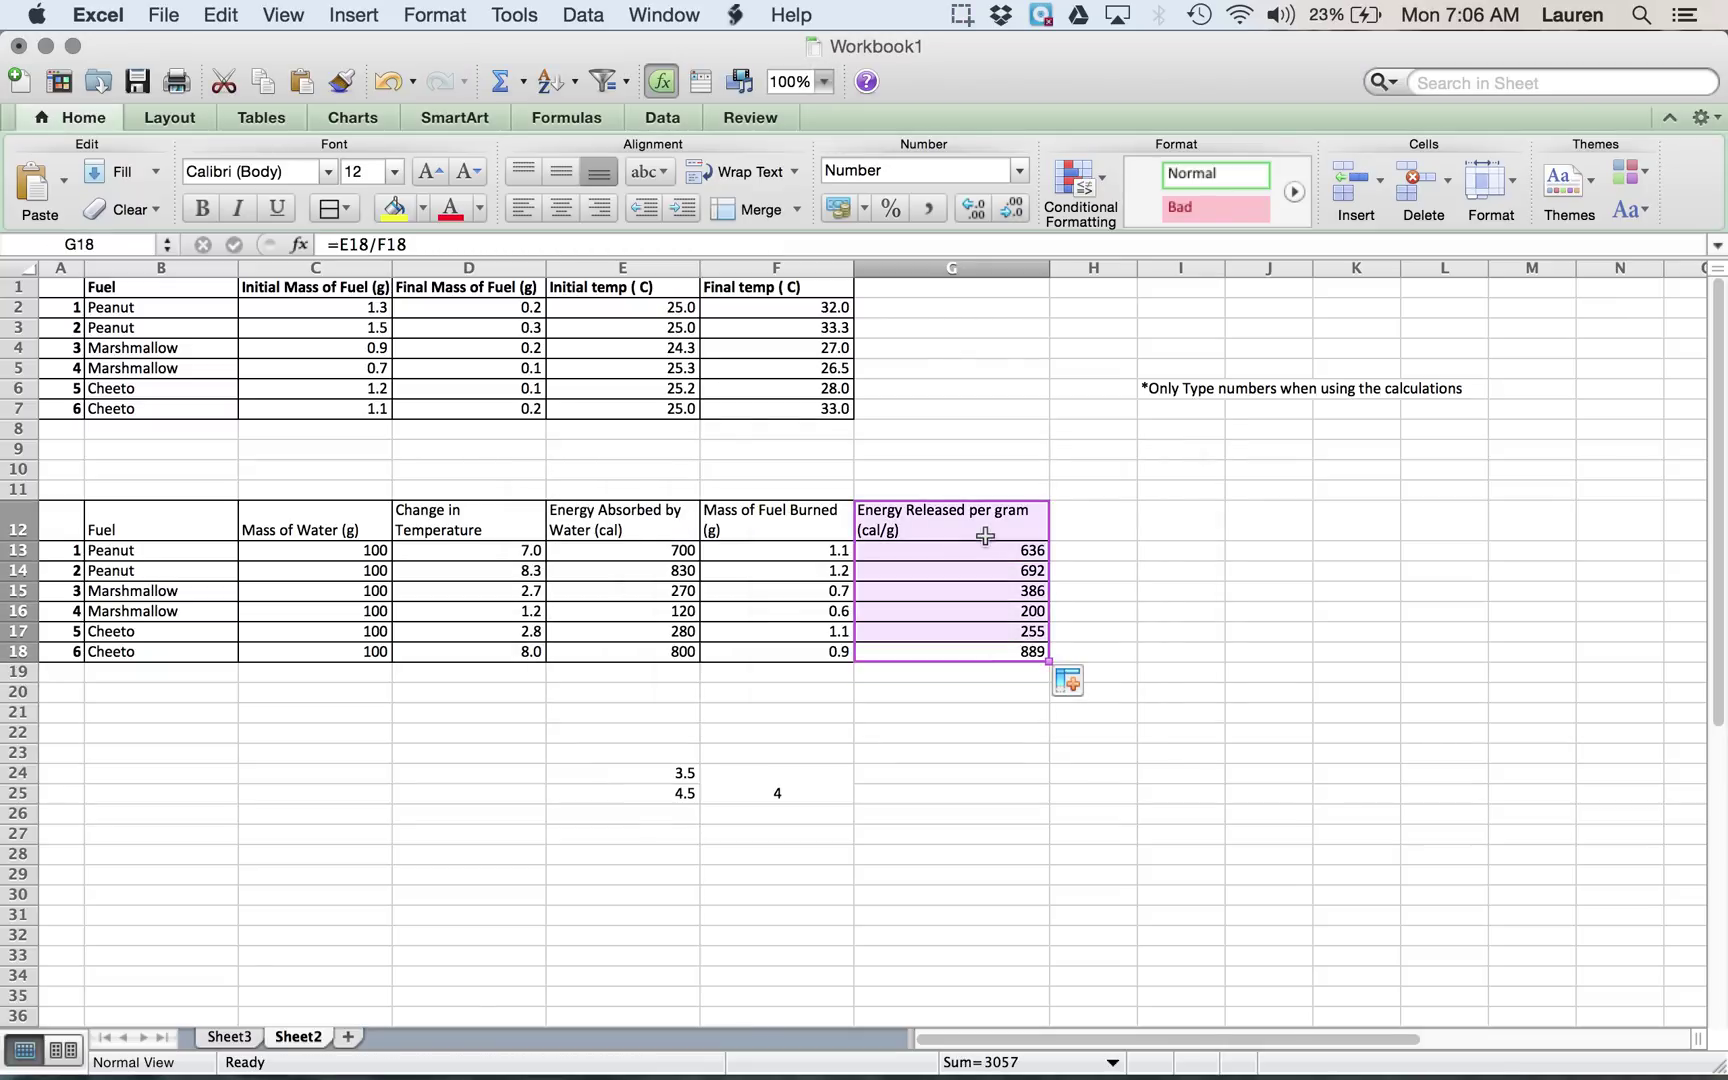
click(973, 208)
click(973, 208)
click(973, 208)
click(973, 208)
click(973, 208)
click(1013, 208)
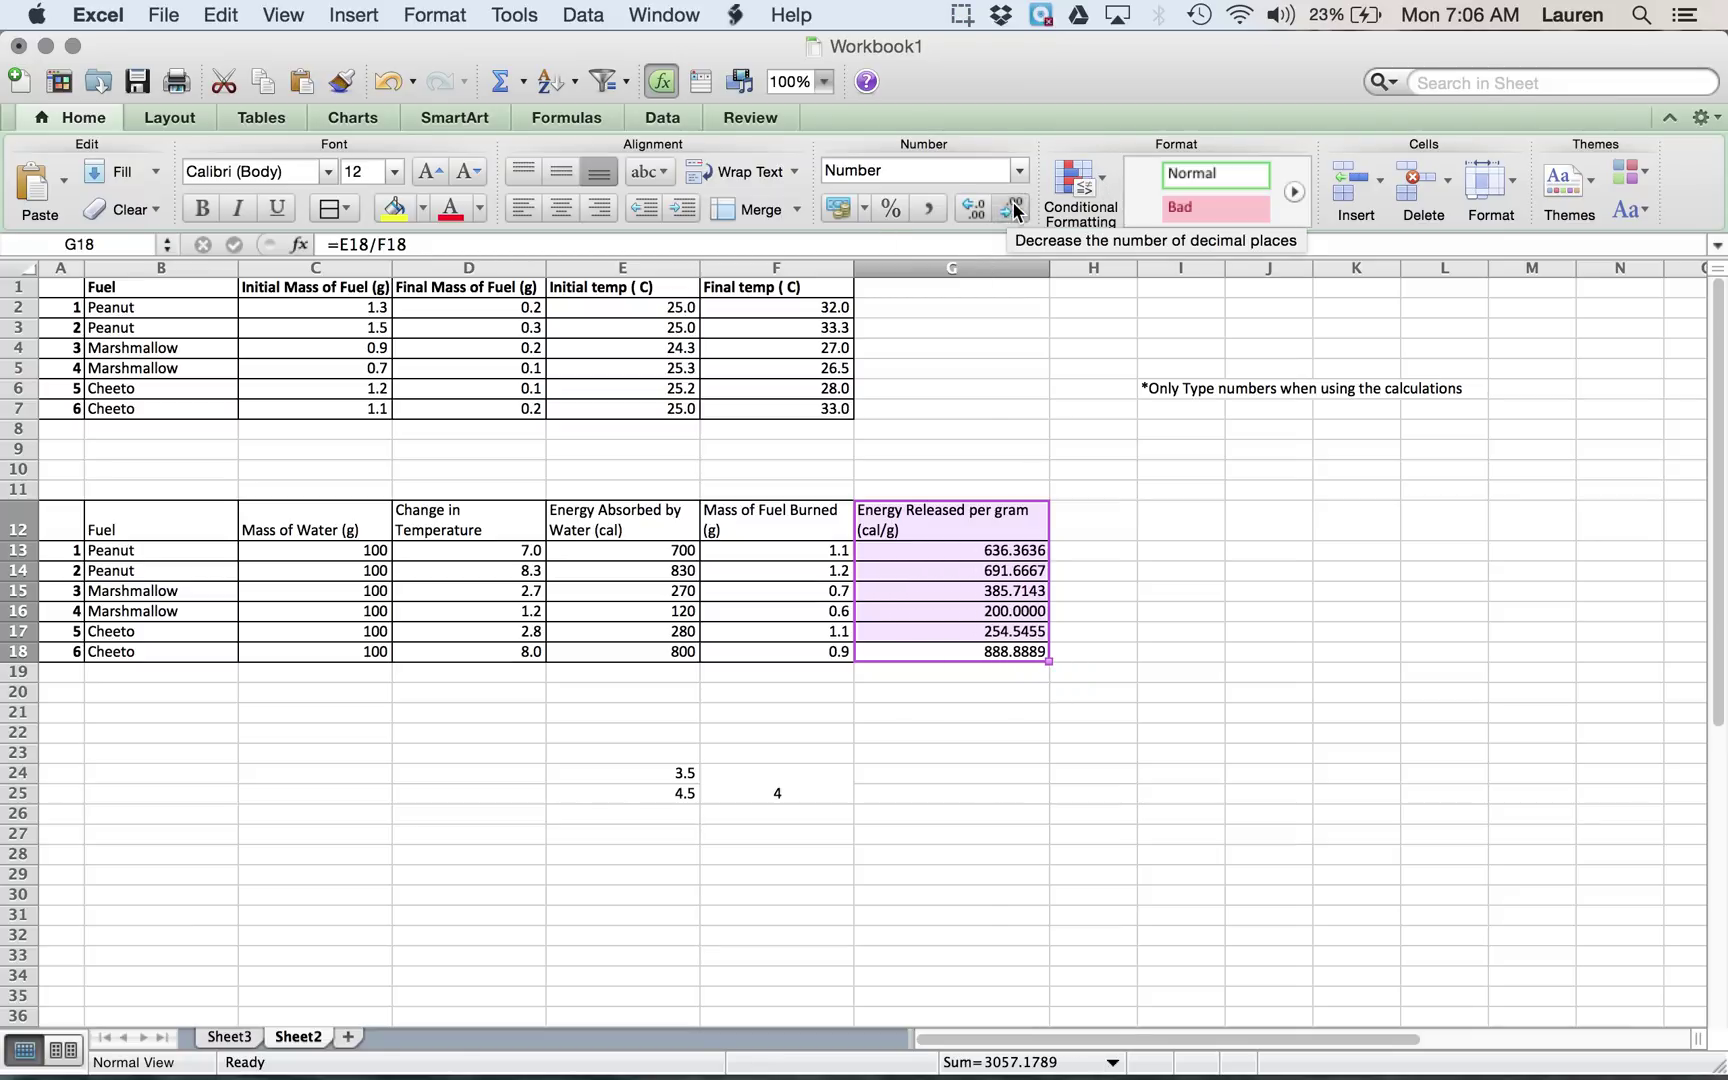
click(1013, 208)
click(1013, 208)
click(1013, 208)
click(1013, 208)
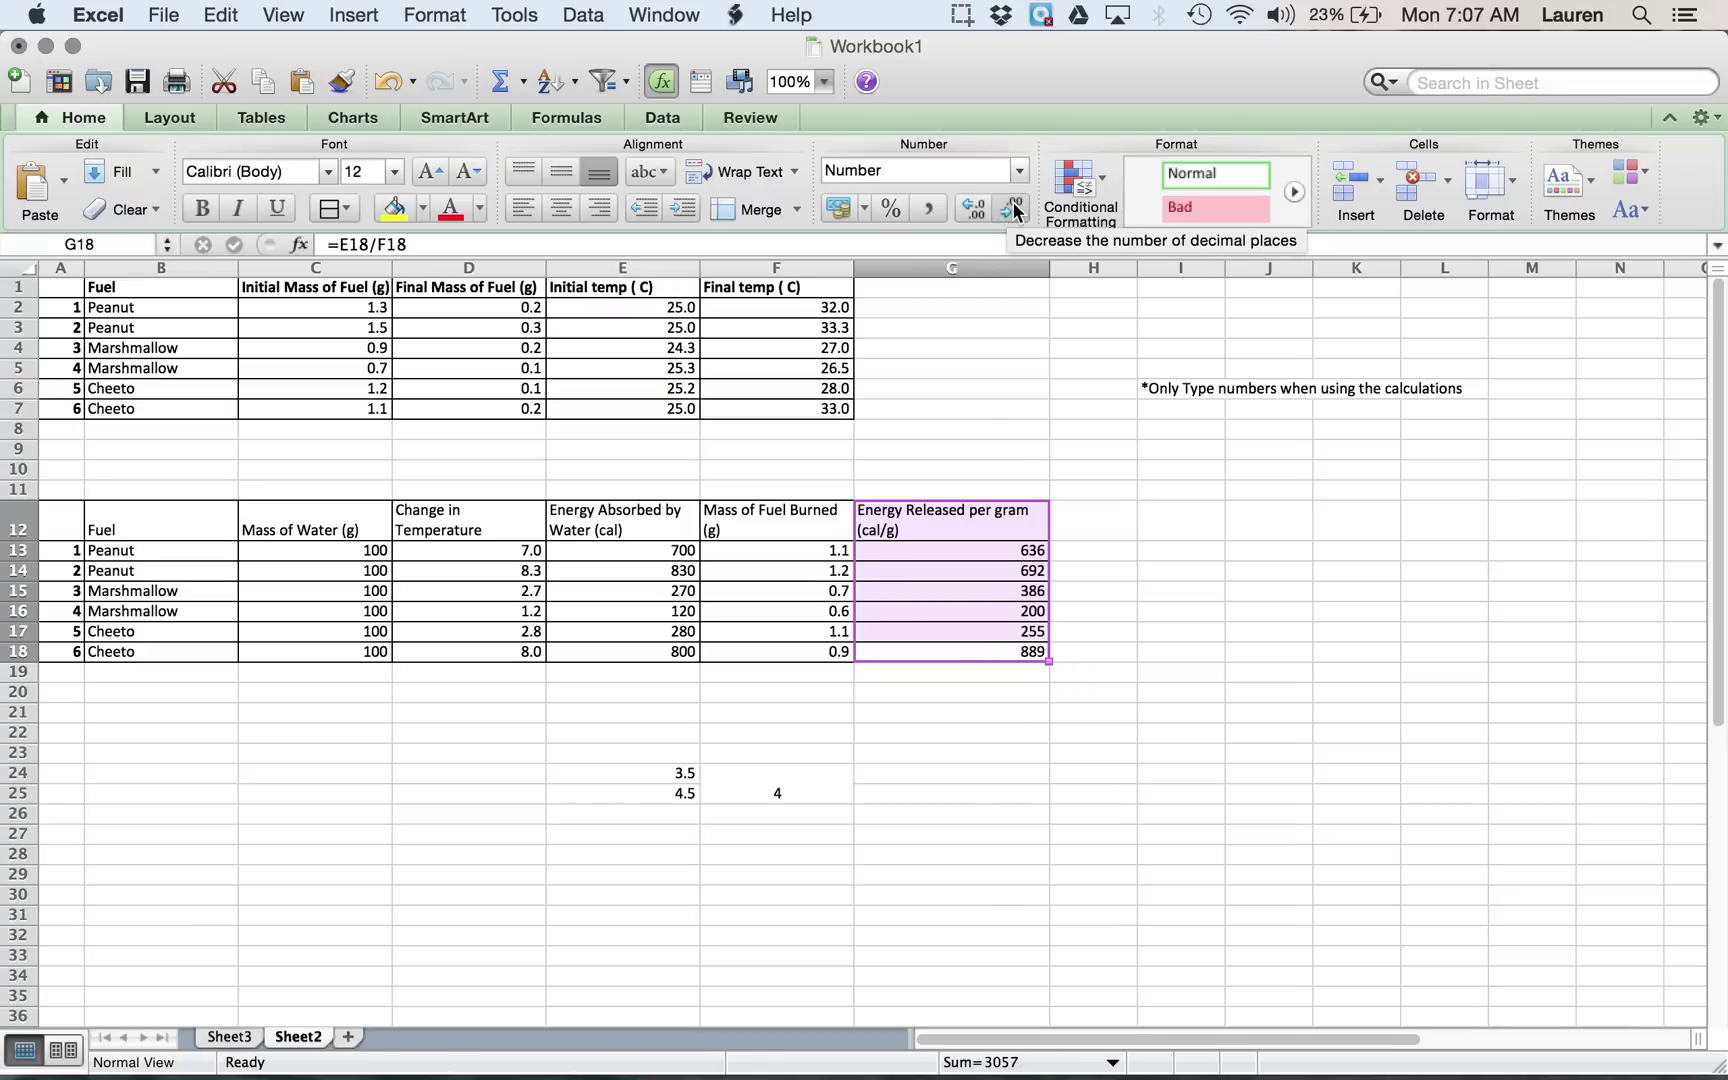
click(1016, 851)
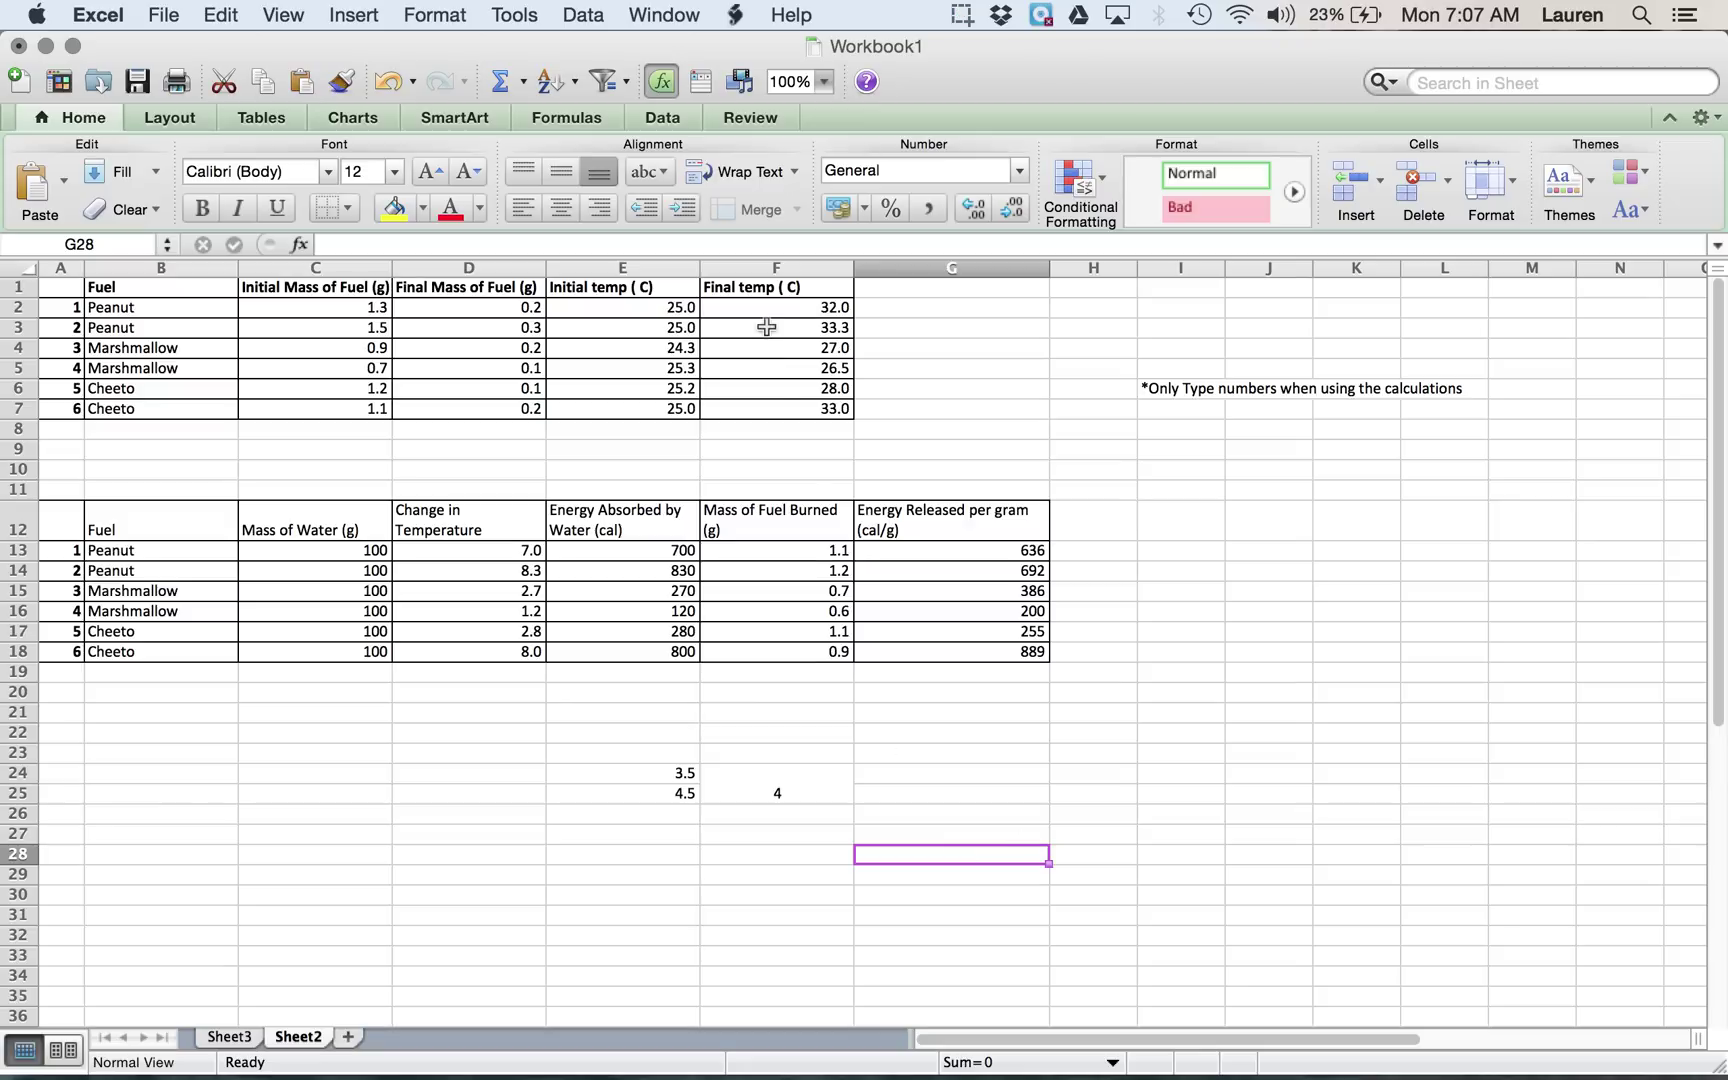
- Copy the experimental data table A1:F7 and switch to the Word lab report
drag(795, 405, 60, 290)
click(60, 308)
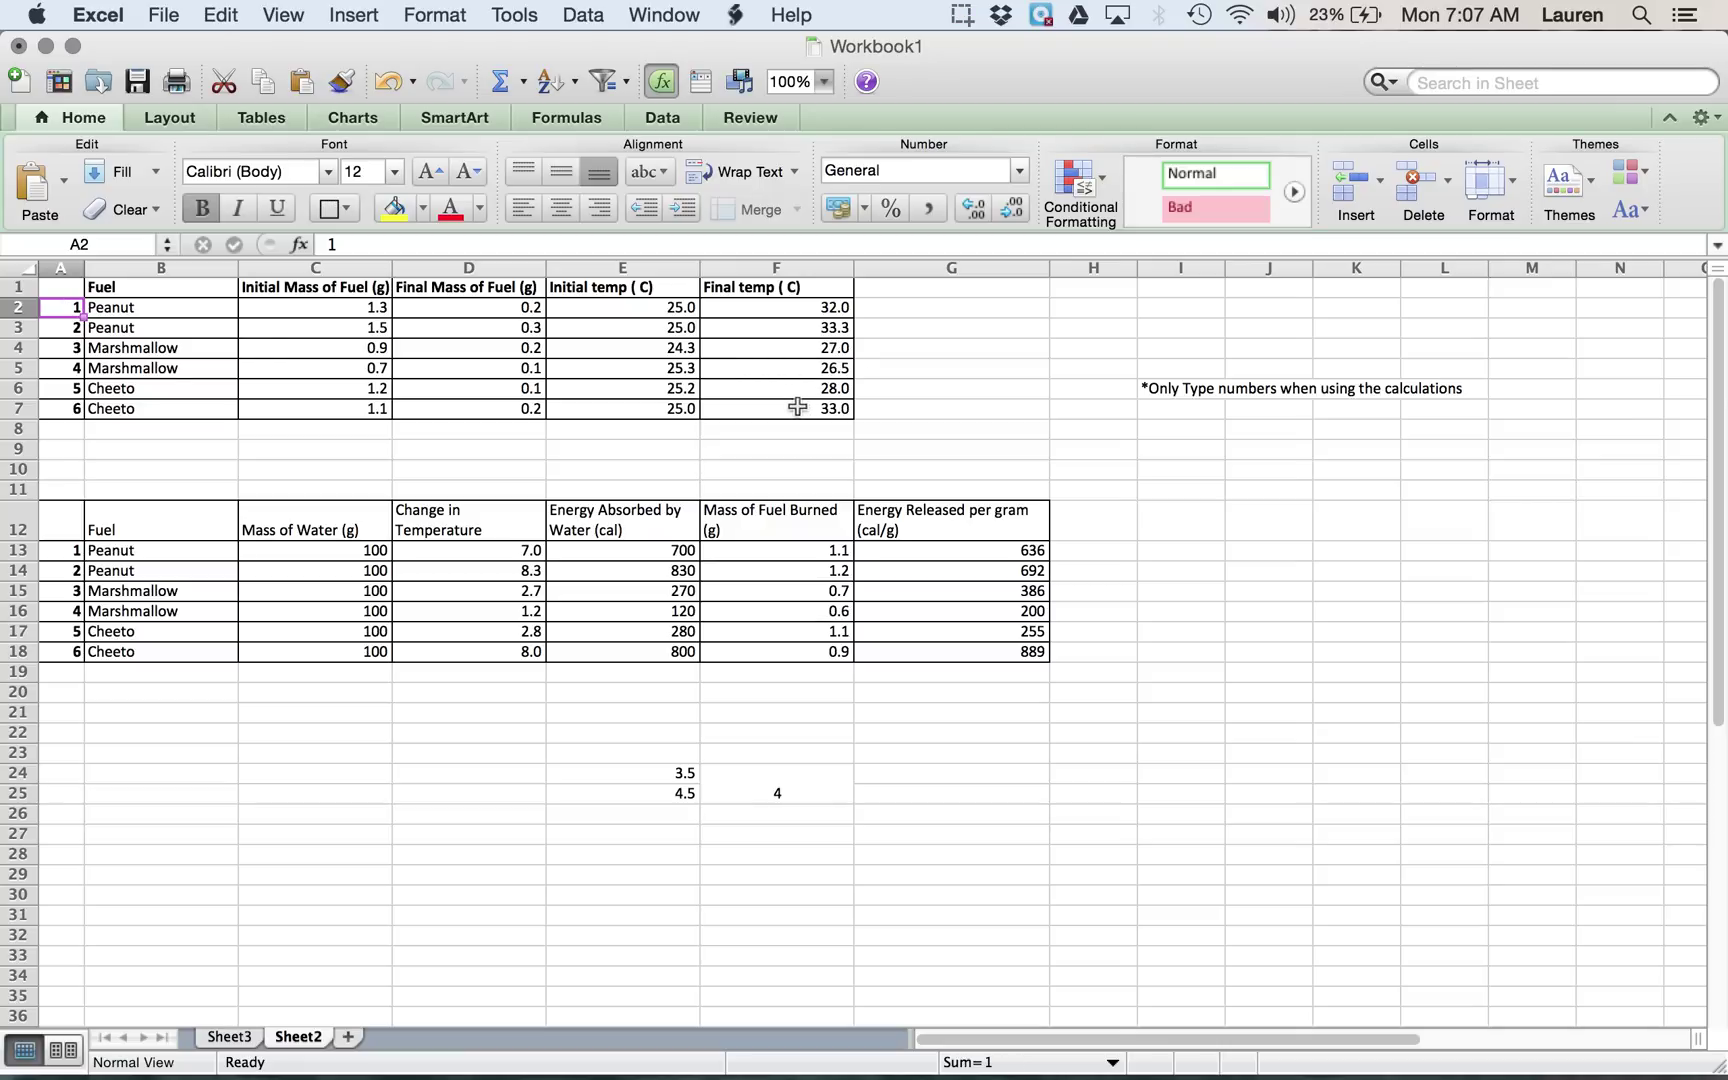
drag(797, 406, 60, 290)
right_click(75, 294)
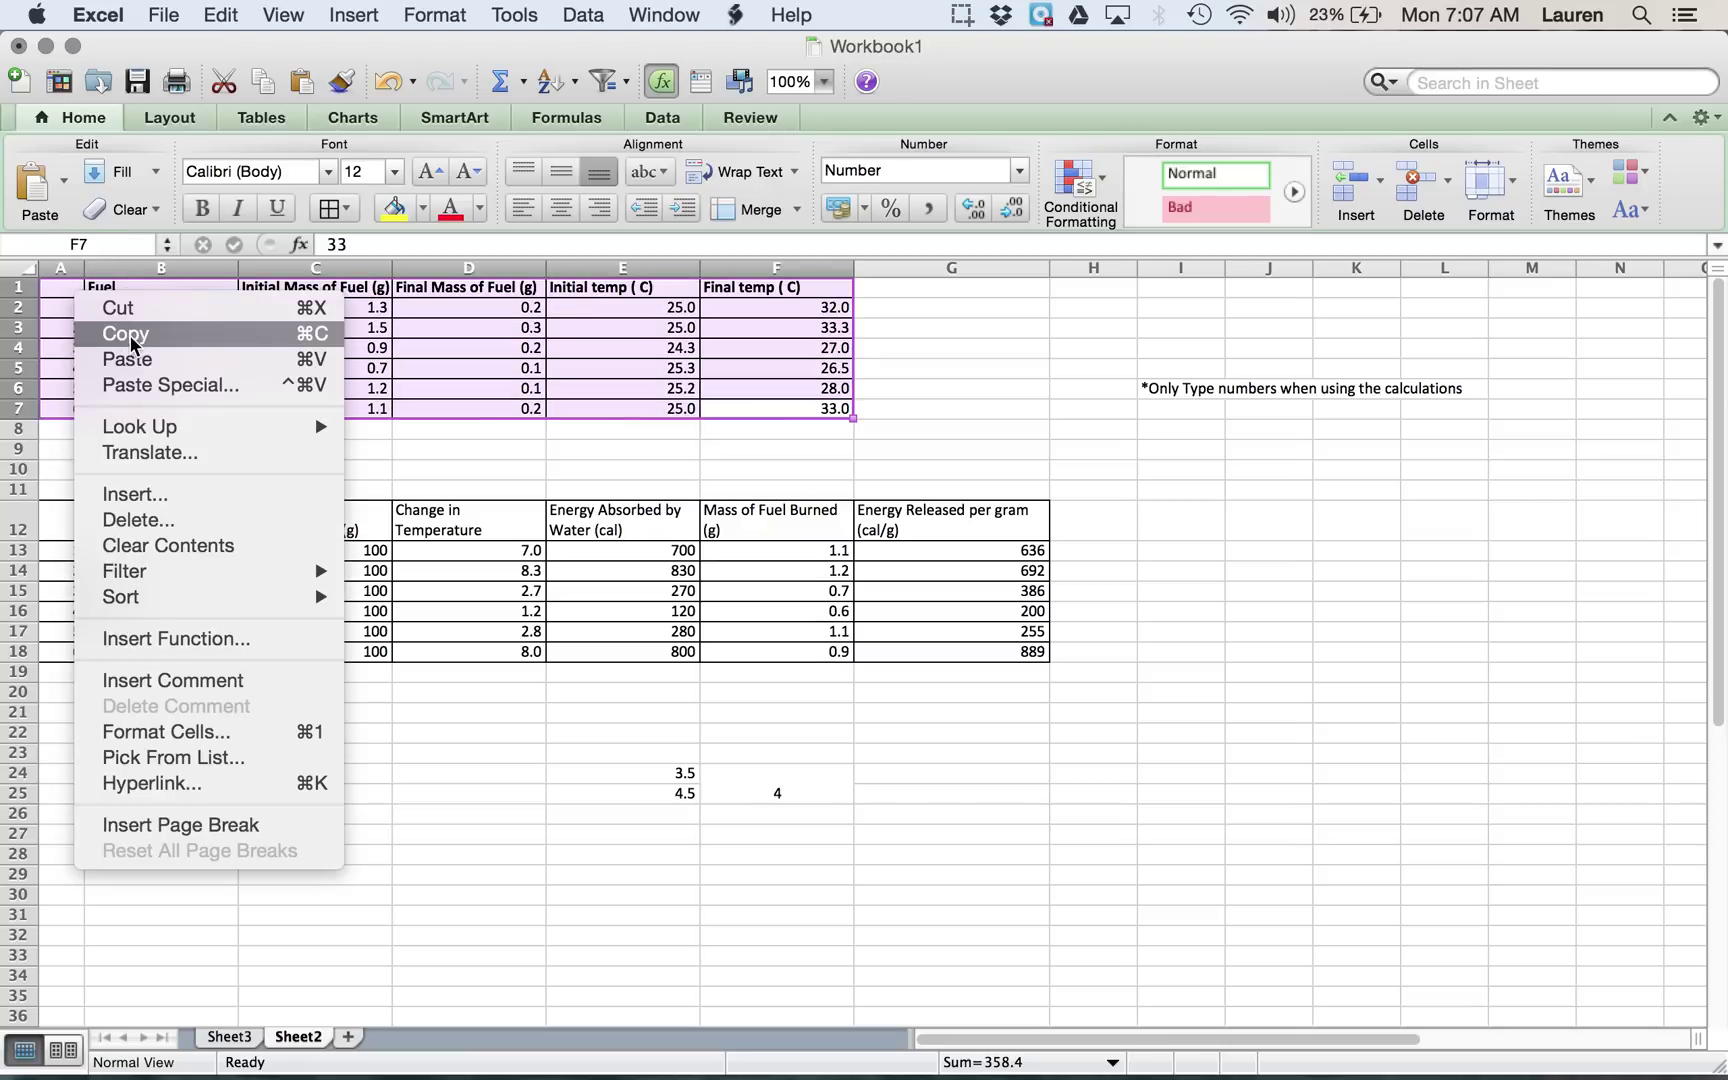
click(131, 340)
key(ctrl+Up)
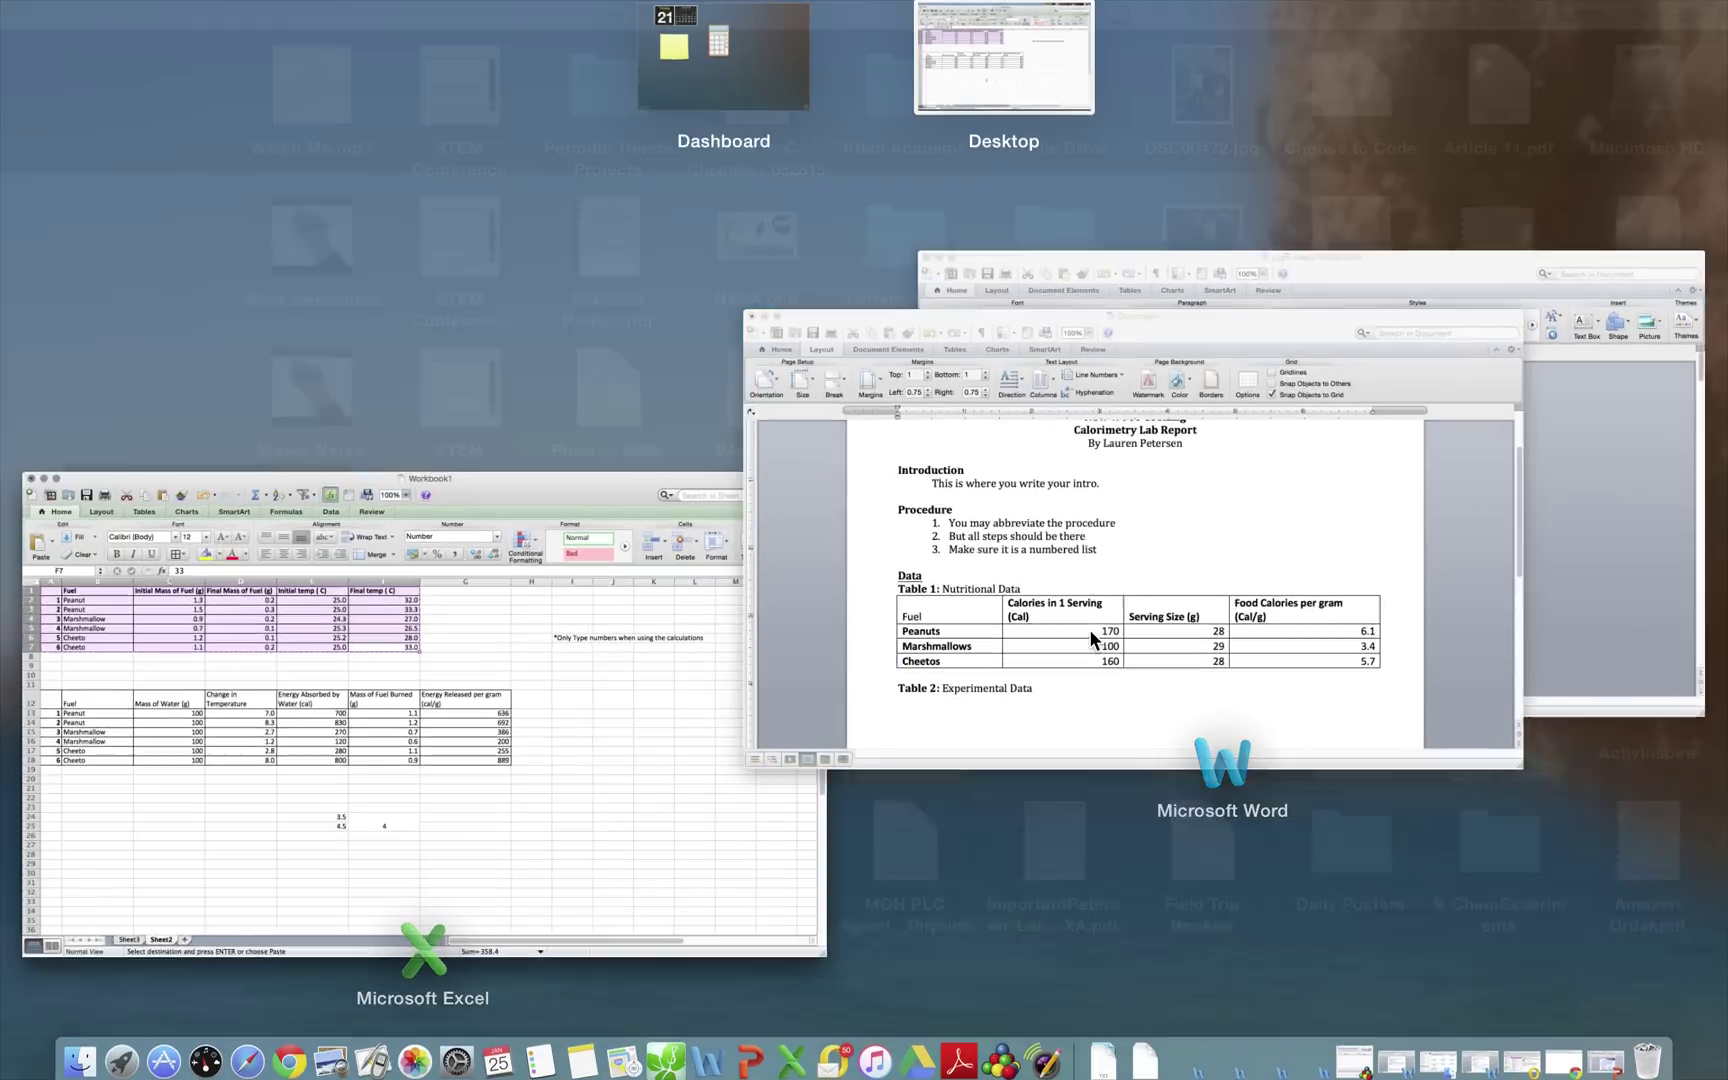
click(1089, 629)
- Paste the experimental data under the Table 2 caption and AutoFit its columns to contents
click(427, 879)
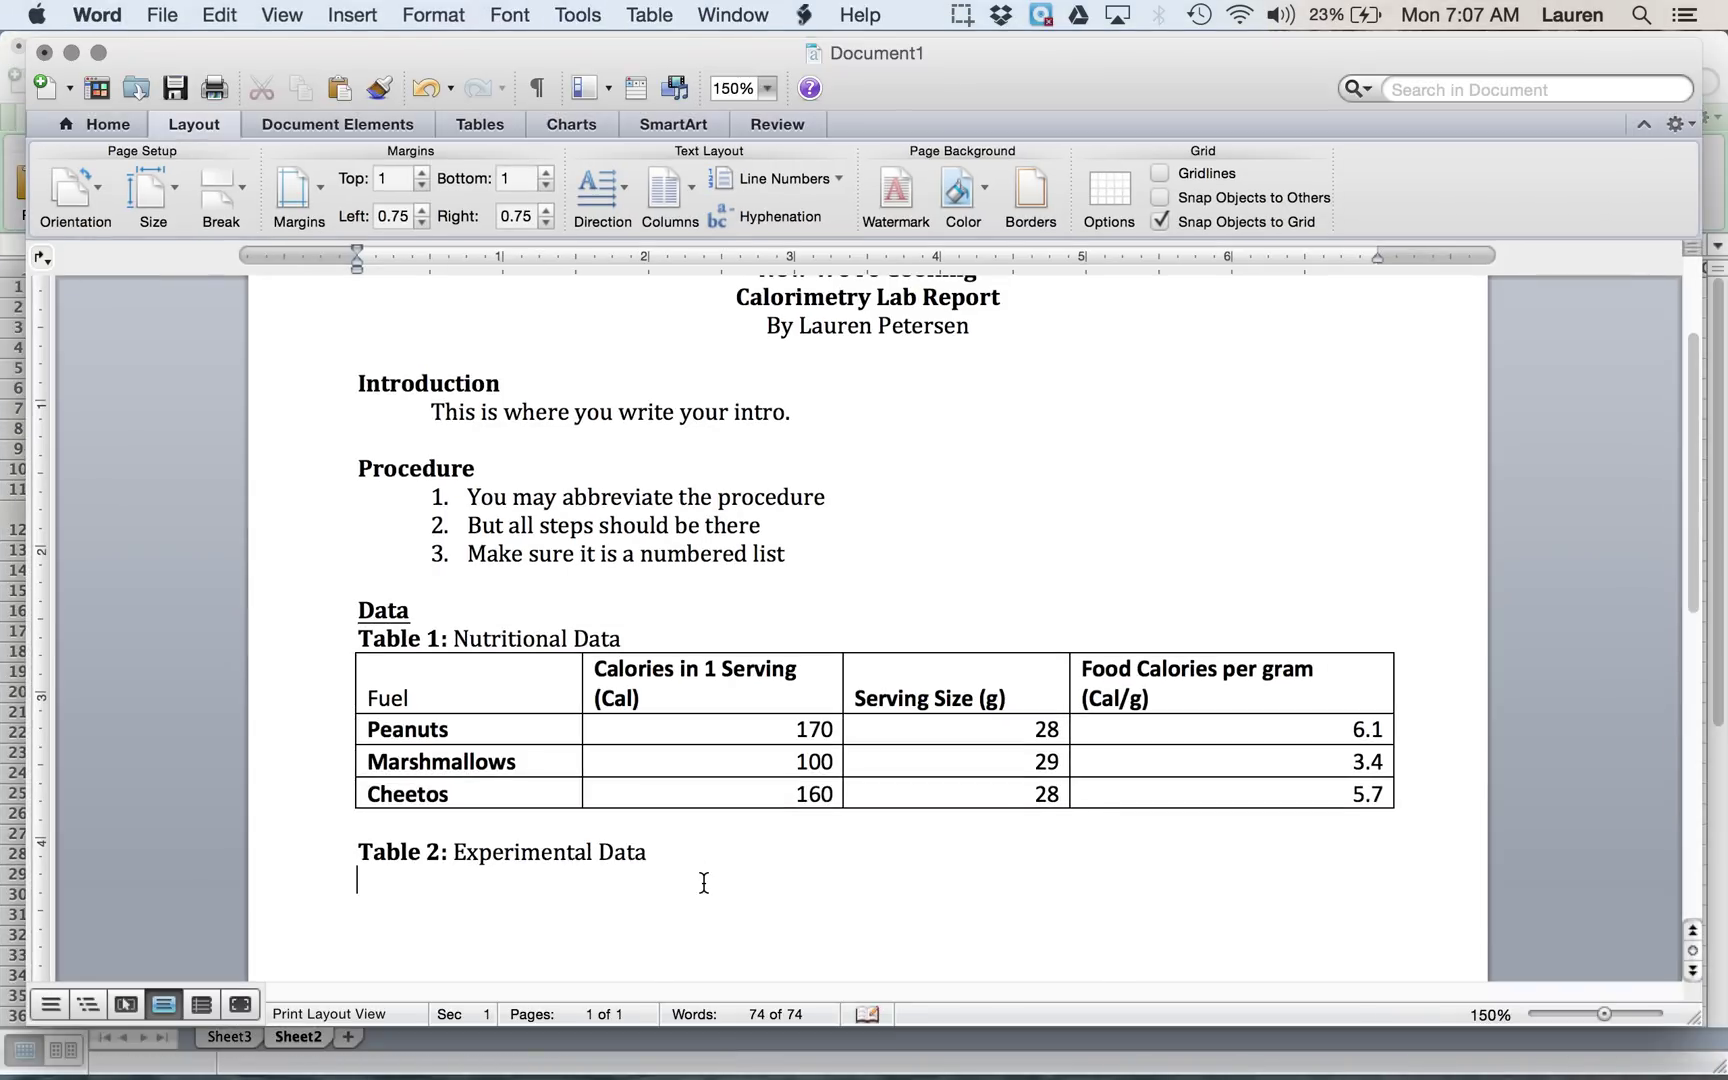
key(super+v)
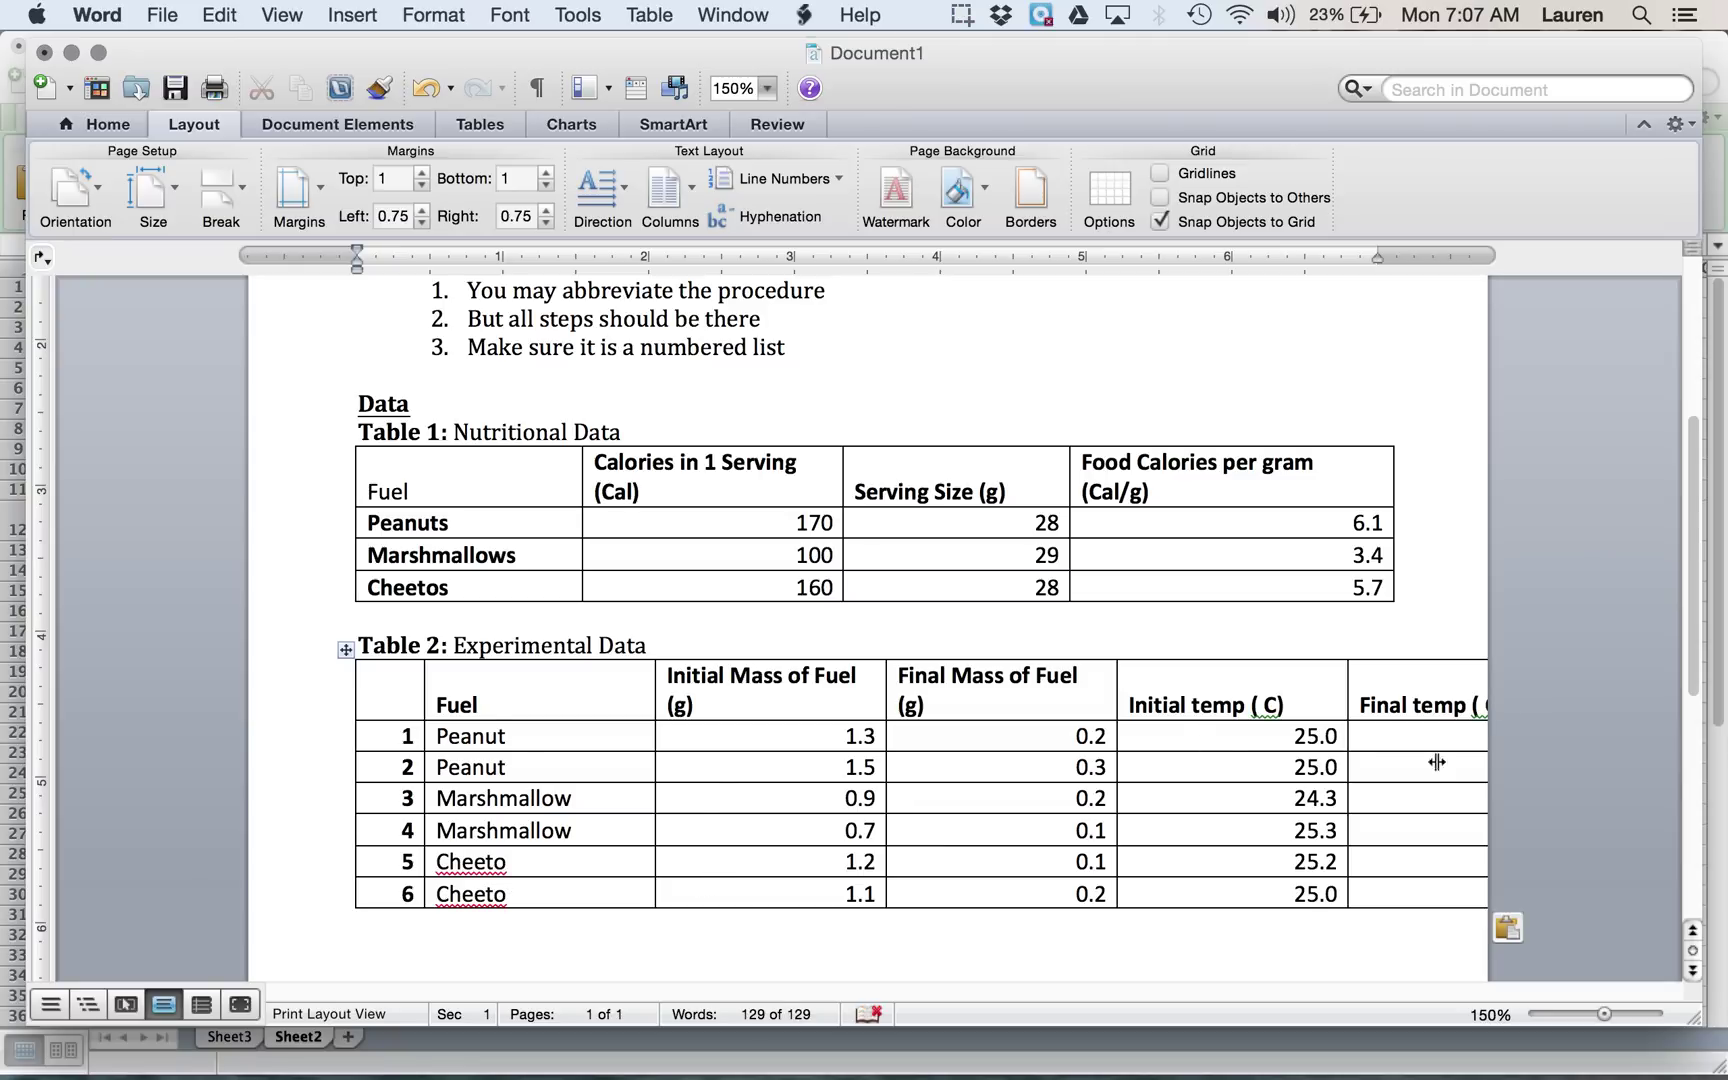
click(345, 650)
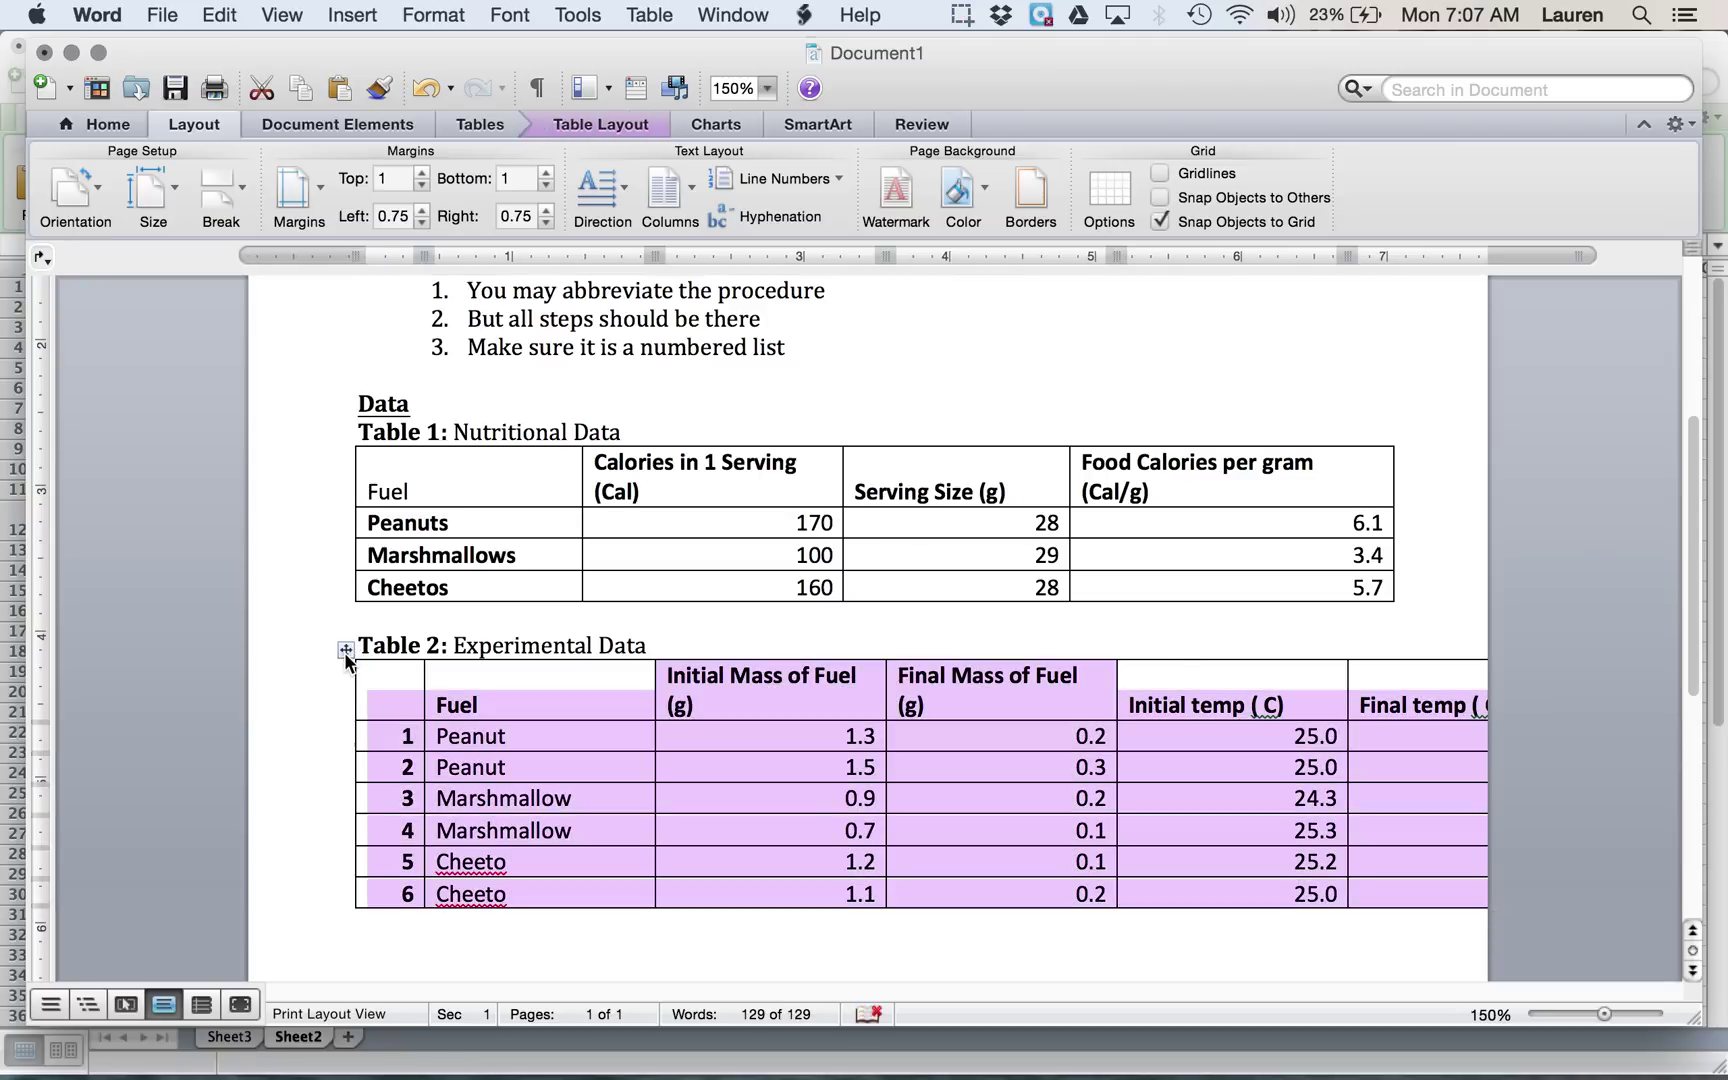
click(594, 119)
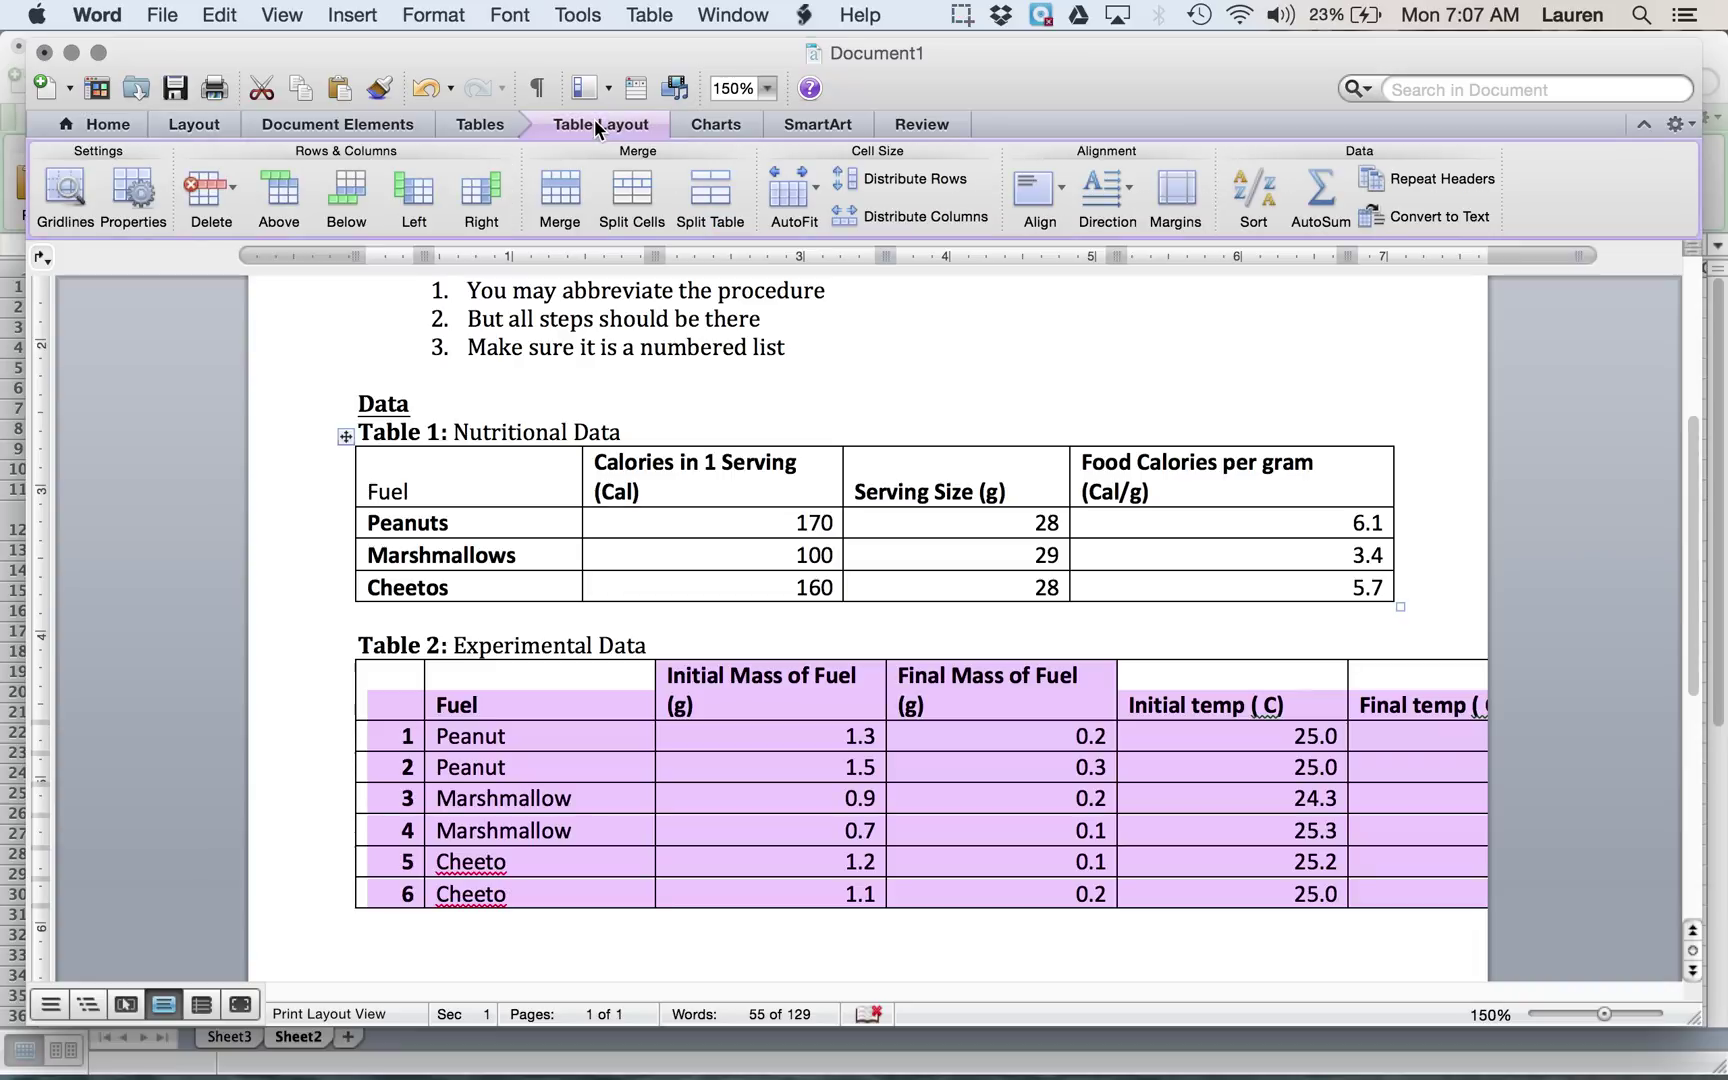
click(799, 189)
click(832, 248)
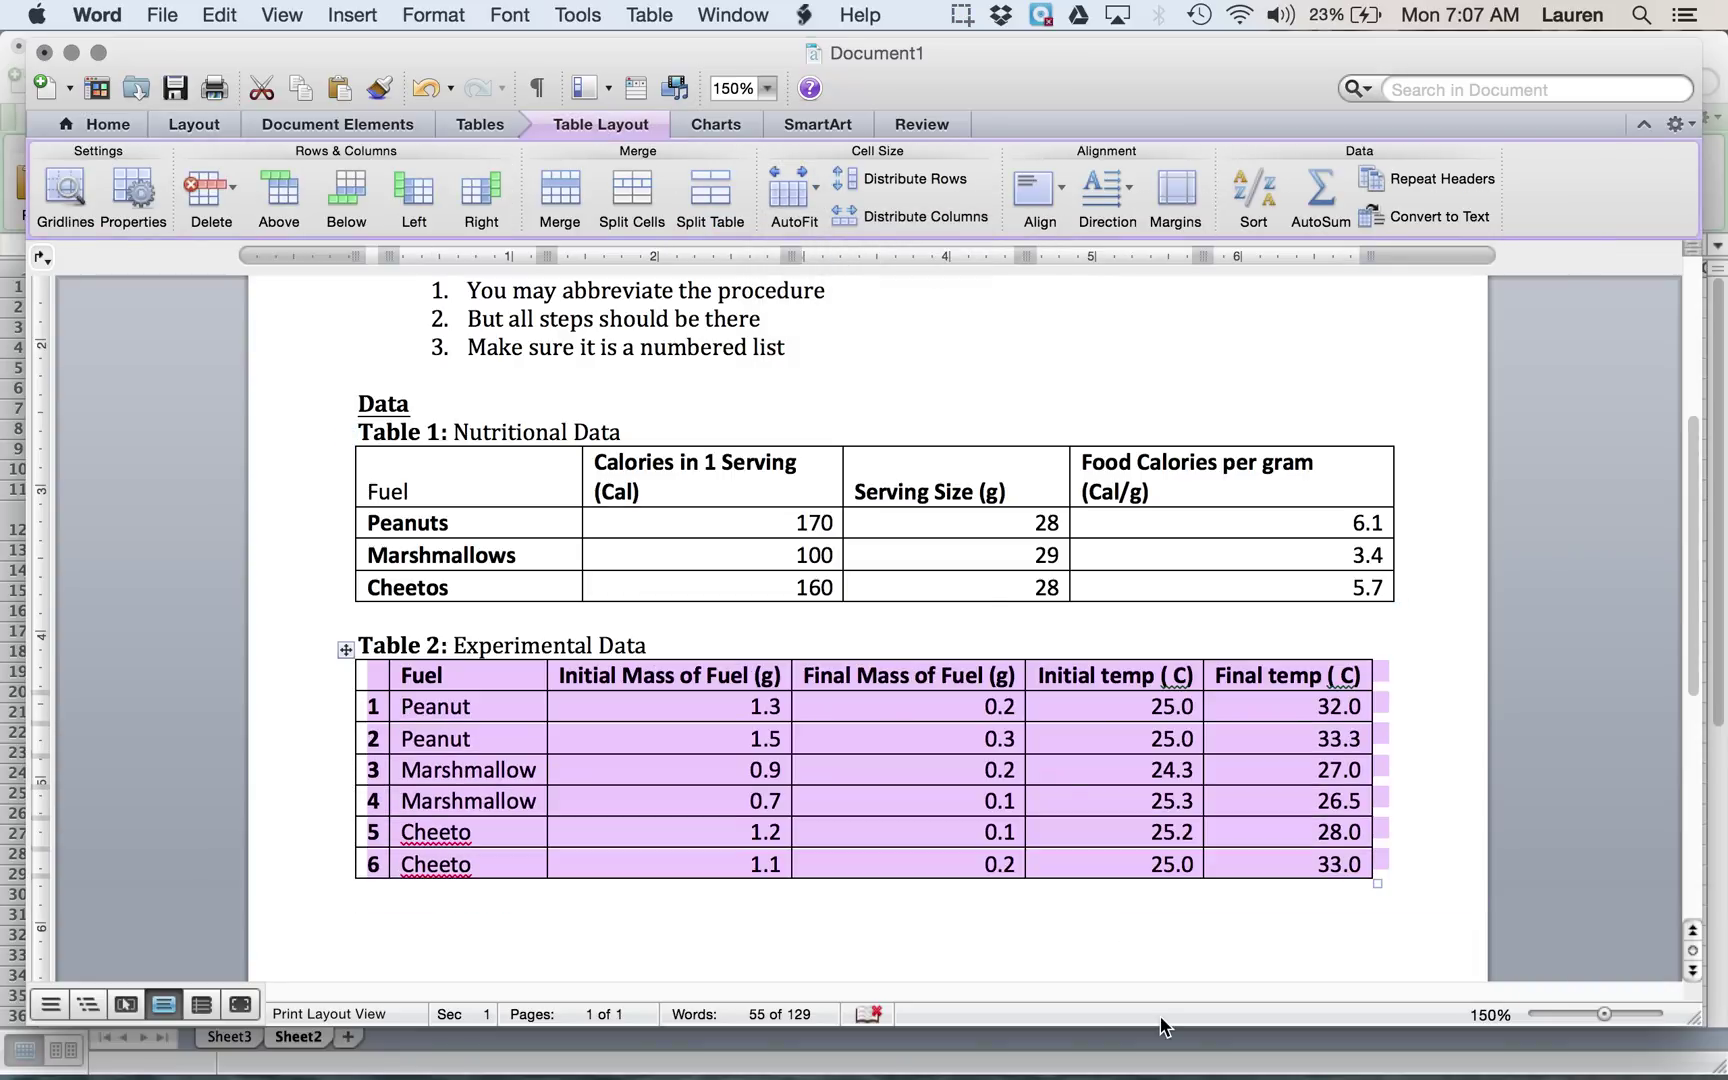
- Remove the stray spaces so both temperature headers read '(C)'
click(1172, 679)
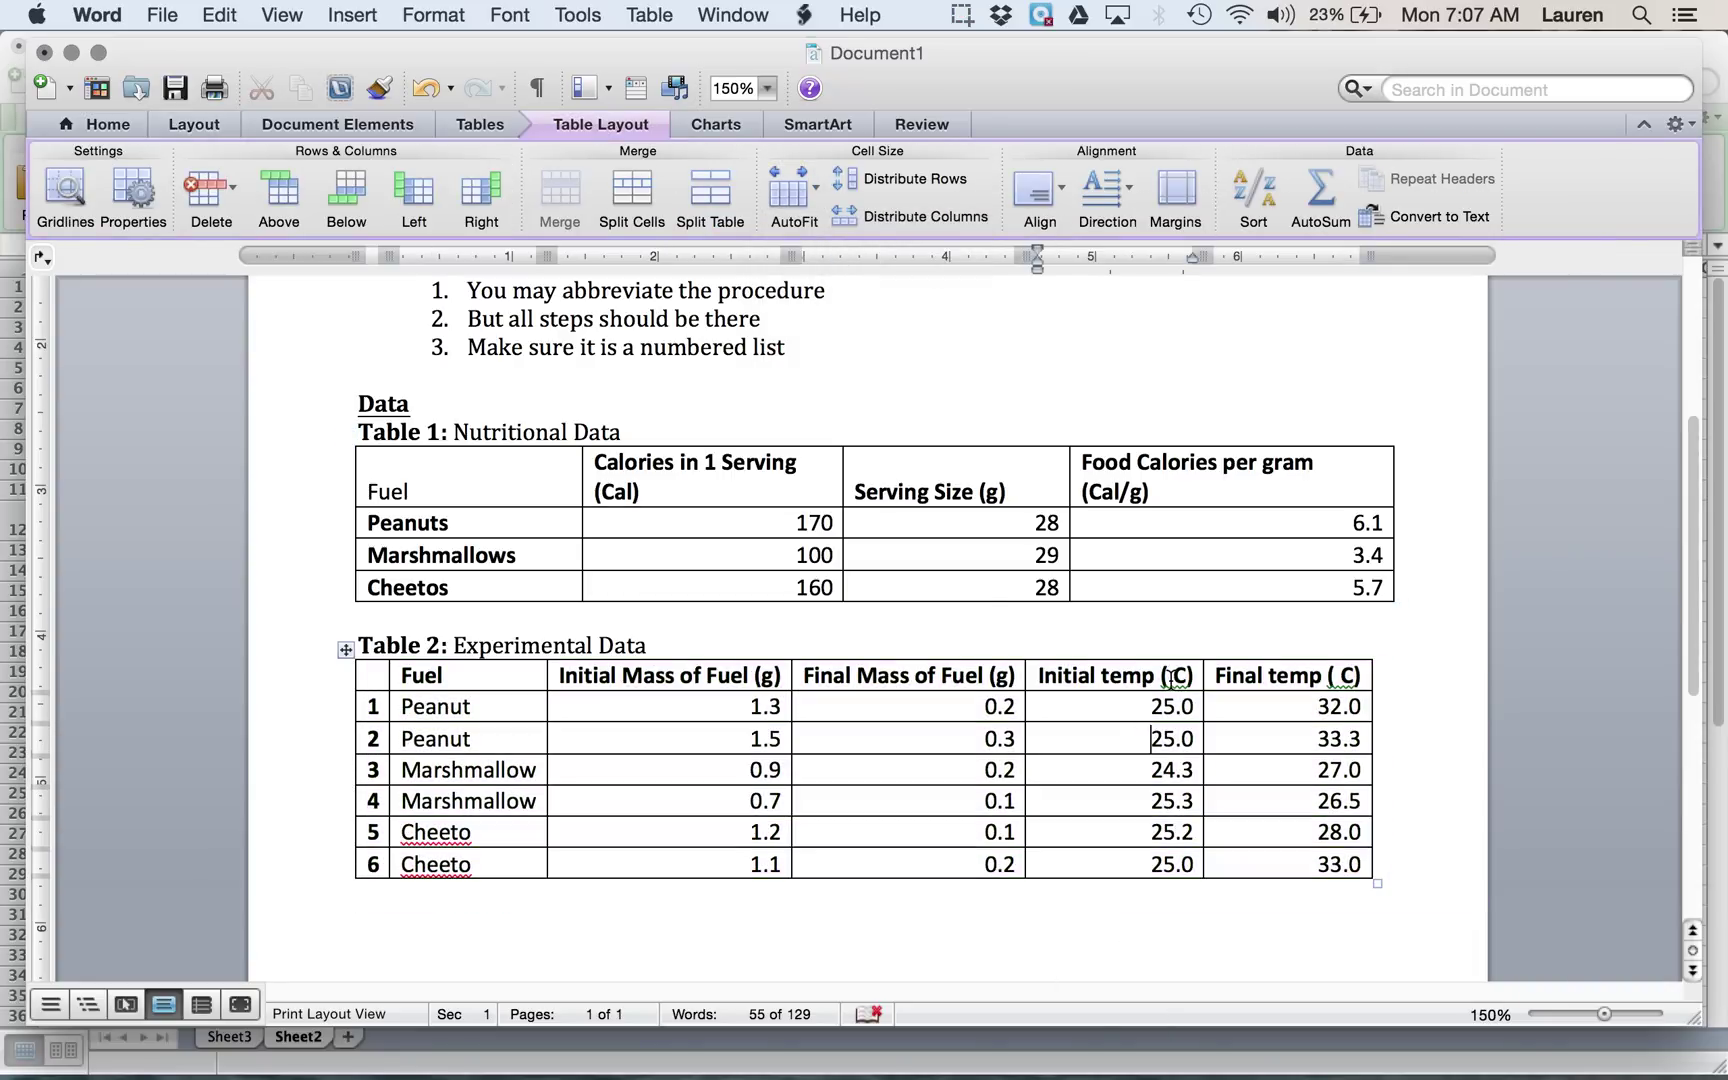
key(BackSpace)
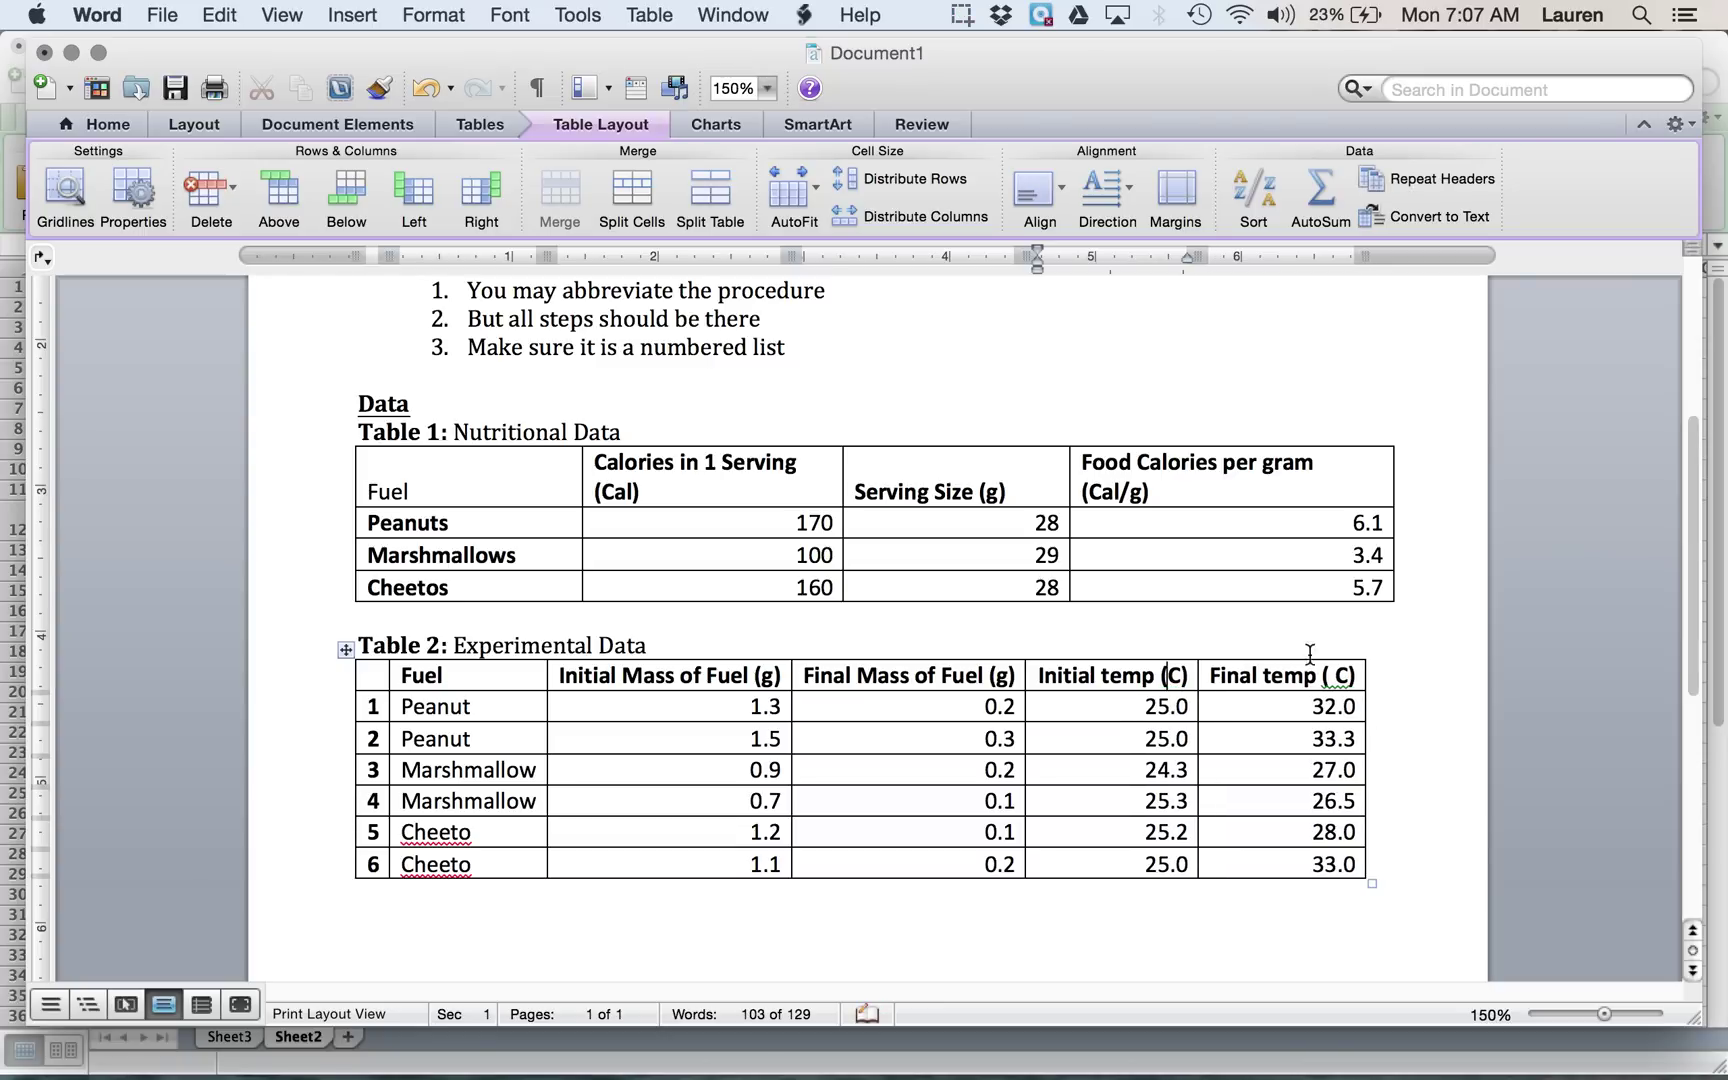
click(1333, 676)
key(BackSpace)
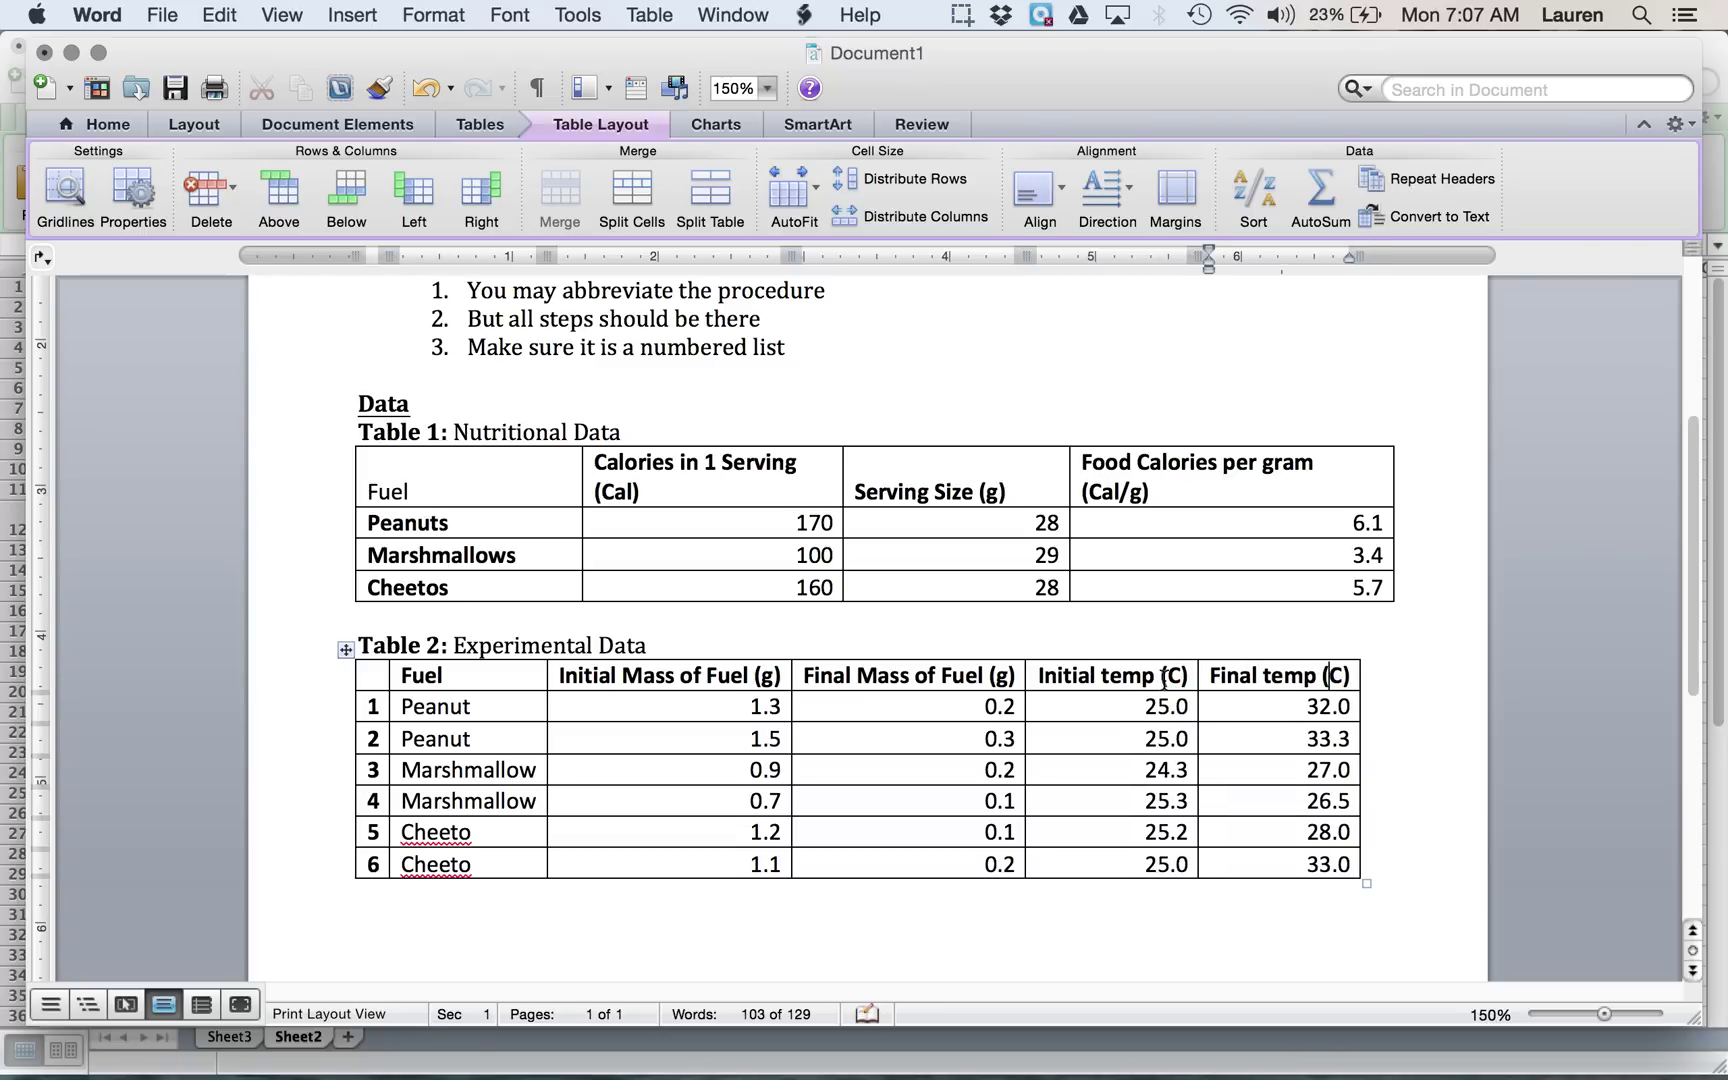
click(1163, 680)
- Add a degree symbol from the Symbol Browser to both temperature headers, making them '(°C)'
click(368, 14)
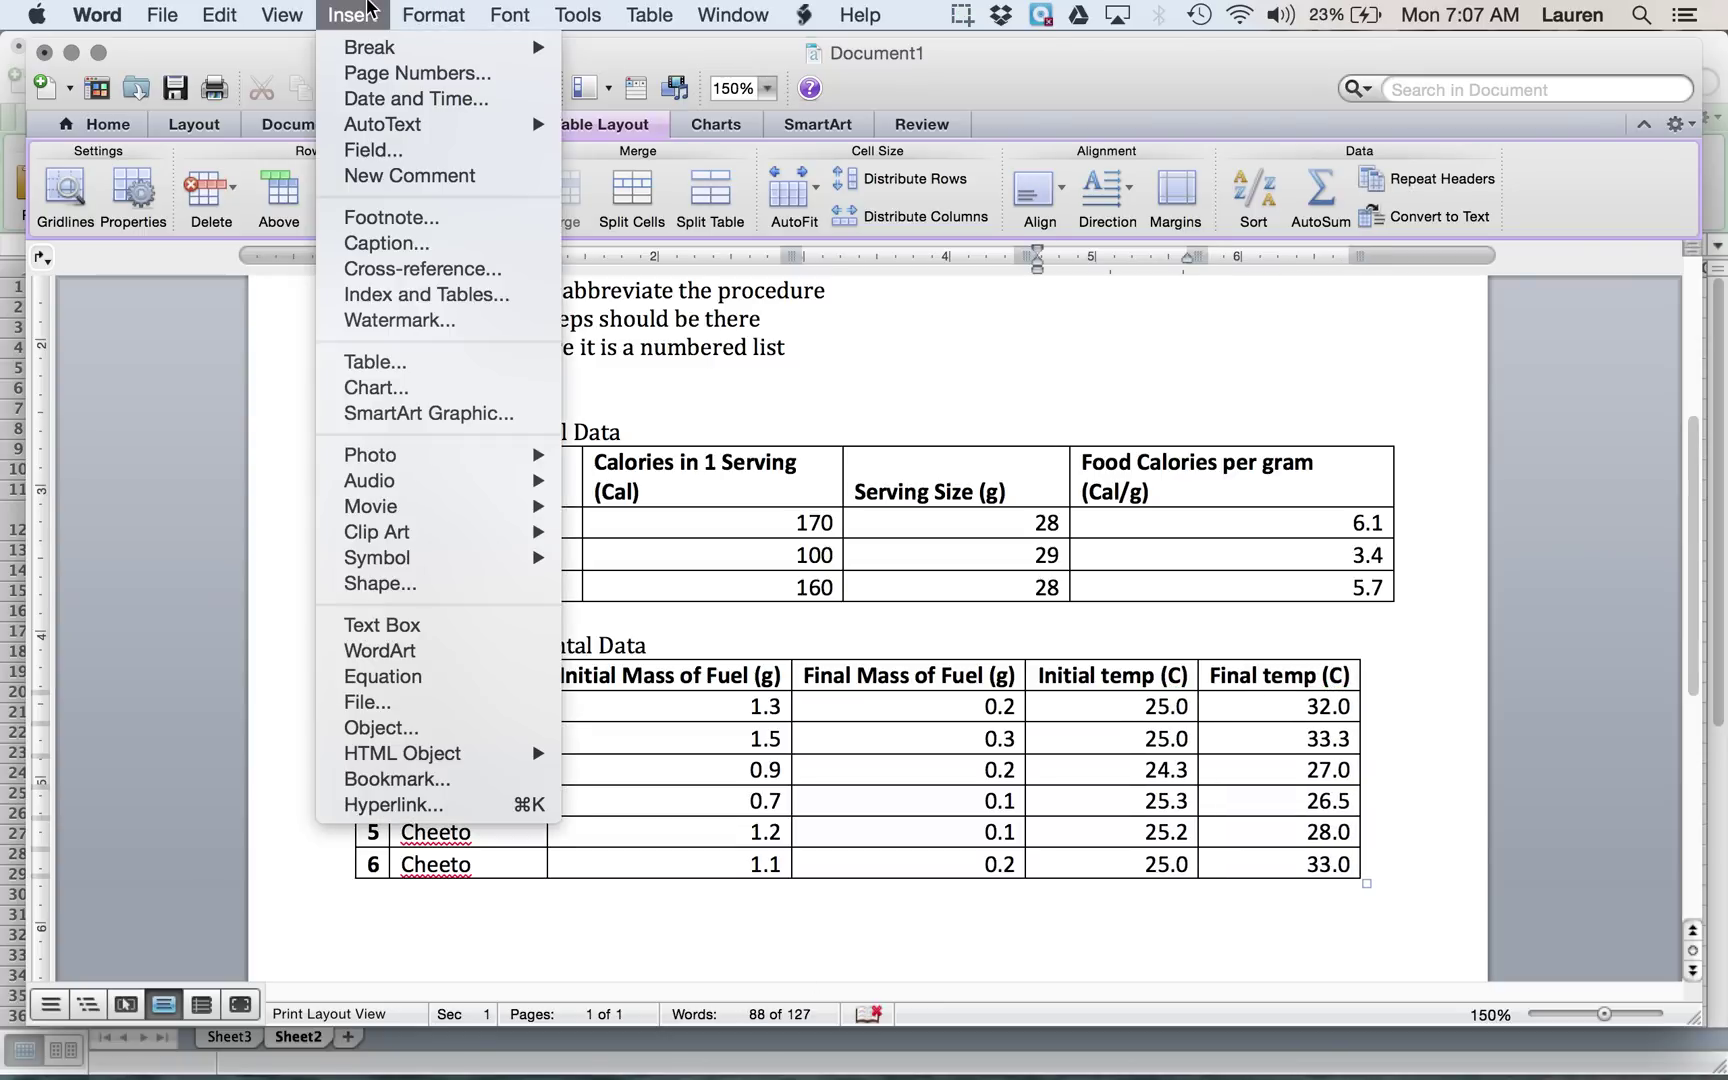
mouse_move(424, 560)
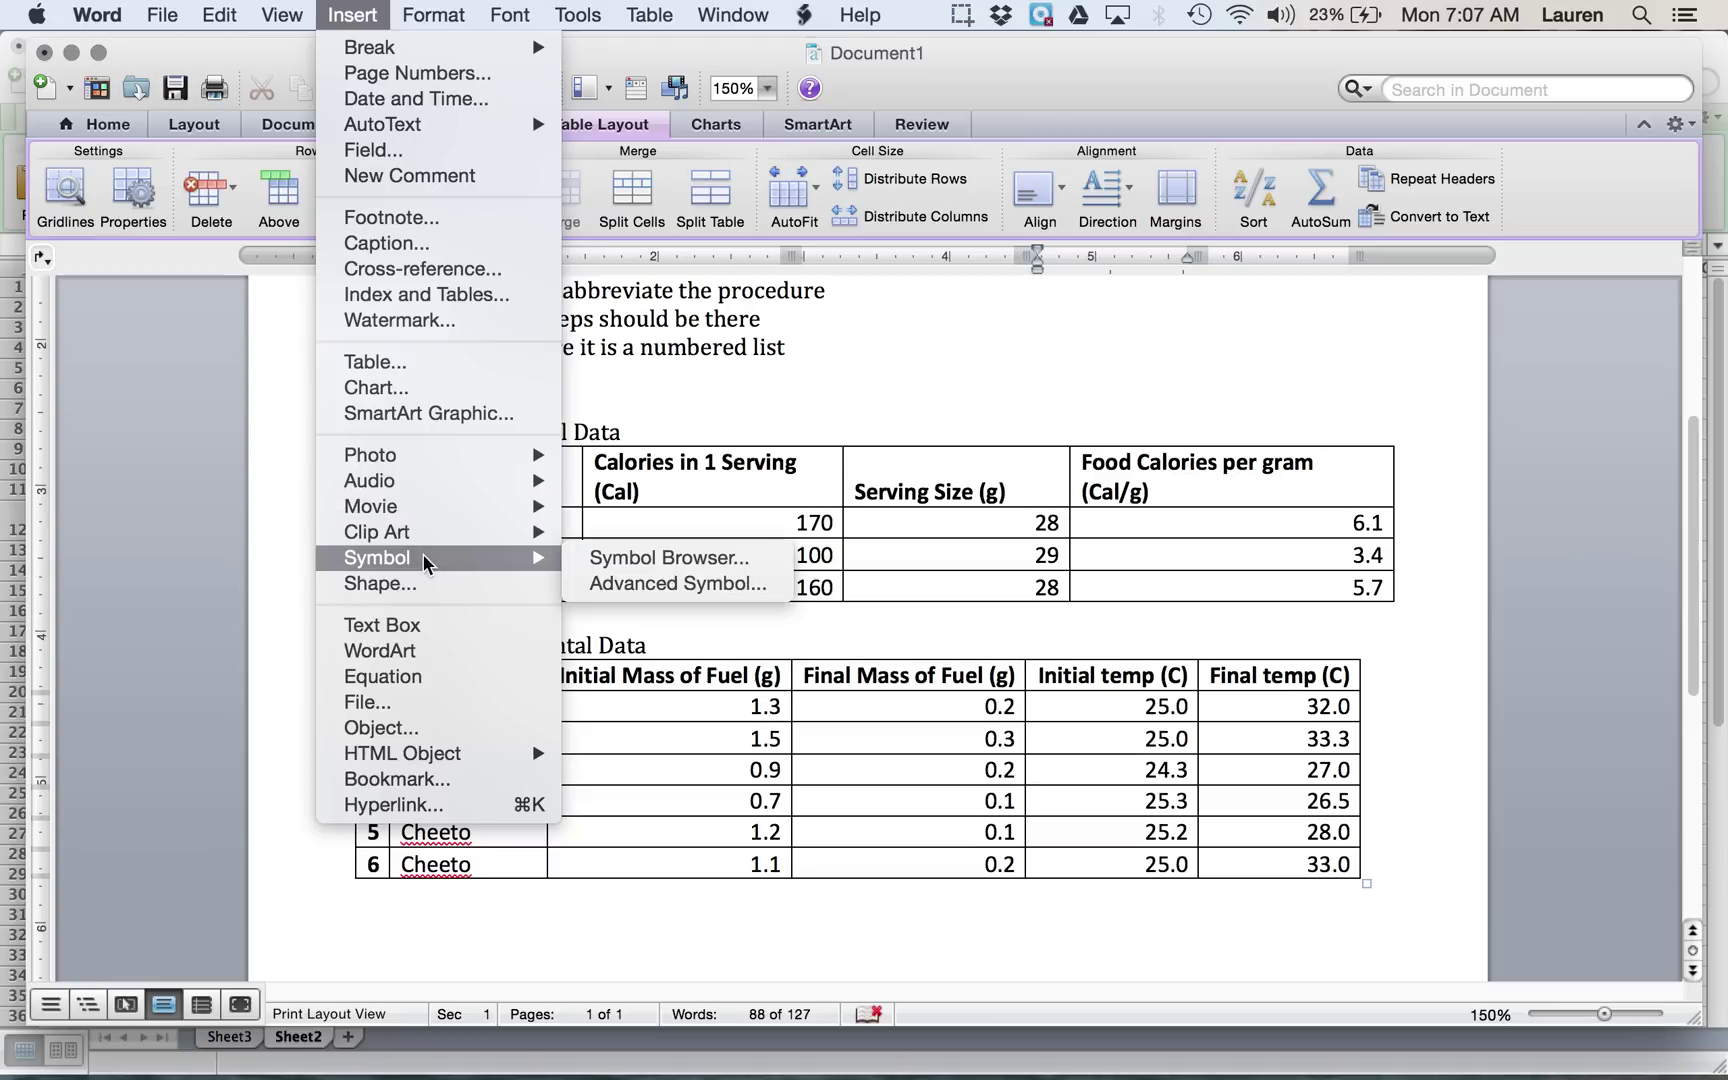
click(660, 562)
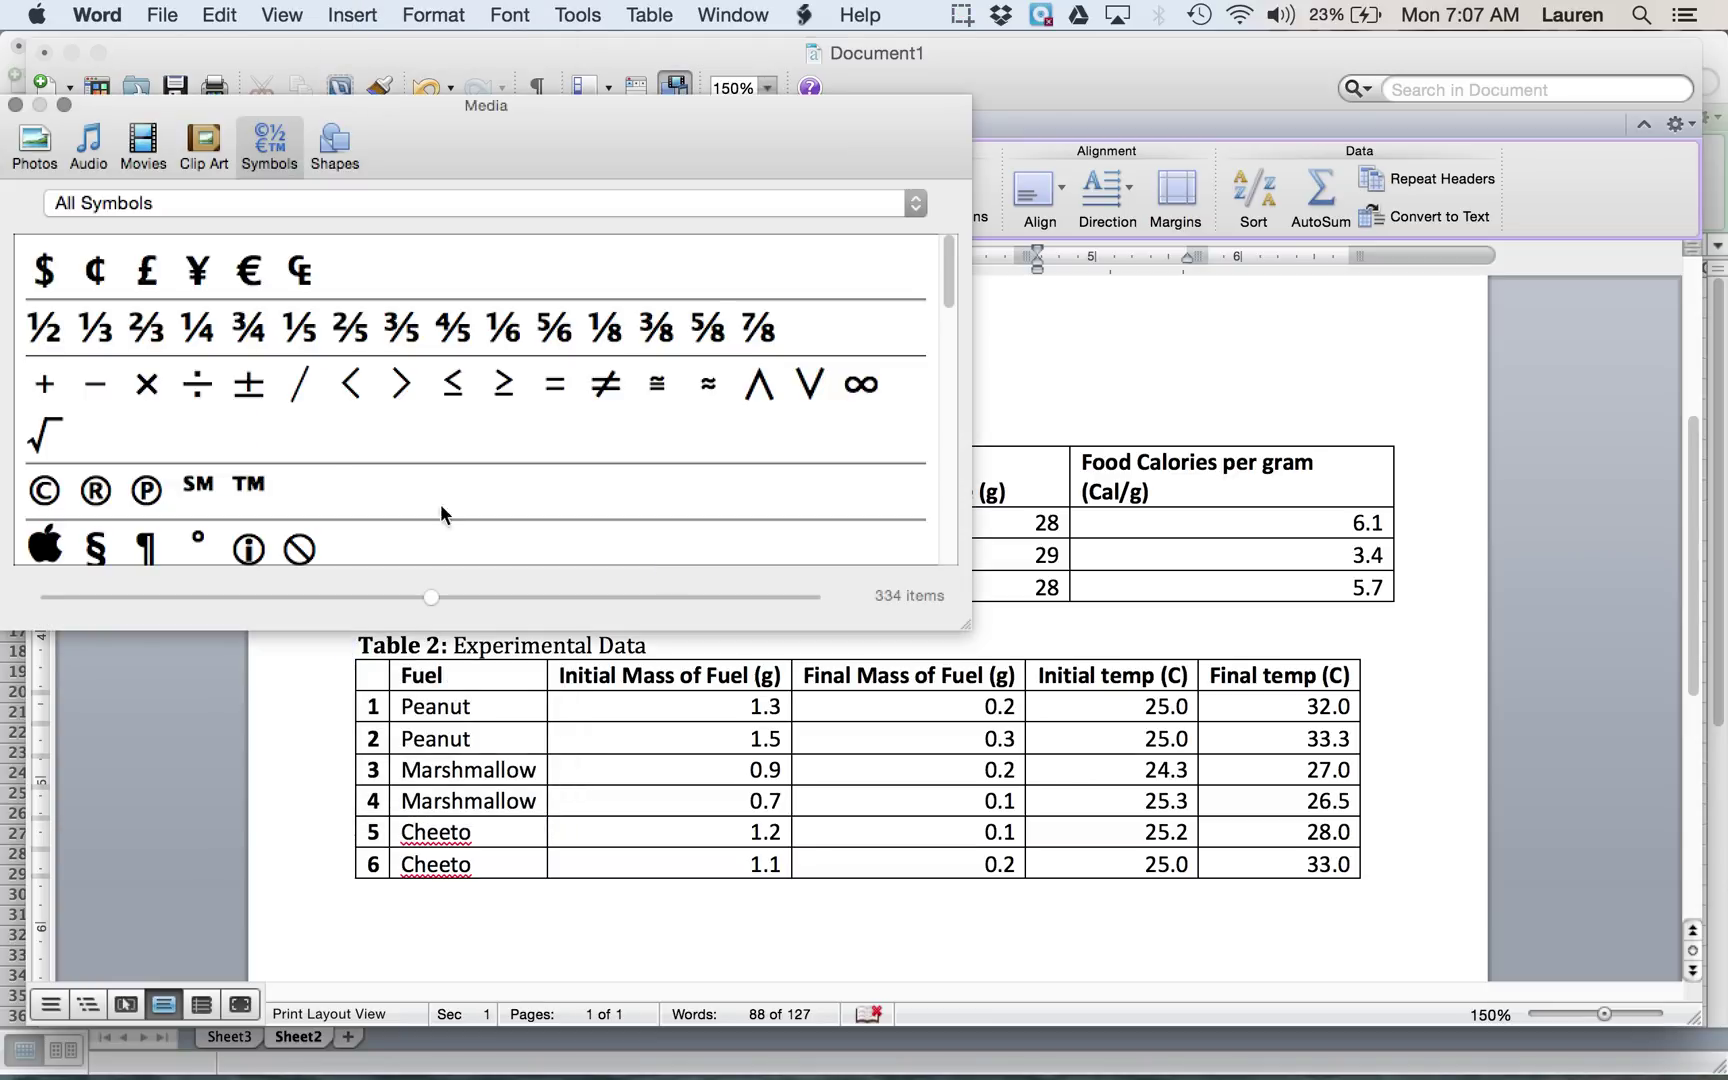
scroll(199, 545, down, 2)
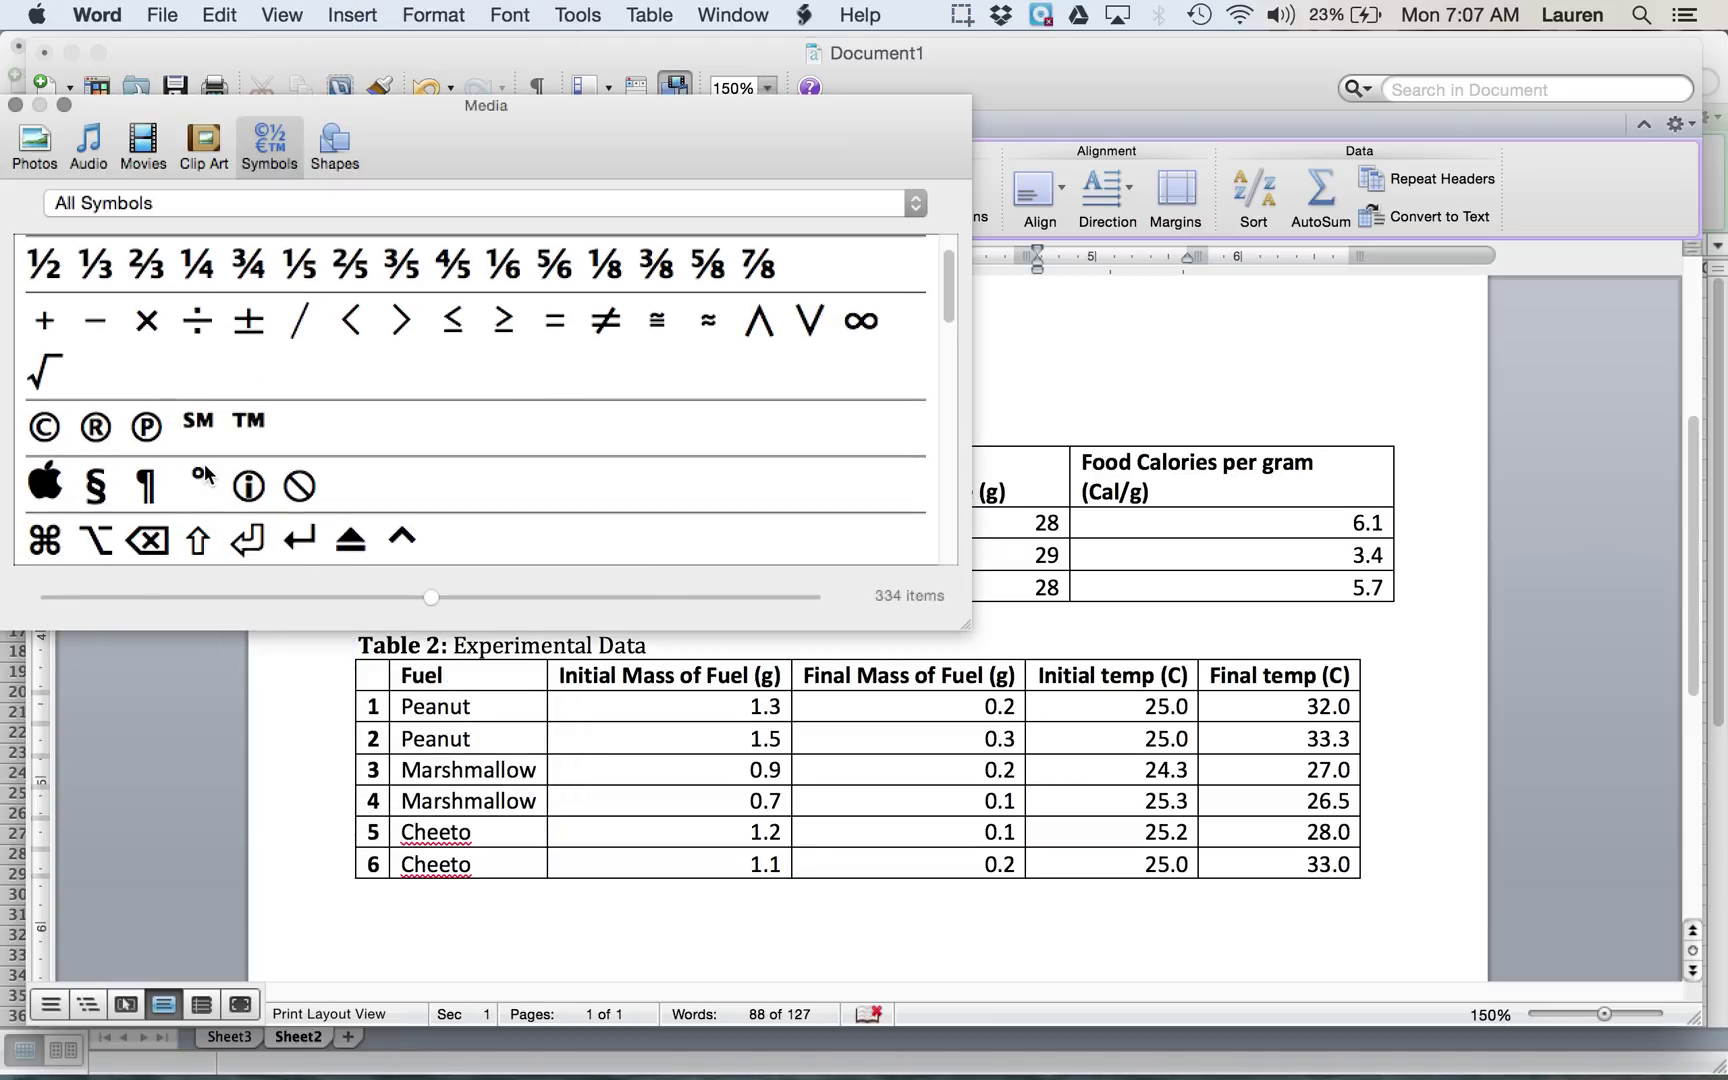
drag(199, 485, 1175, 687)
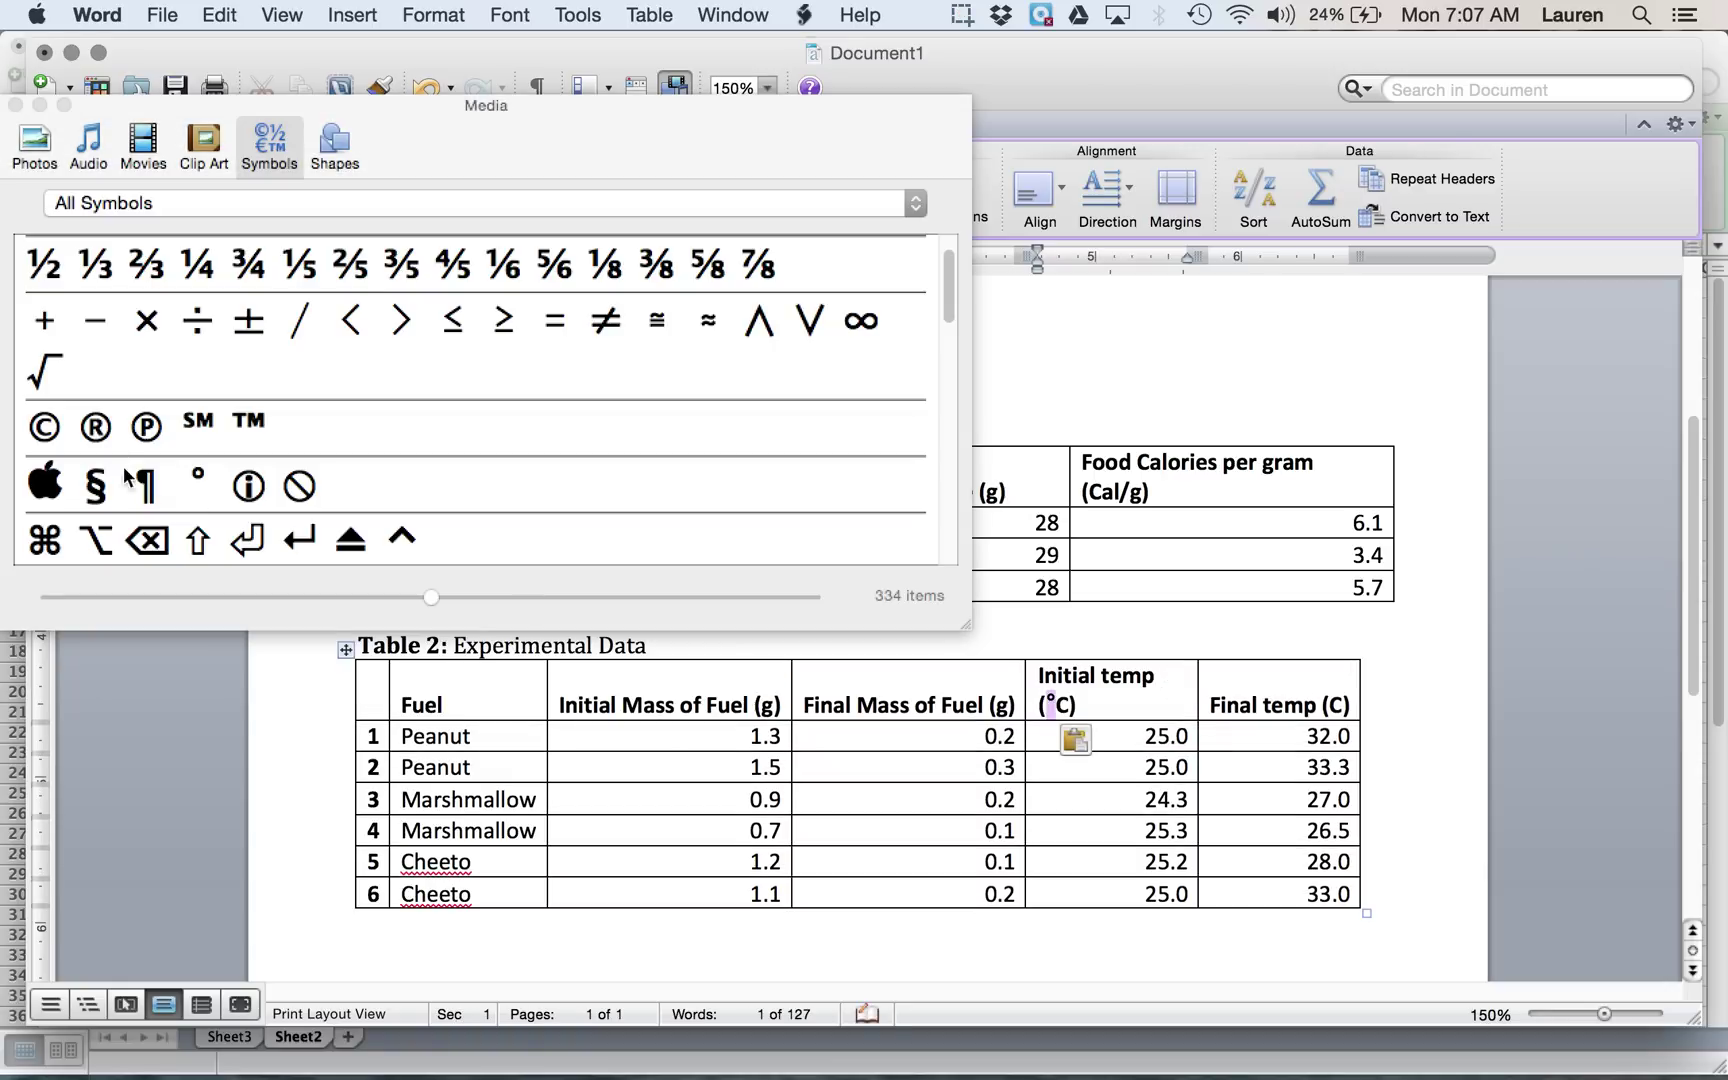
drag(197, 482, 1334, 707)
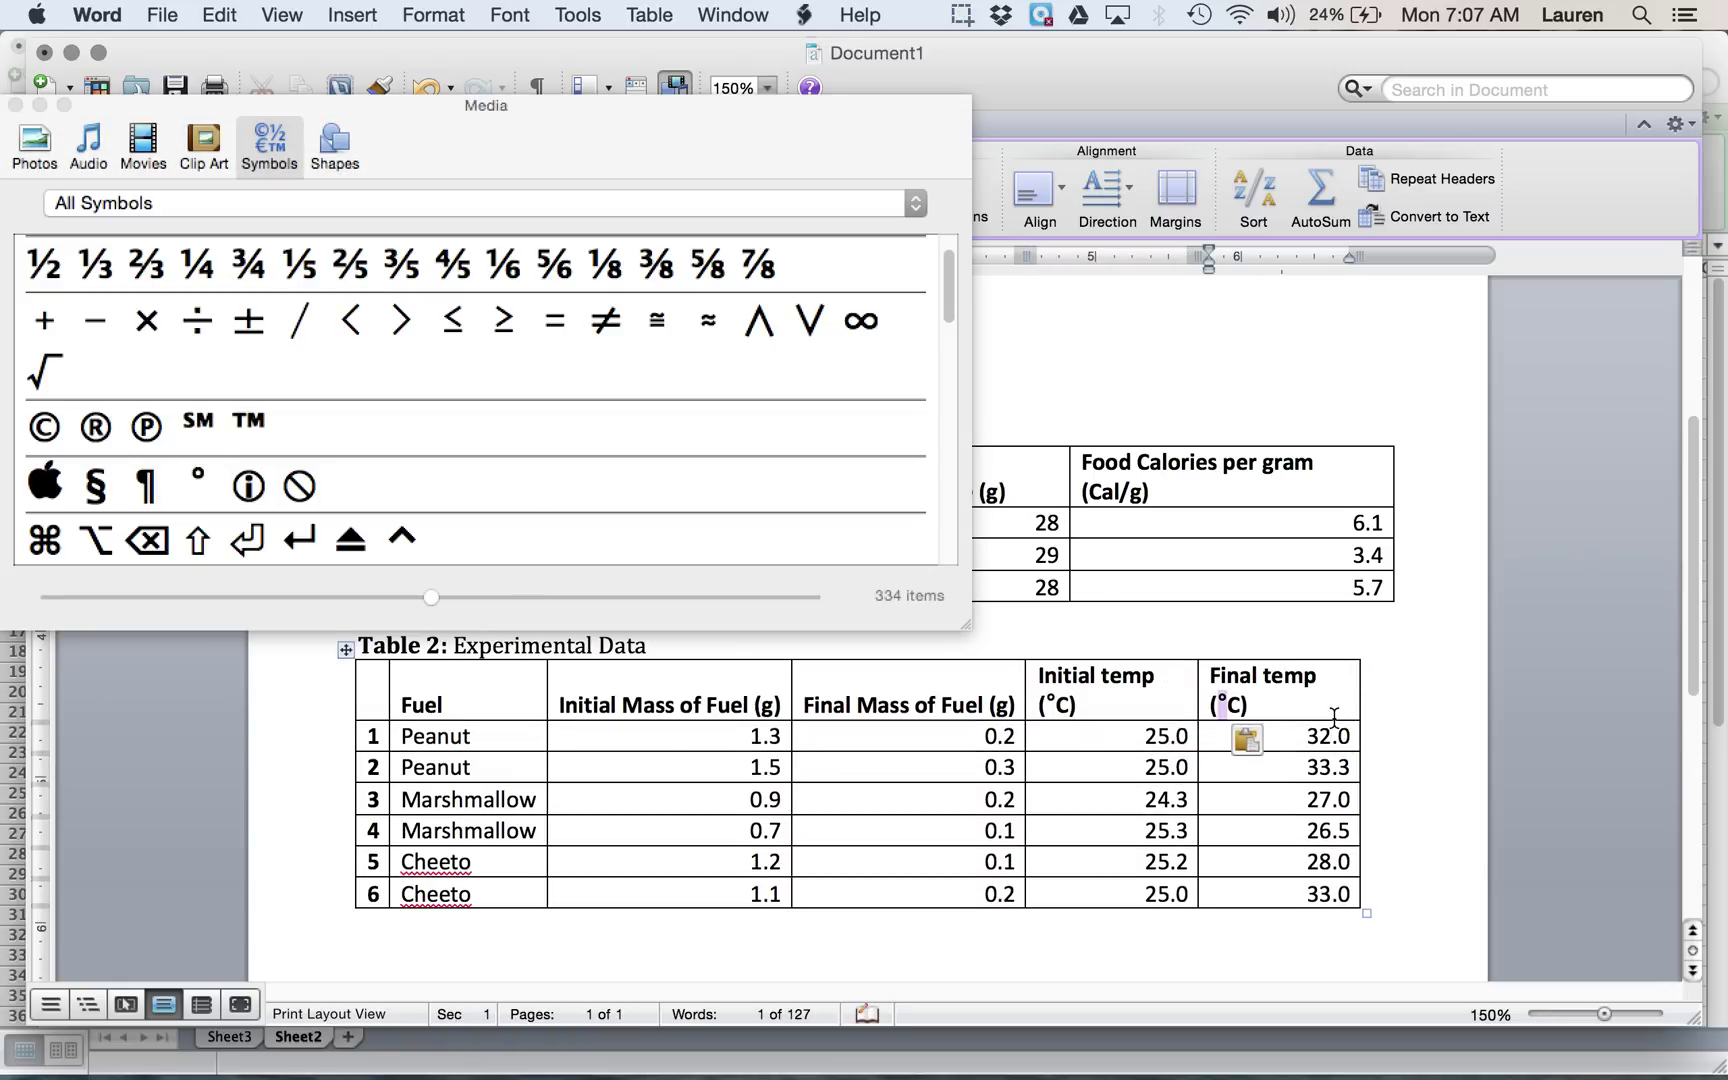
click(1268, 684)
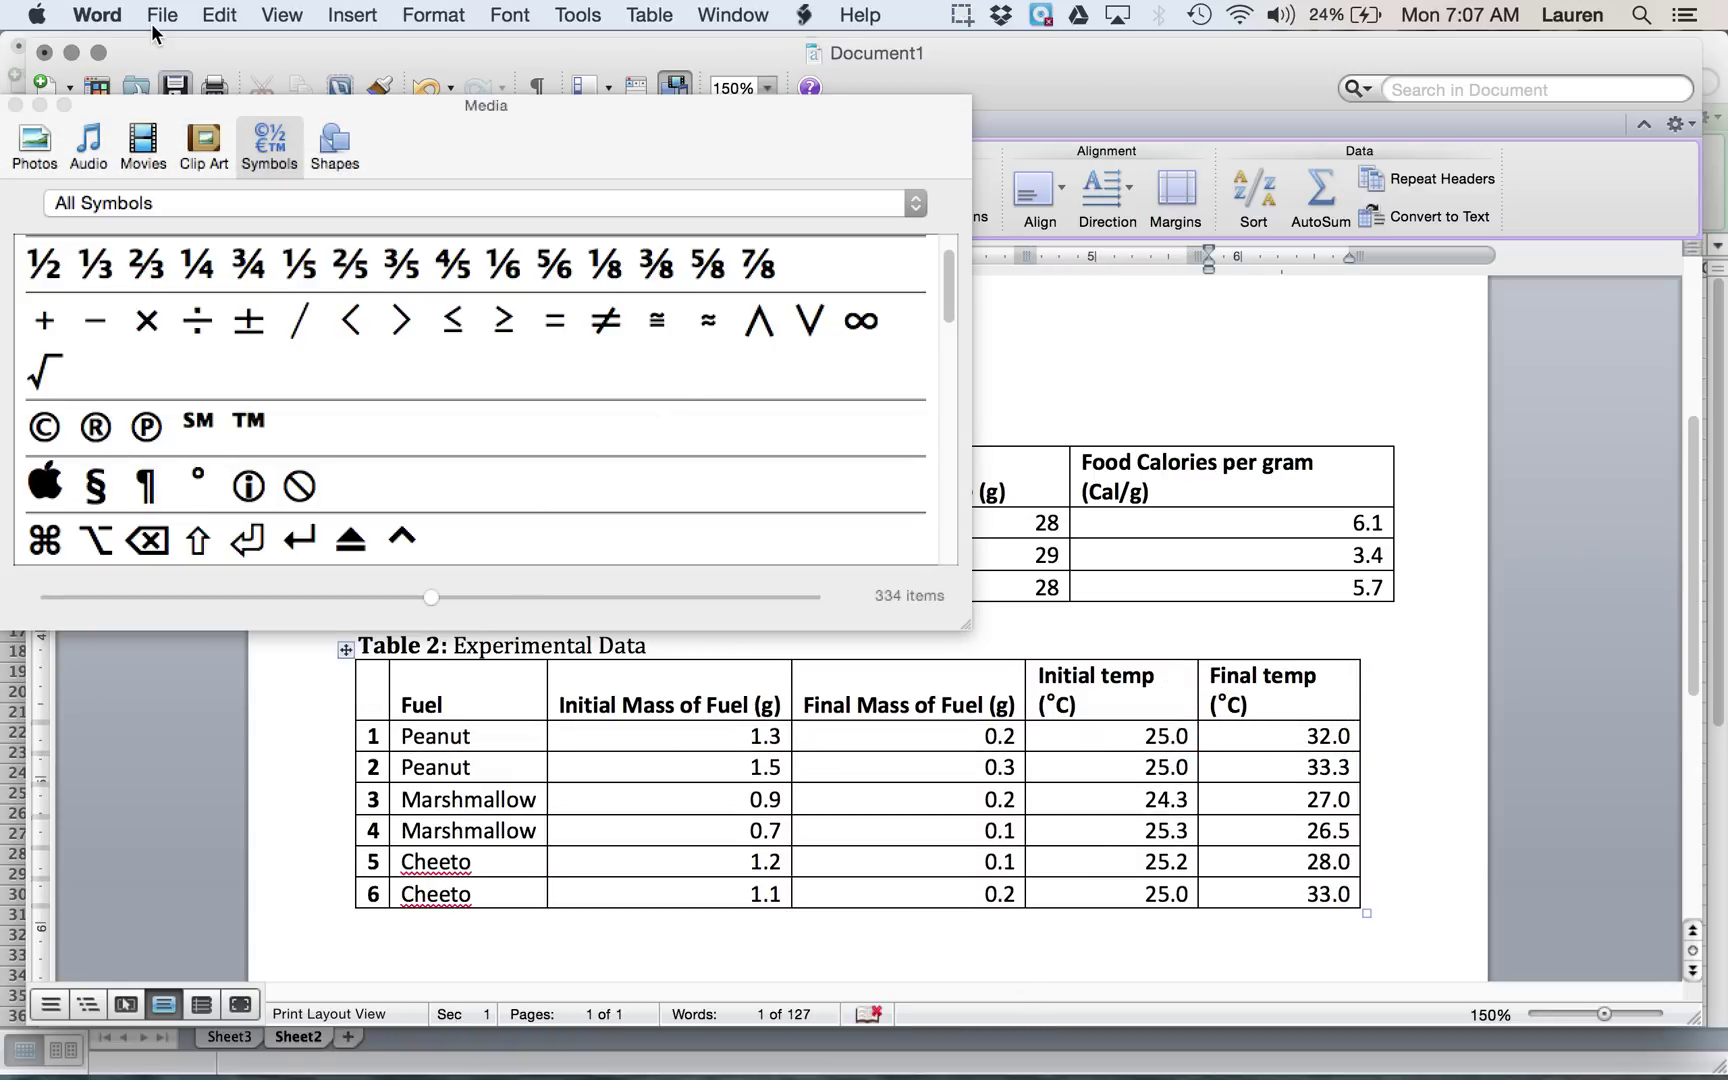
click(15, 105)
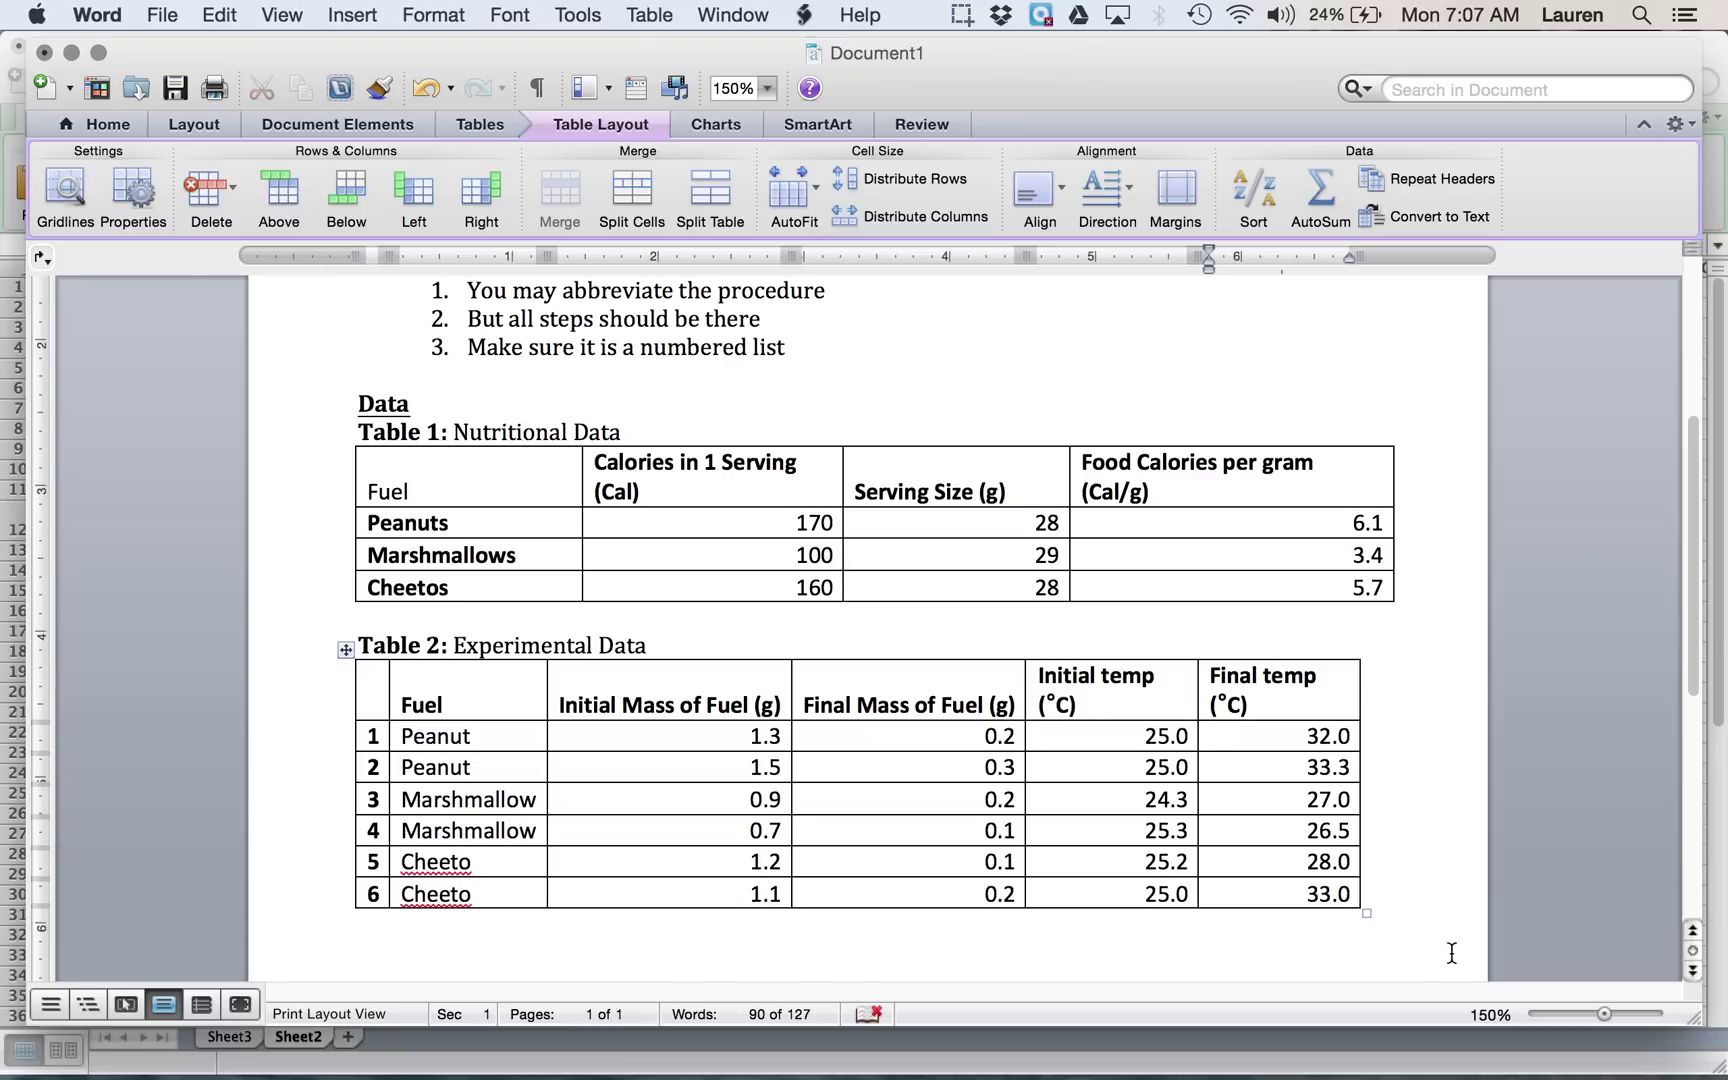
- Widen Table 2 so its headers fit on one line
drag(1367, 914, 1450, 911)
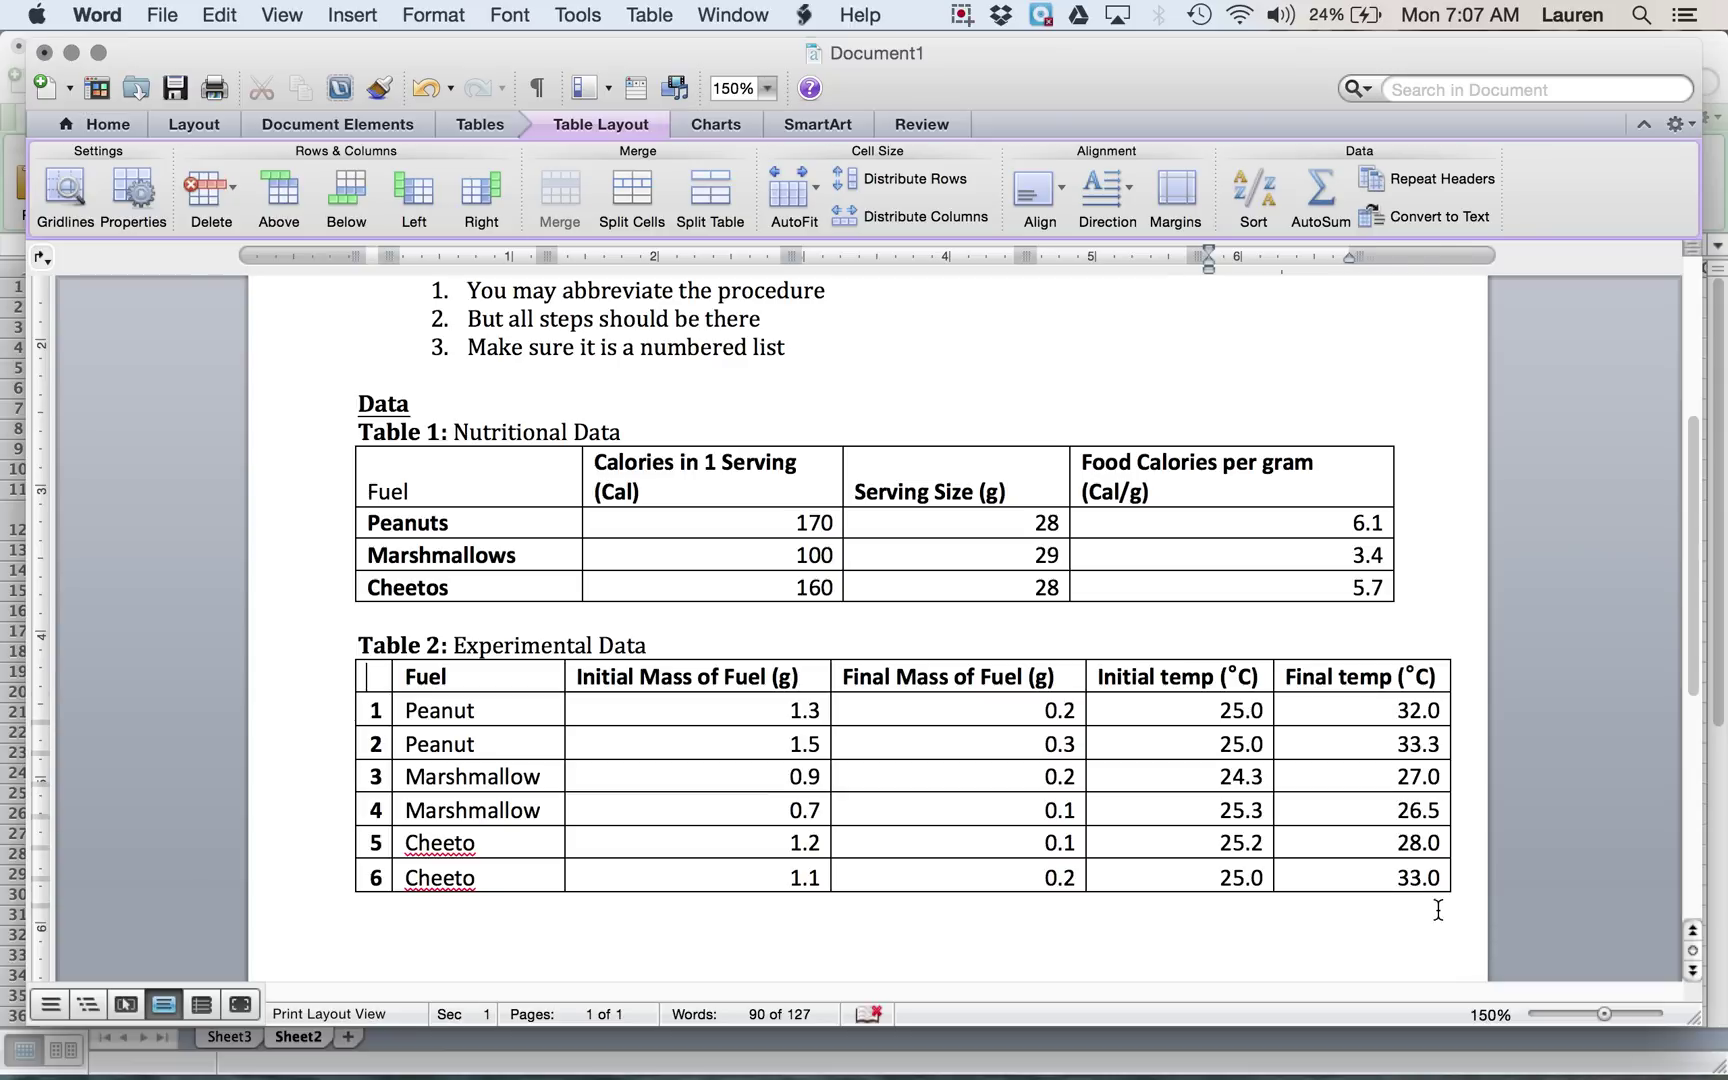
click(446, 940)
scroll(297, 607, down, 1)
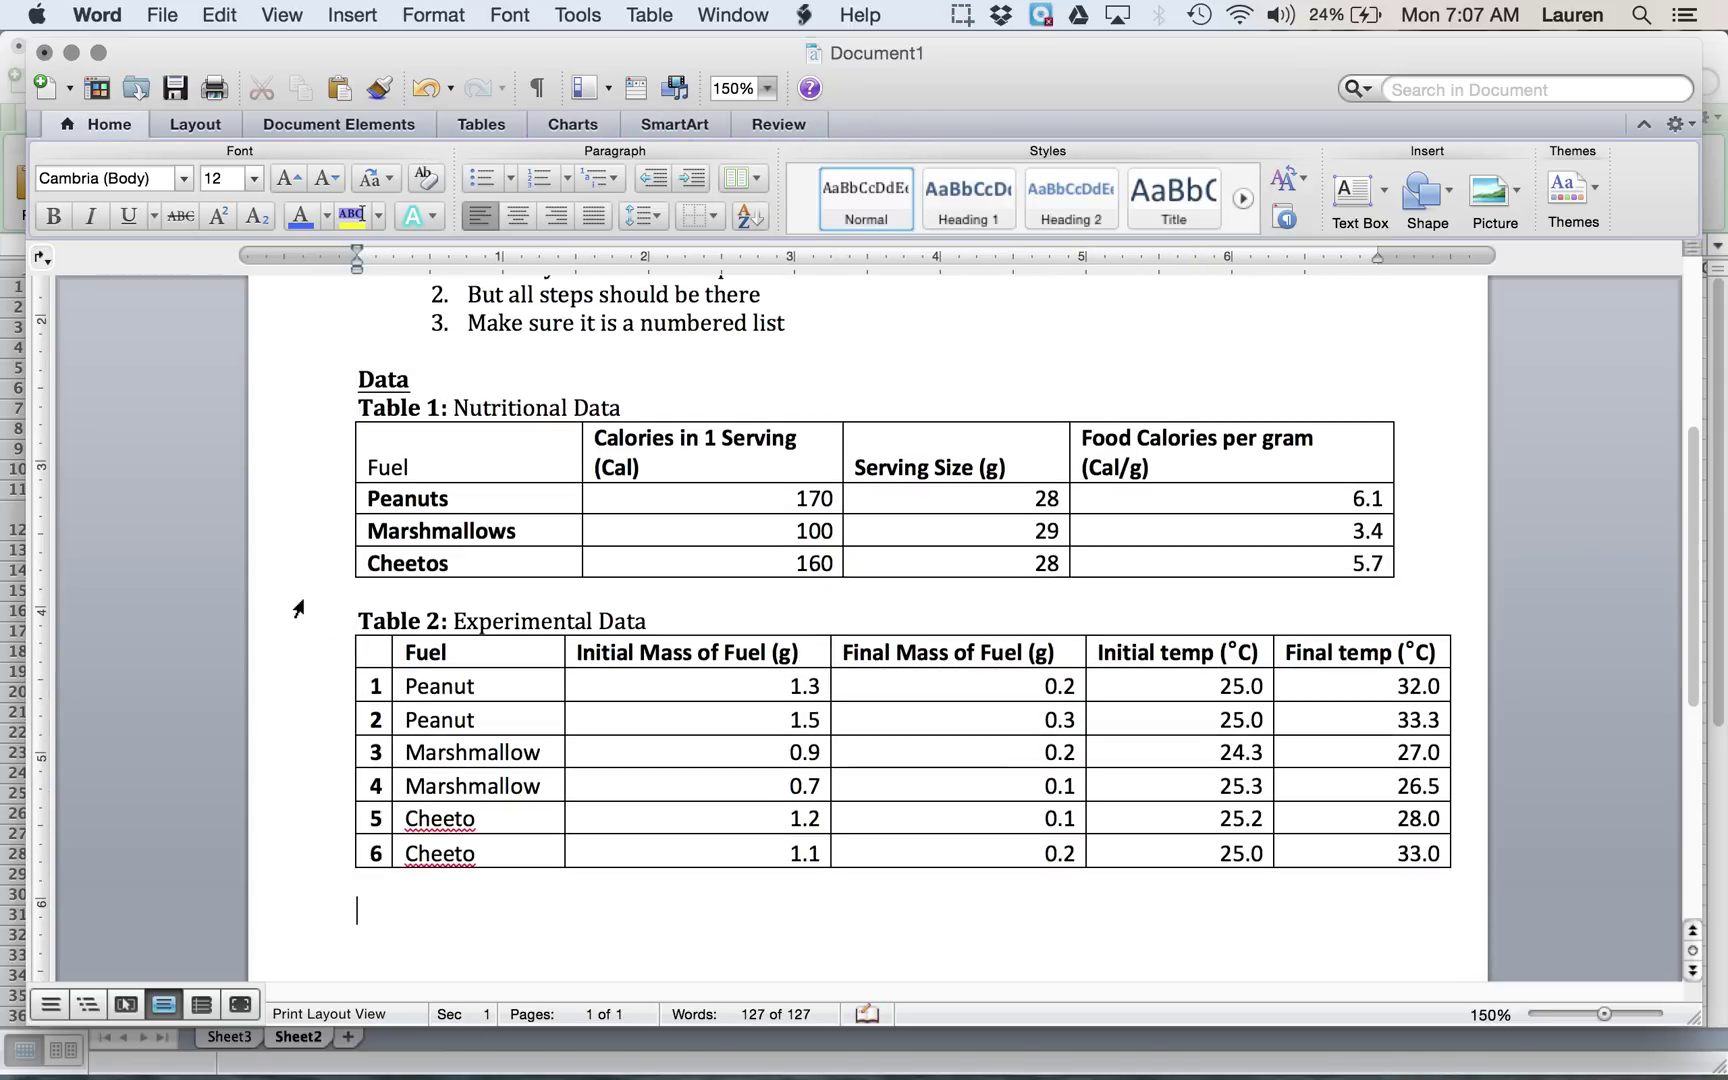
- Add a bold underlined 'Results and Calculations' heading below Table 2
key(super+b)
key(super+u)
text(Resu)
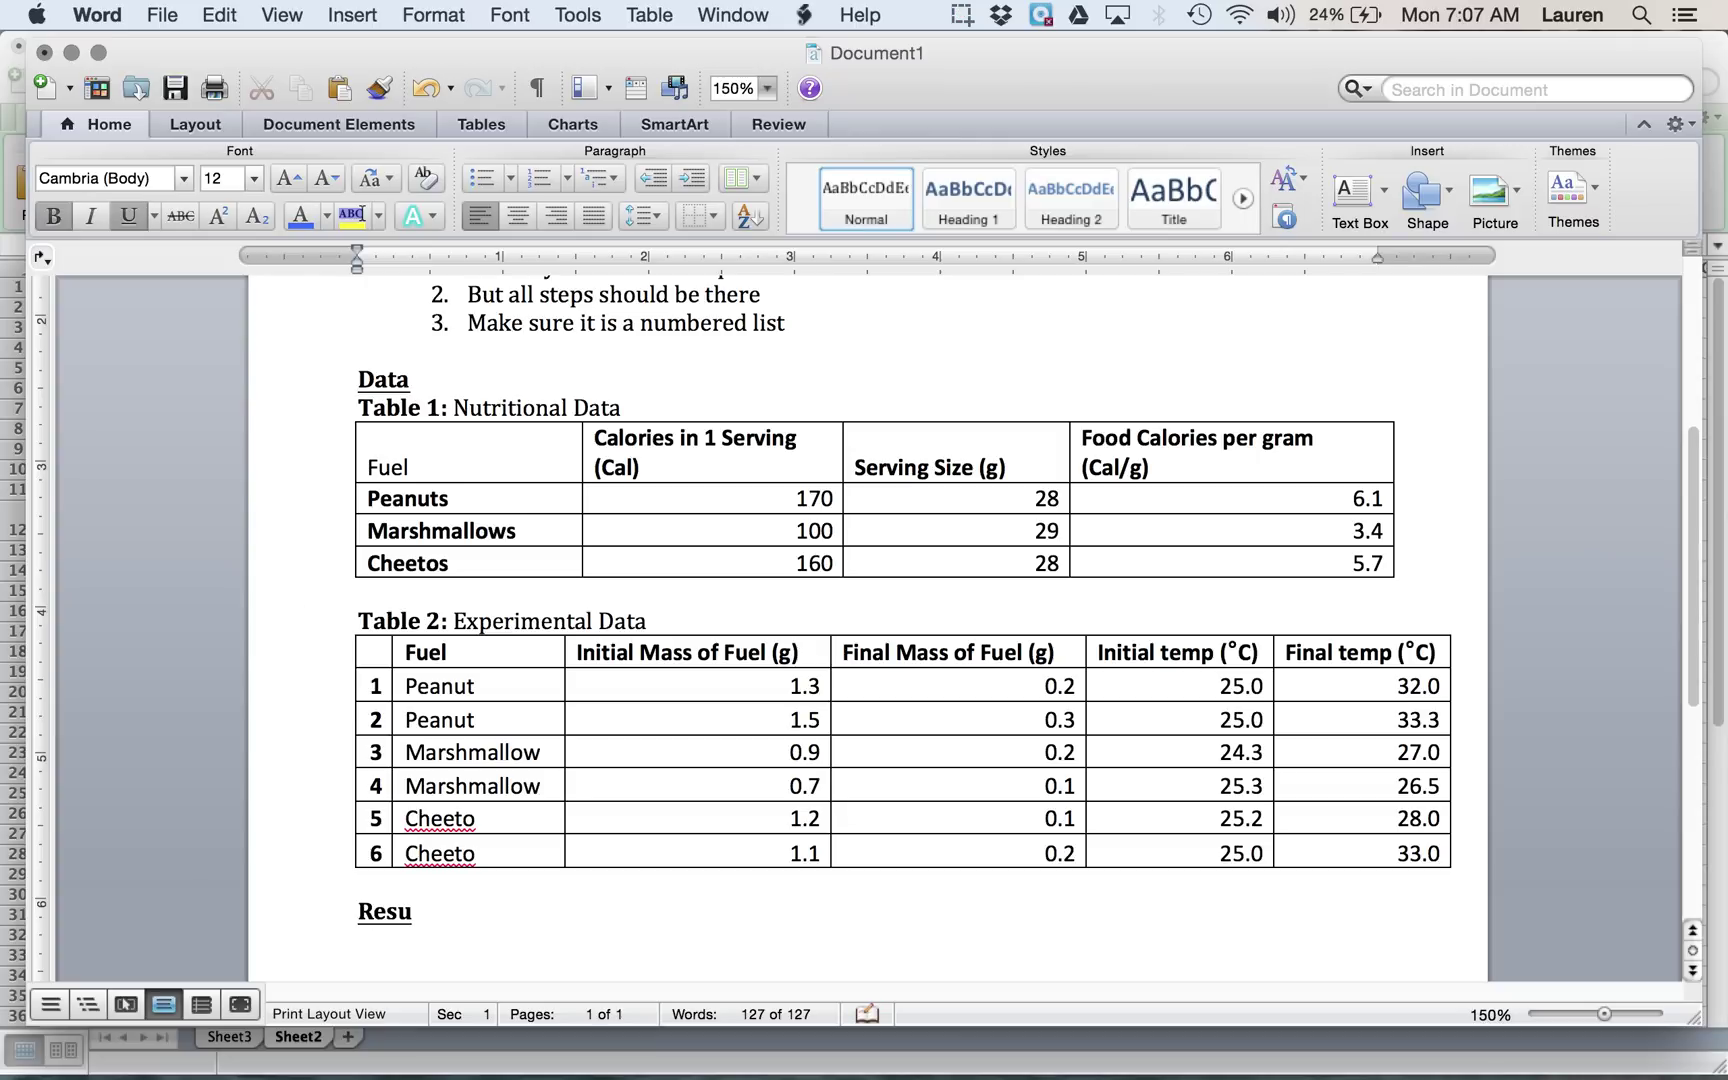
text(lts and Calculations)
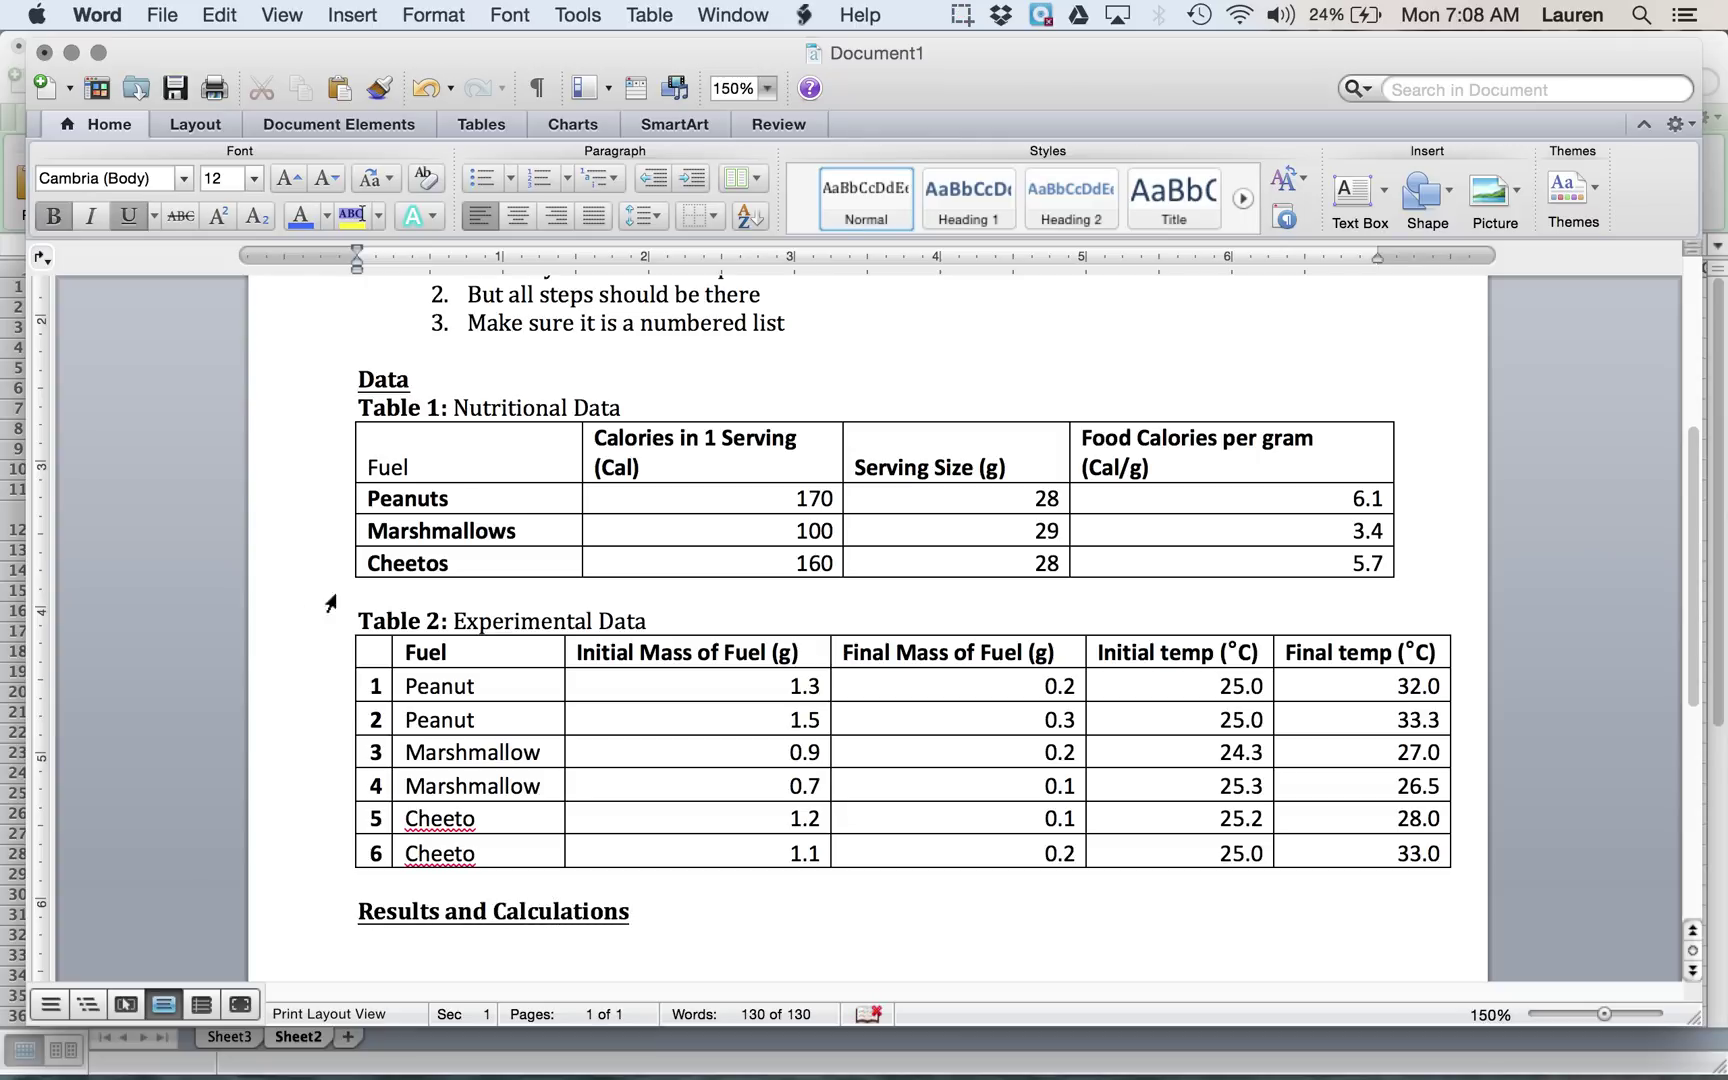
scroll(330, 602, down, 5)
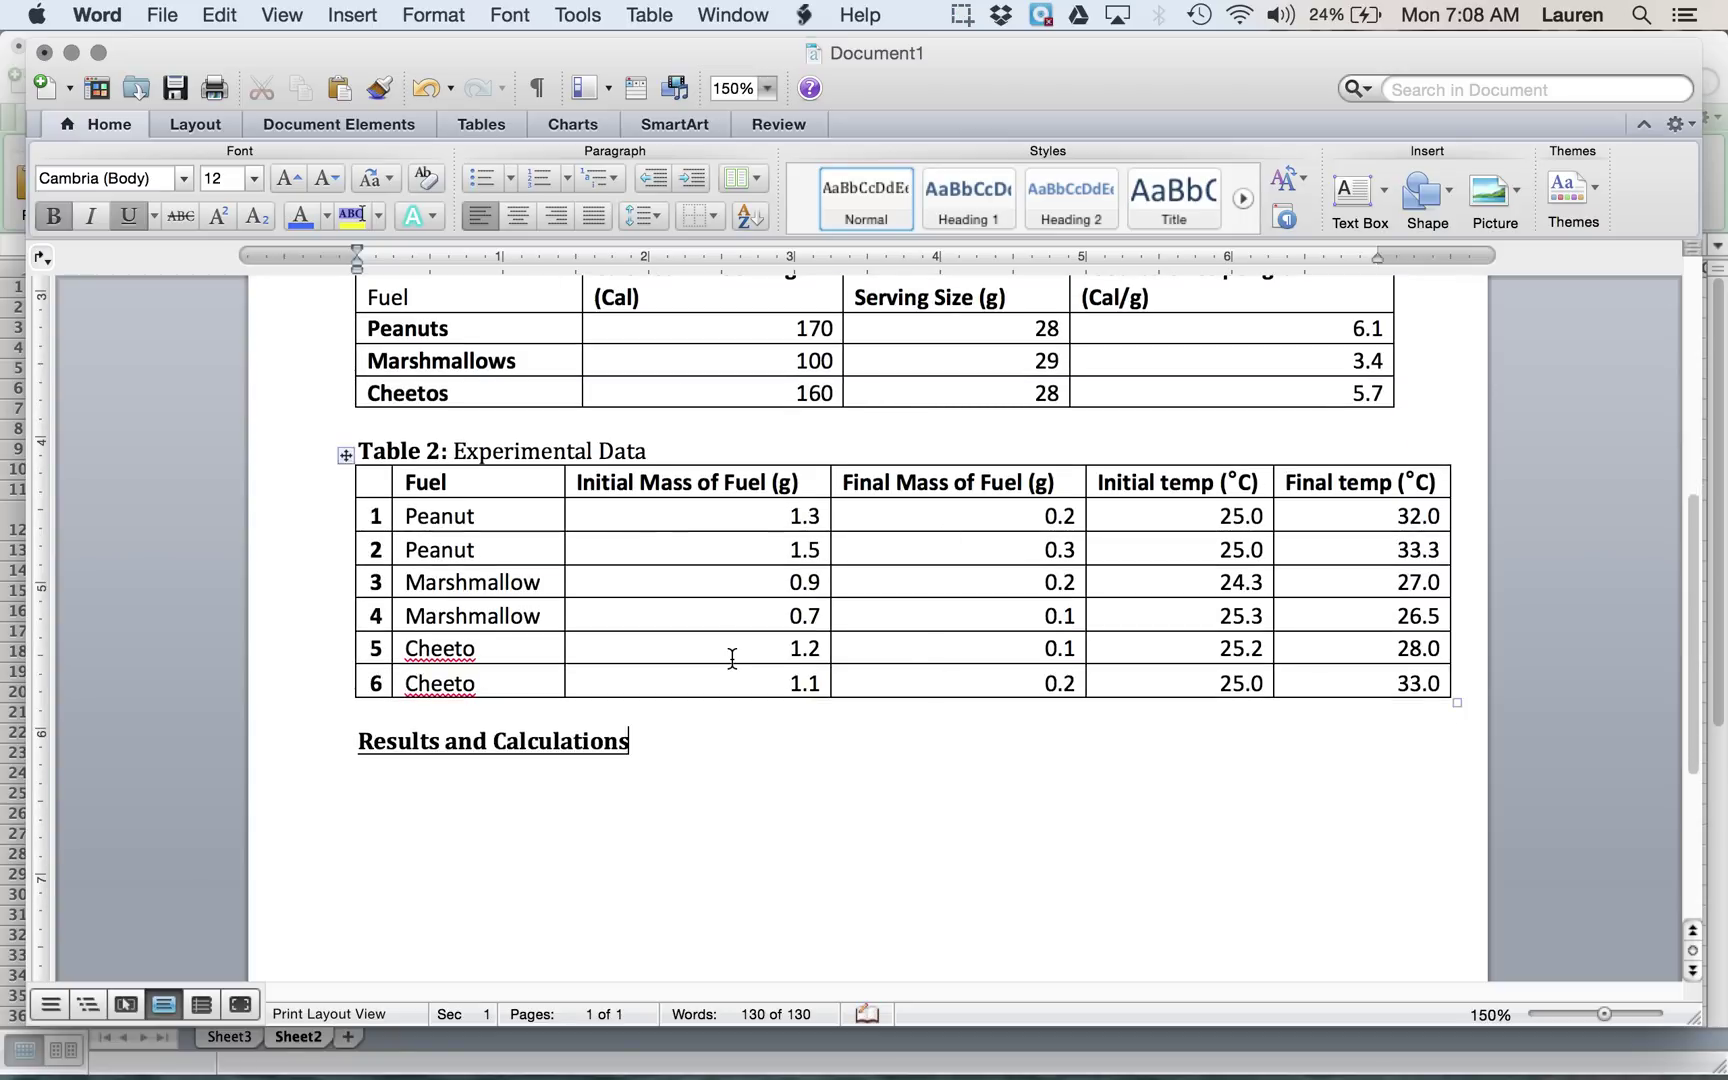
key(super+b)
key(super+u)
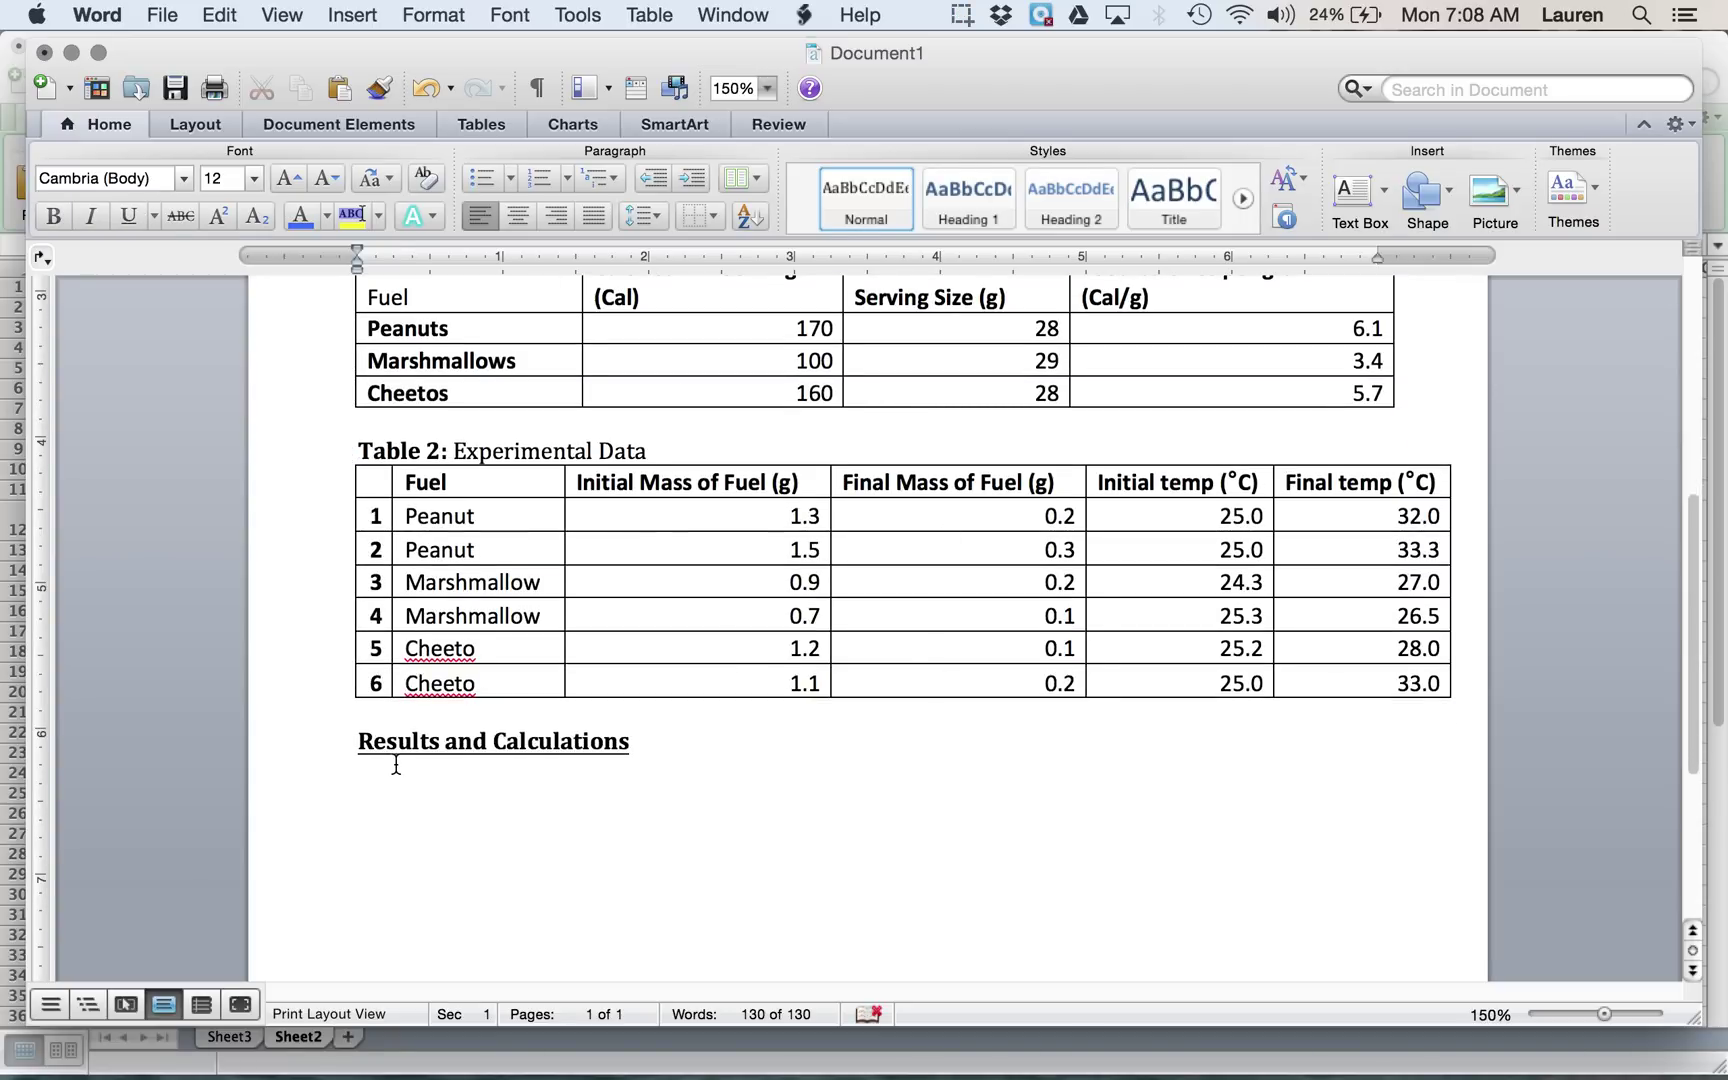
key(ctrl+Up)
- Copy Excel's calculations table A12:G18 and return to the Word report
click(342, 614)
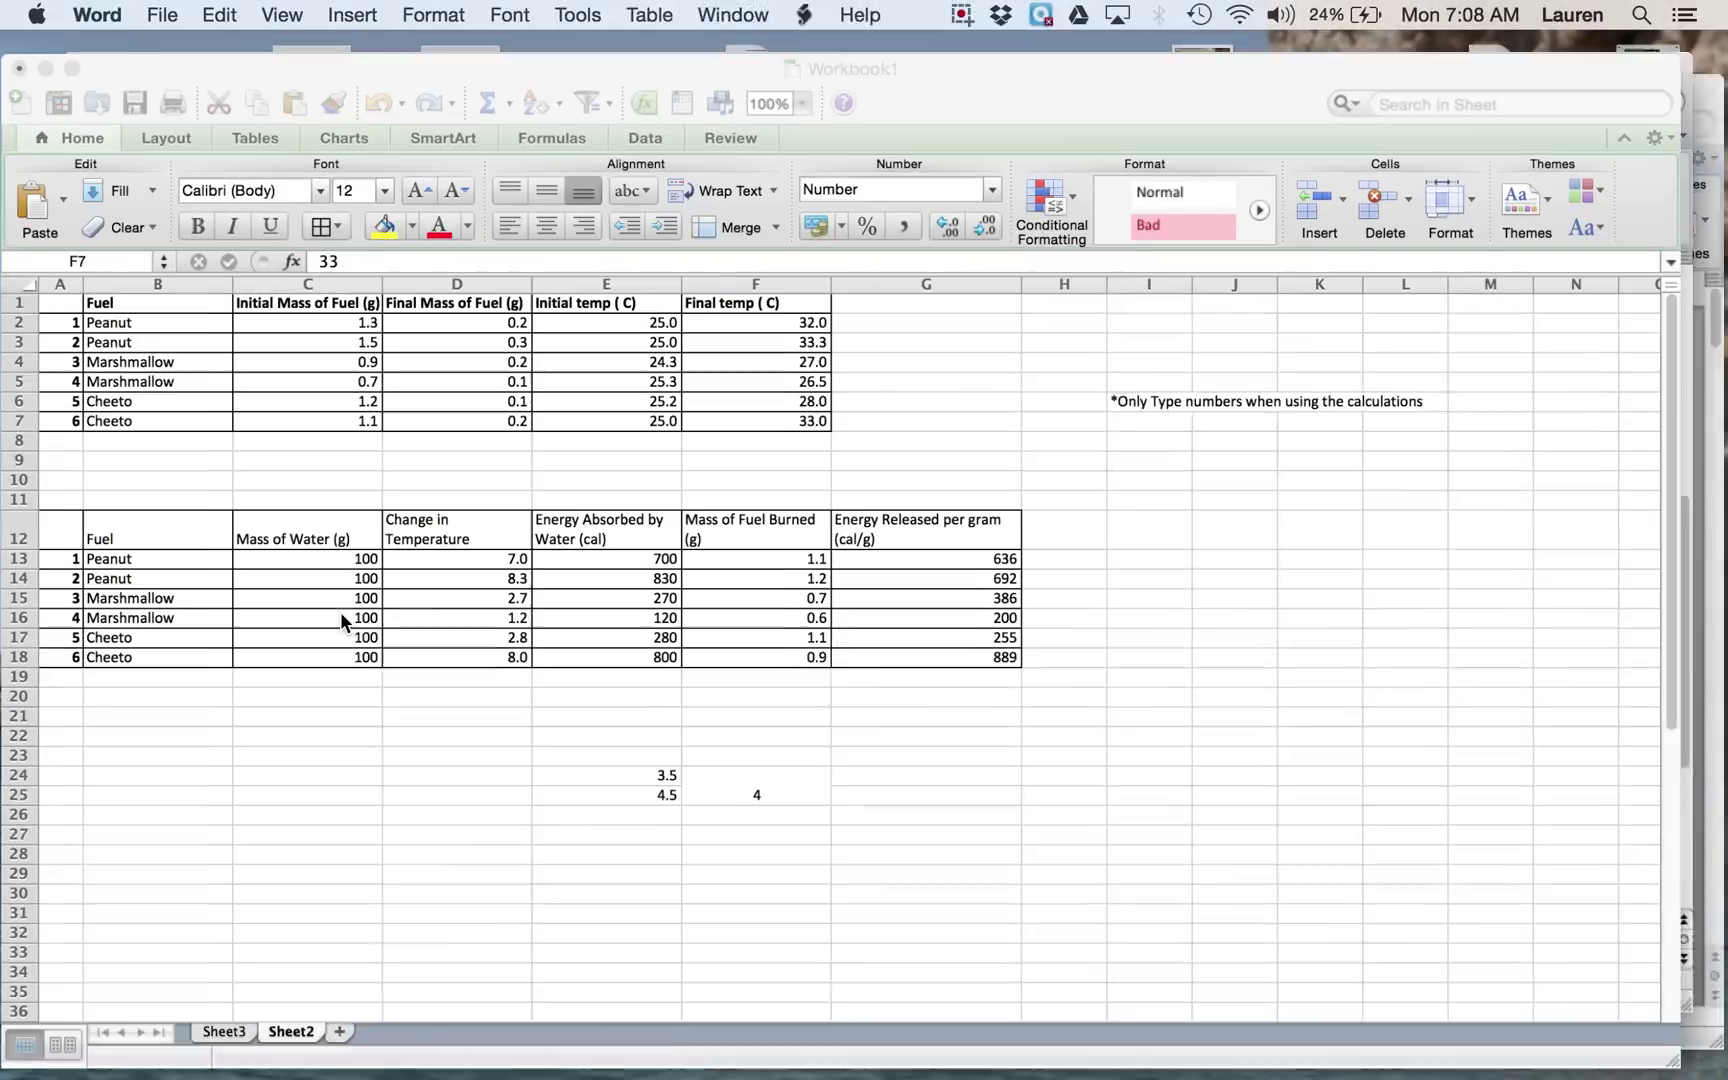
key(super+c)
click(960, 650)
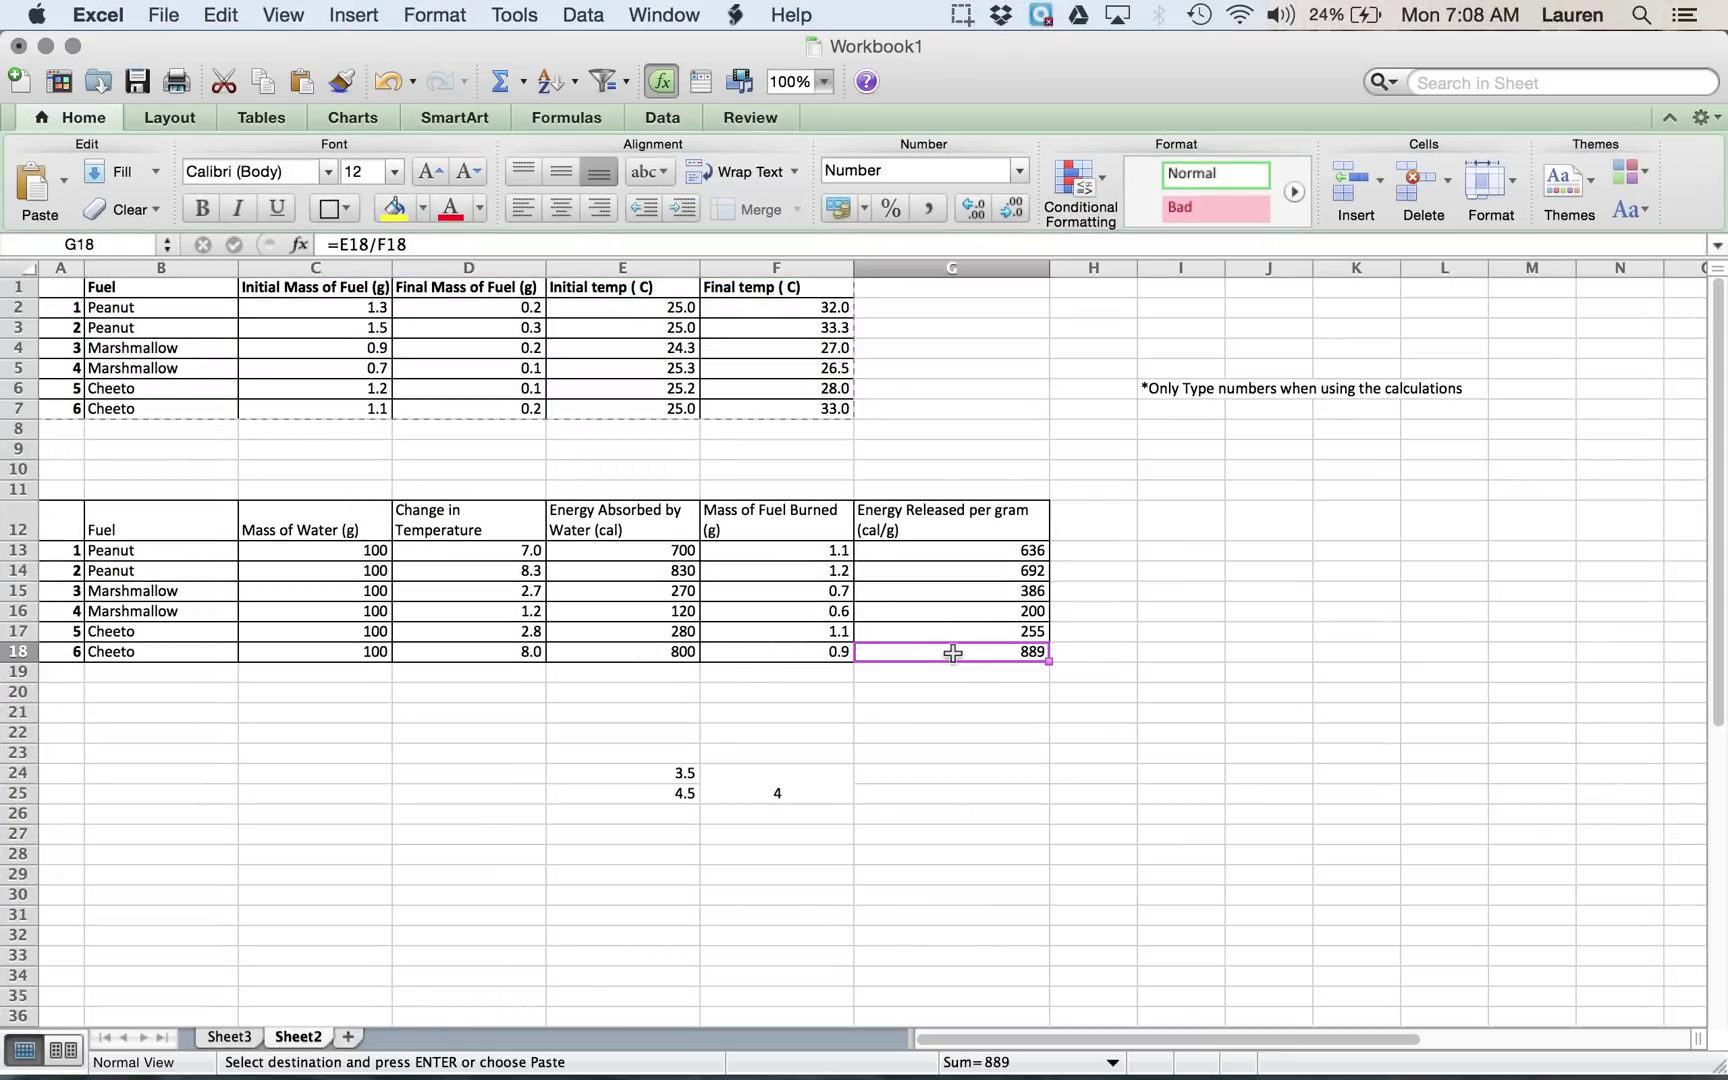
drag(953, 652, 60, 518)
right_click(60, 518)
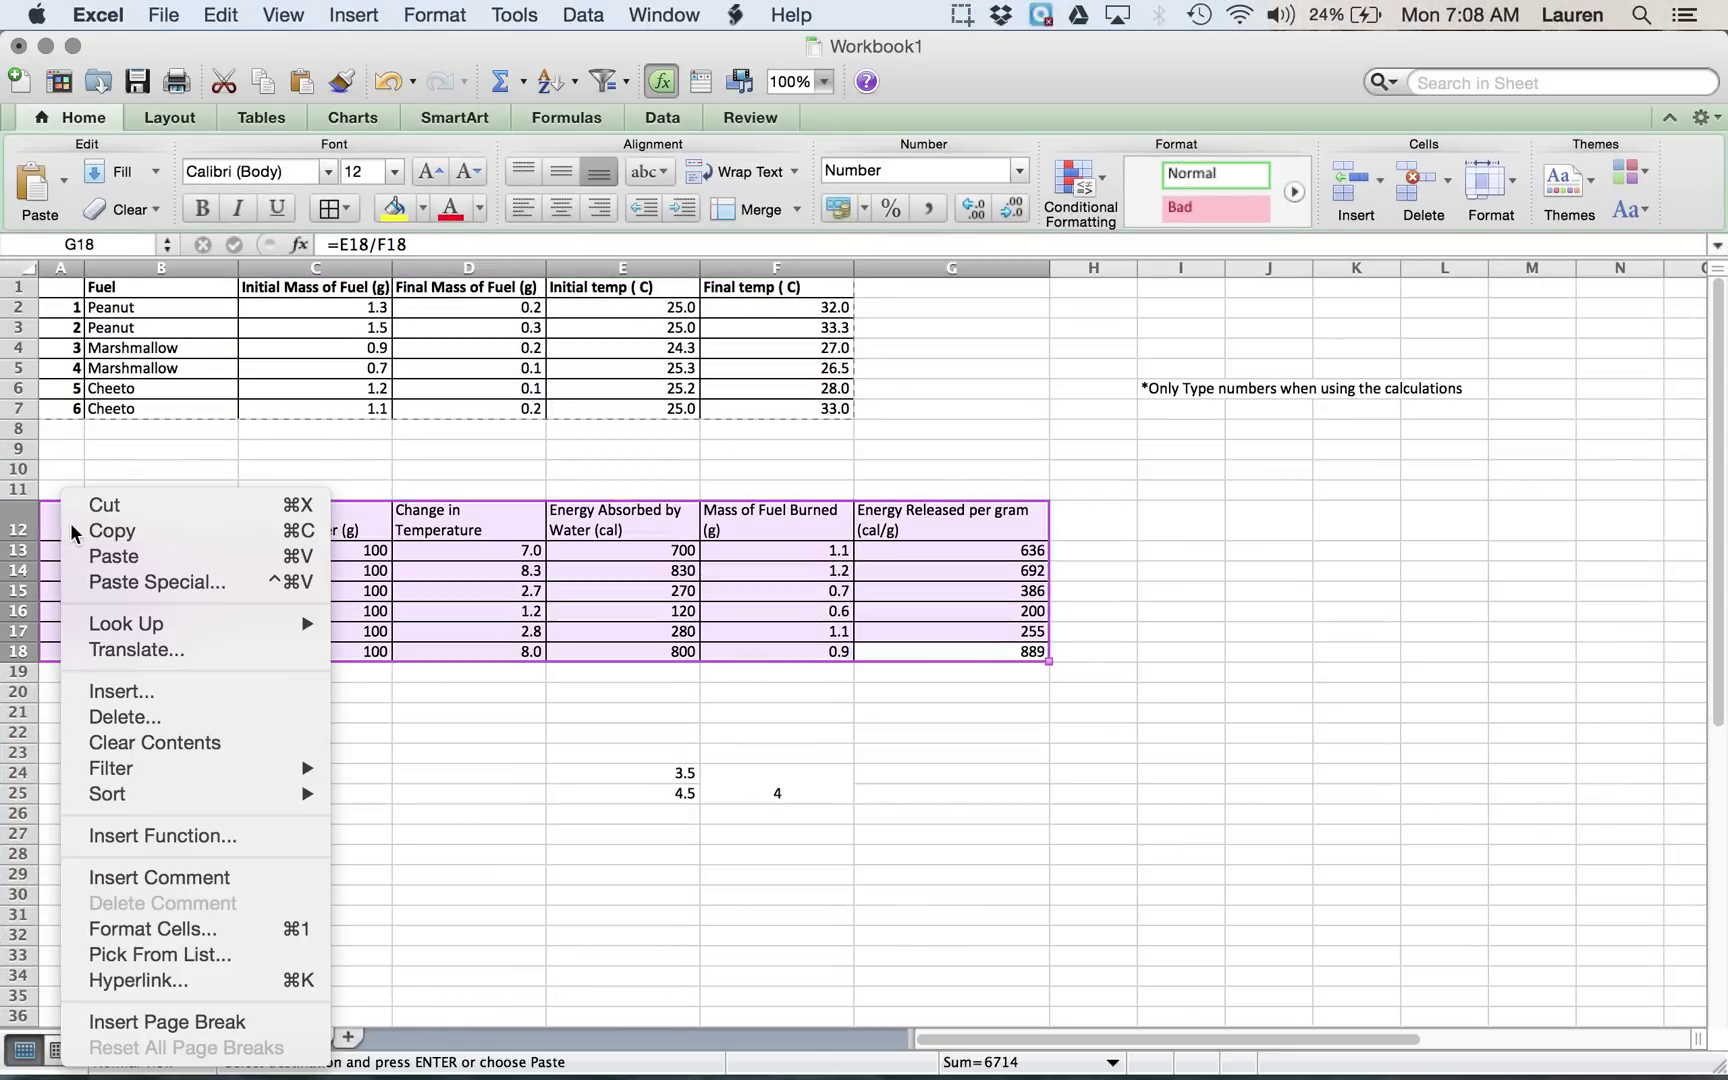
click(75, 530)
key(ctrl+Up)
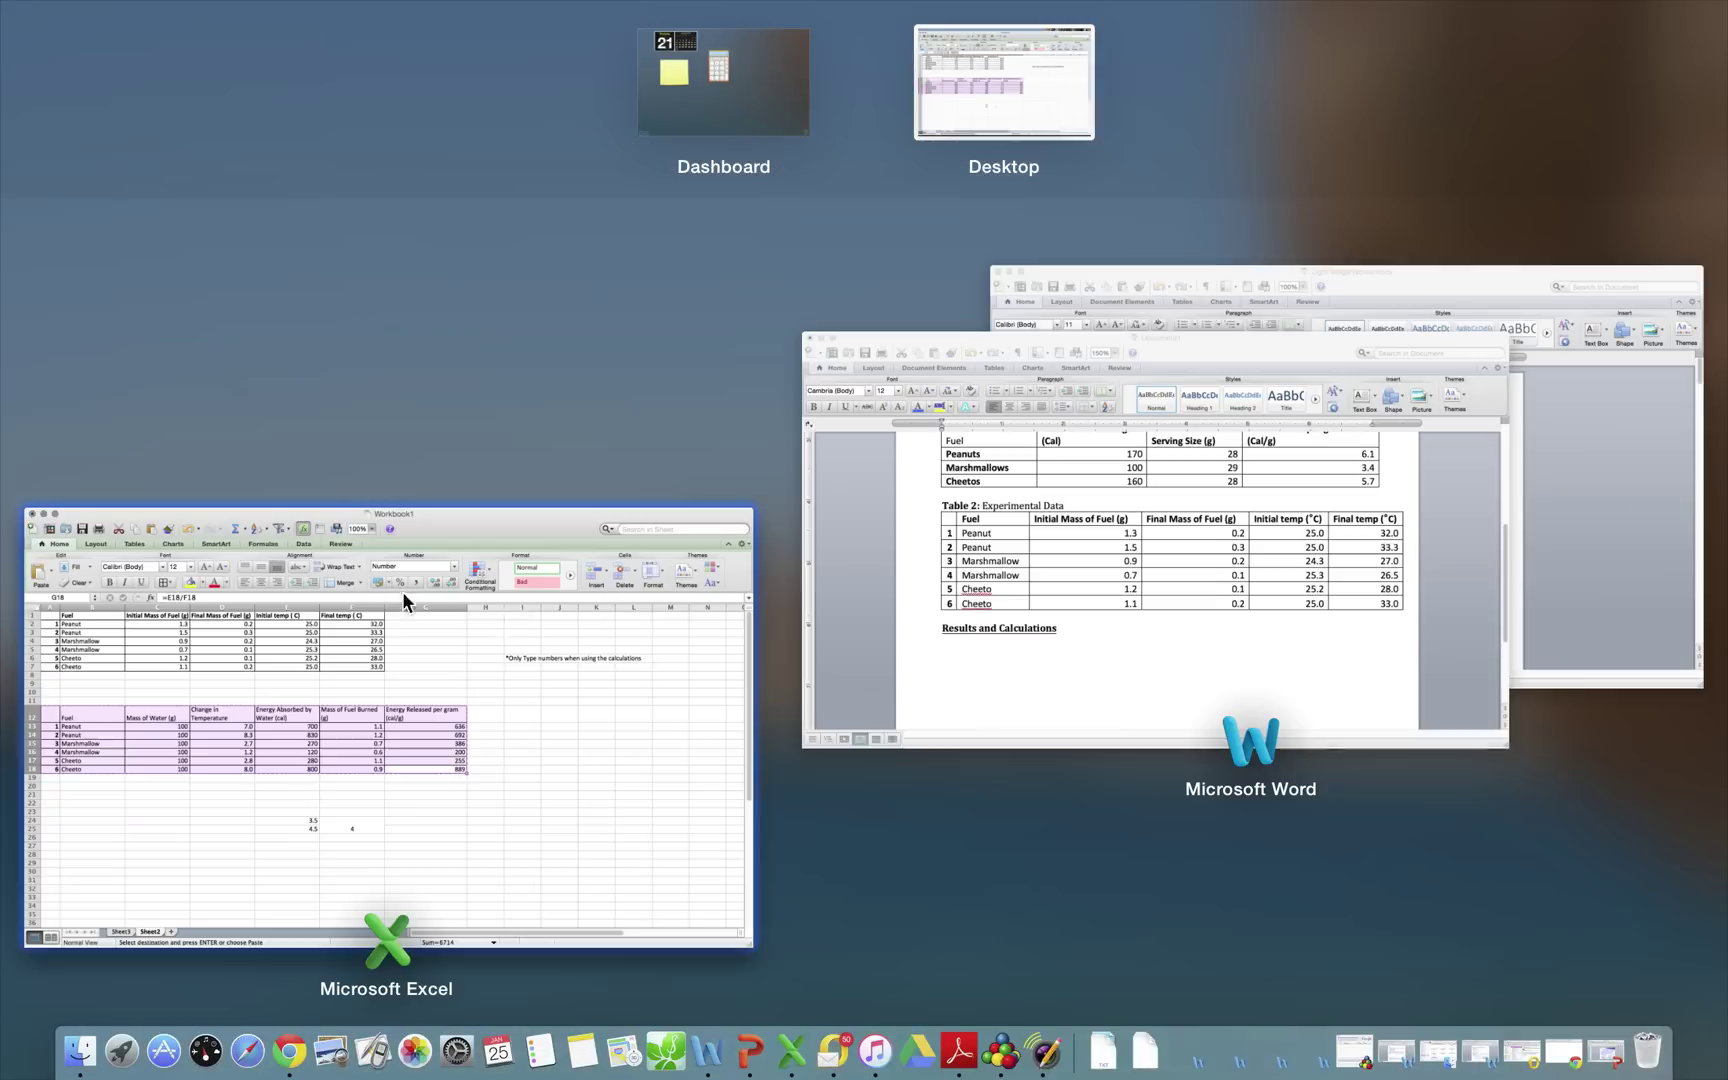
click(1237, 607)
click(446, 760)
- Paste the calculations table below the heading and AutoFit its columns to contents
right_click(374, 755)
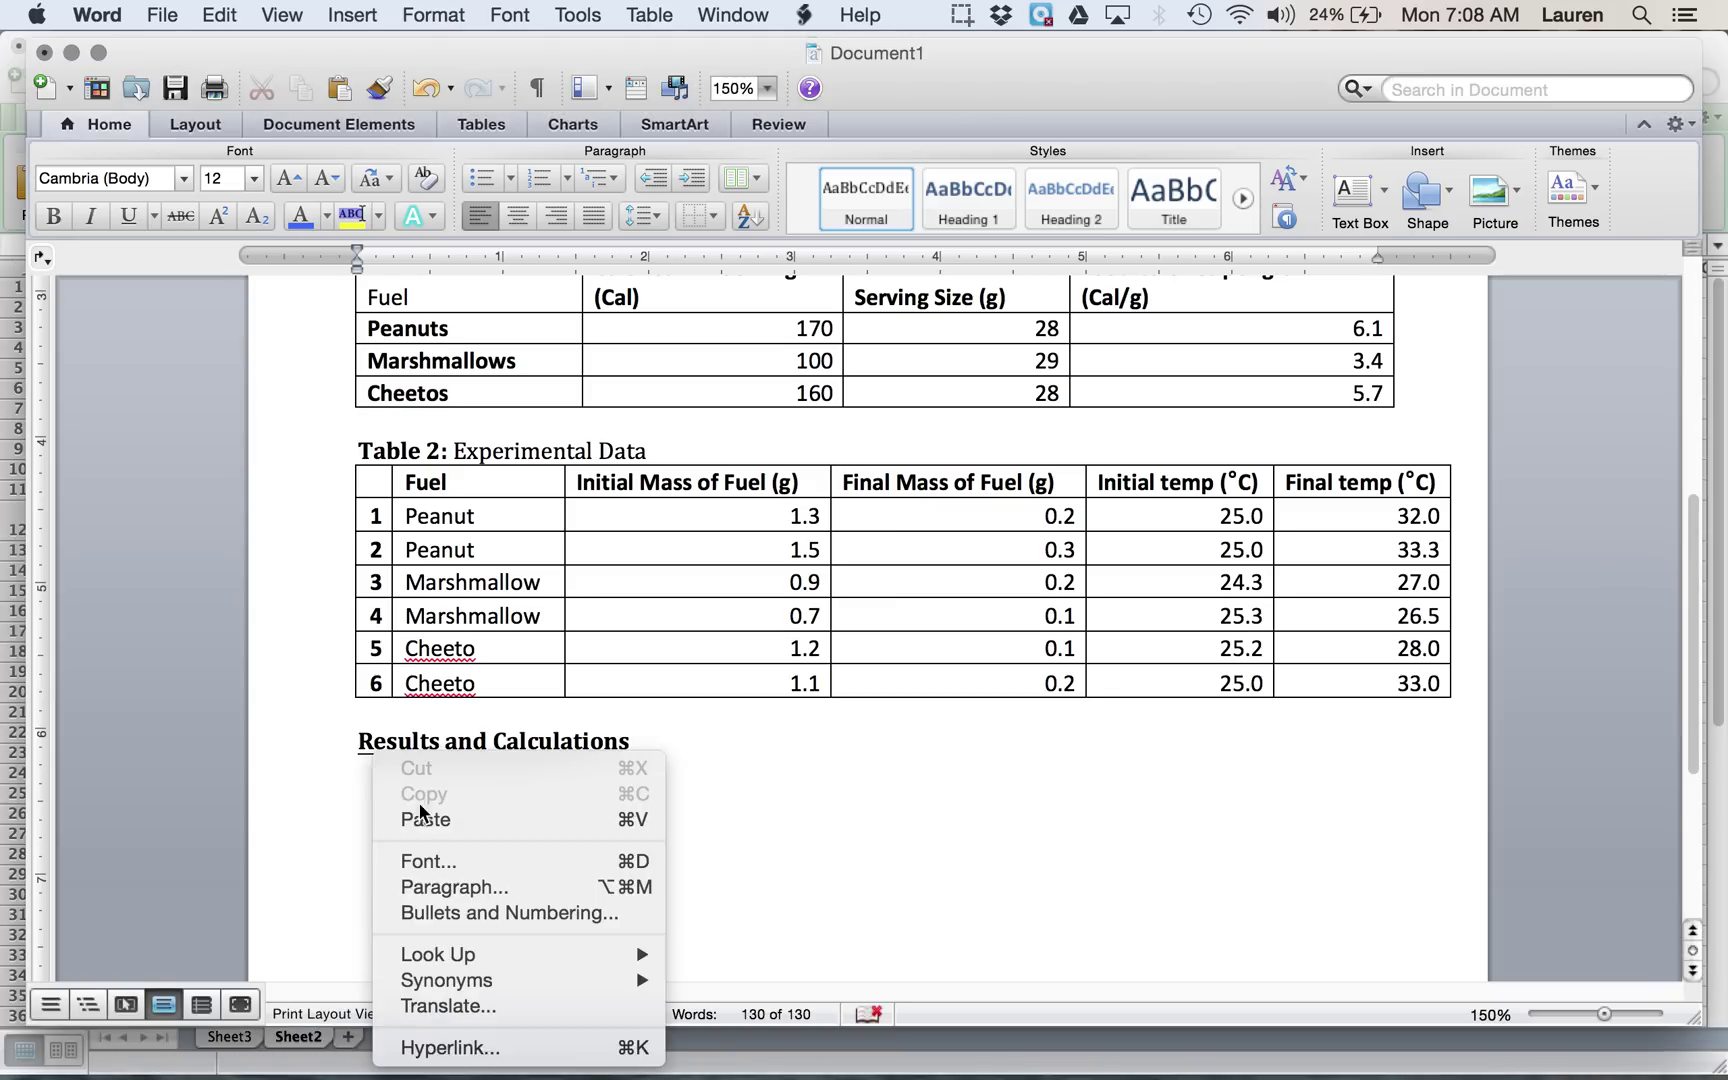
click(421, 818)
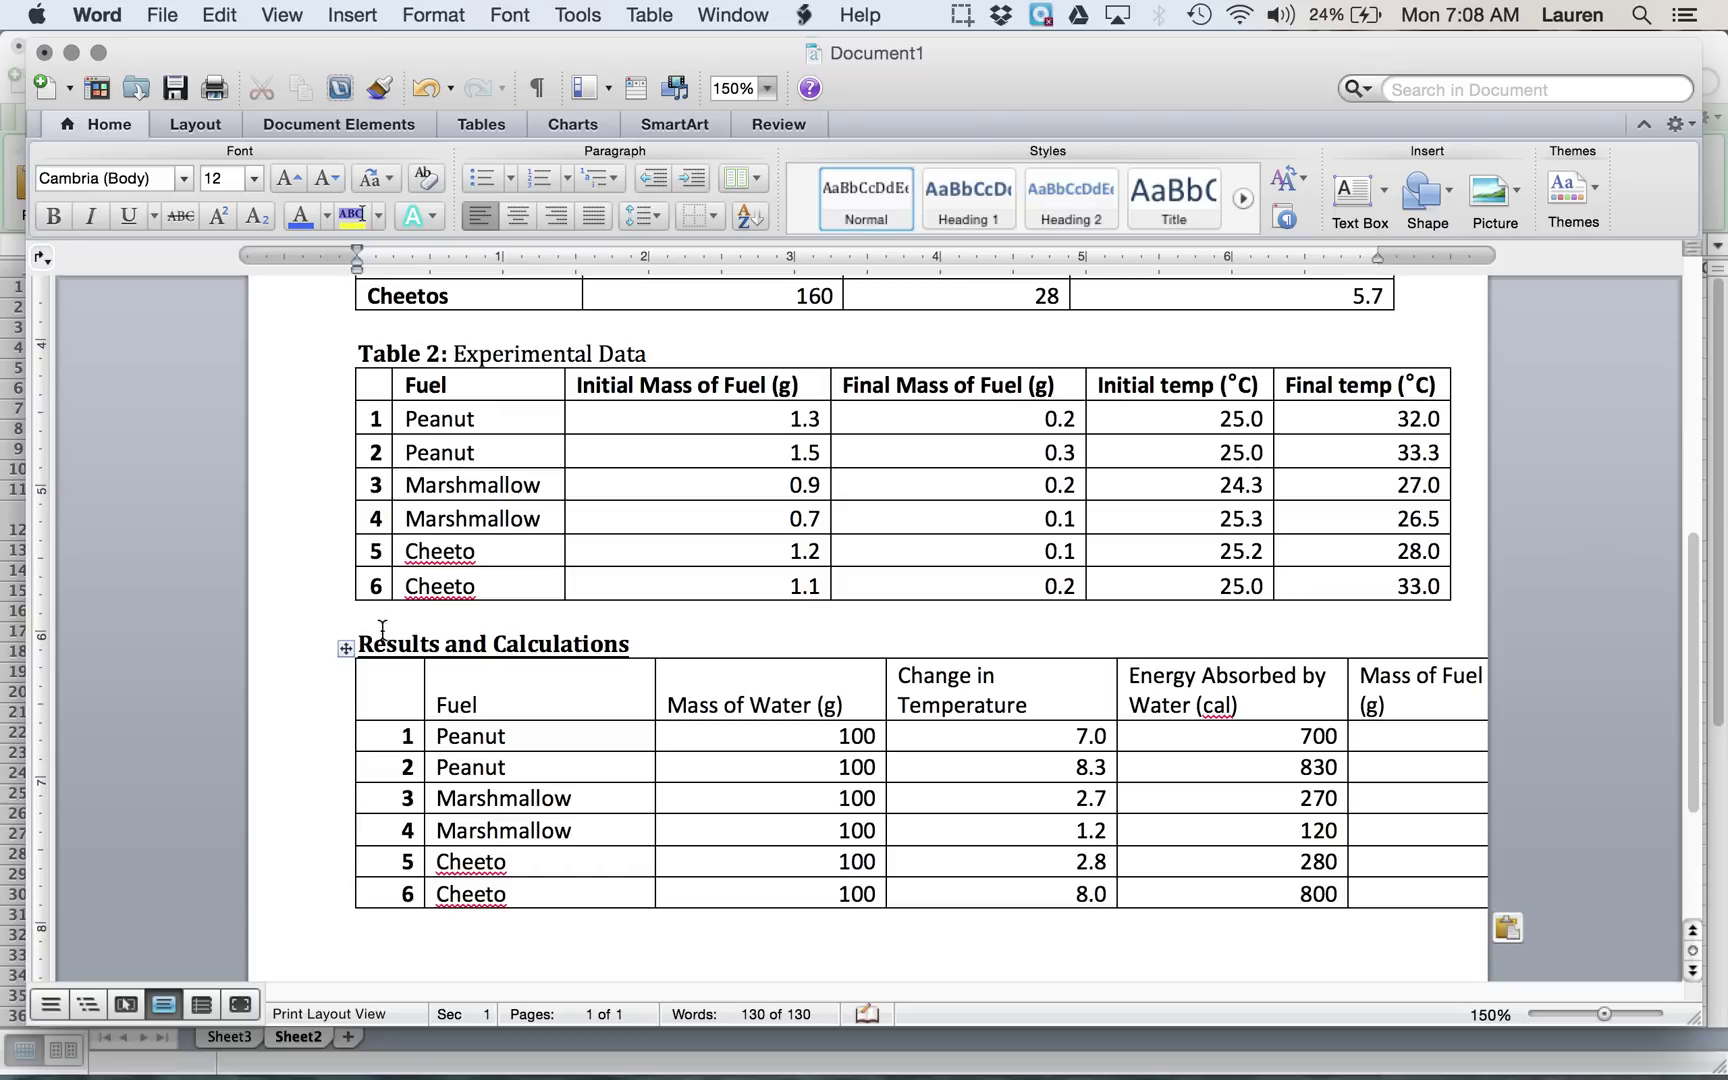
click(348, 644)
click(343, 648)
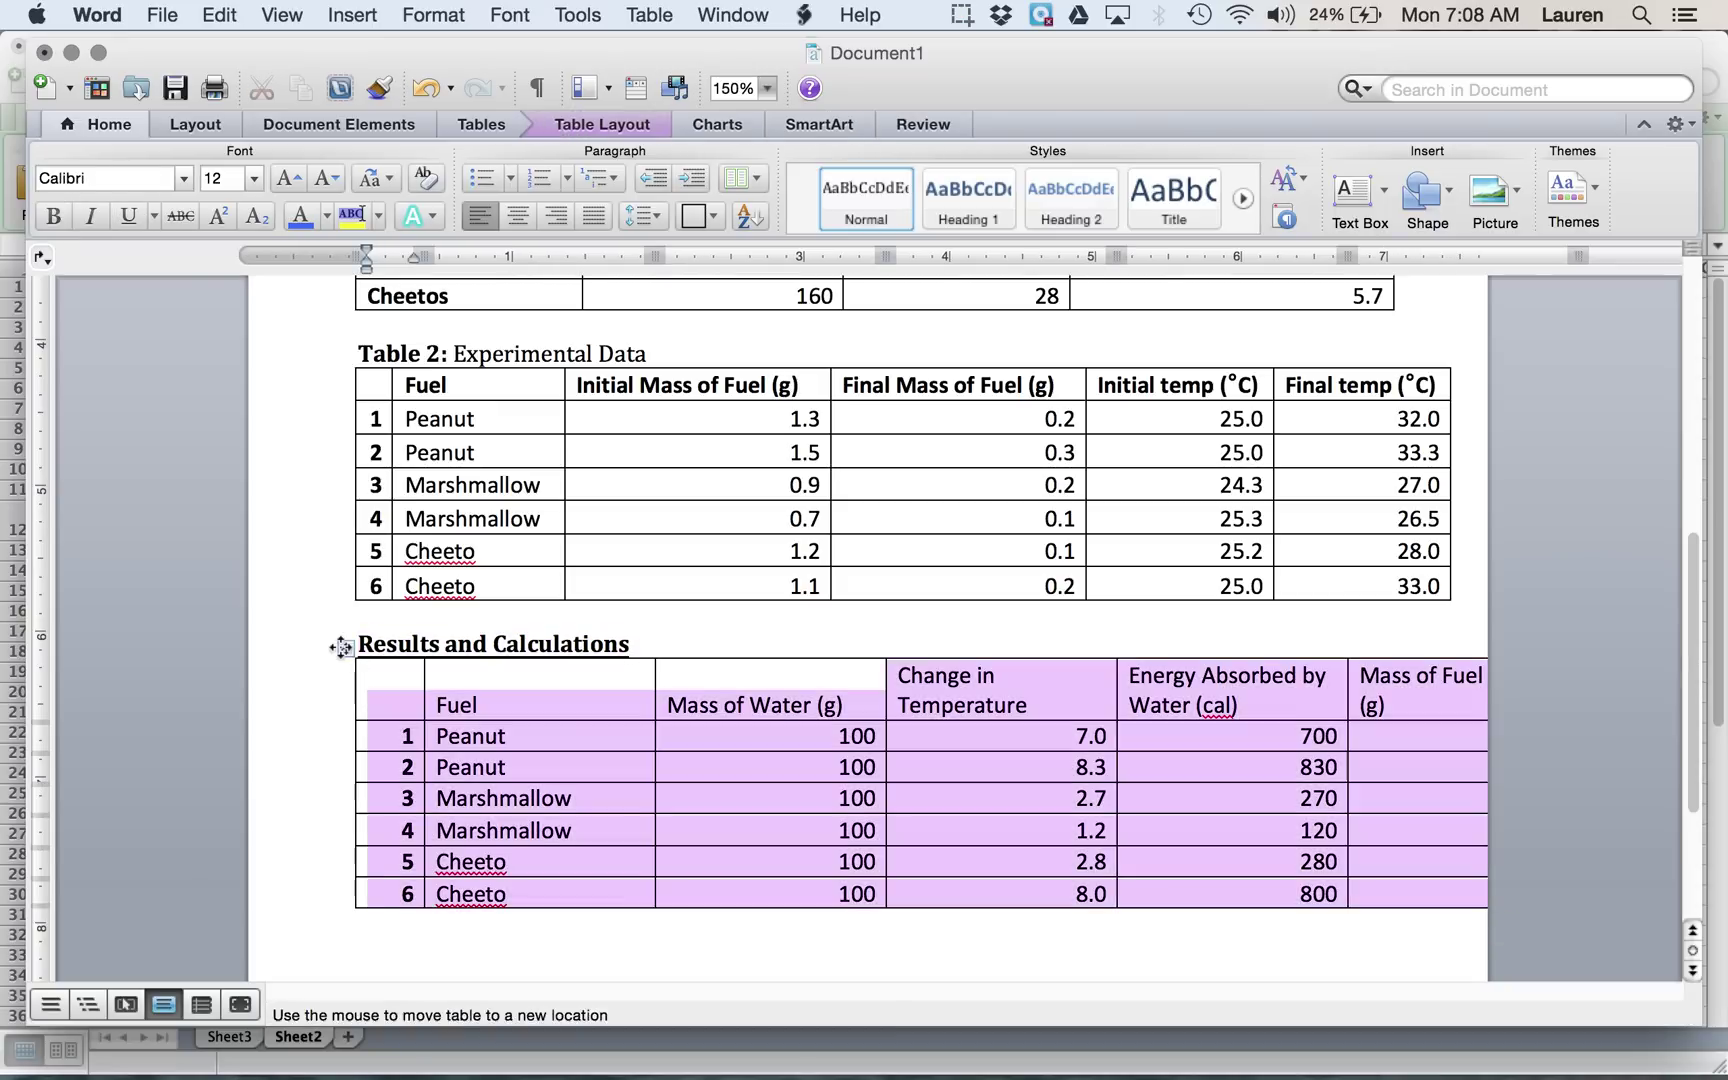
click(615, 124)
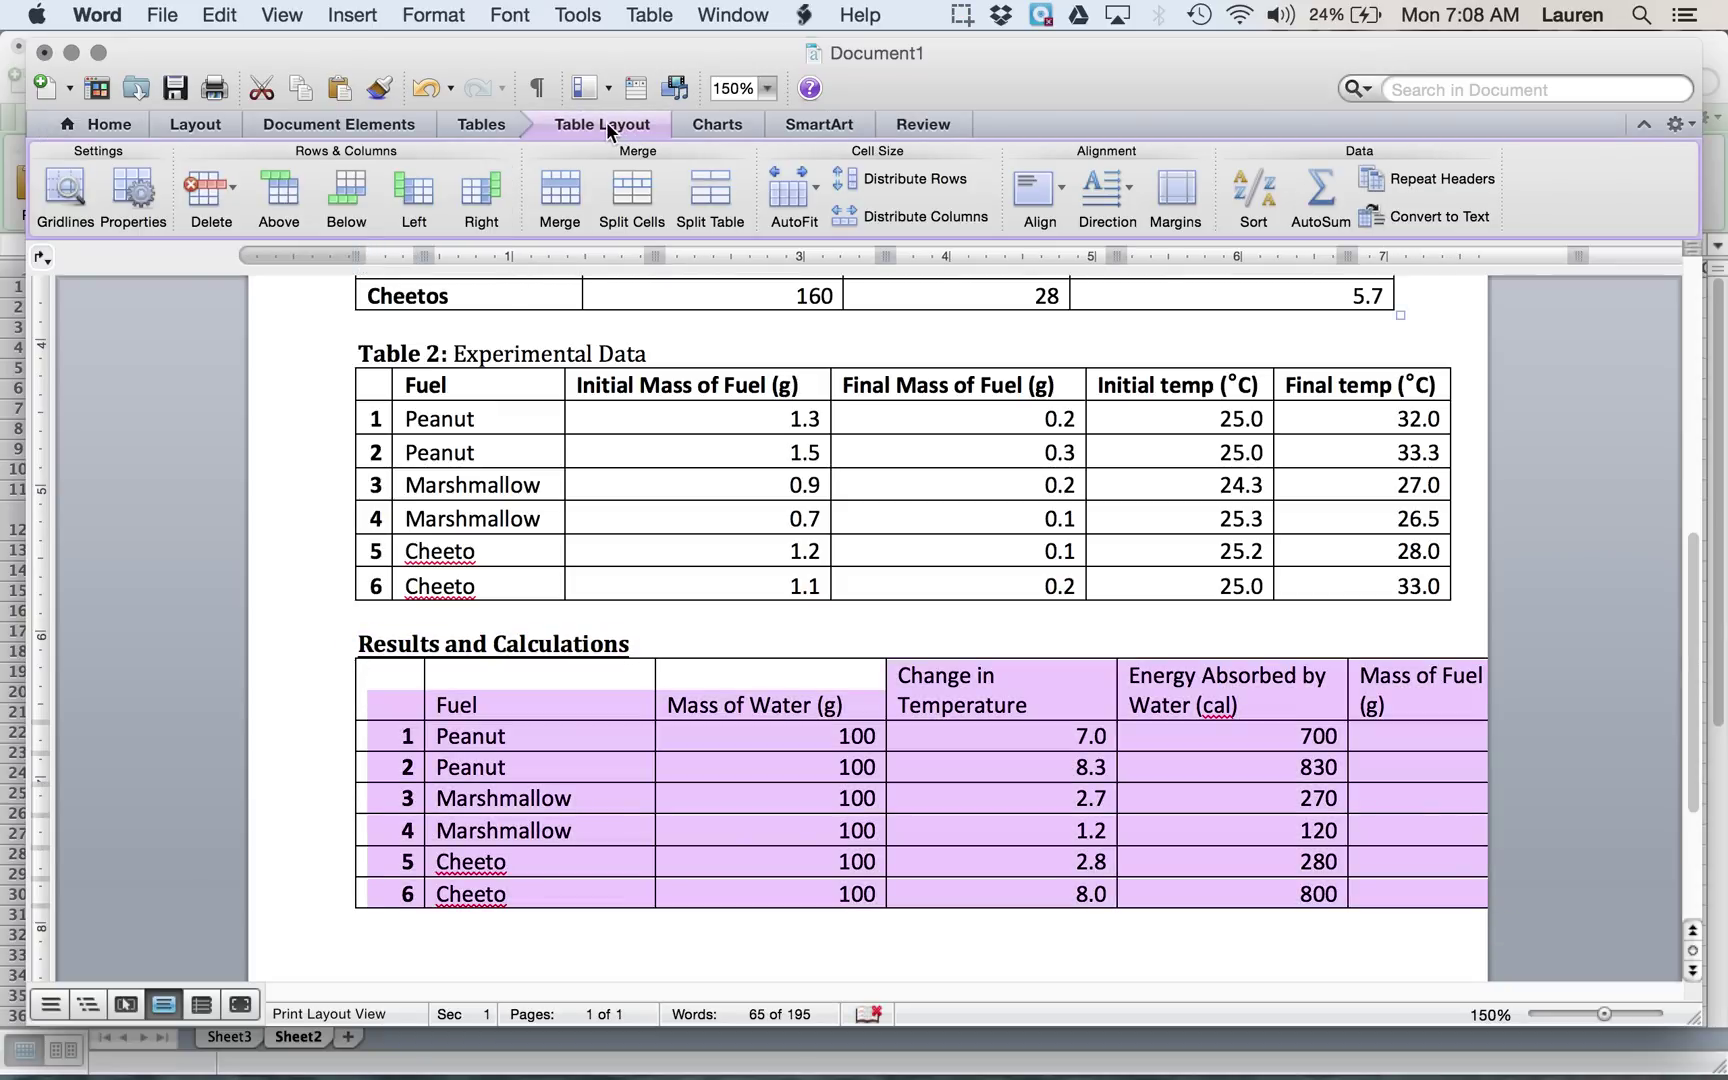
click(778, 200)
click(819, 221)
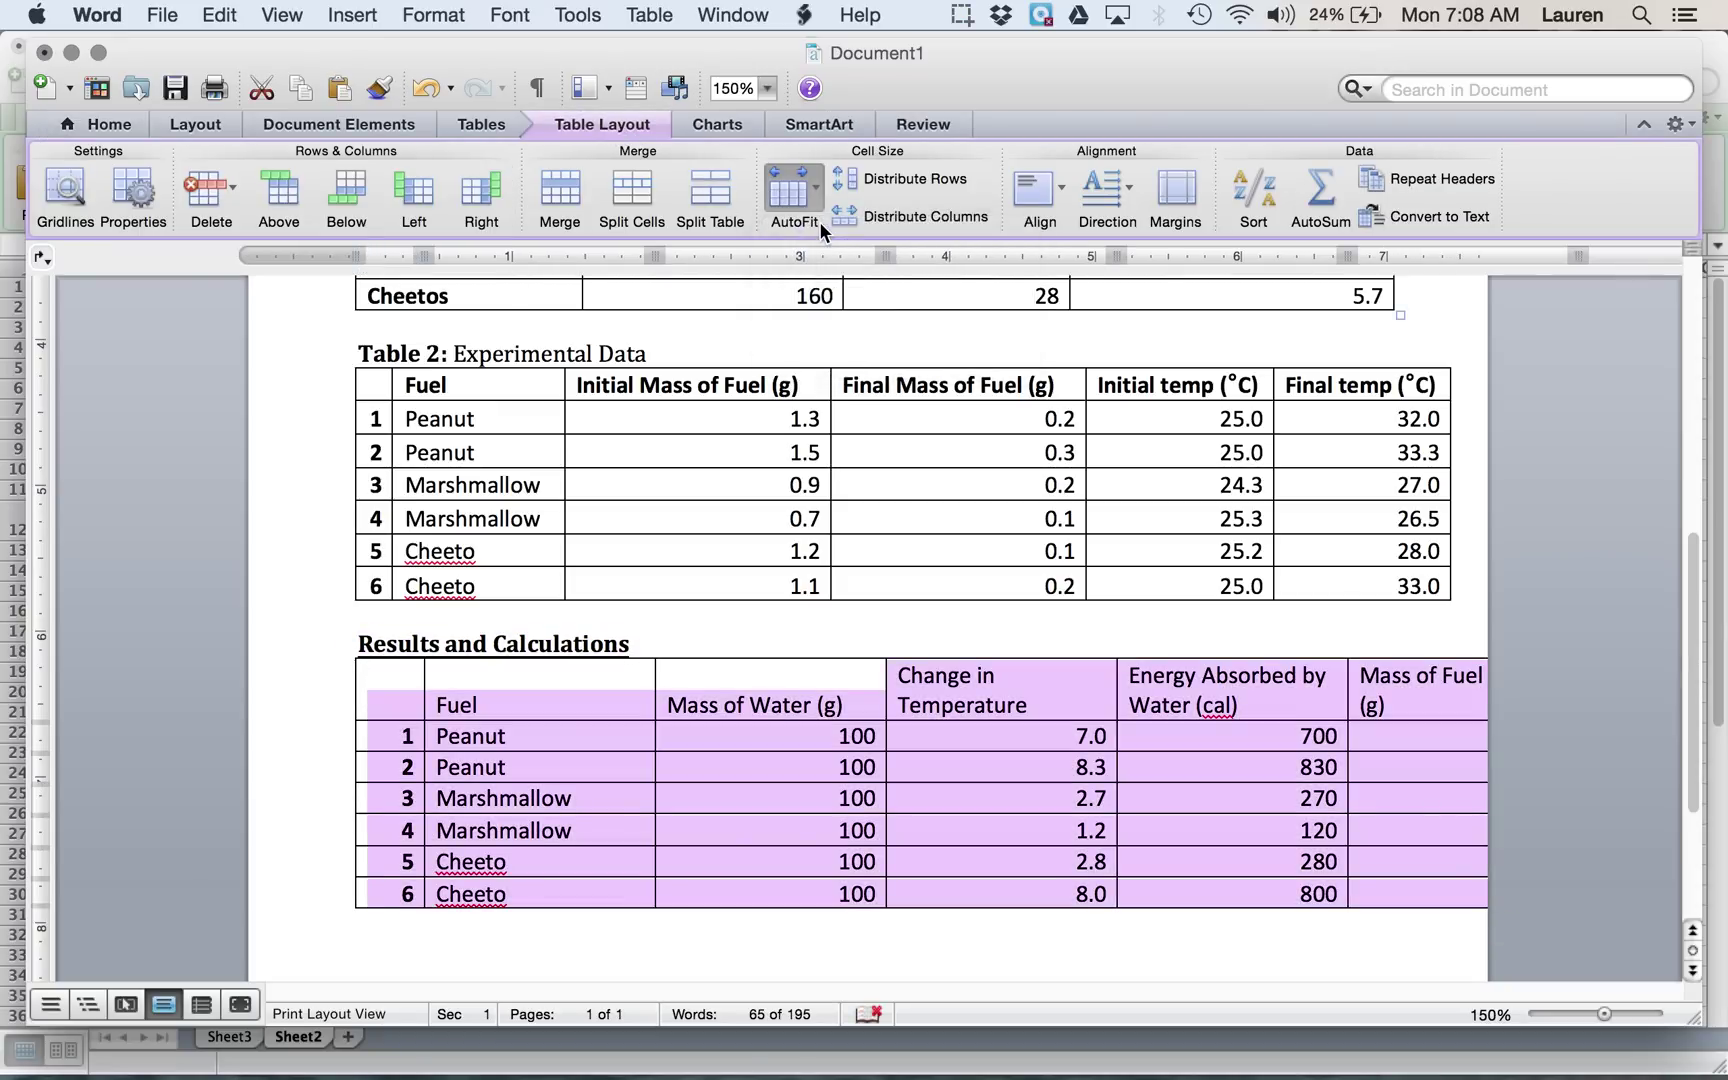
- Start a non-underlined caption line above the table, undoing an accidental extra paste
click(733, 638)
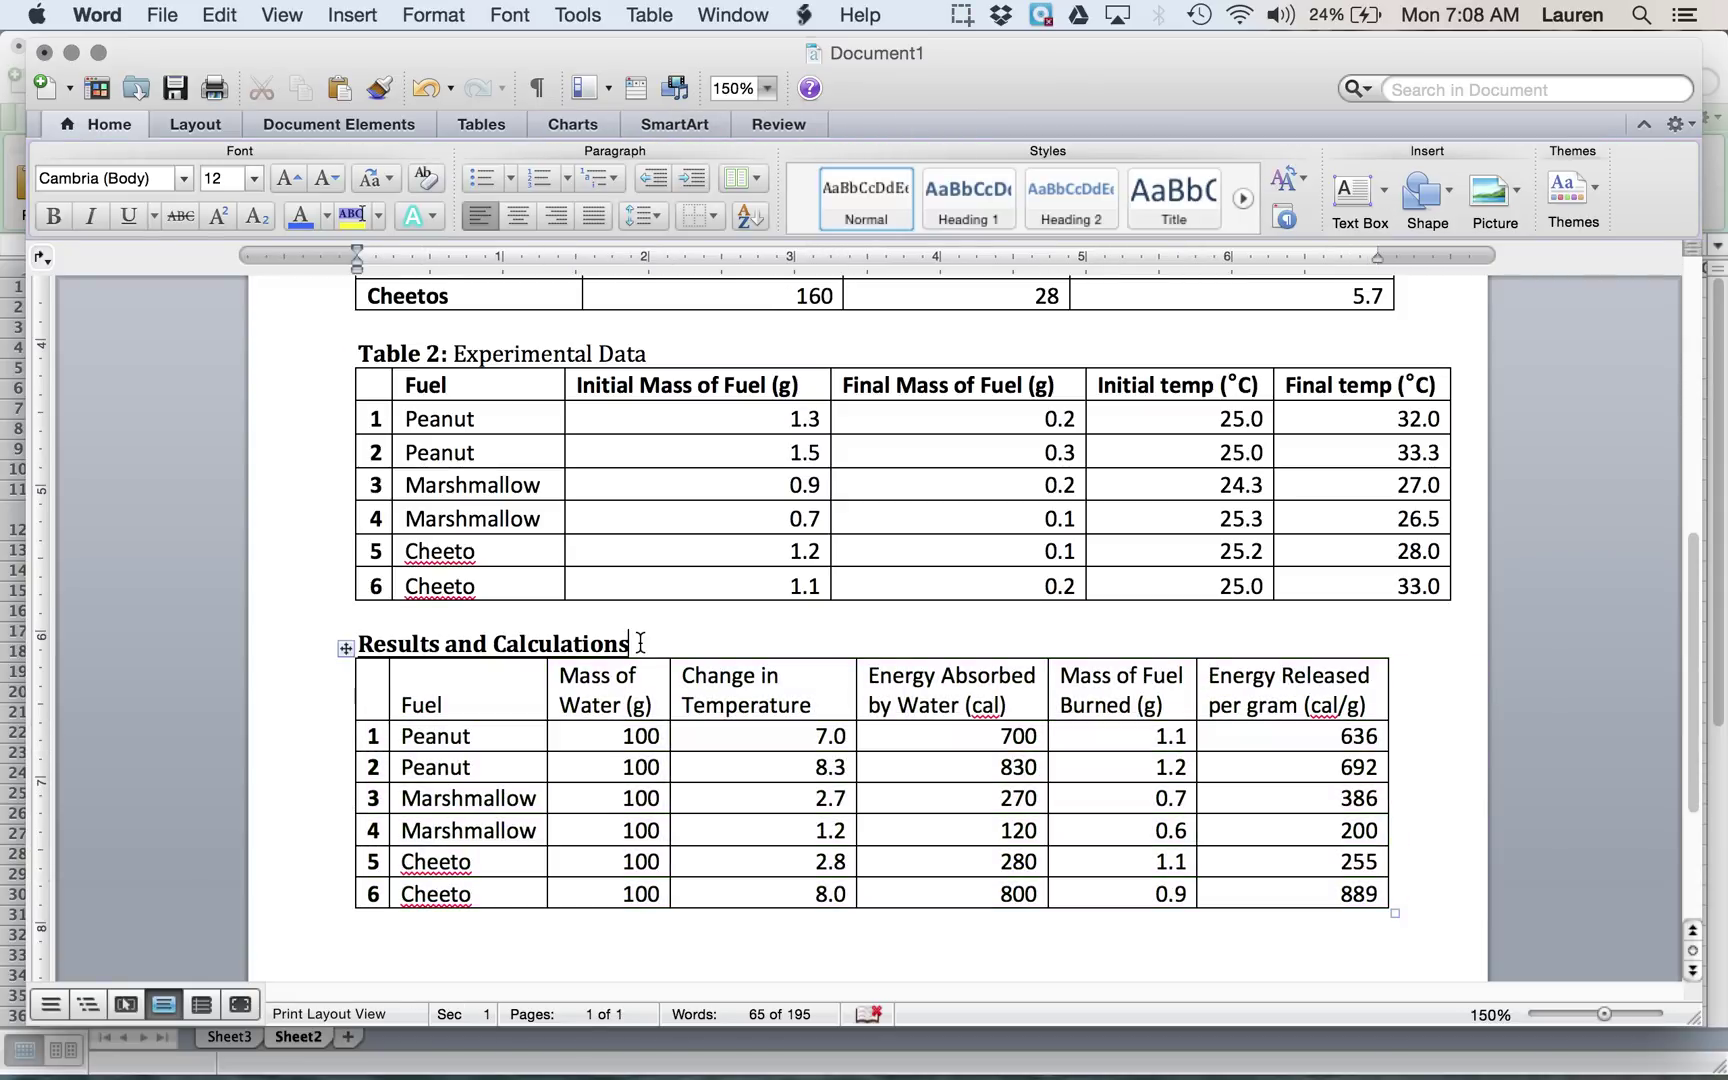
key(Return)
key(Return)
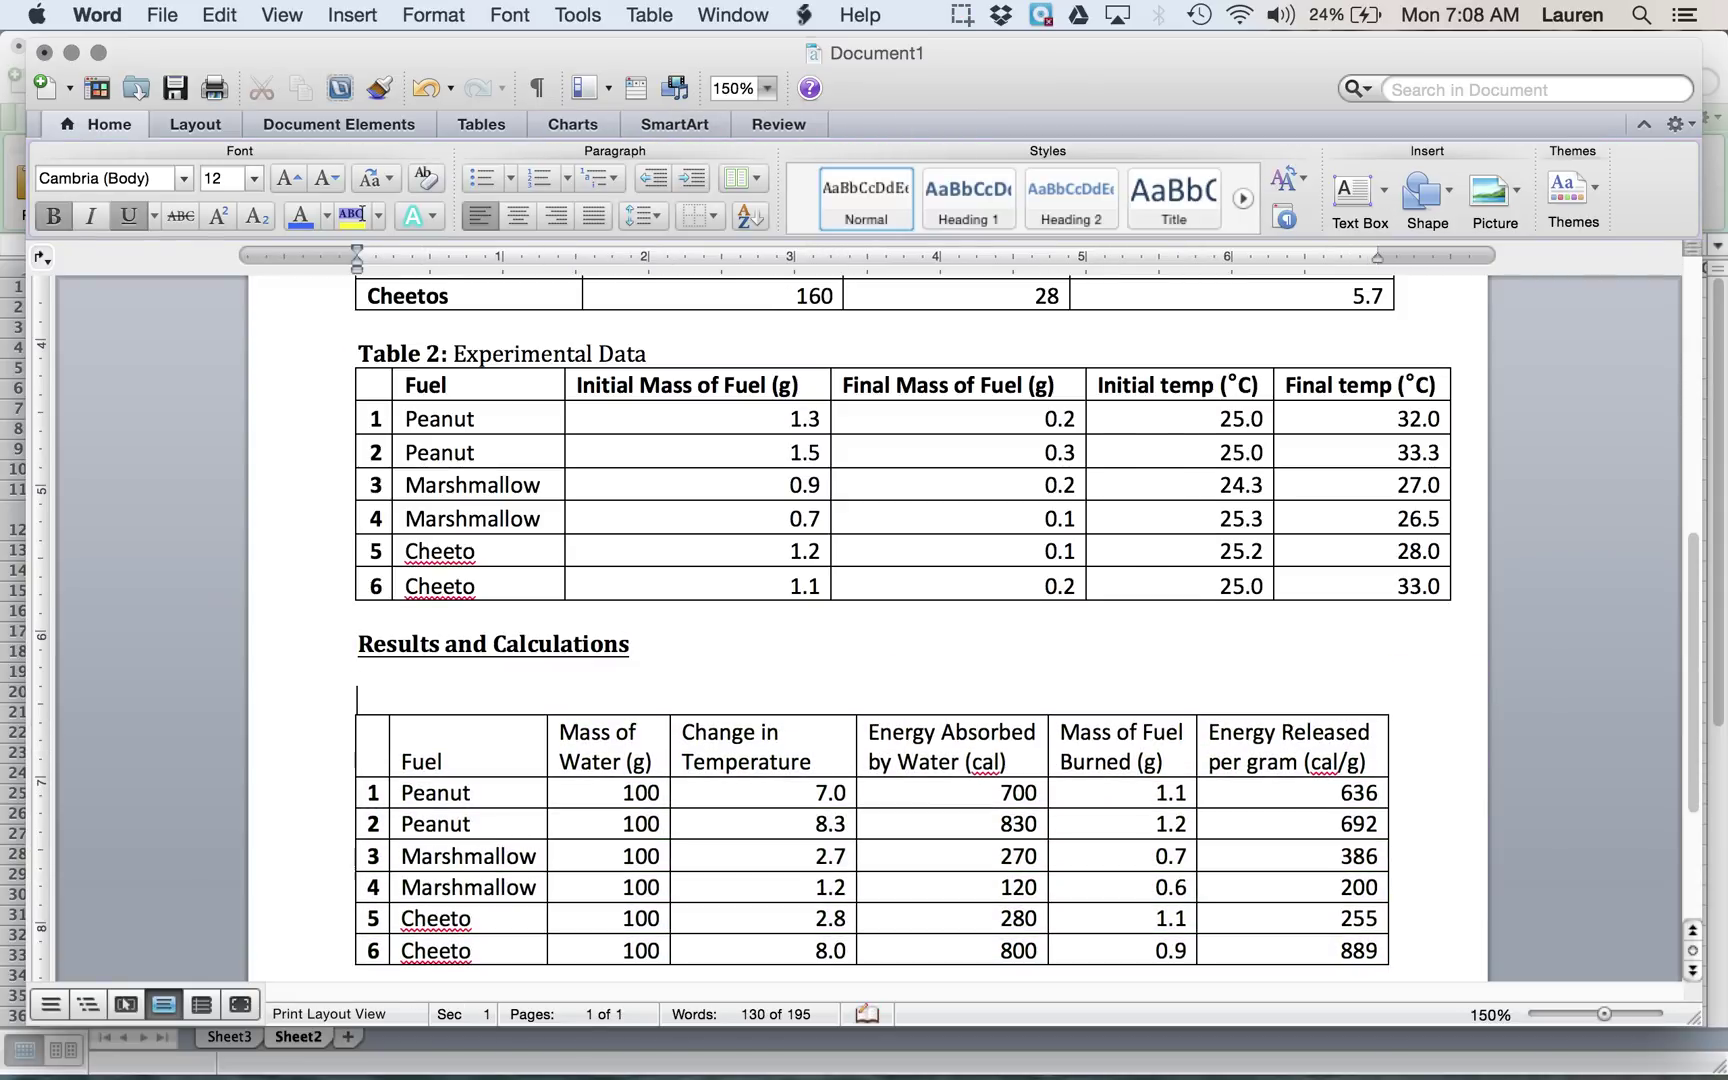
key(BackSpace)
key(BackSpace)
key(BackSpace)
key(super+u)
text(Table 3:)
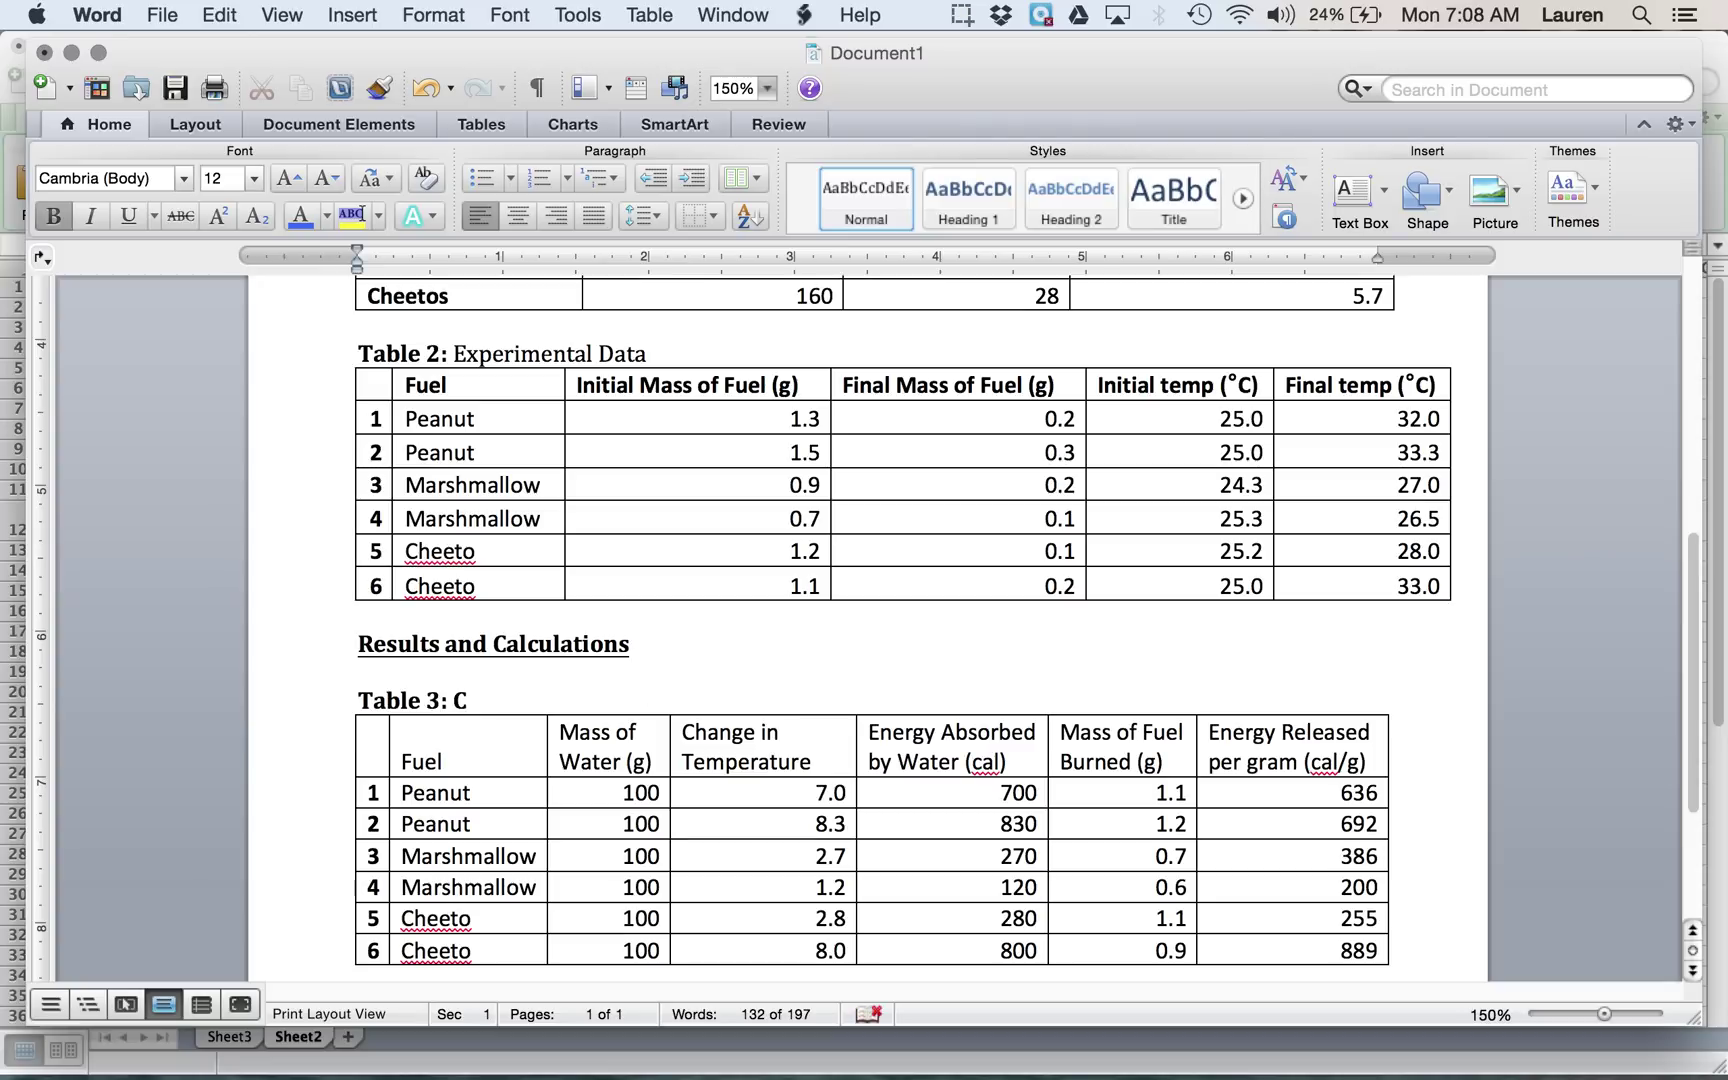
key(super+v)
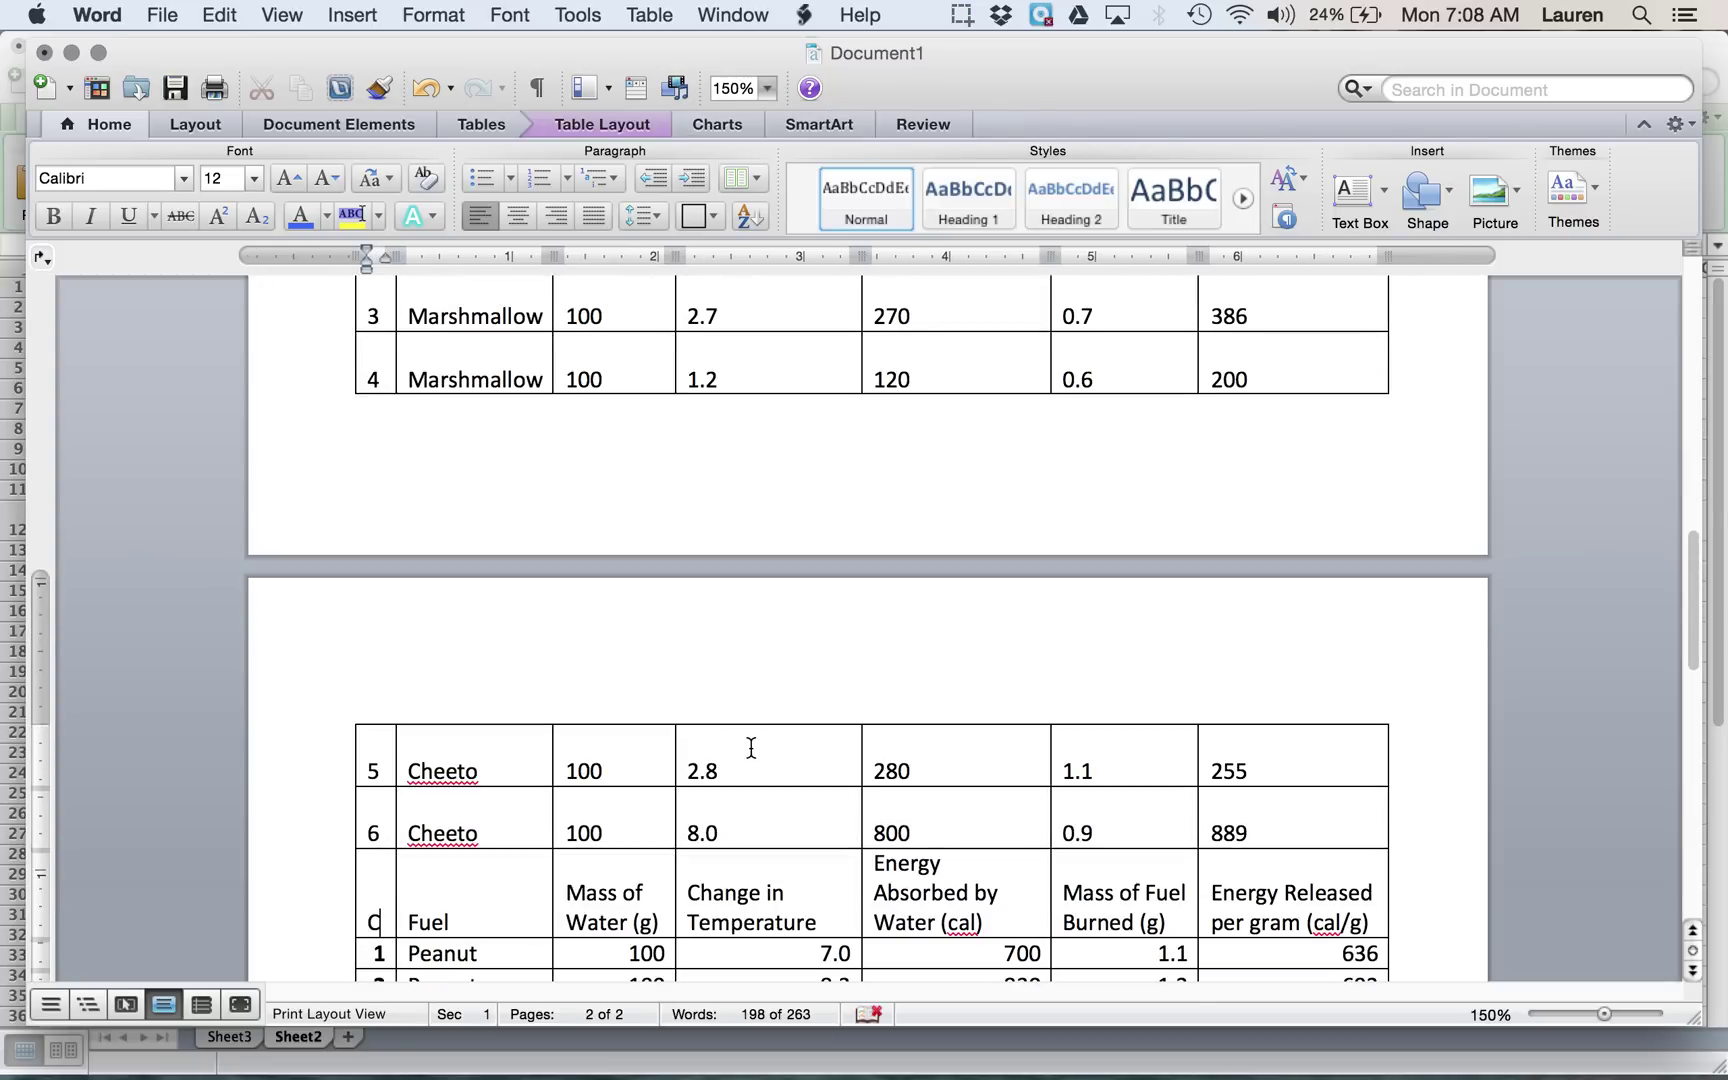
scroll(751, 748, up, 5)
click(428, 89)
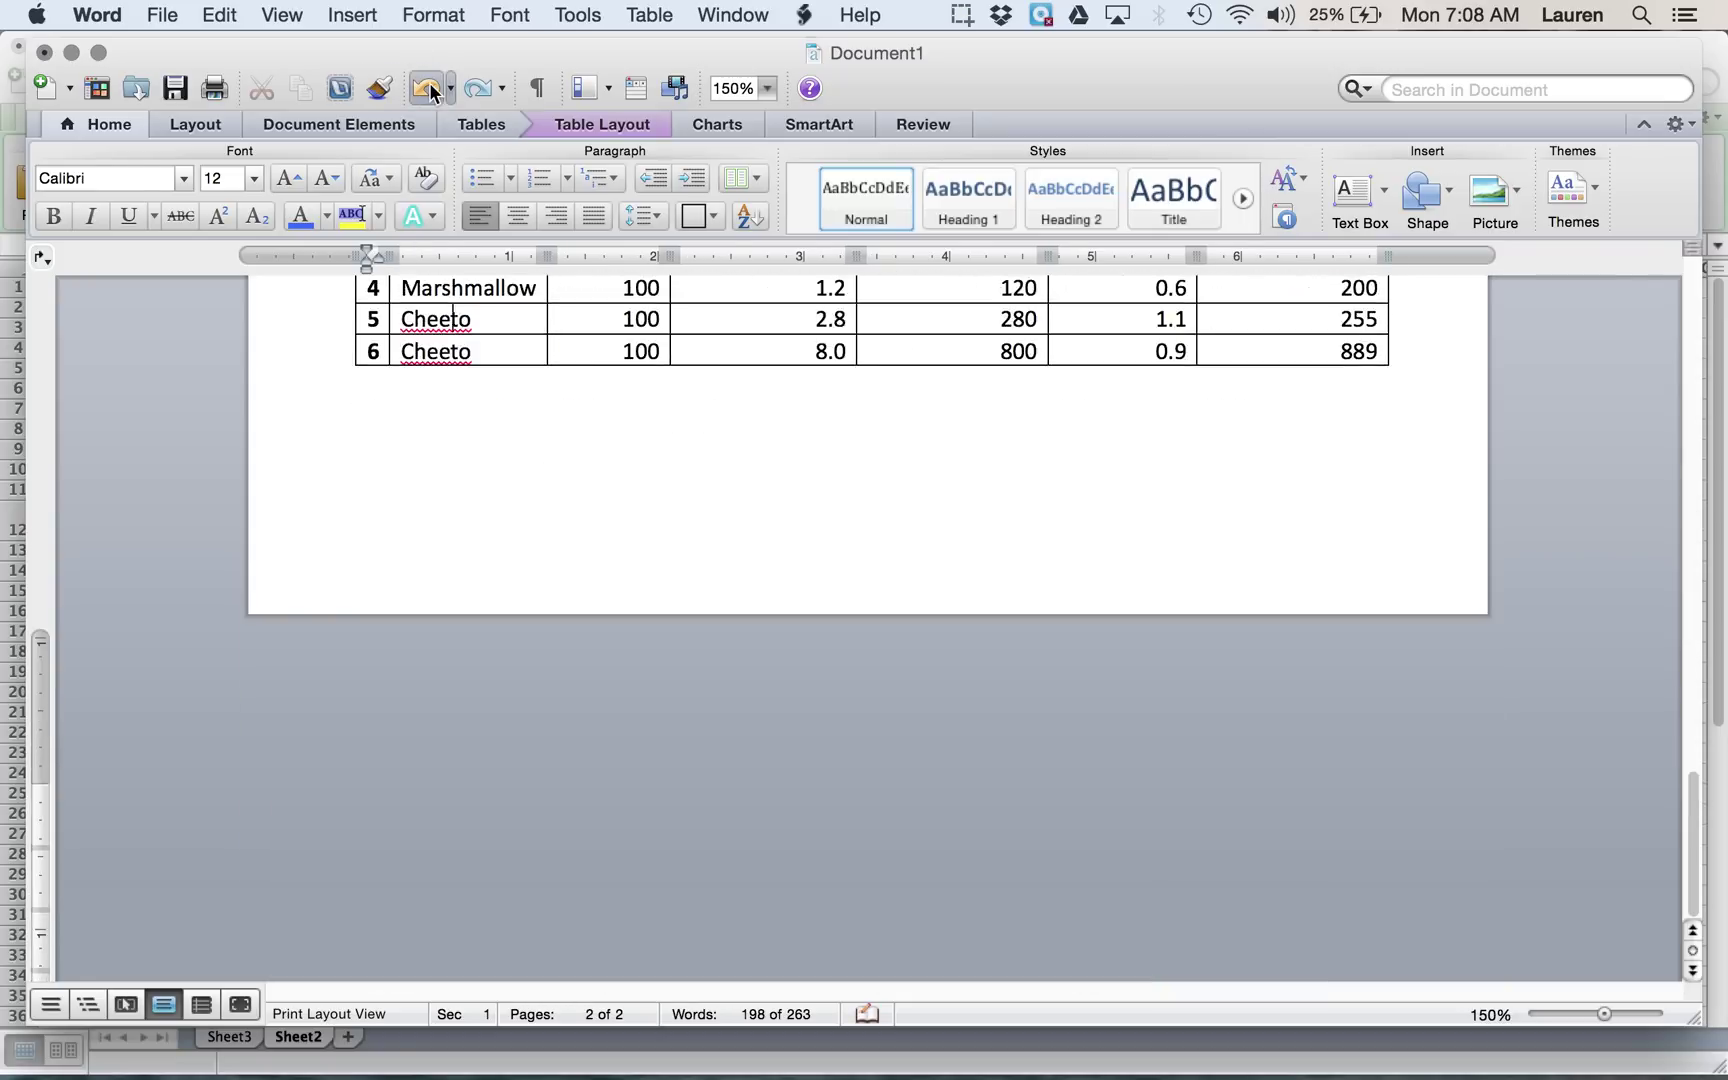
- Complete the caption as 'Table 3: Calculations' without bold
click(452, 316)
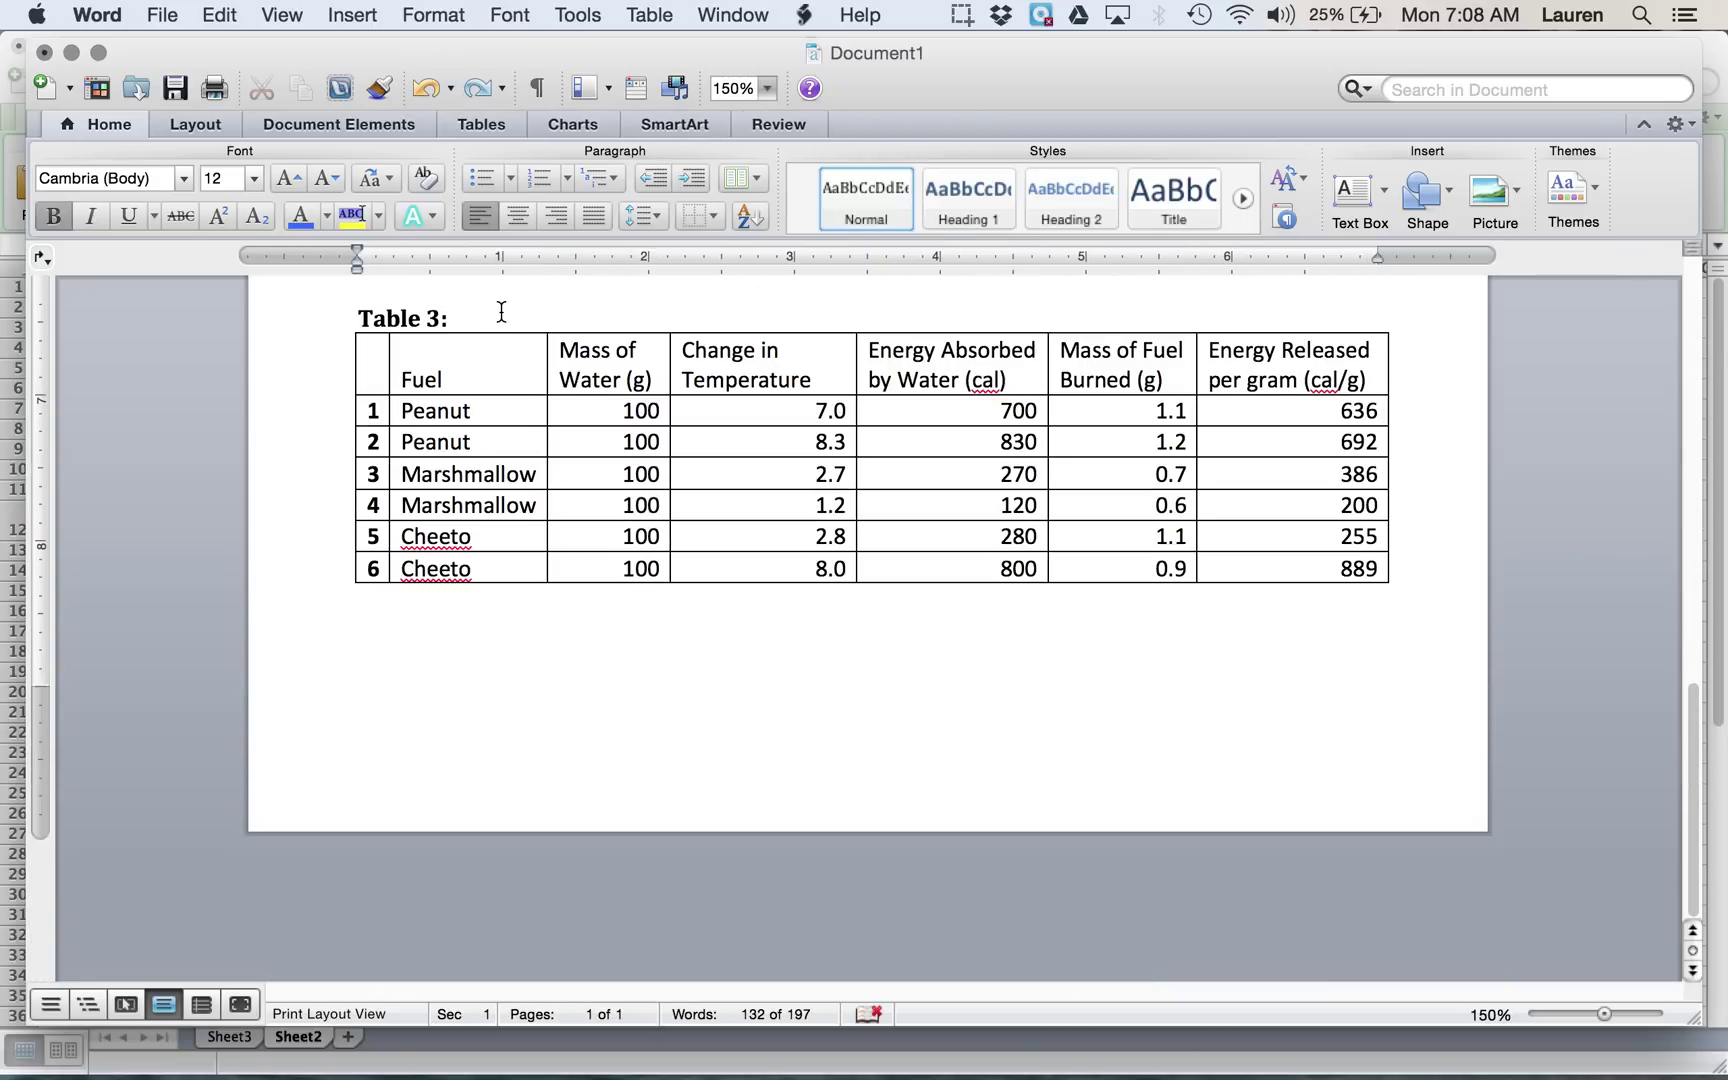
text(Ca)
key(super+b)
text(C)
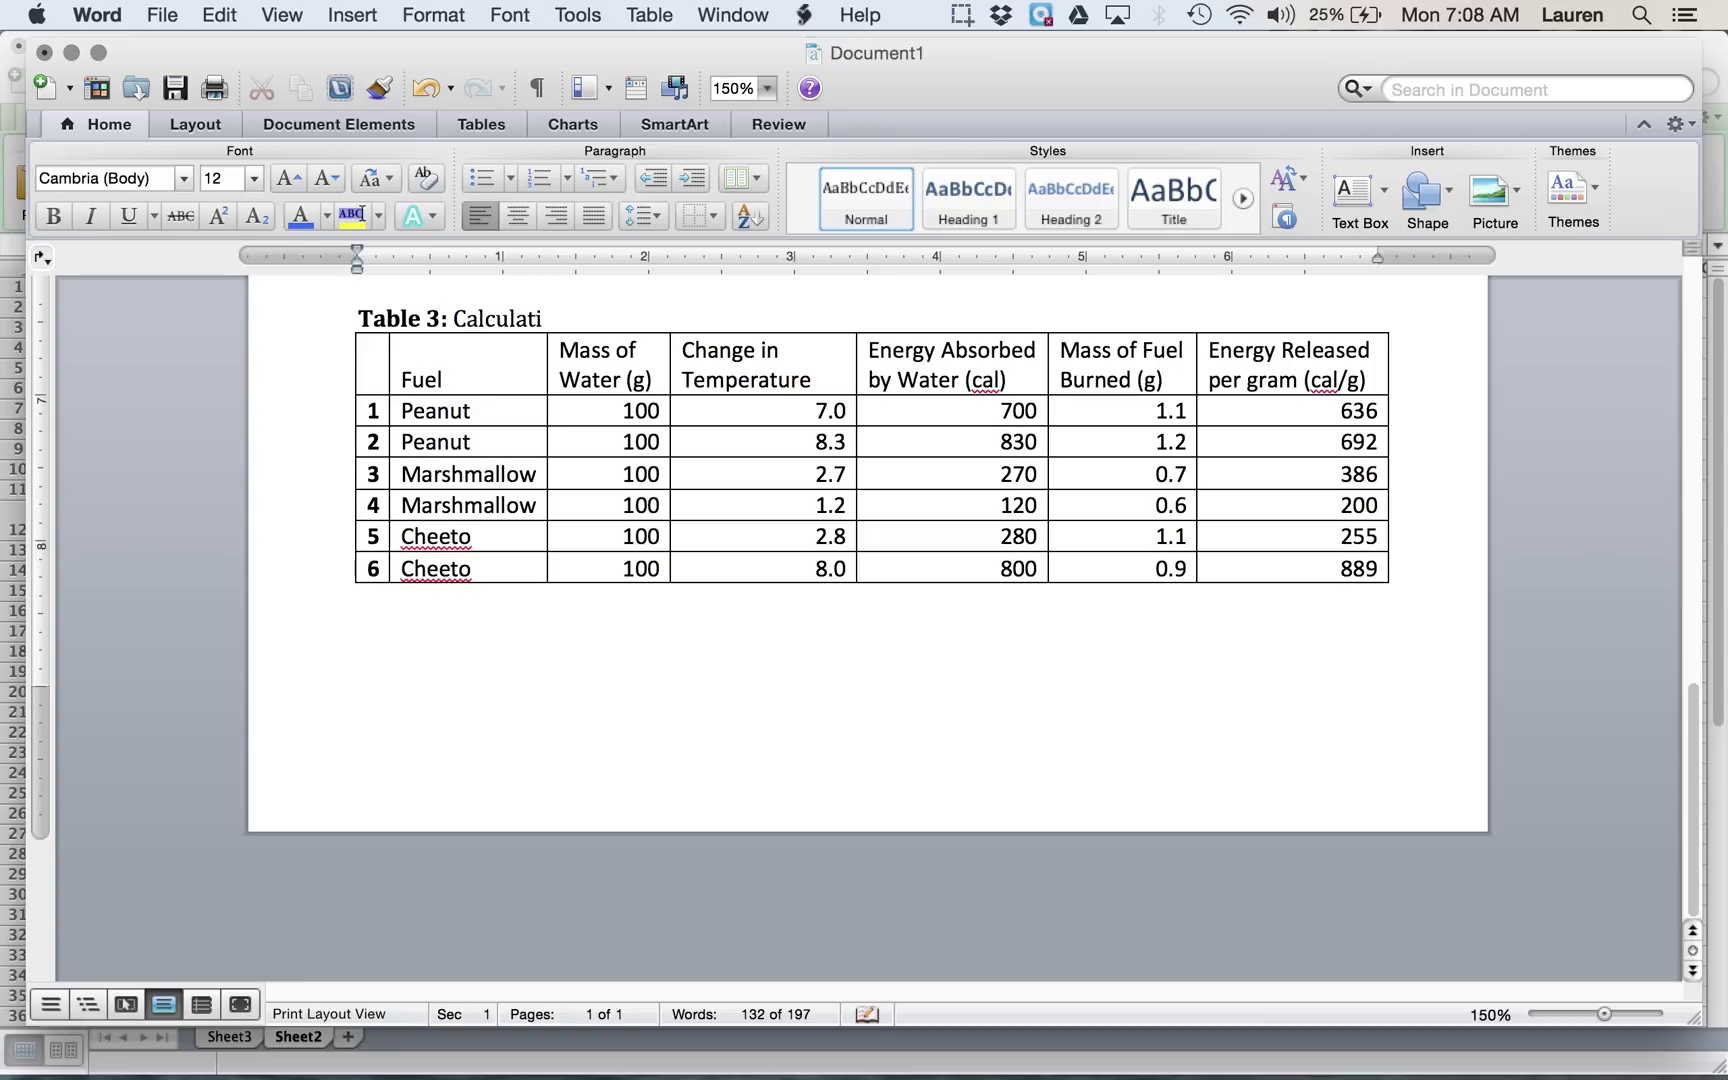
scroll(671, 650, up, 4)
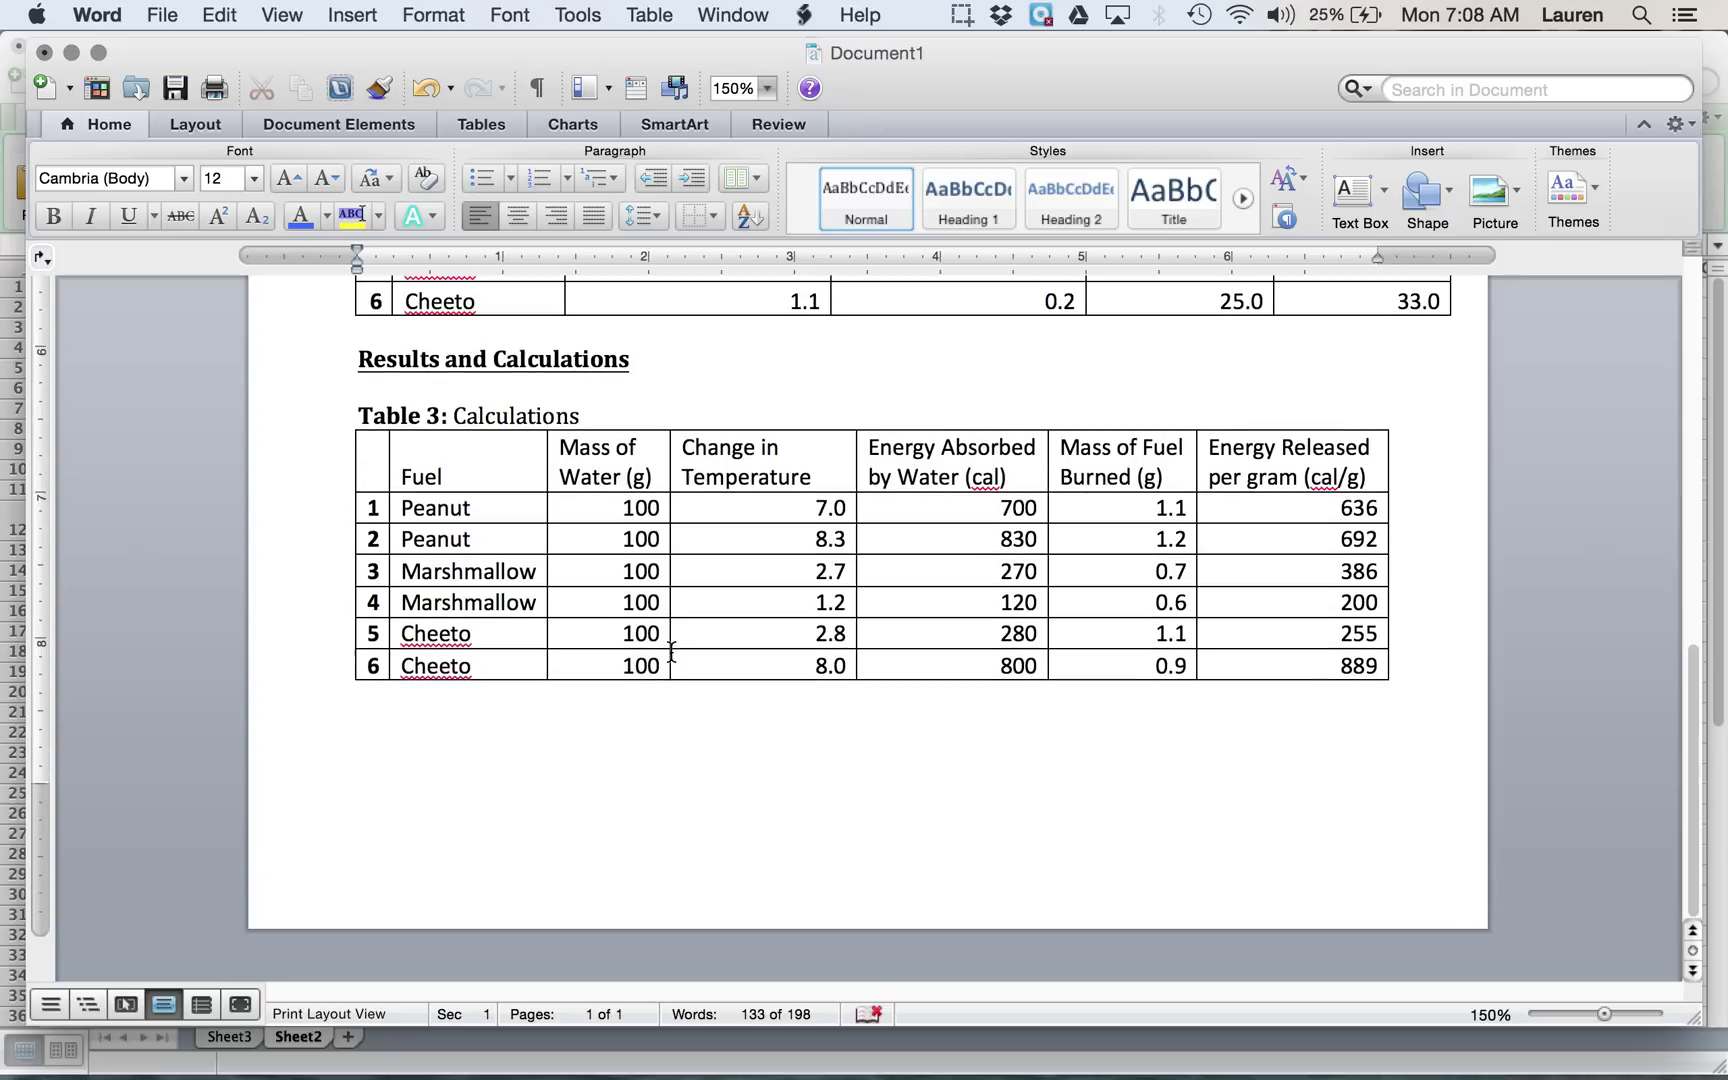
scroll(671, 652, up, 1)
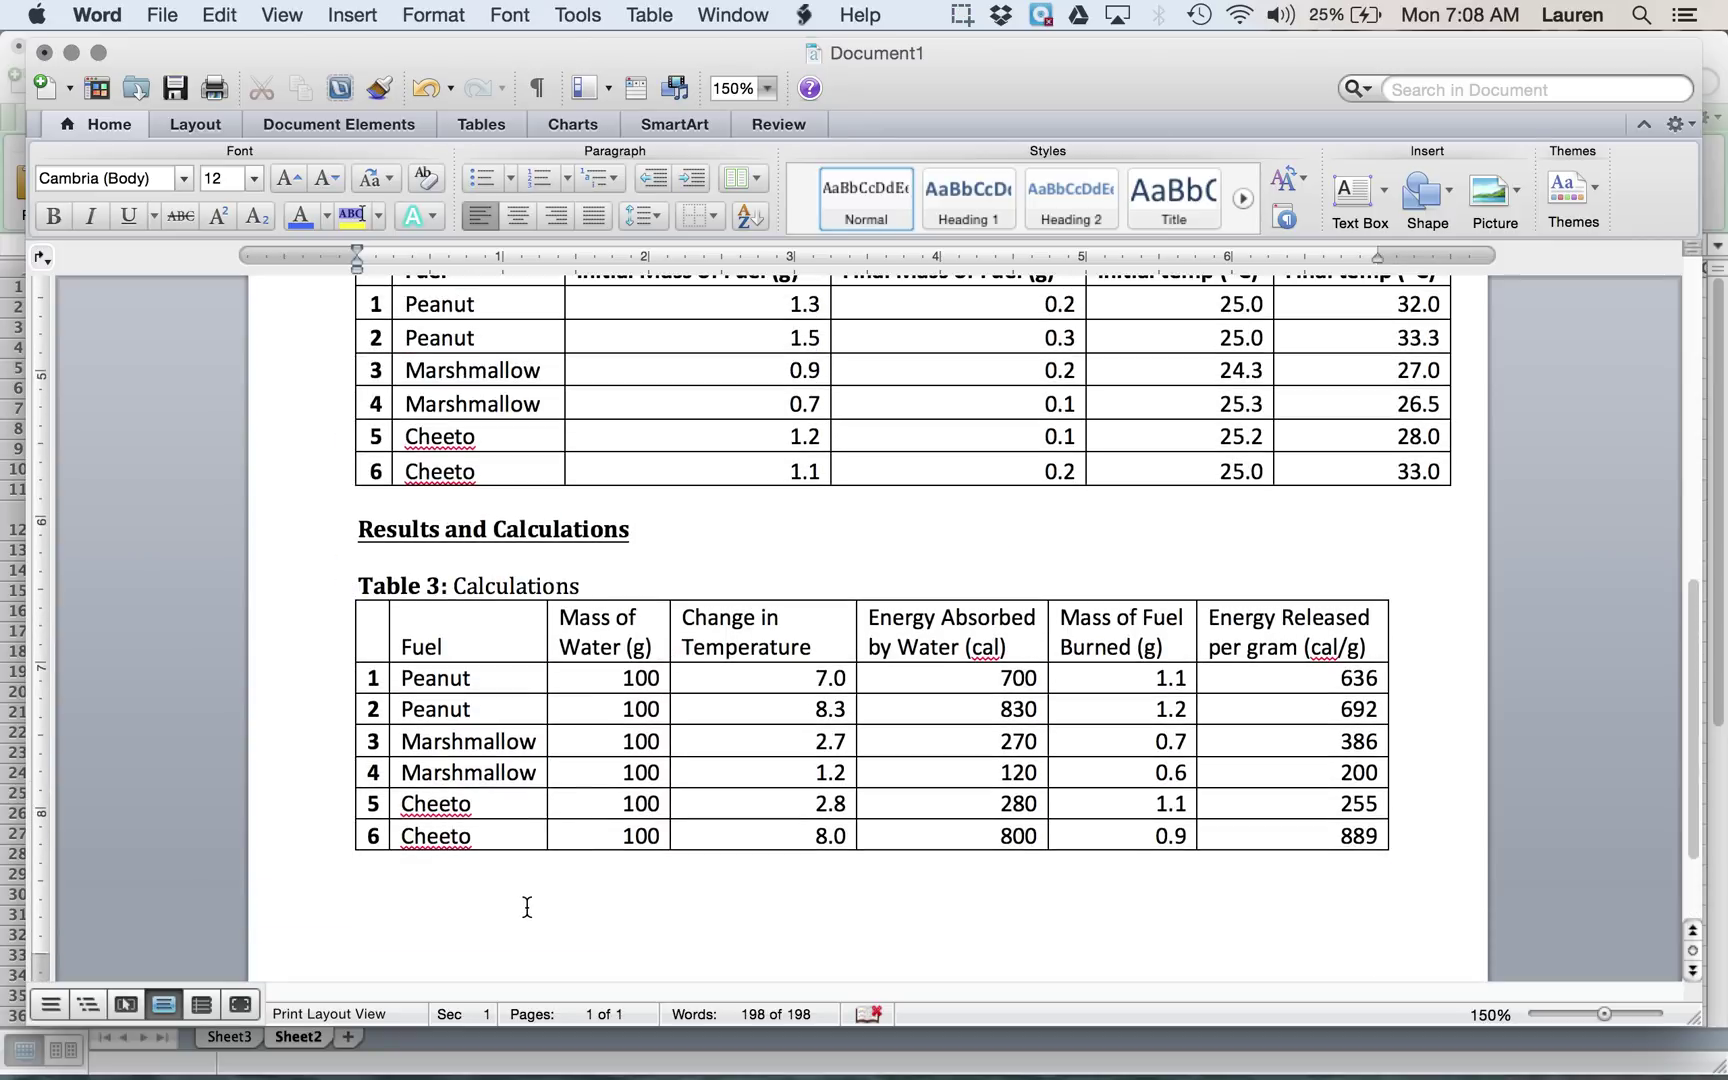
key(ctrl+Up)
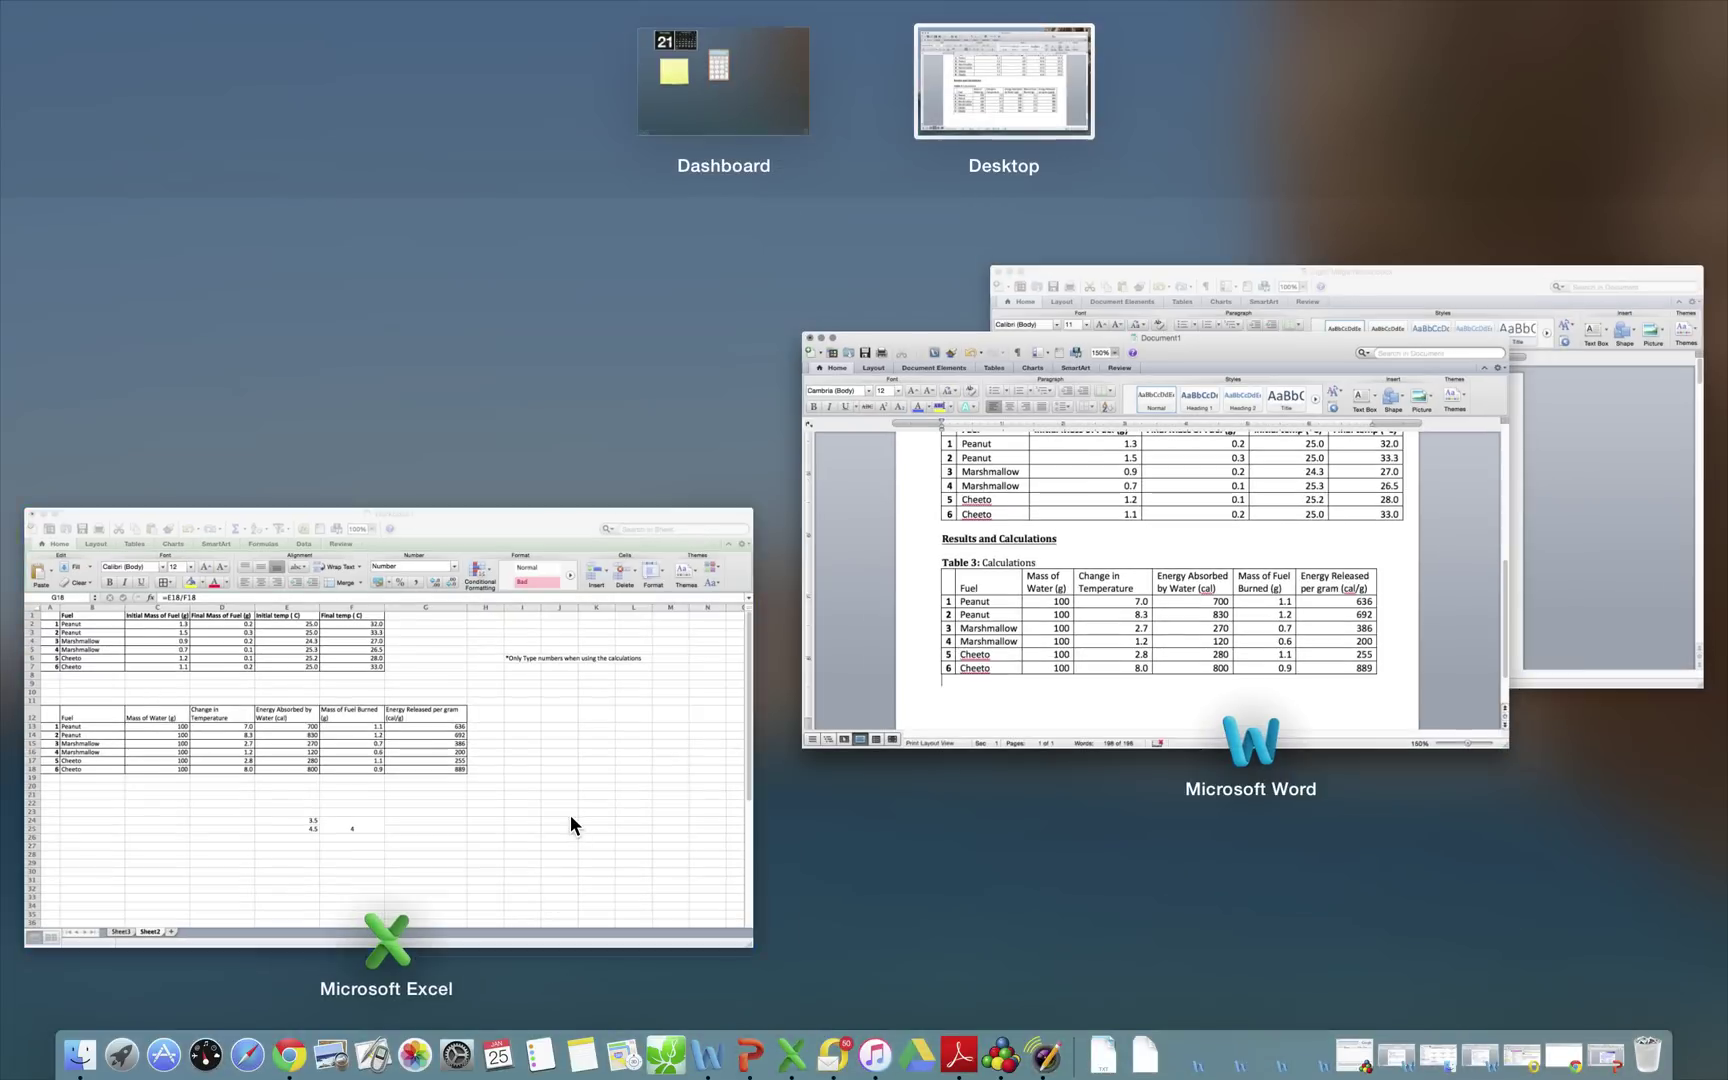
- Clear the old averaging example cells holding 3.5, 4.5 and their average
click(571, 820)
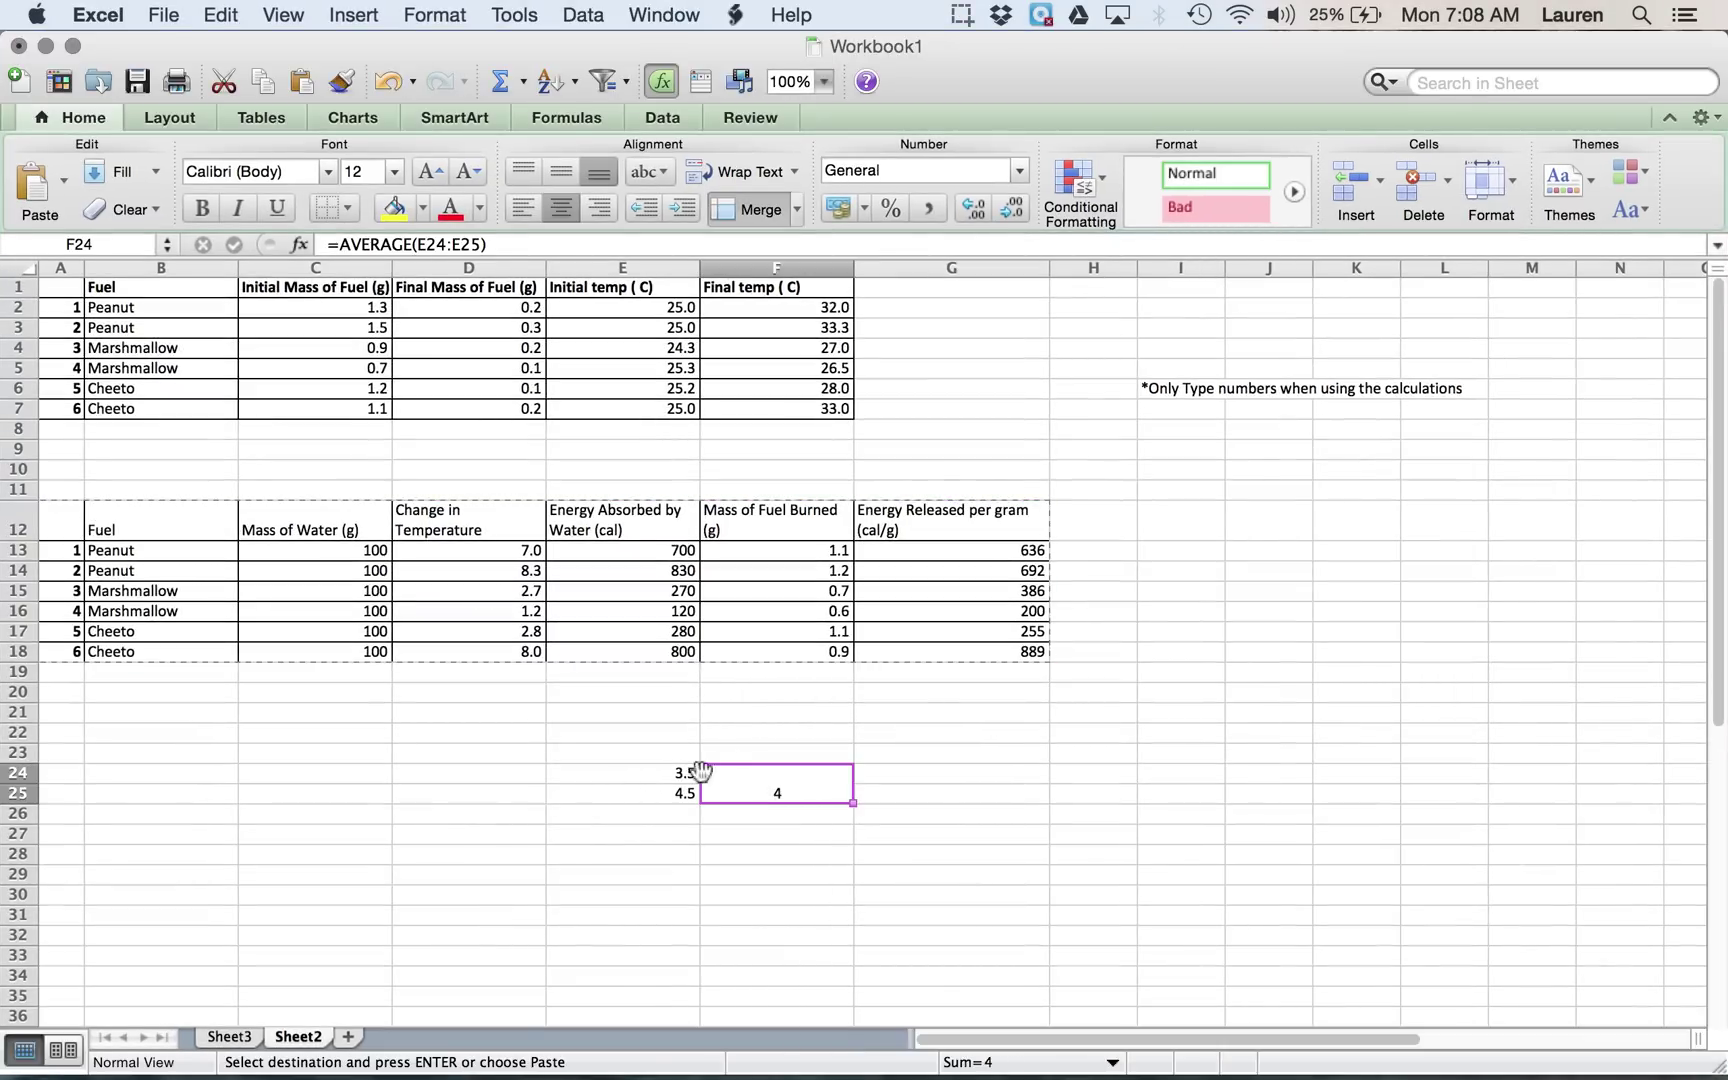
drag(692, 772, 780, 775)
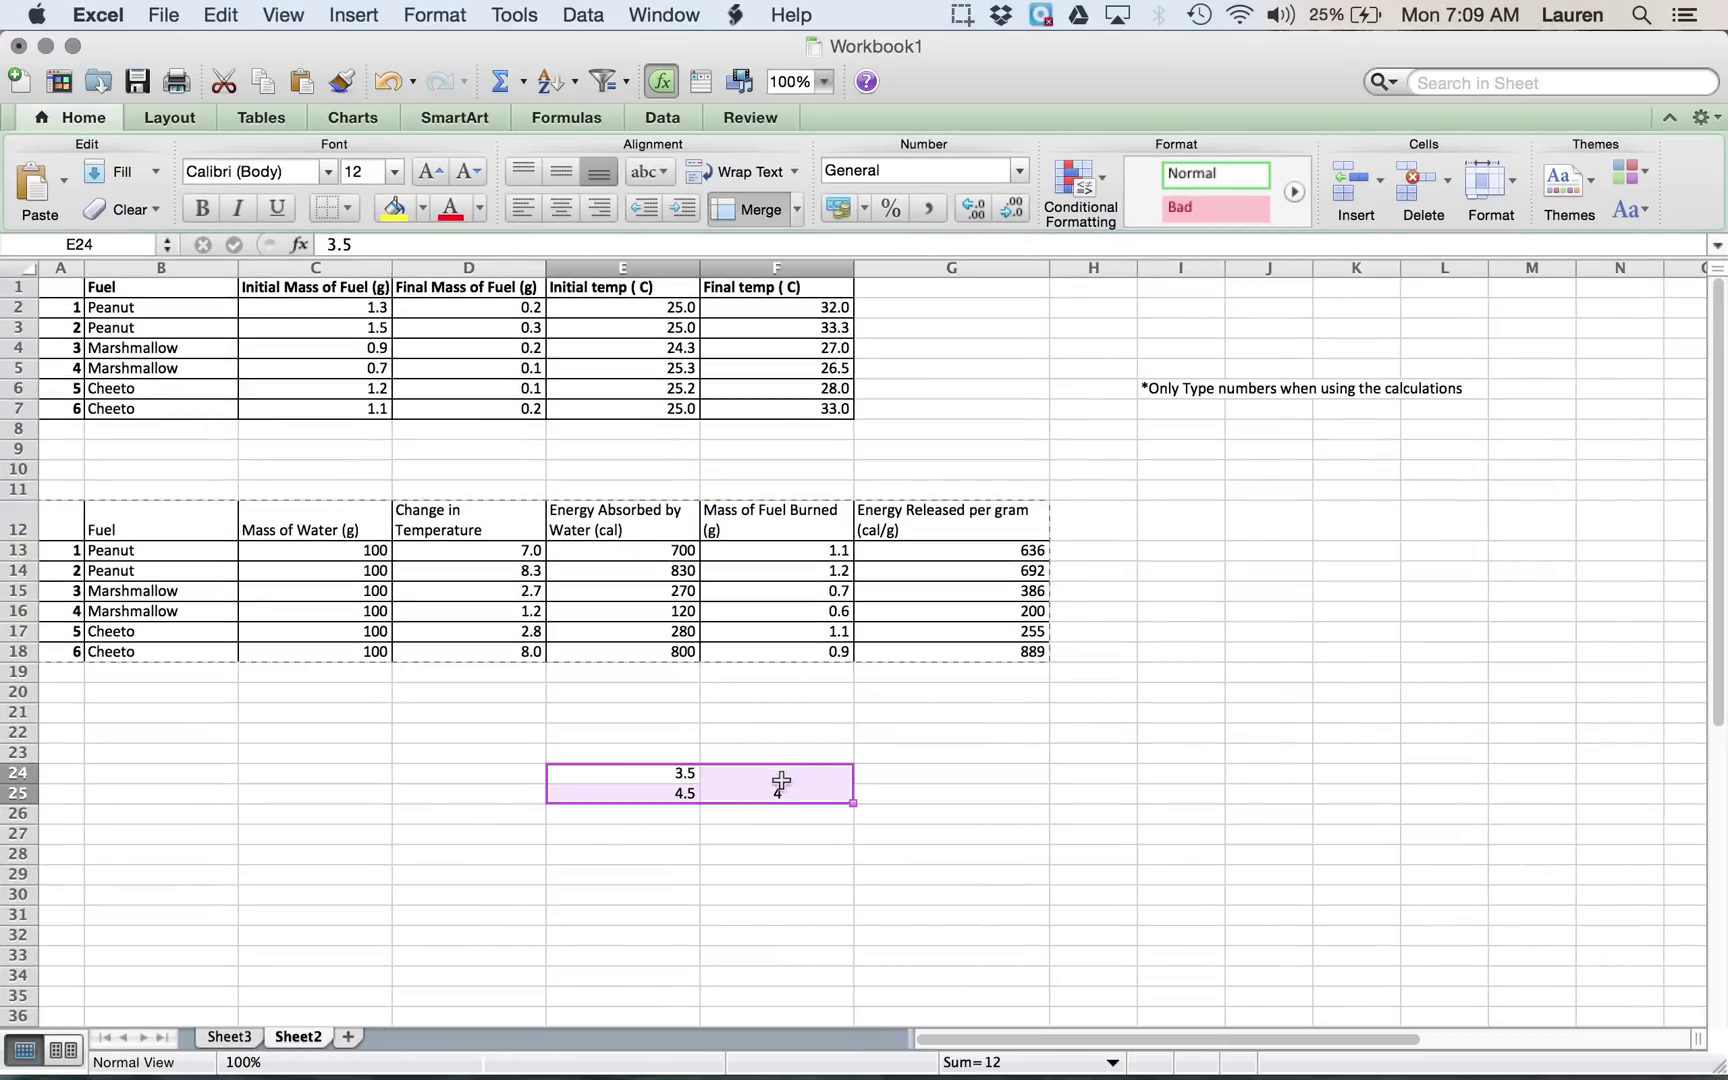
key(BackSpace)
click(691, 790)
key(BackSpace)
click(775, 783)
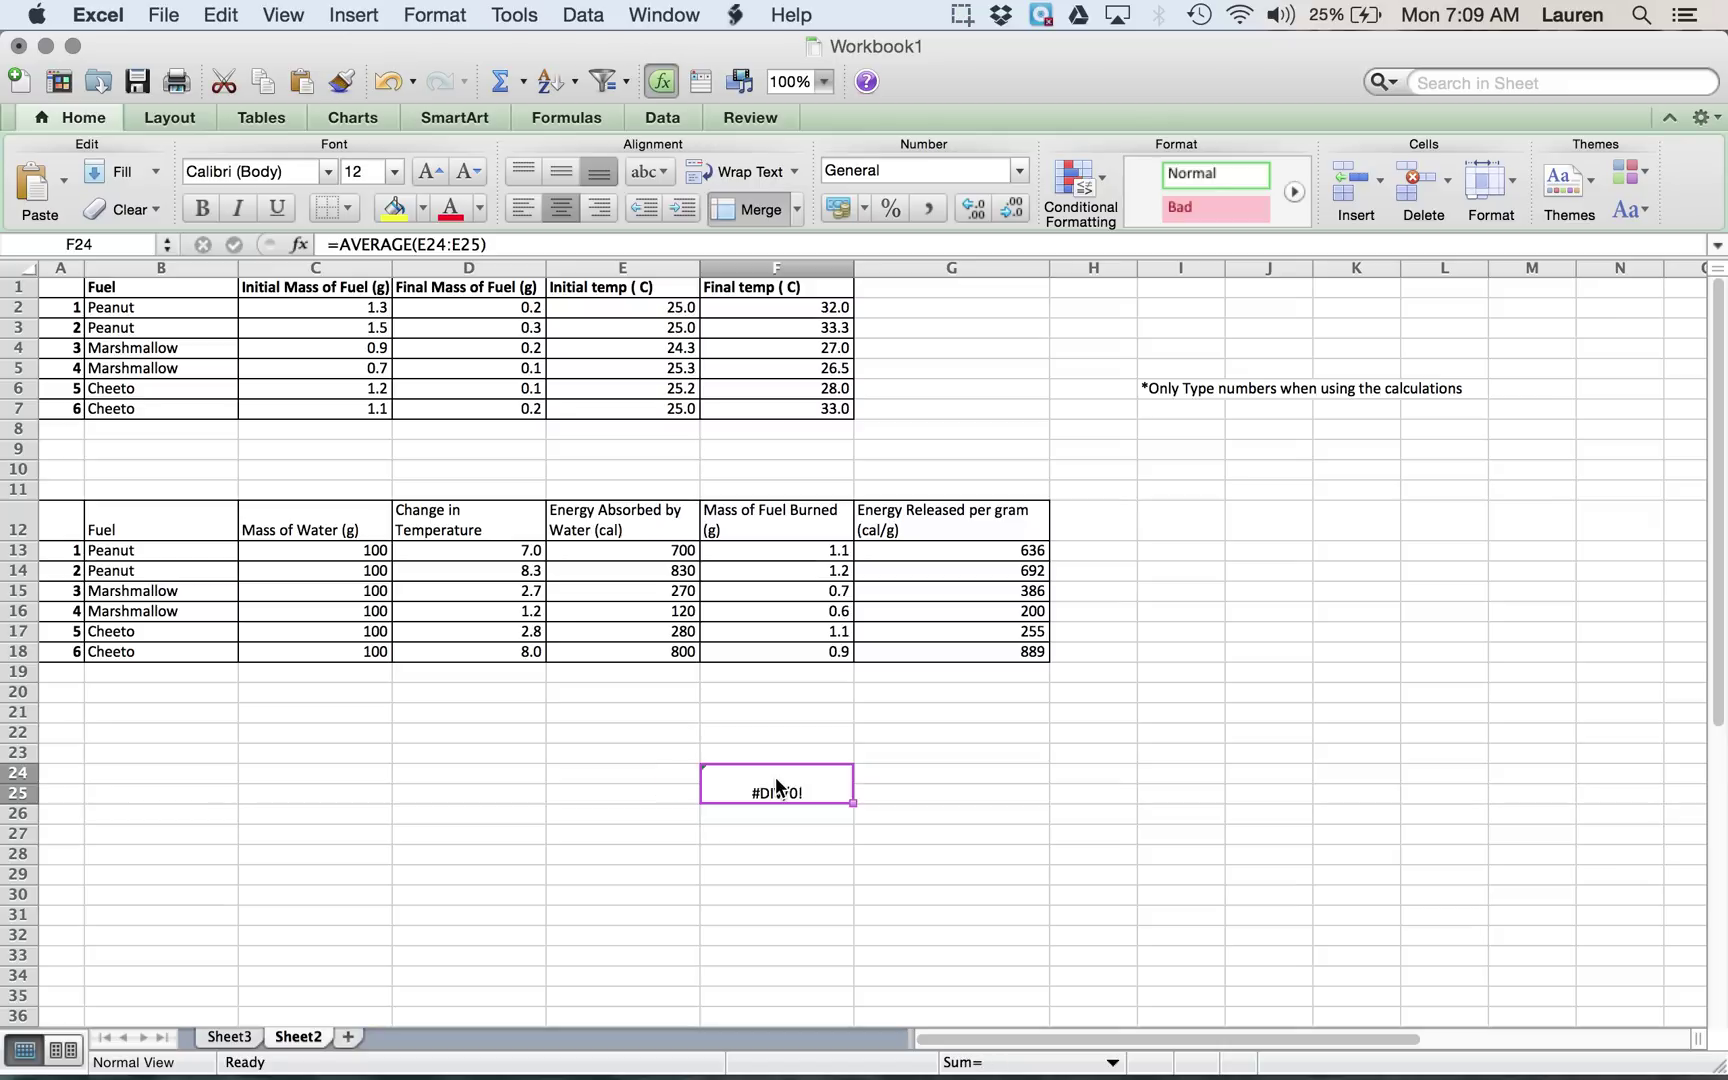
text(\)
click(600, 792)
click(592, 773)
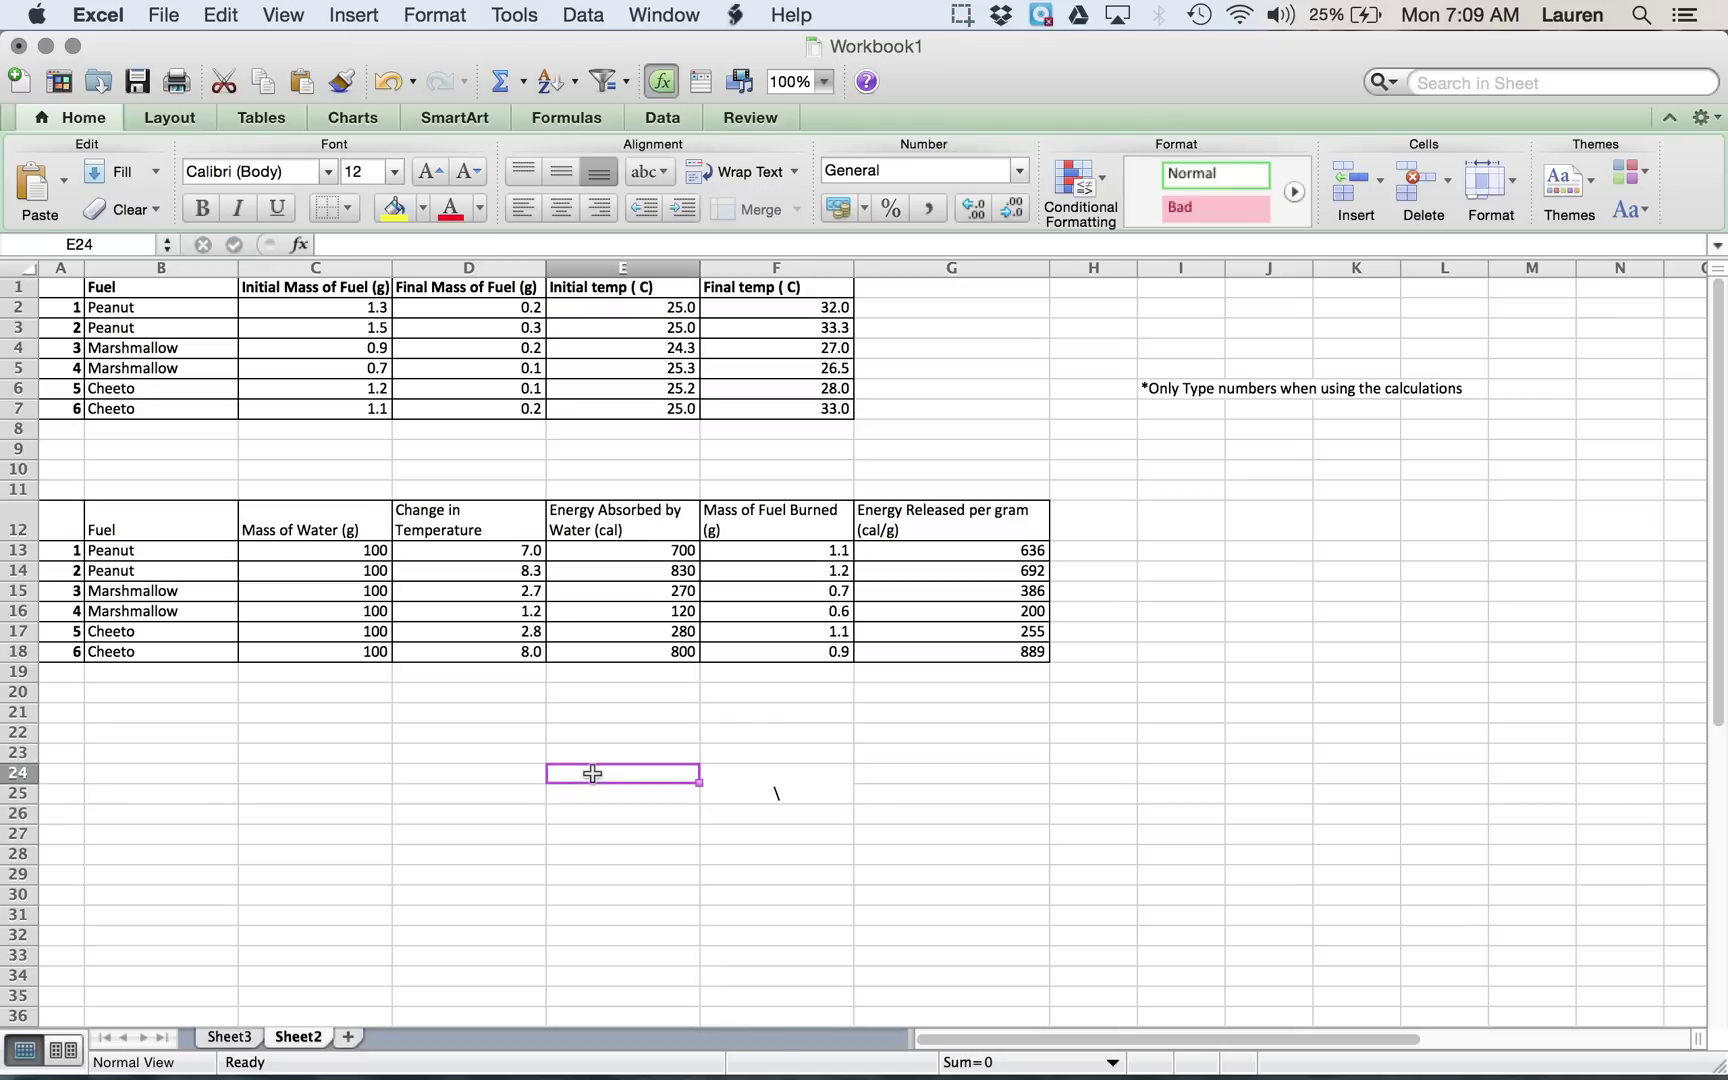
- Enter sample values 450 and 234 in B26 and B27
click(309, 833)
click(167, 819)
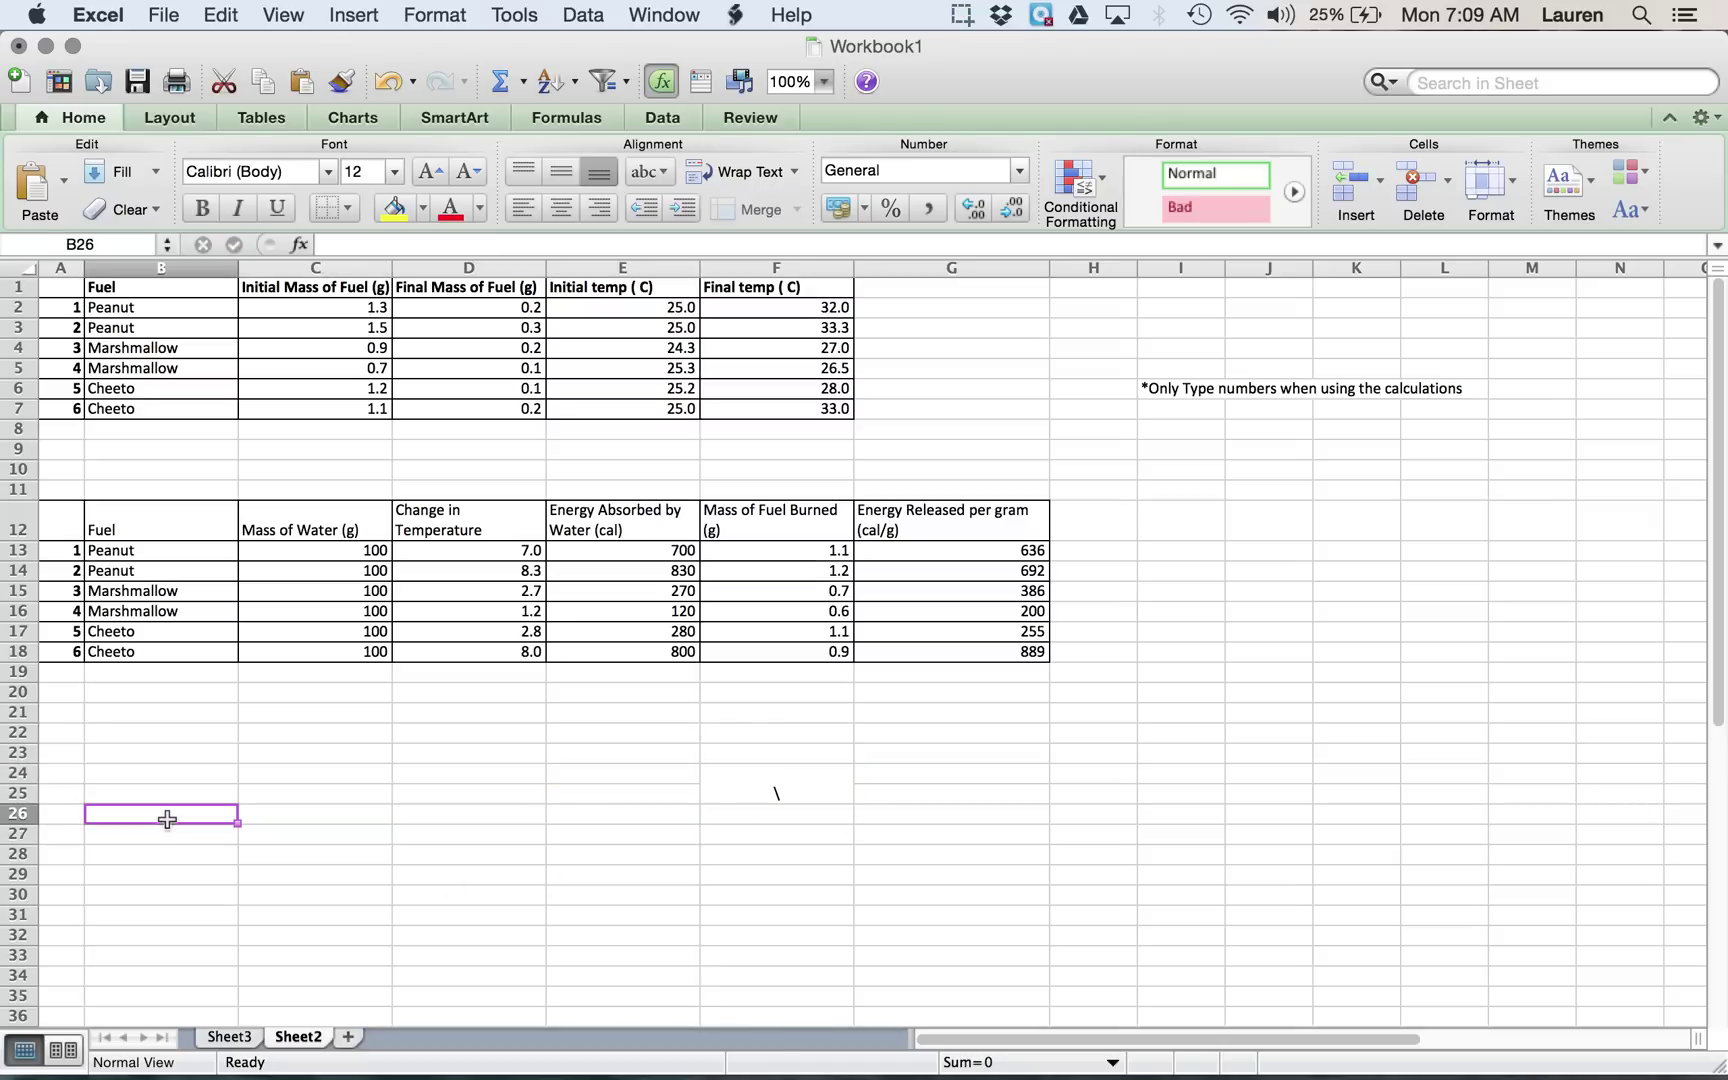
text(450)
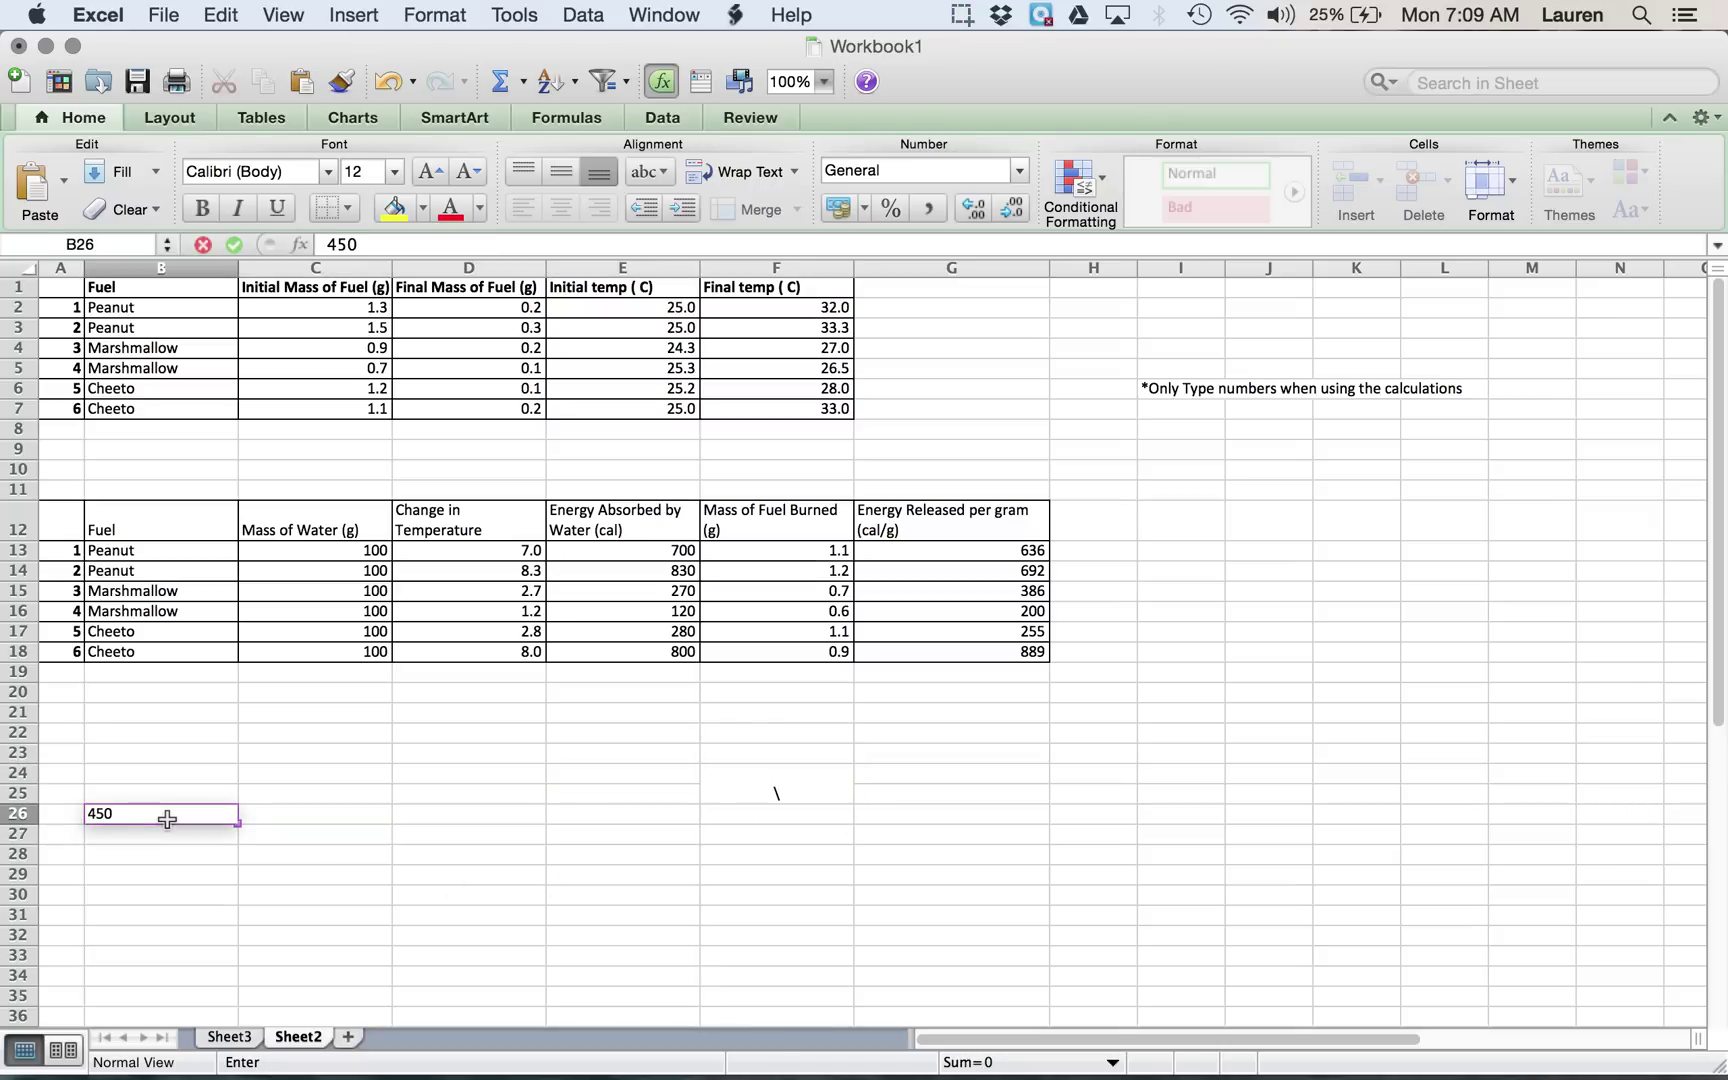
key(Return)
text(234)
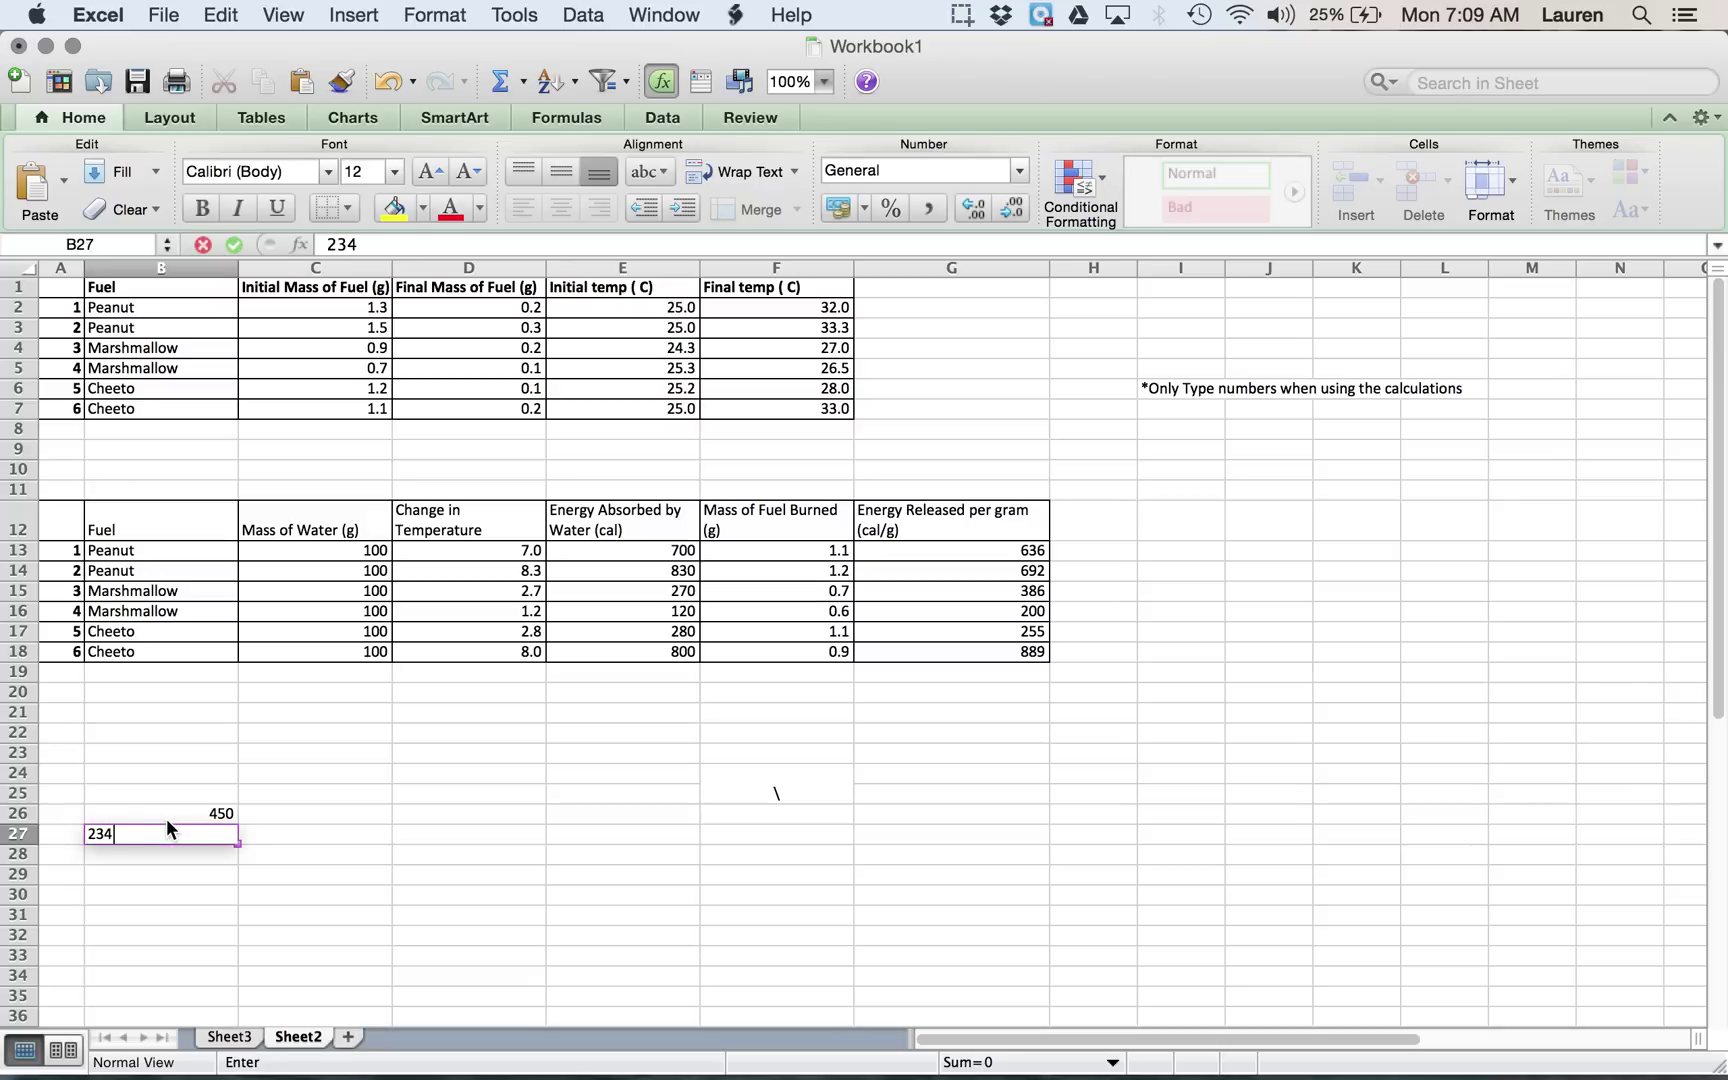
key(Tab)
- Merge and centre cells C26 and C27
drag(278, 810, 275, 837)
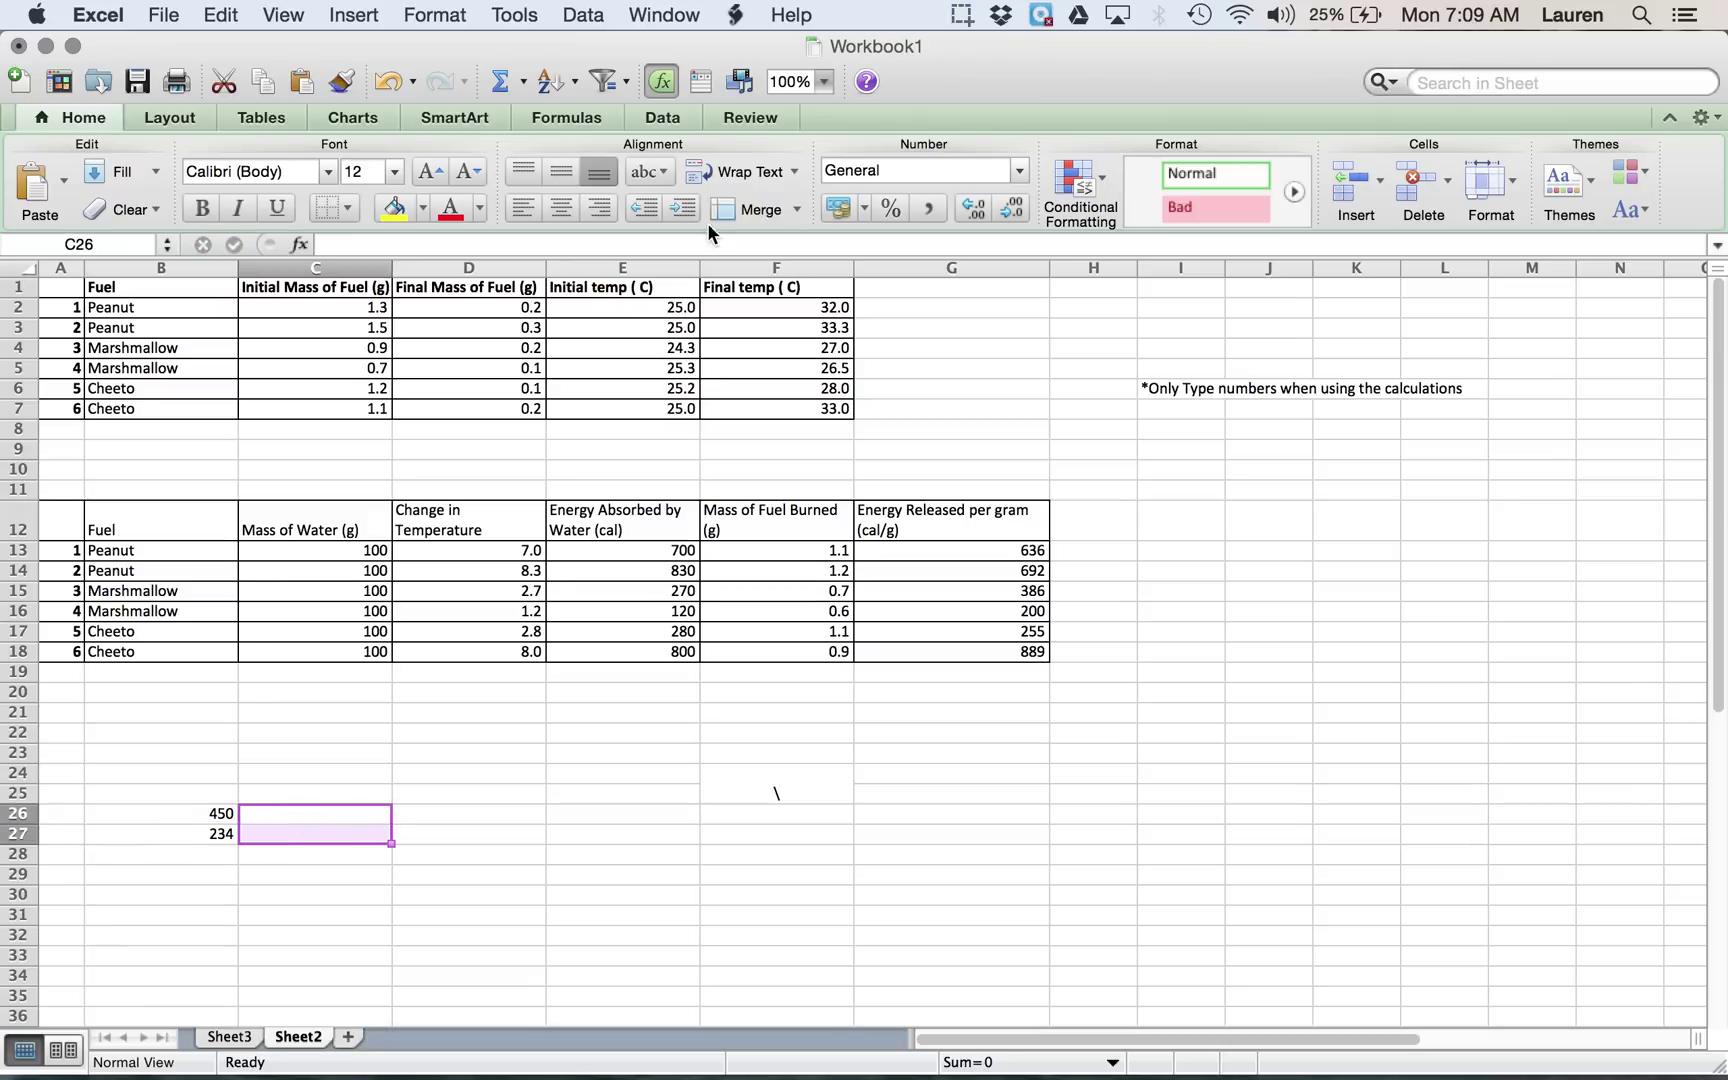
click(736, 210)
click(440, 833)
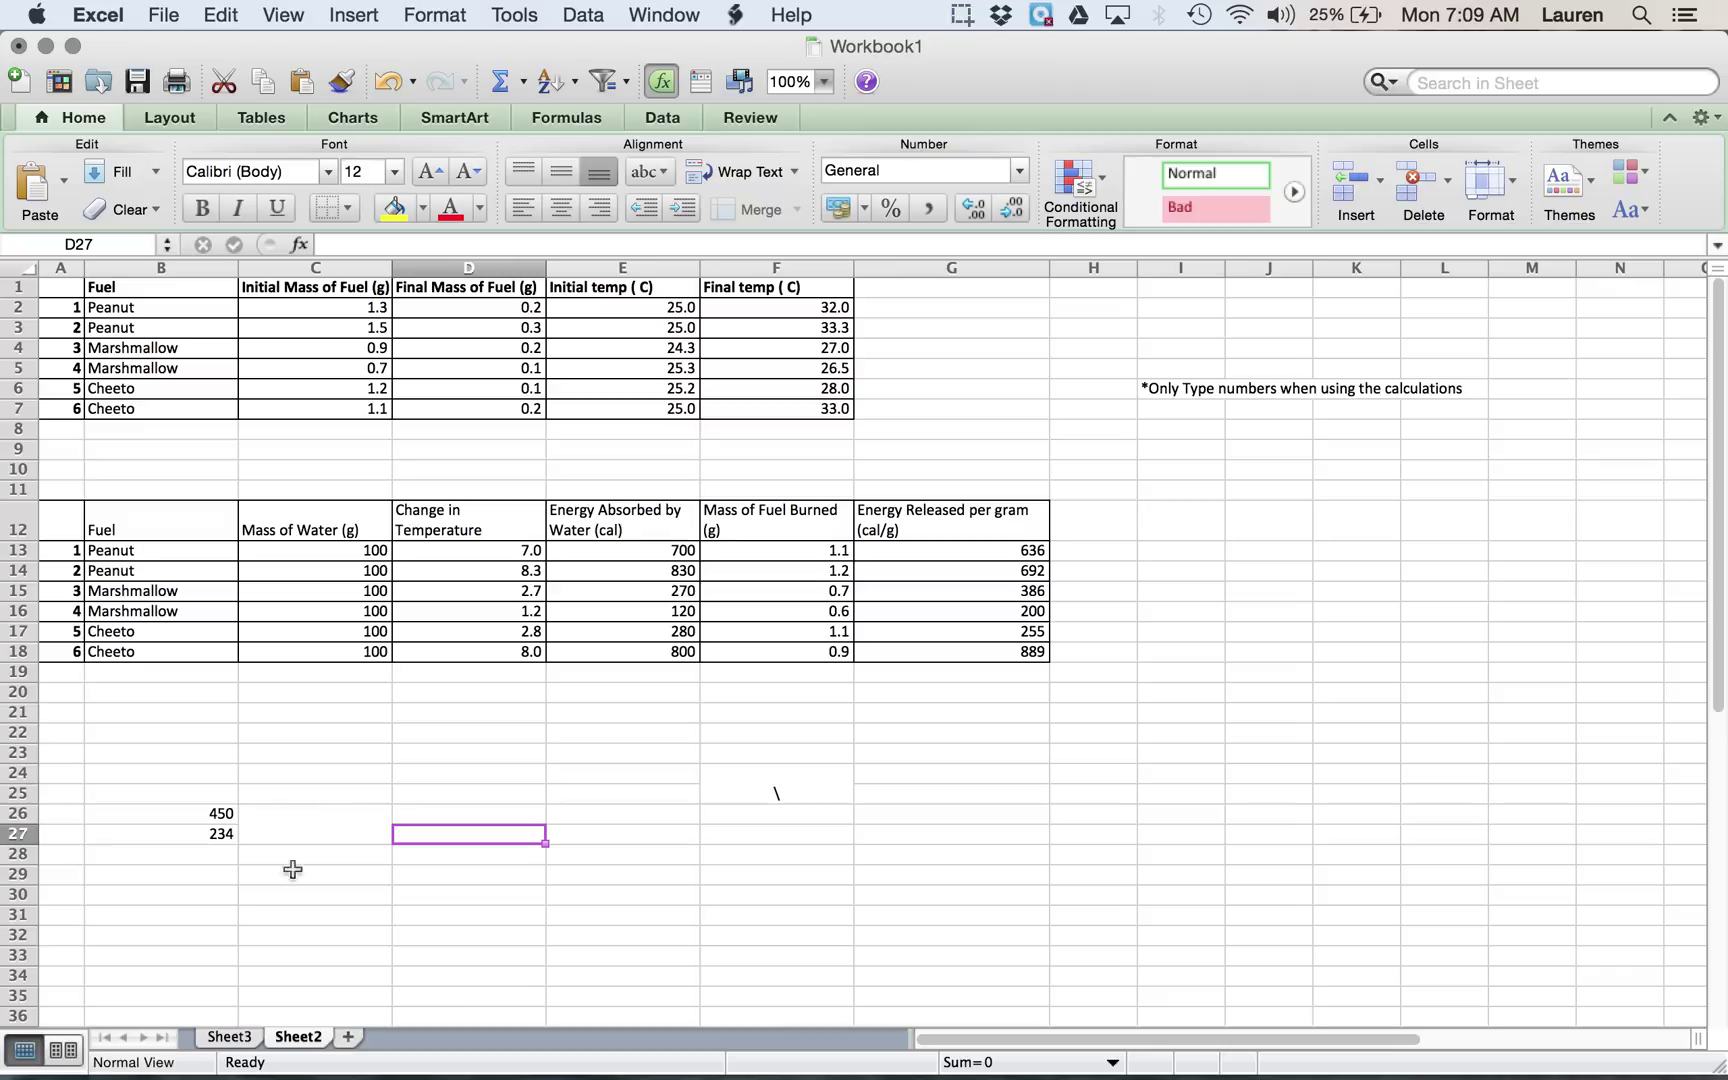
click(274, 833)
- Enter =AVERAGE(B26:B27) in the merged cell, returning 342
double_click(274, 828)
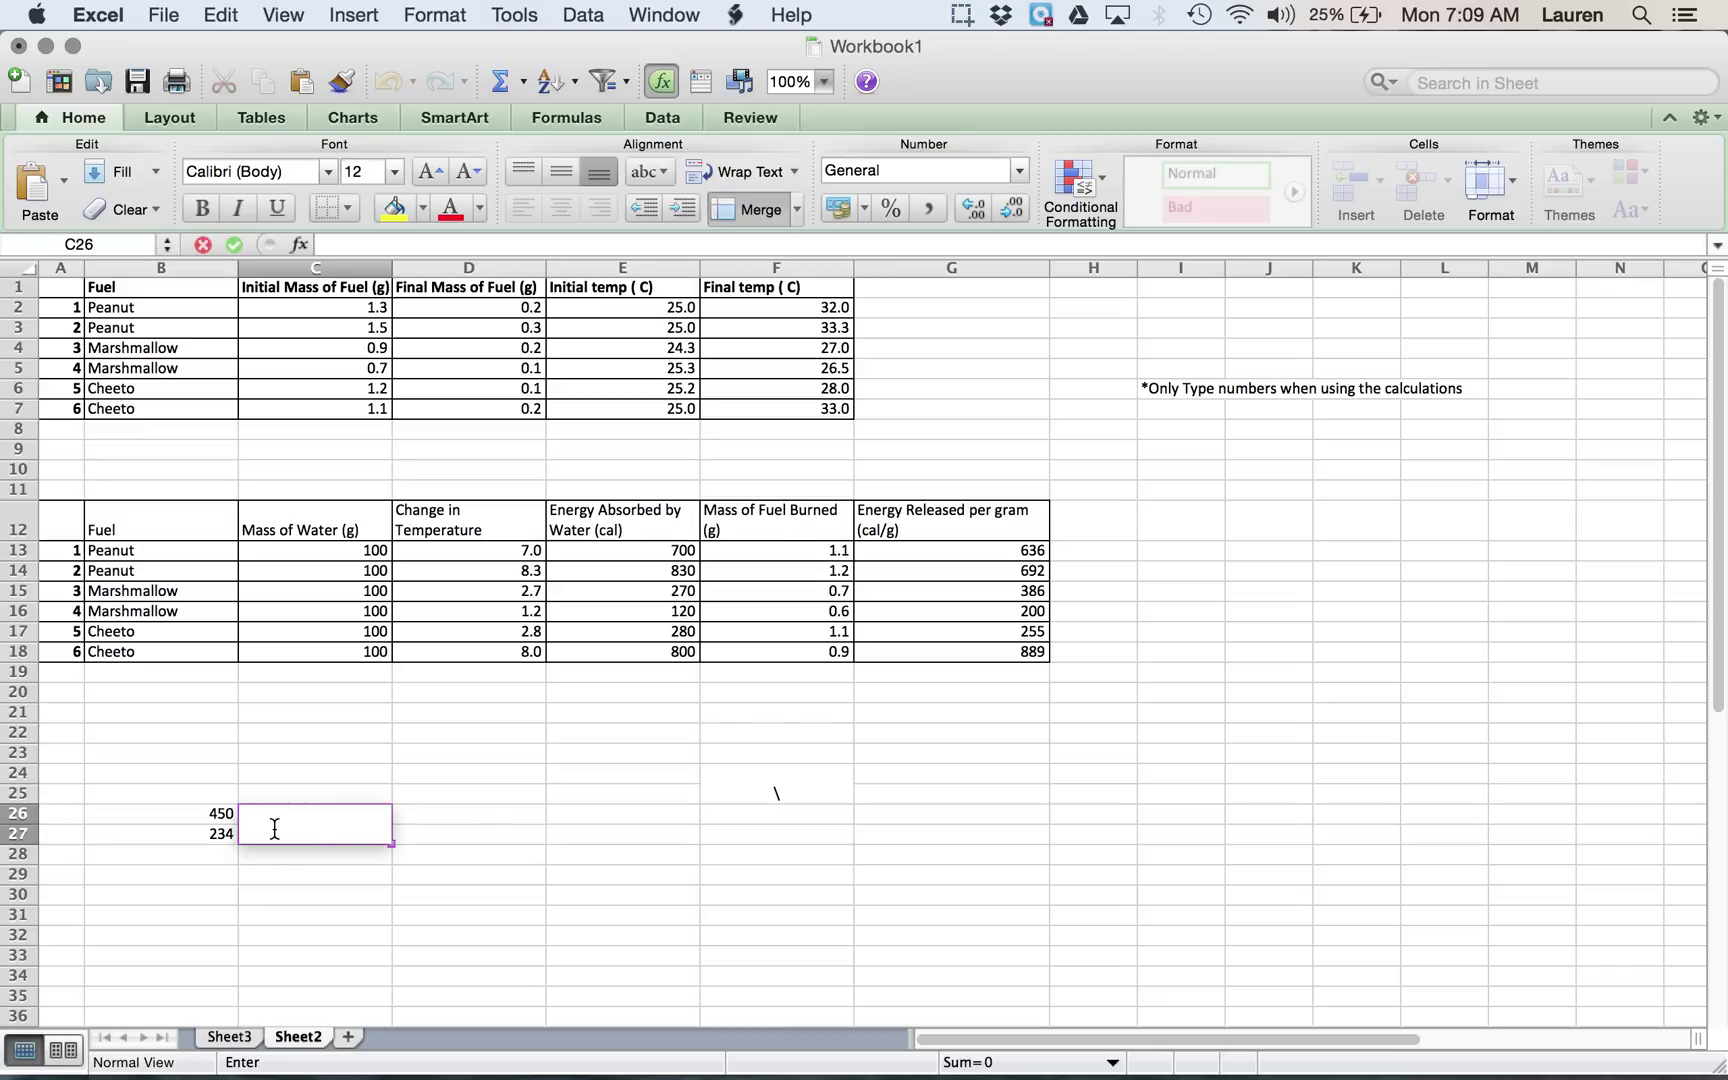
text(=ave)
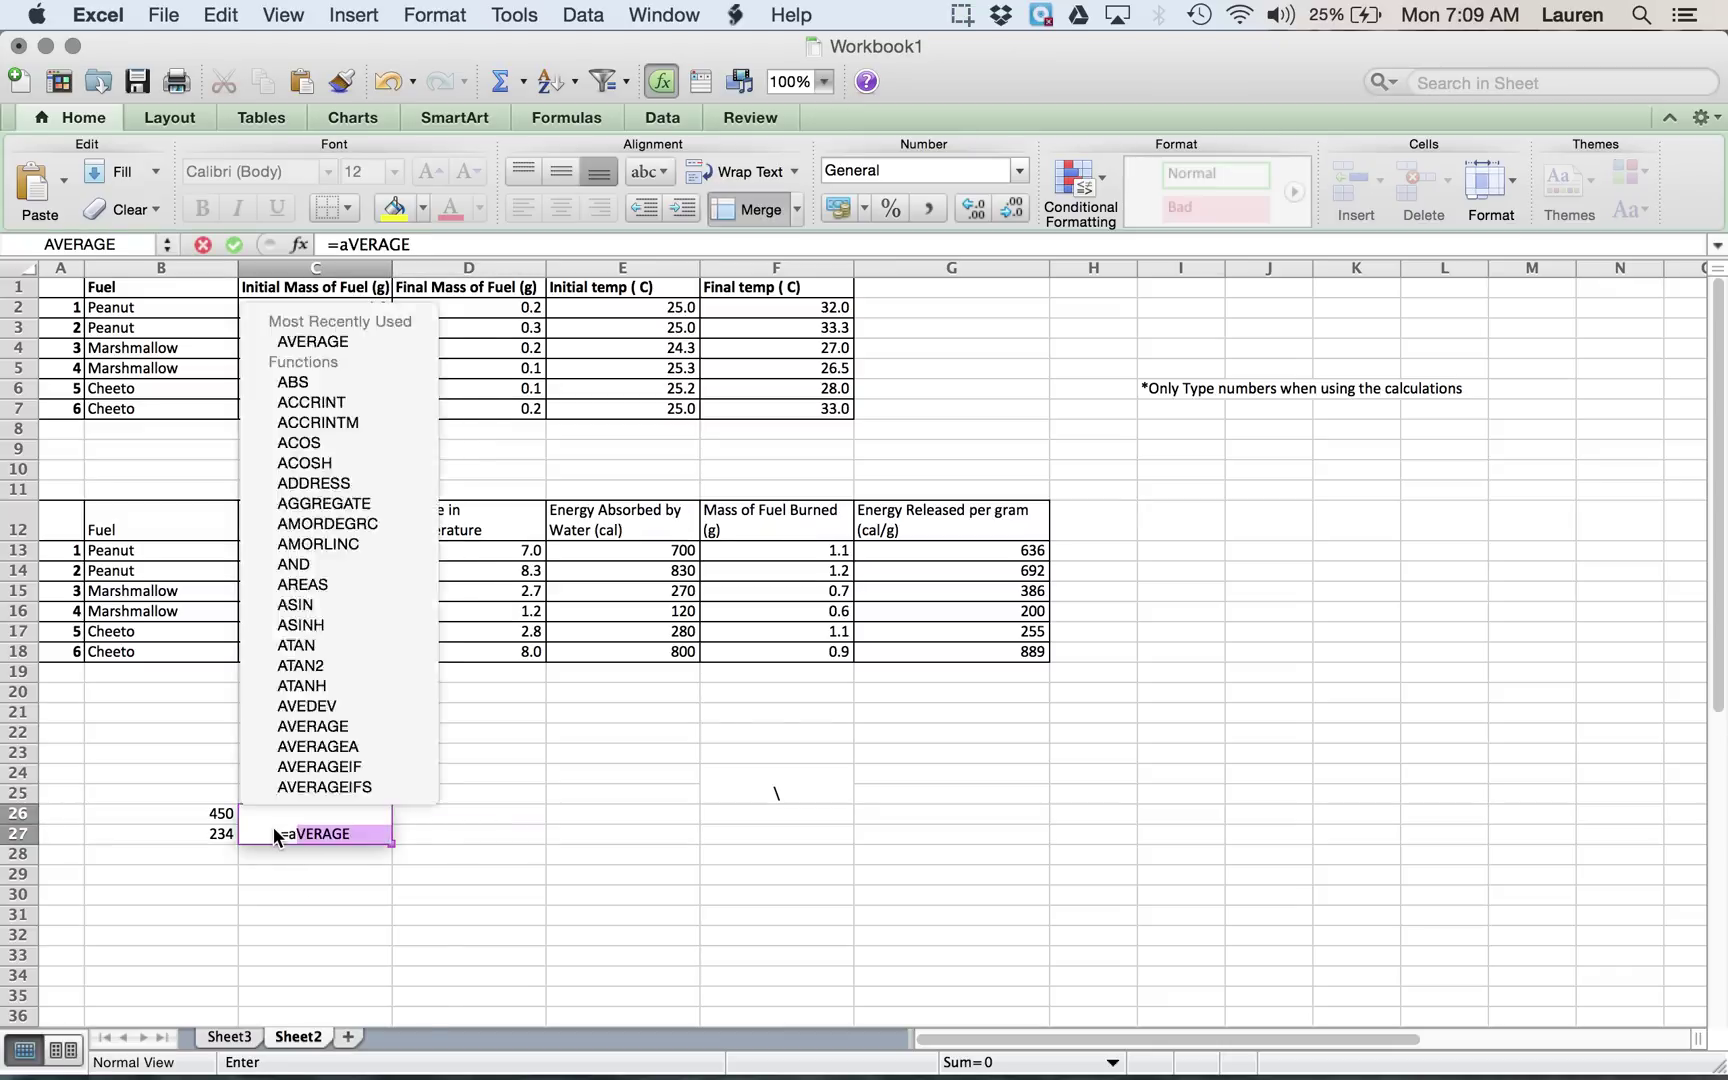
double_click(335, 883)
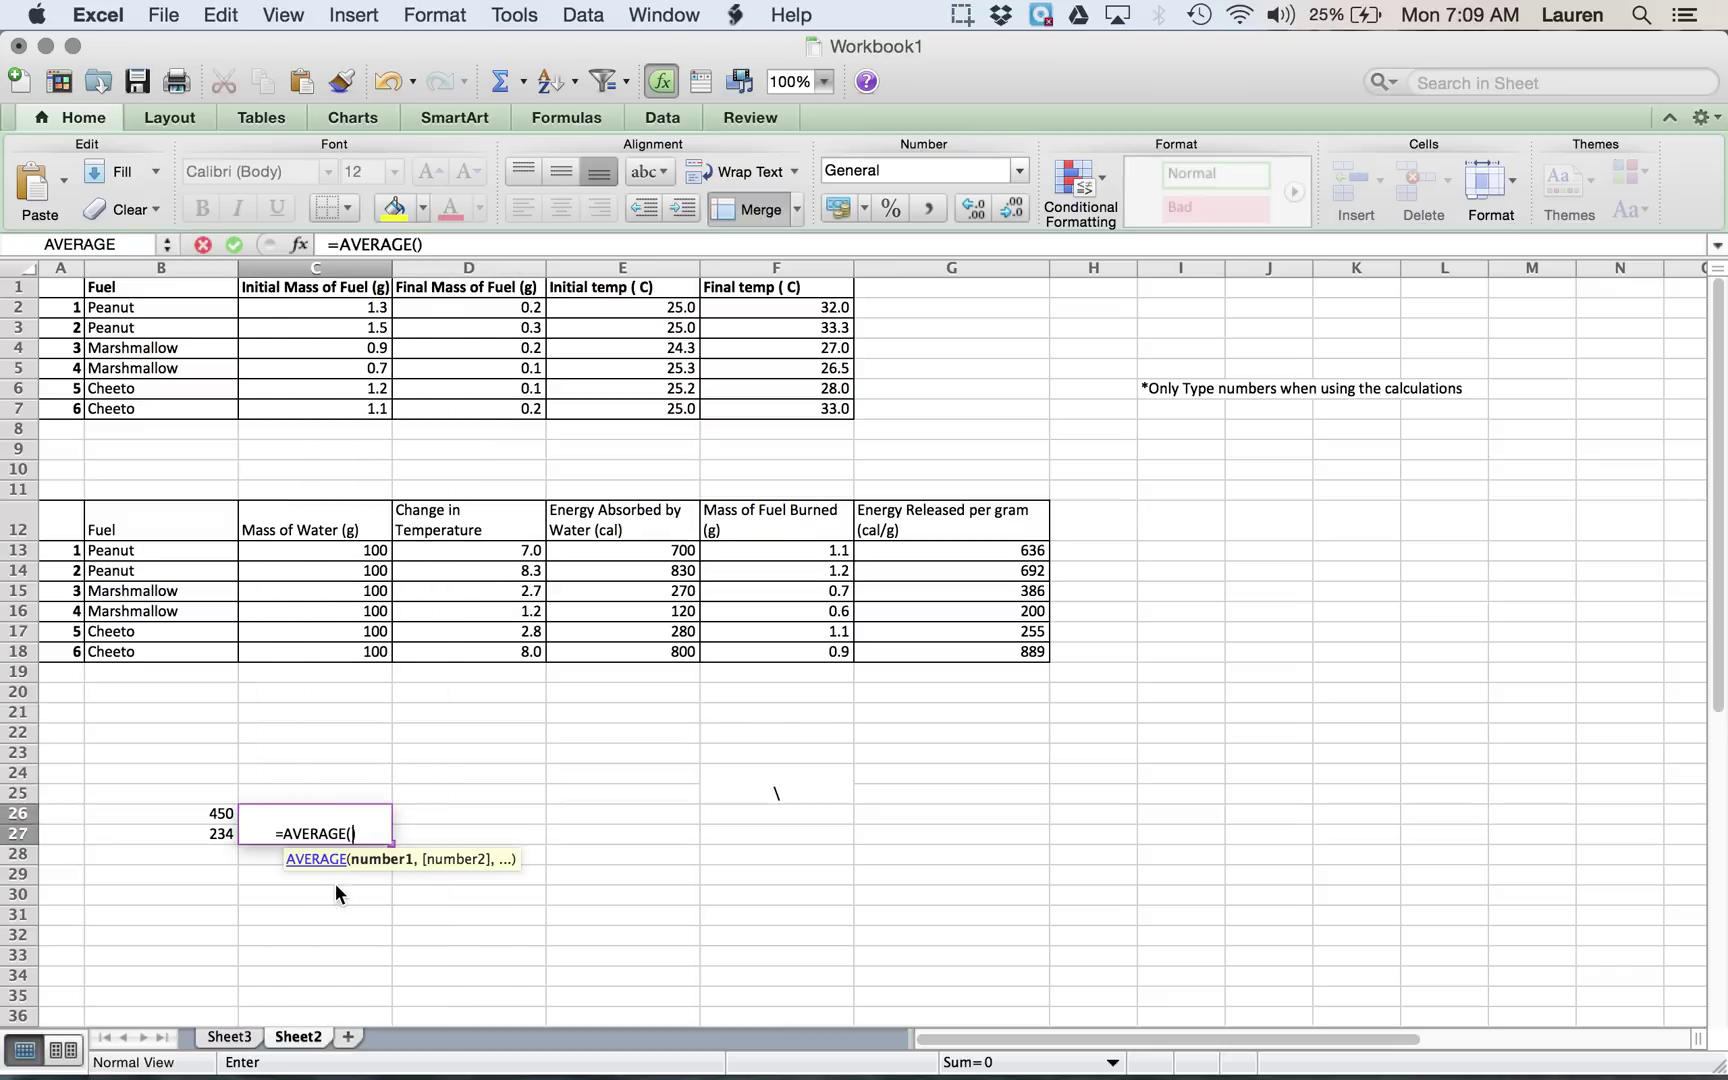
drag(215, 835, 211, 818)
key(Return)
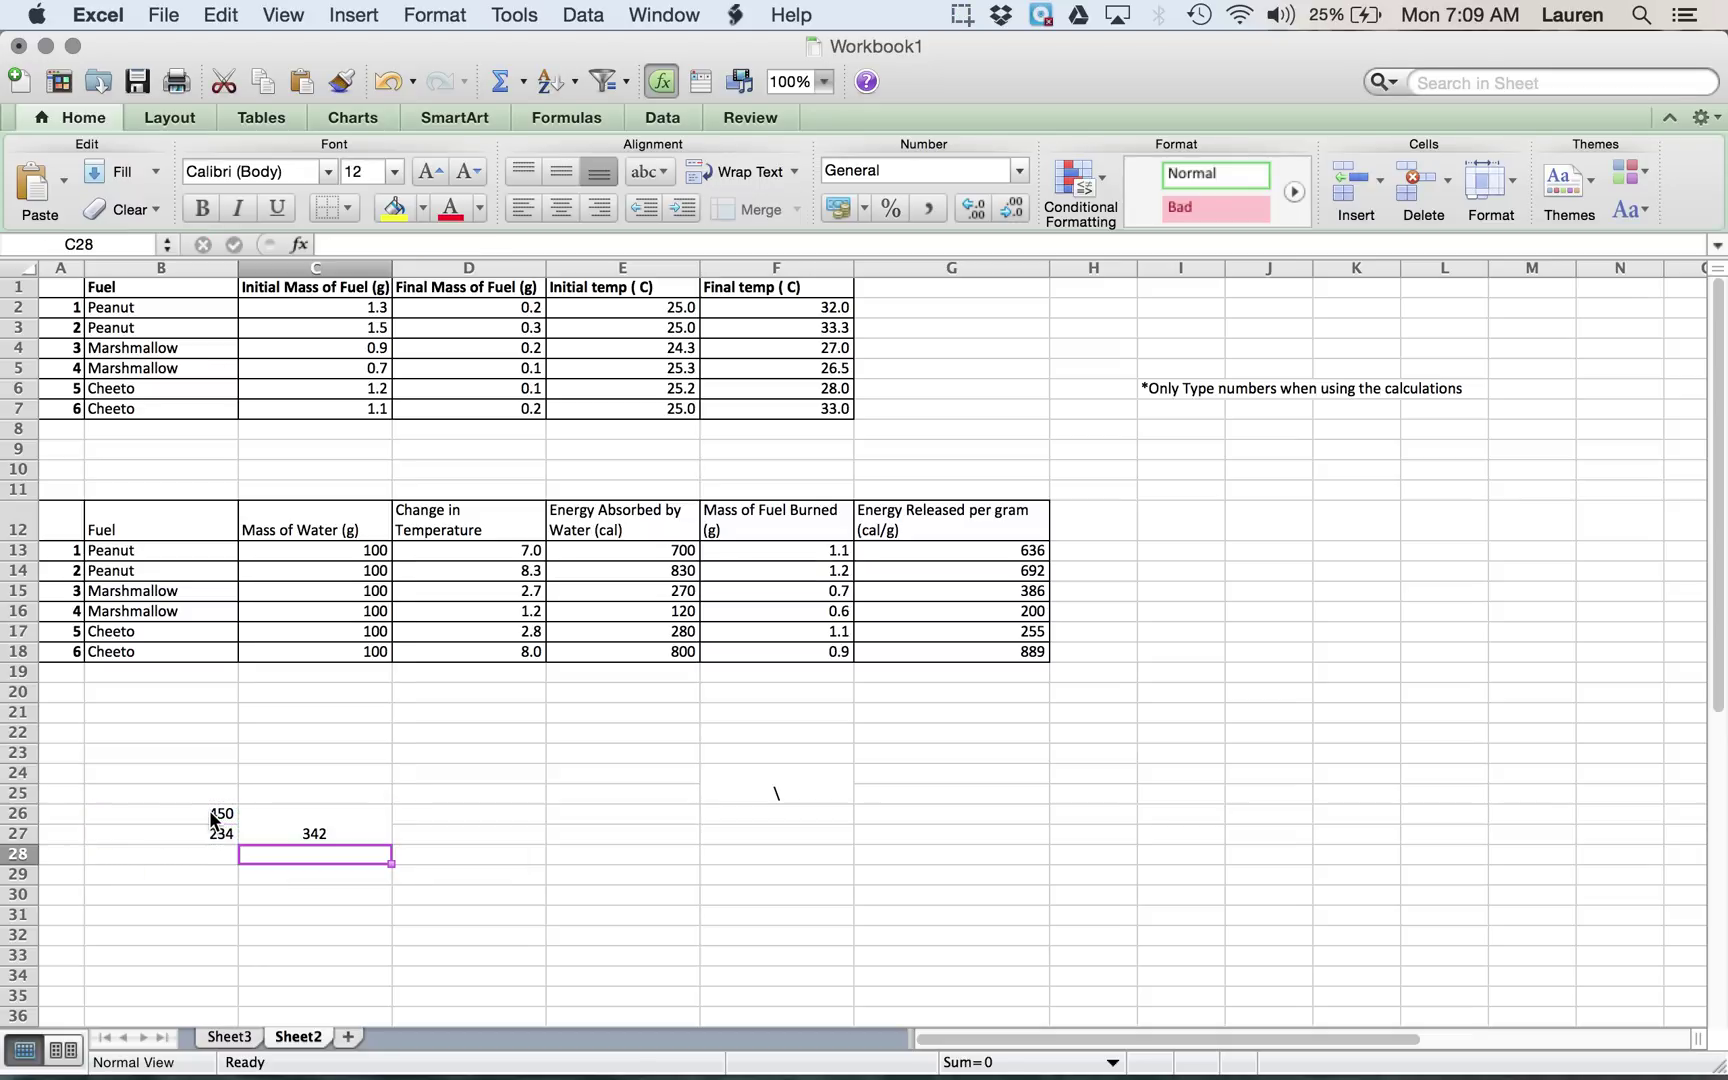
click(346, 828)
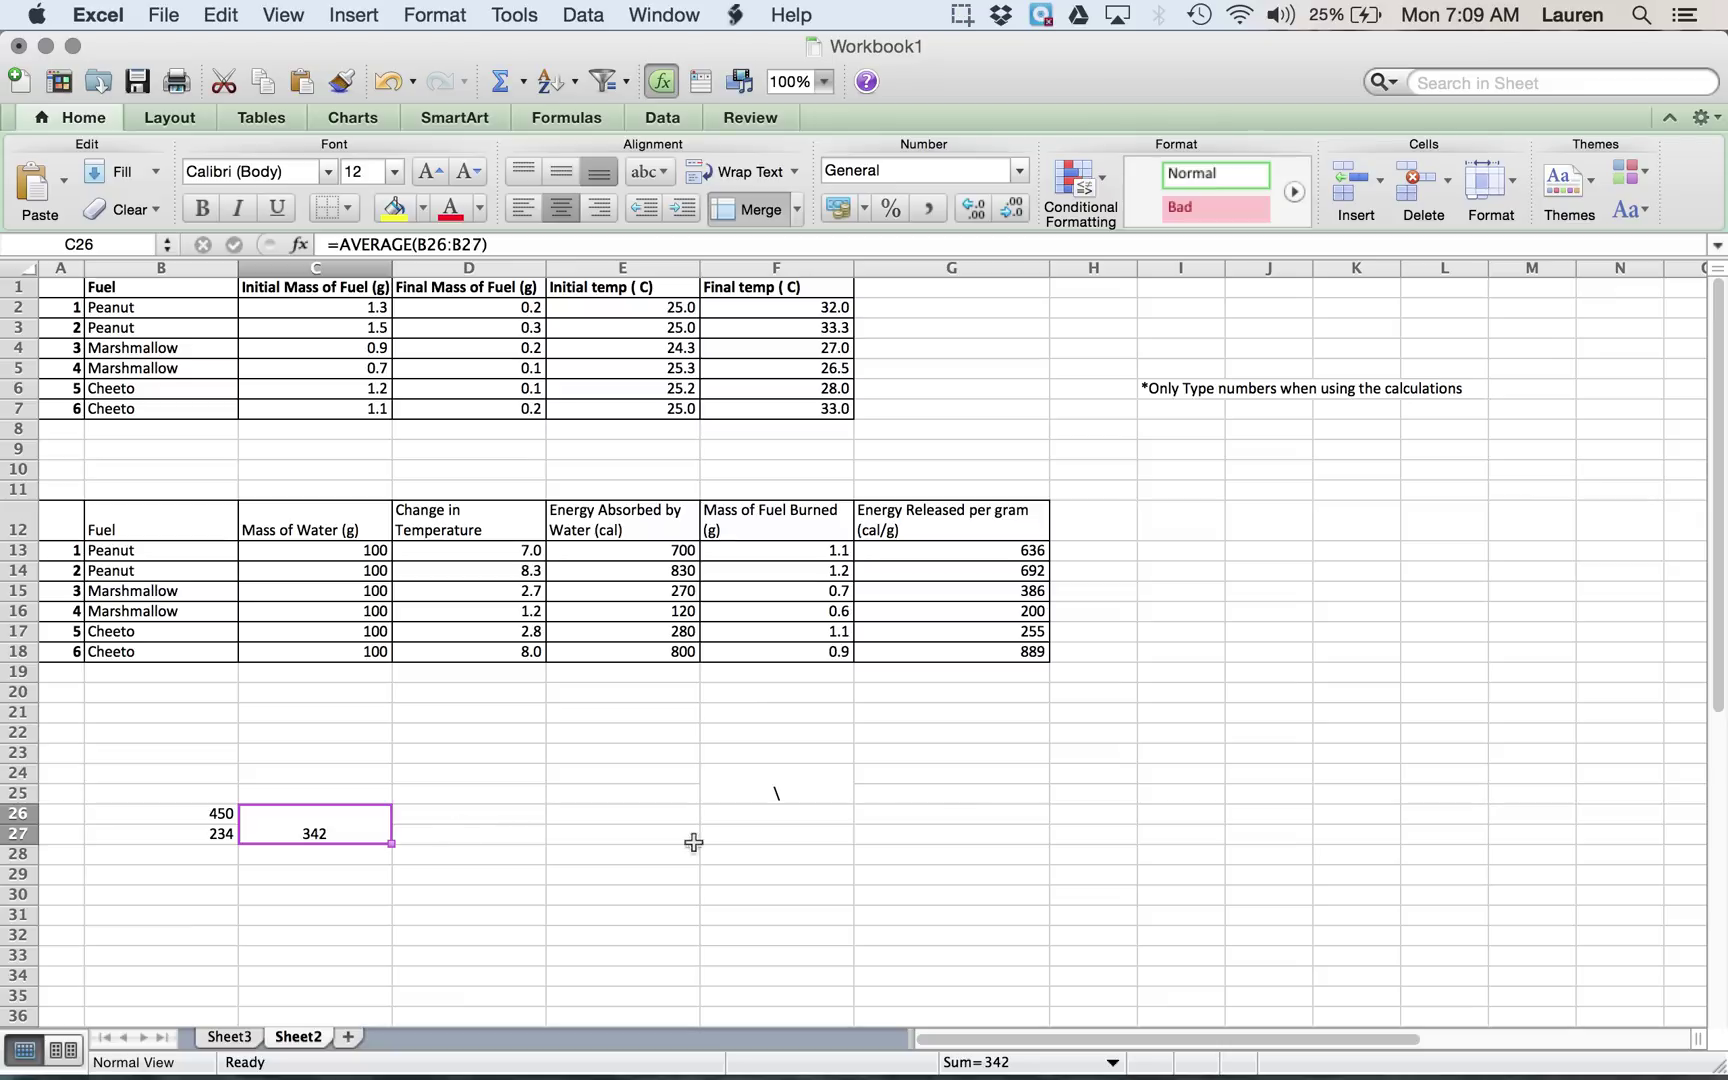
click(1174, 388)
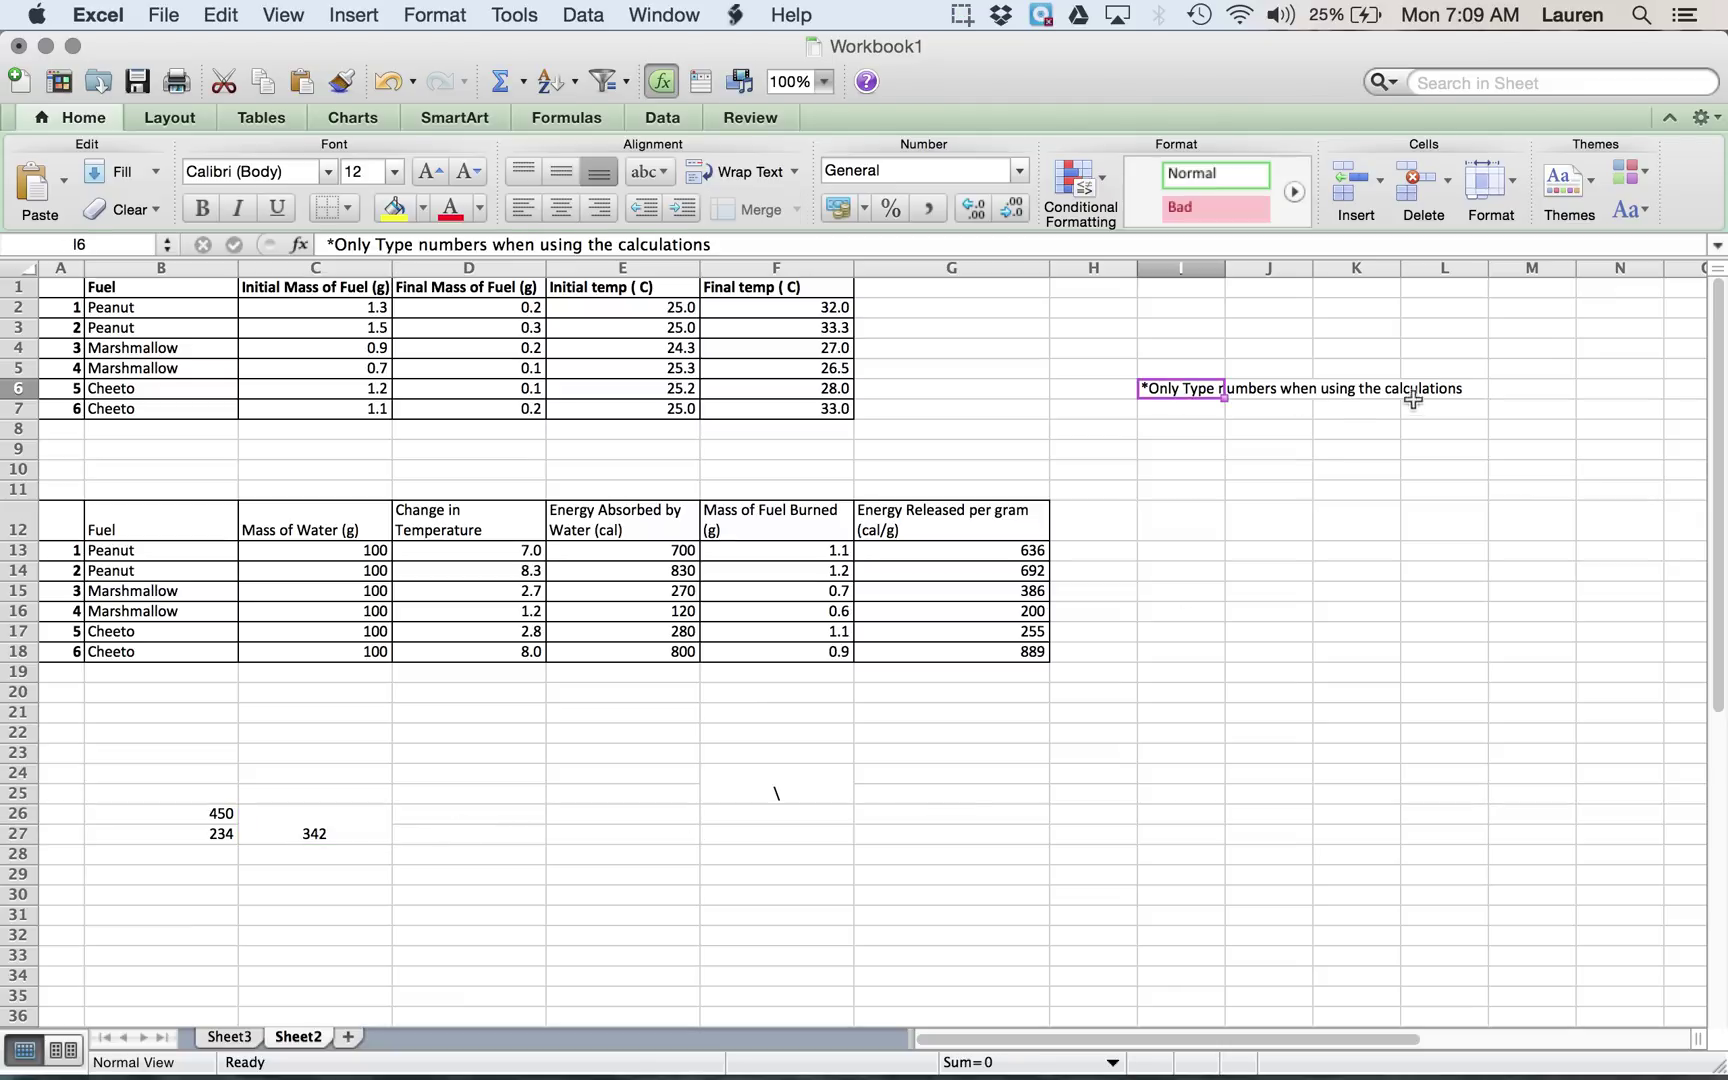
- Append ' ( C)' with a capital C to the D12 Change in Temperature header, then return to Word
click(1343, 514)
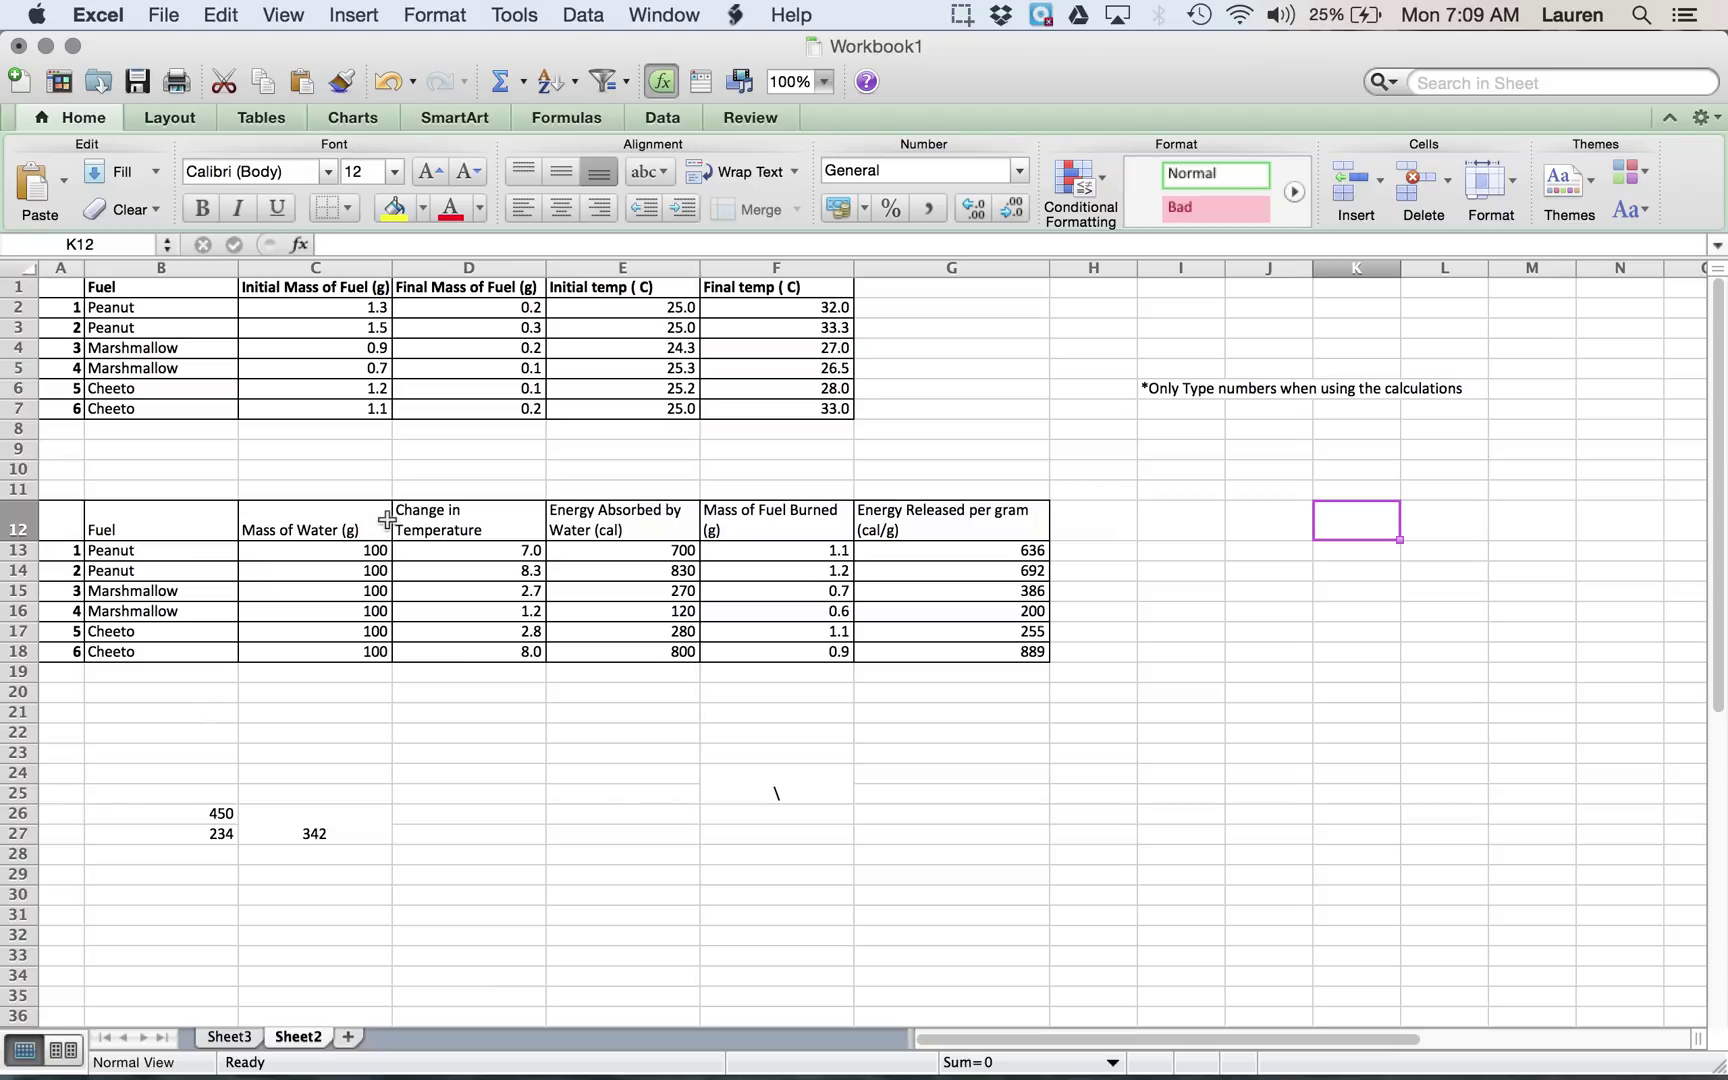
click(501, 531)
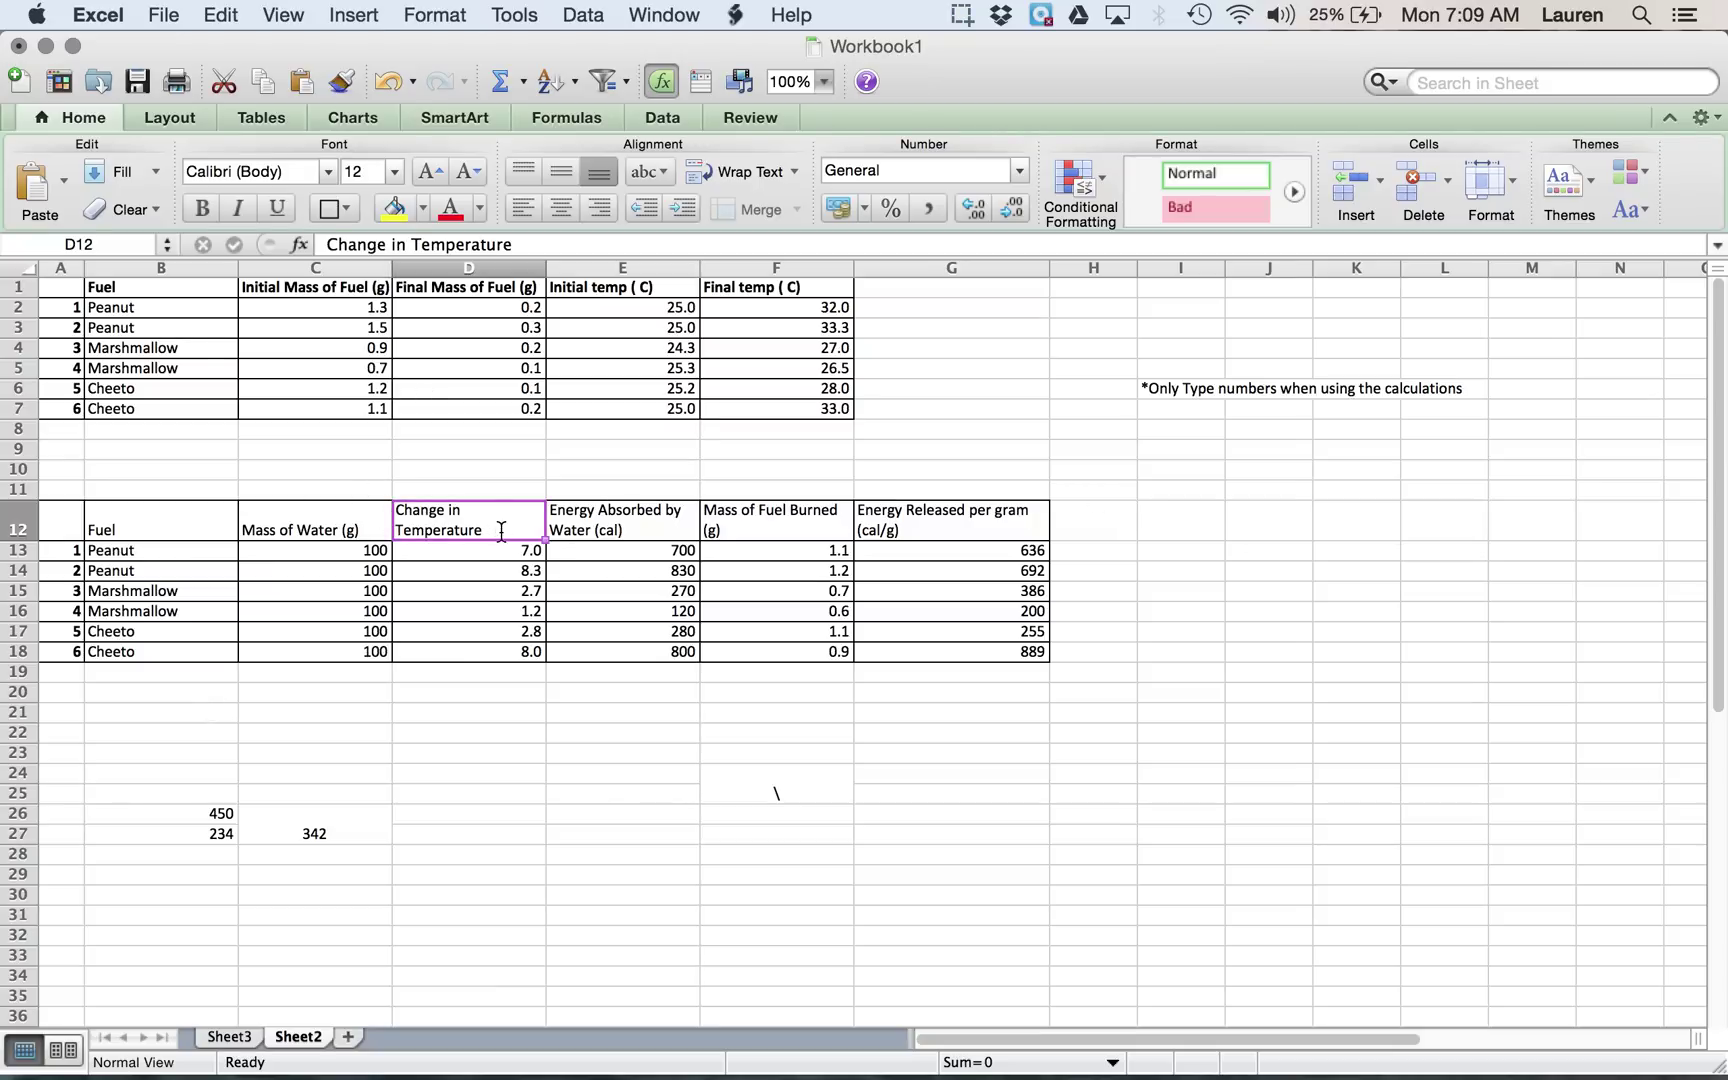
double_click(501, 531)
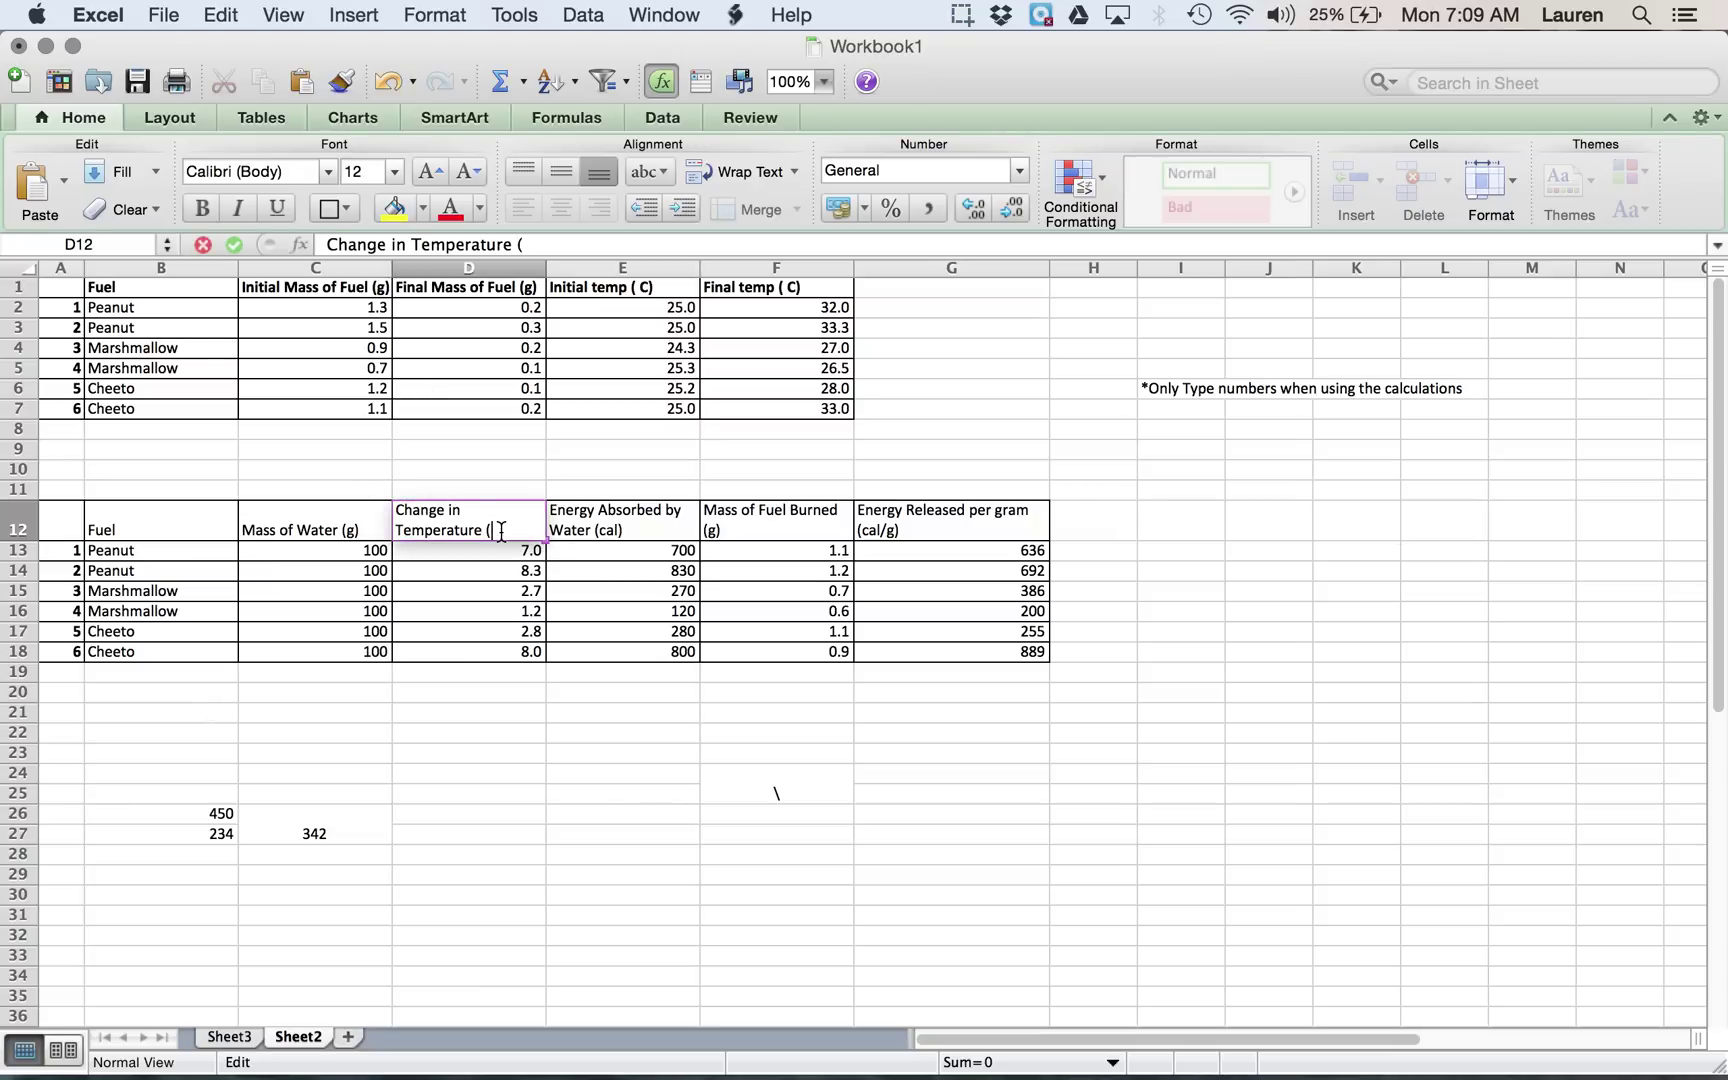
click(640, 748)
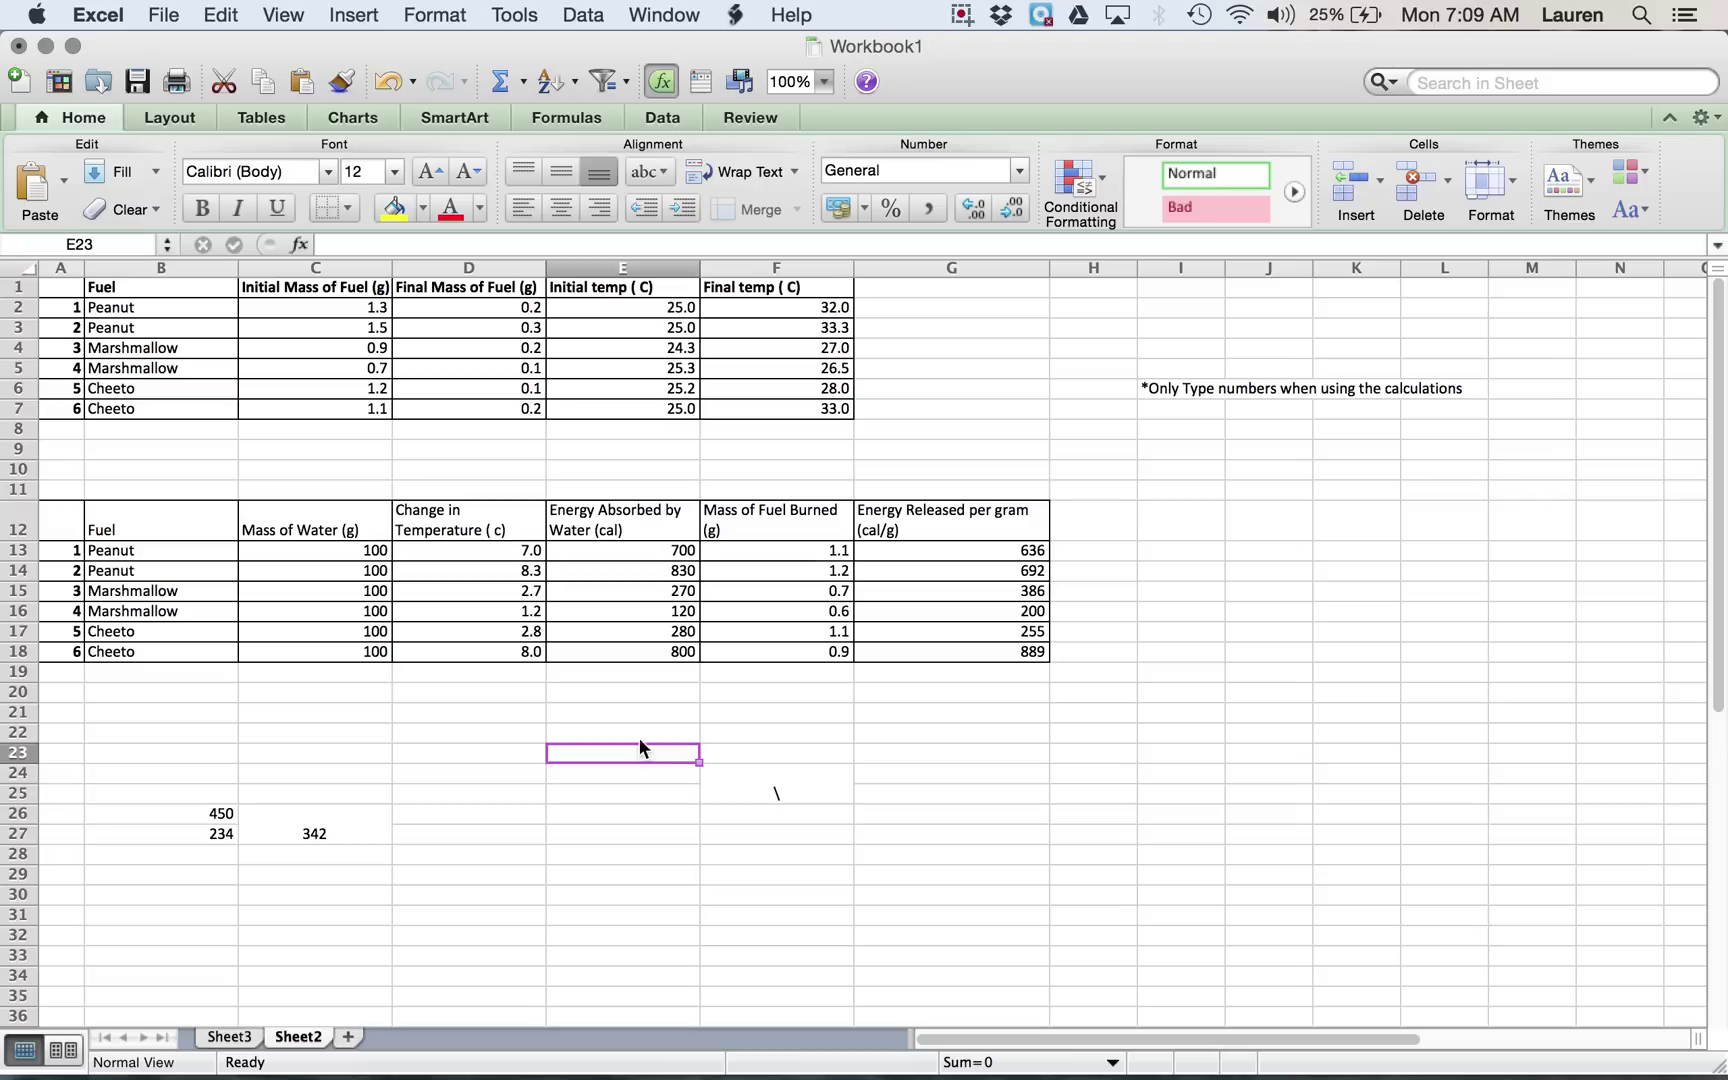
double_click(494, 528)
key(BackSpace)
text(C)
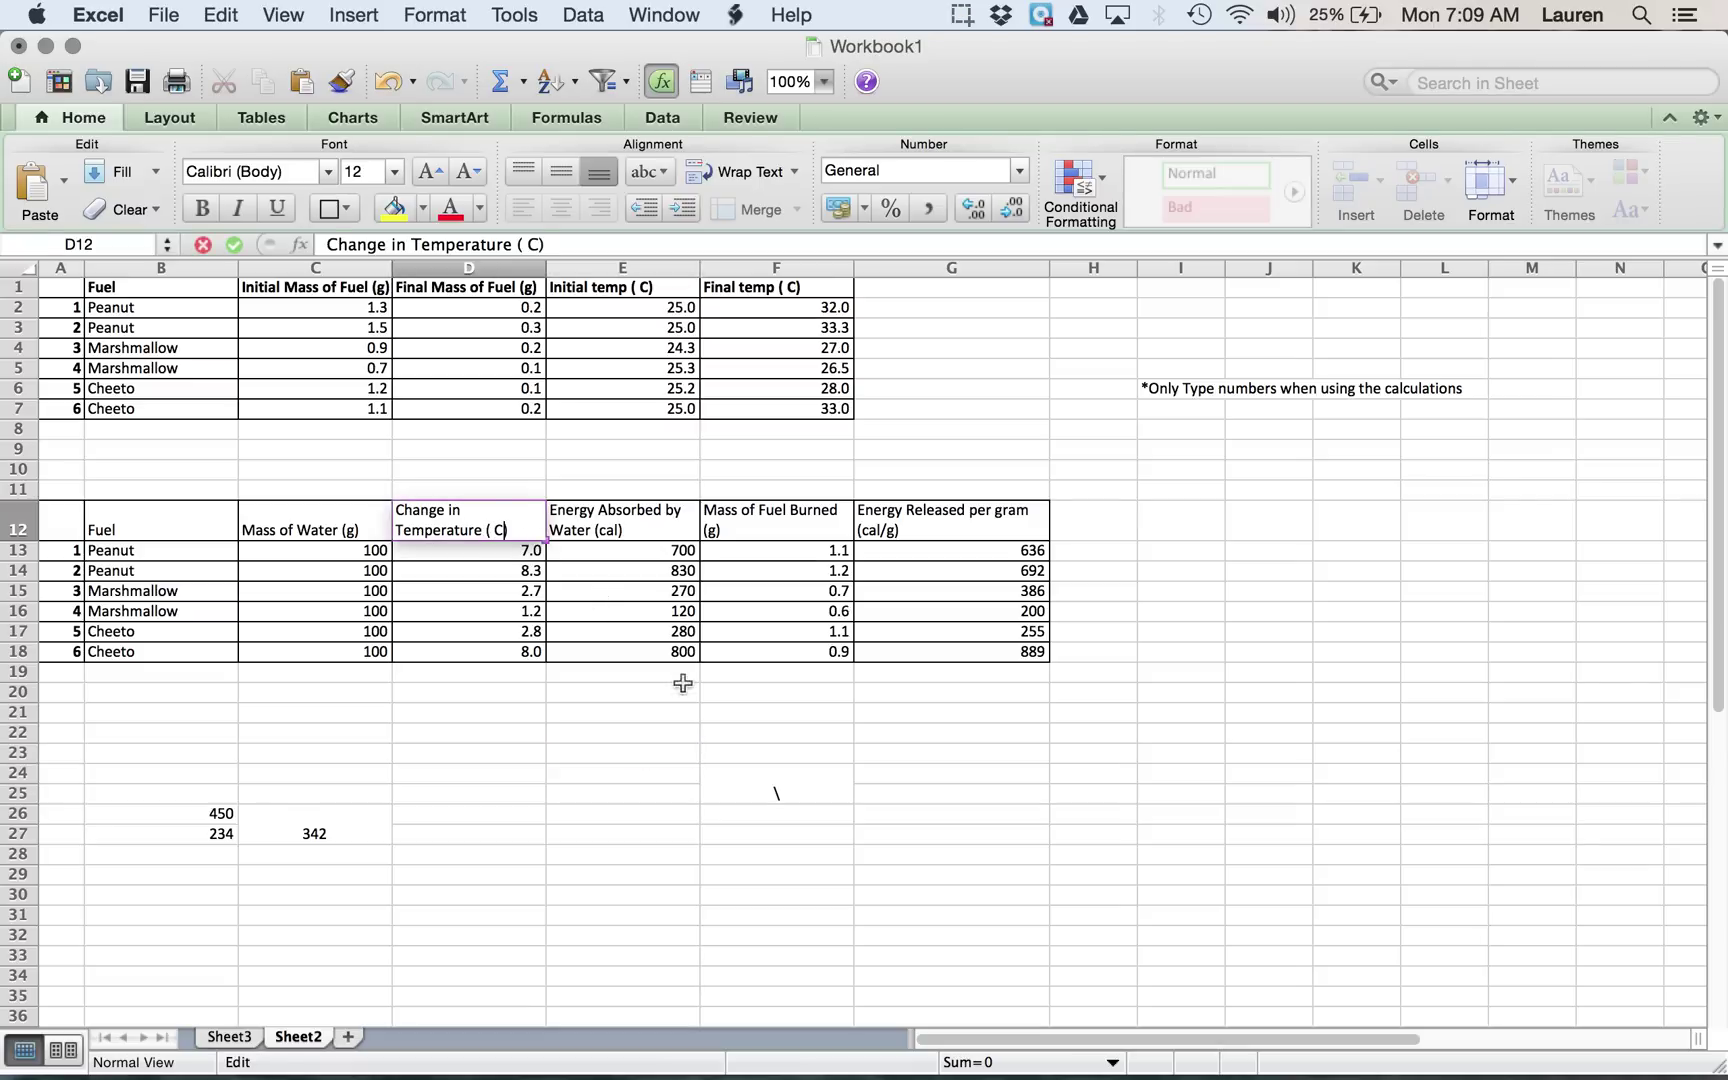
click(686, 692)
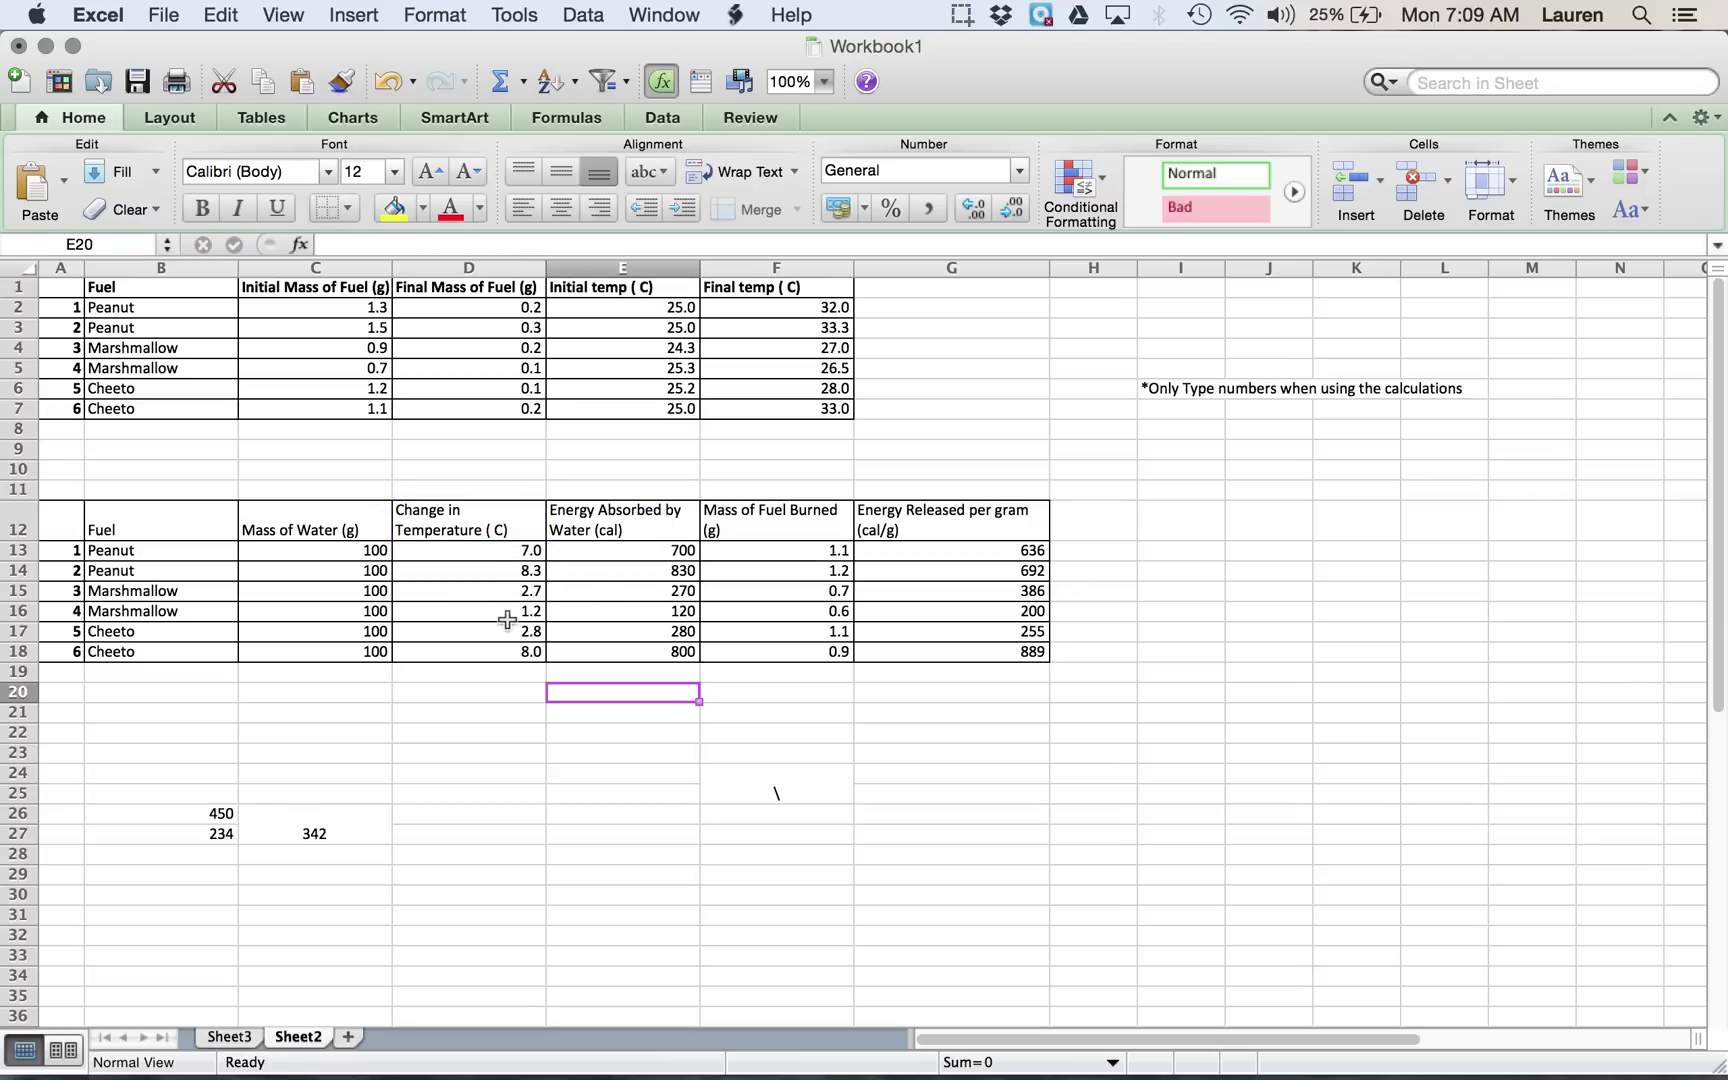
key(ctrl+Up)
click(1303, 611)
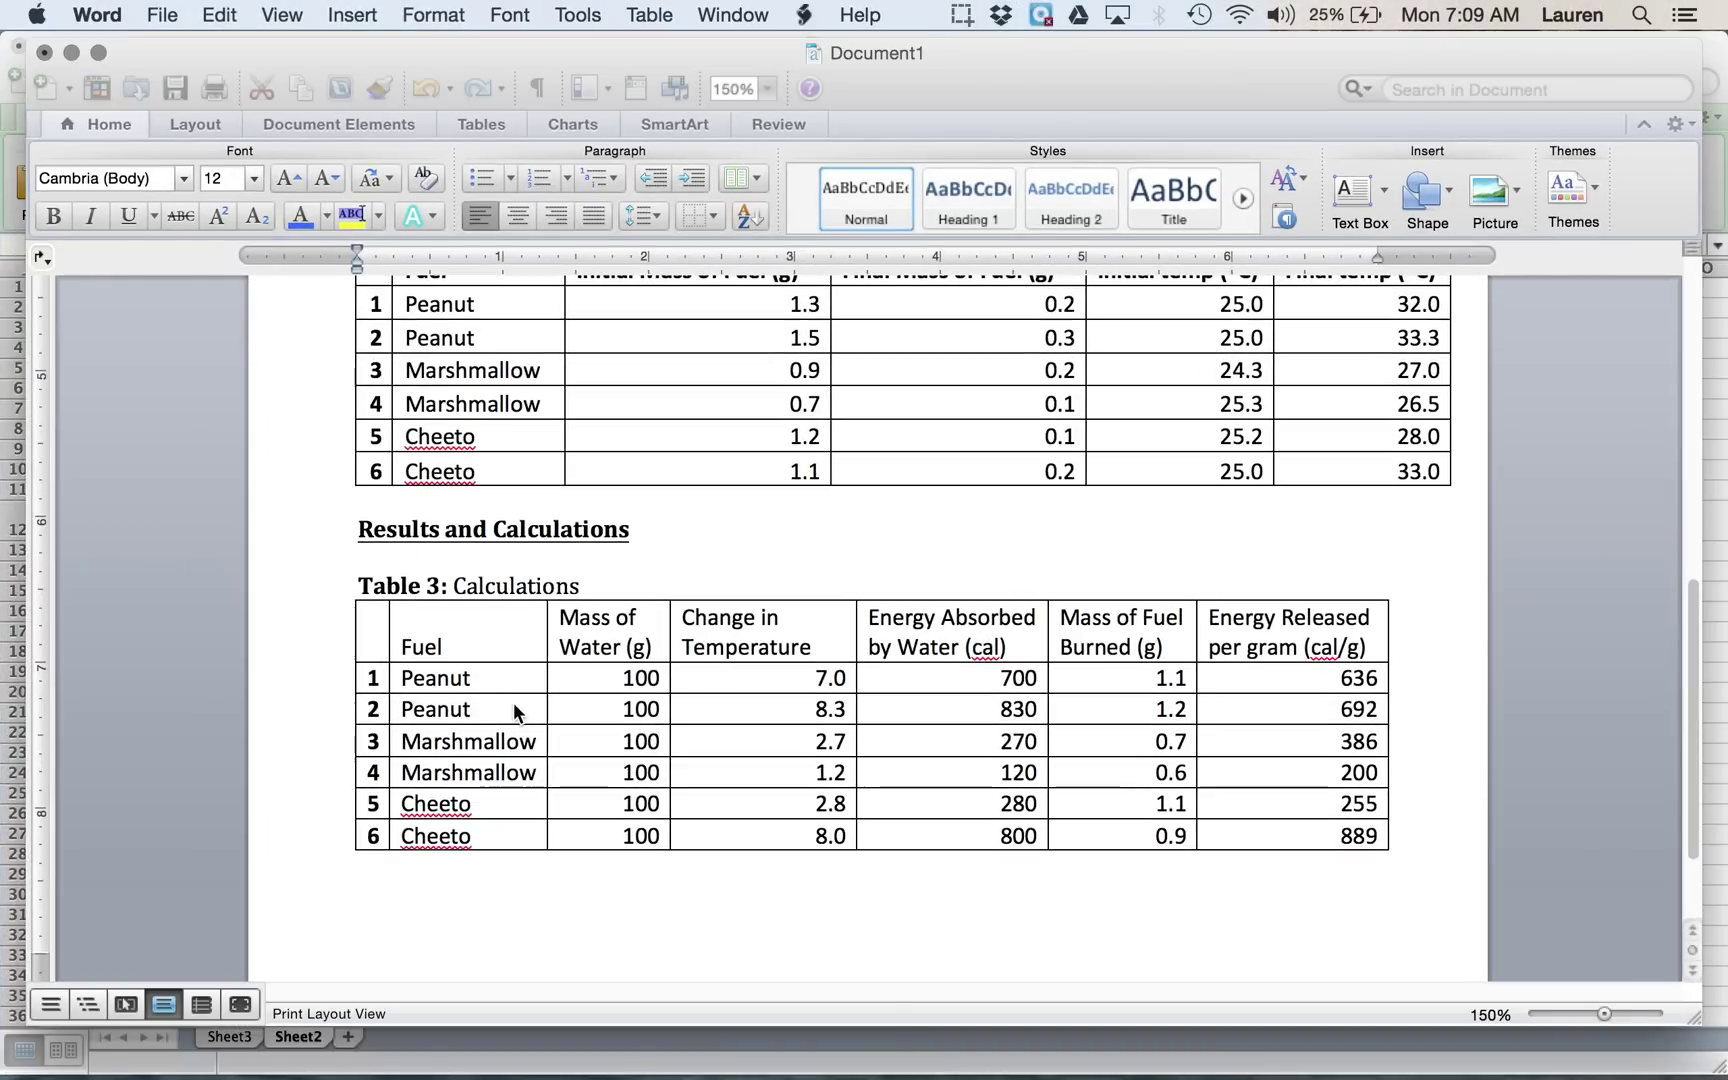
- Back in Excel, copy the numbered fuel names in A2:B7
scroll(513, 702, down, 1)
scroll(513, 706, down, 2)
scroll(513, 706, up, 2)
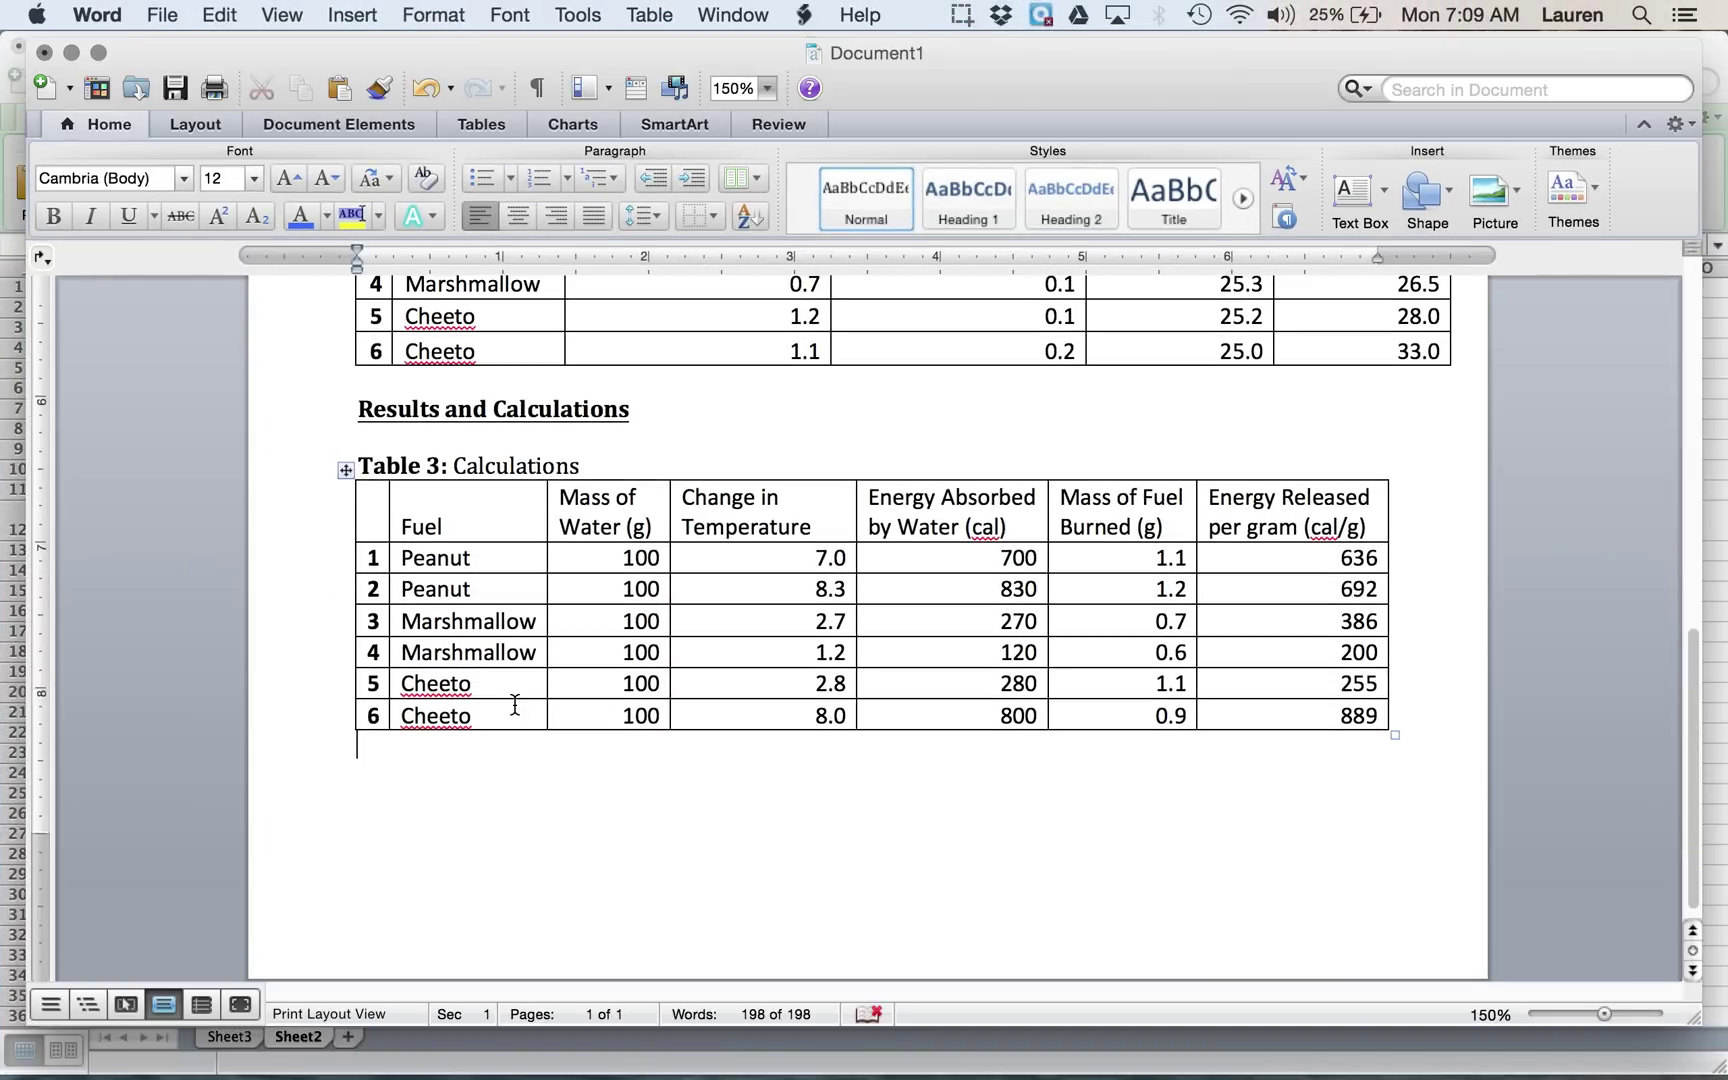
key(ctrl+Up)
click(529, 720)
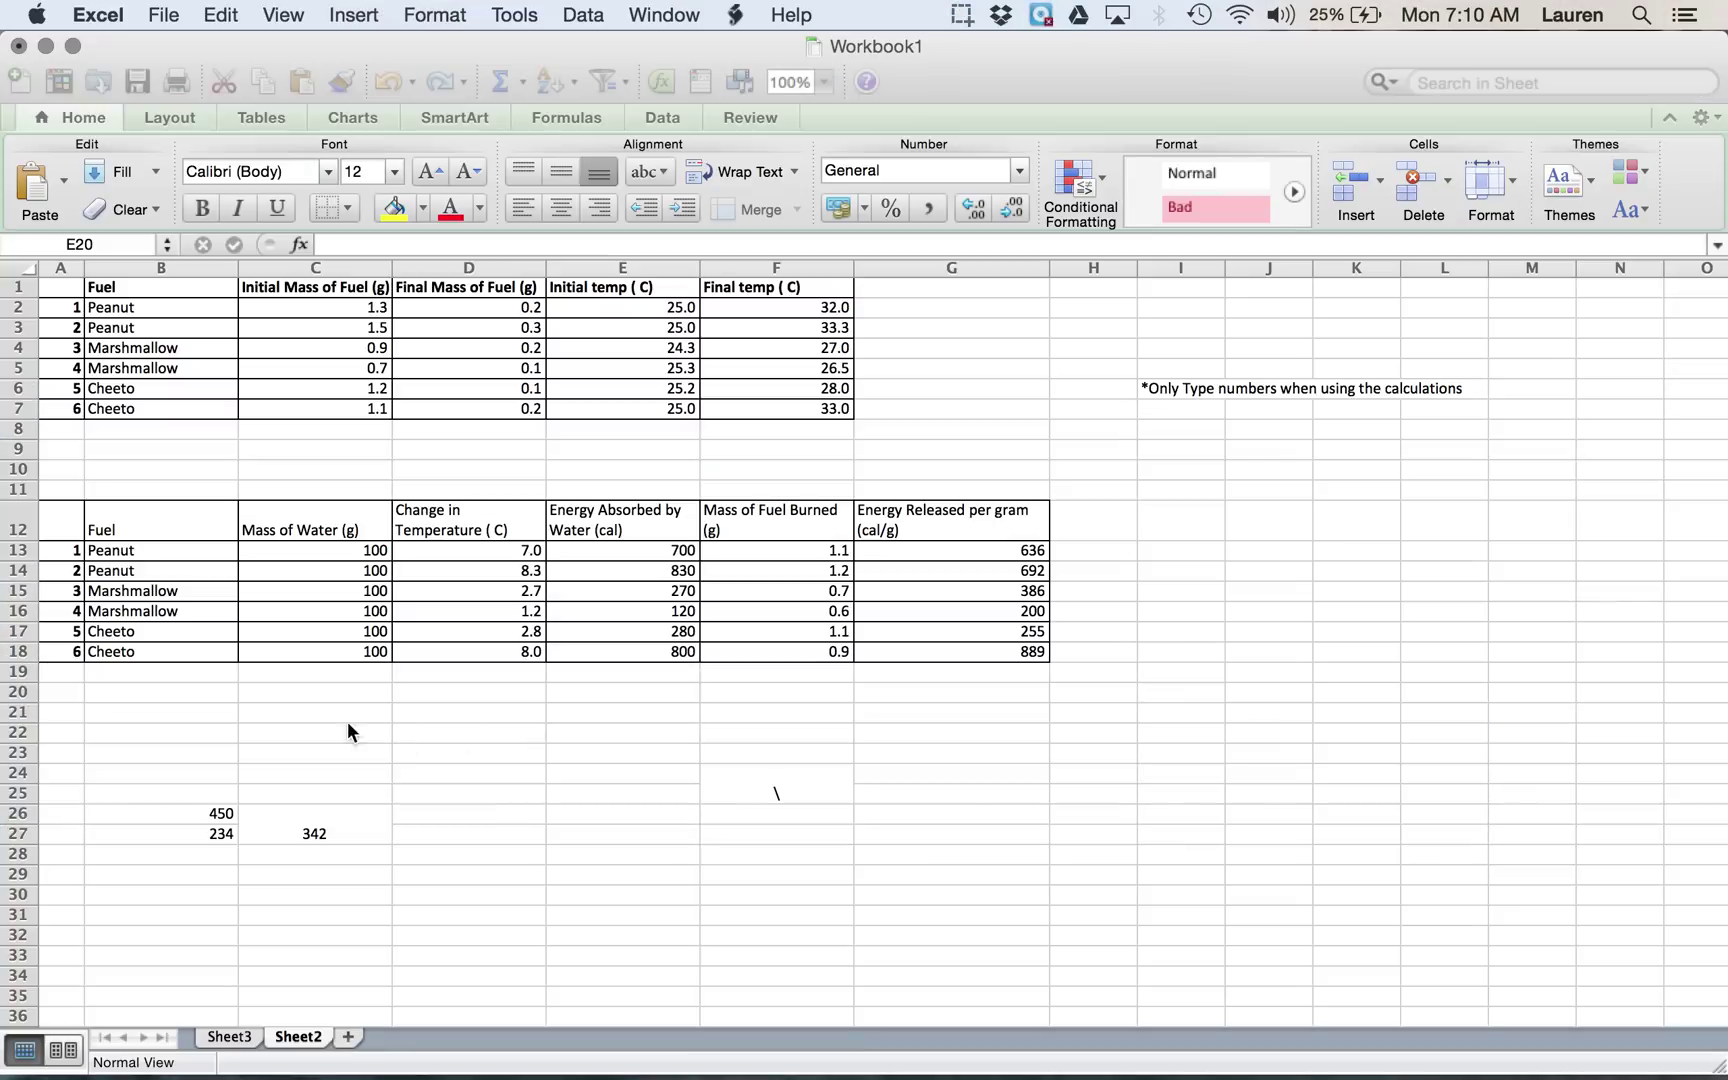
click(340, 714)
drag(70, 316, 183, 408)
right_click(168, 405)
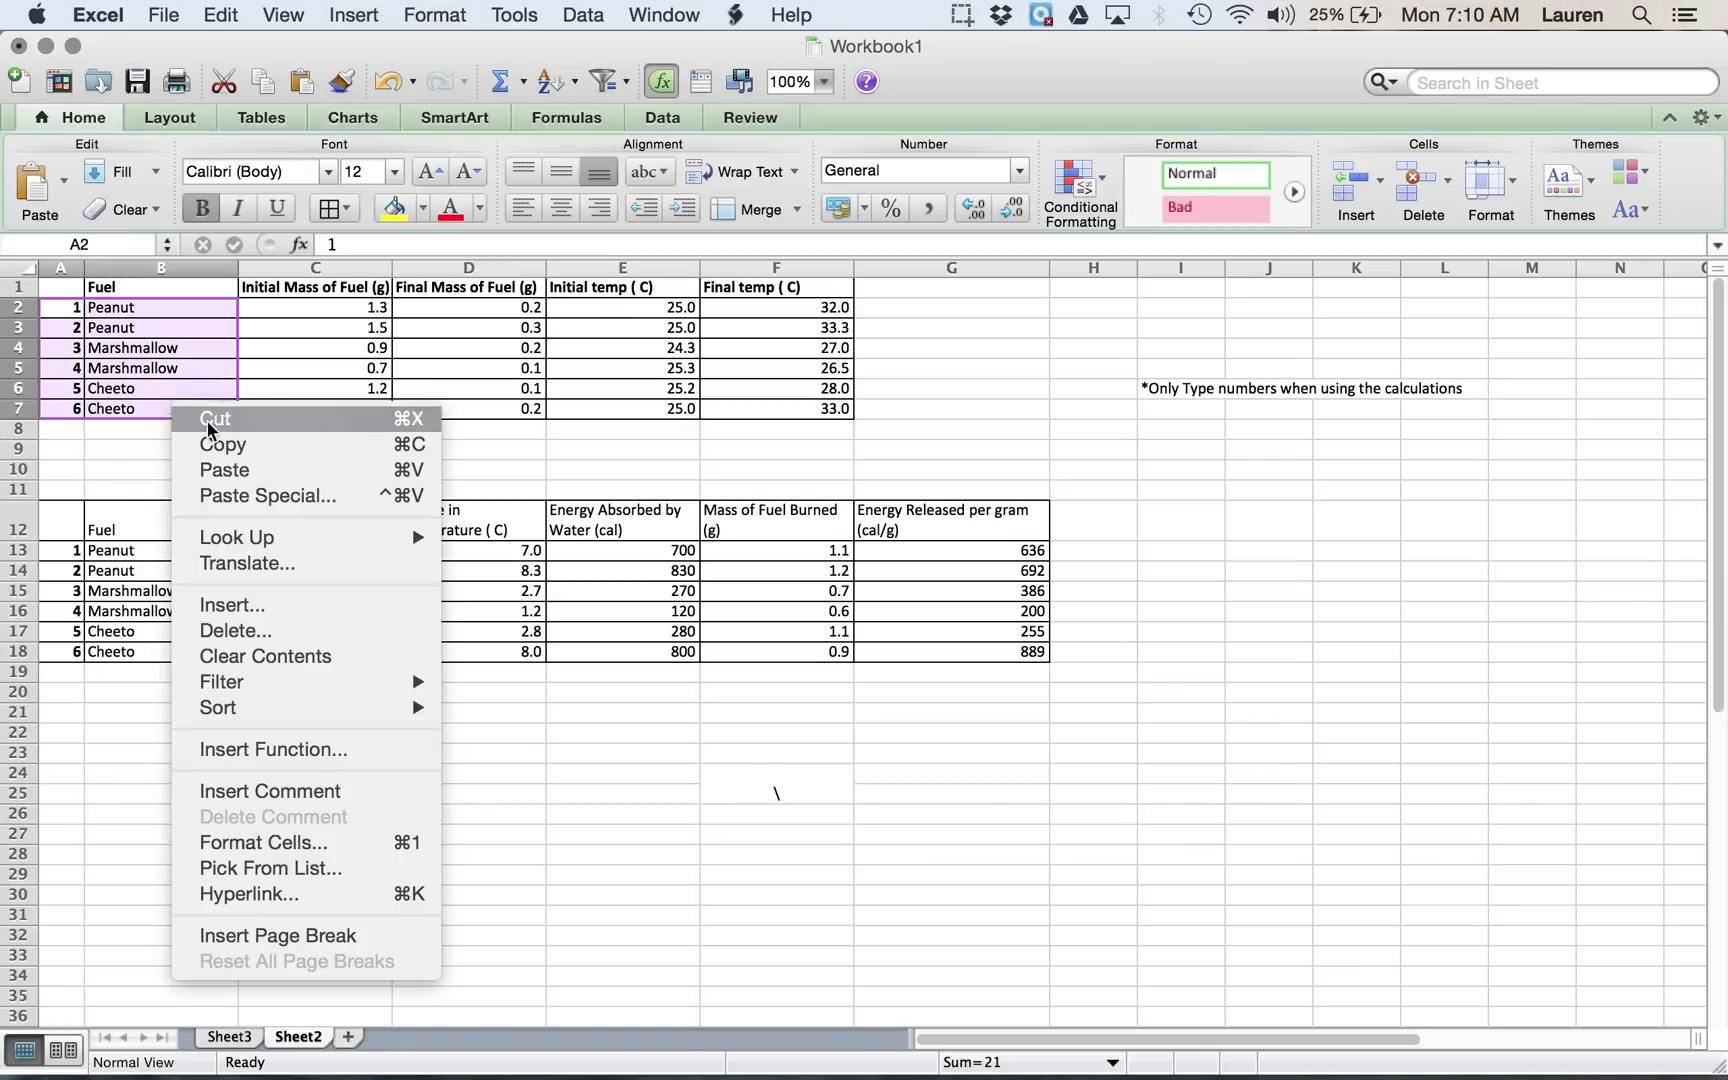
click(200, 444)
- Paste the fuel names into A13:B18 of the calculations table, then return to Word
drag(49, 553, 201, 645)
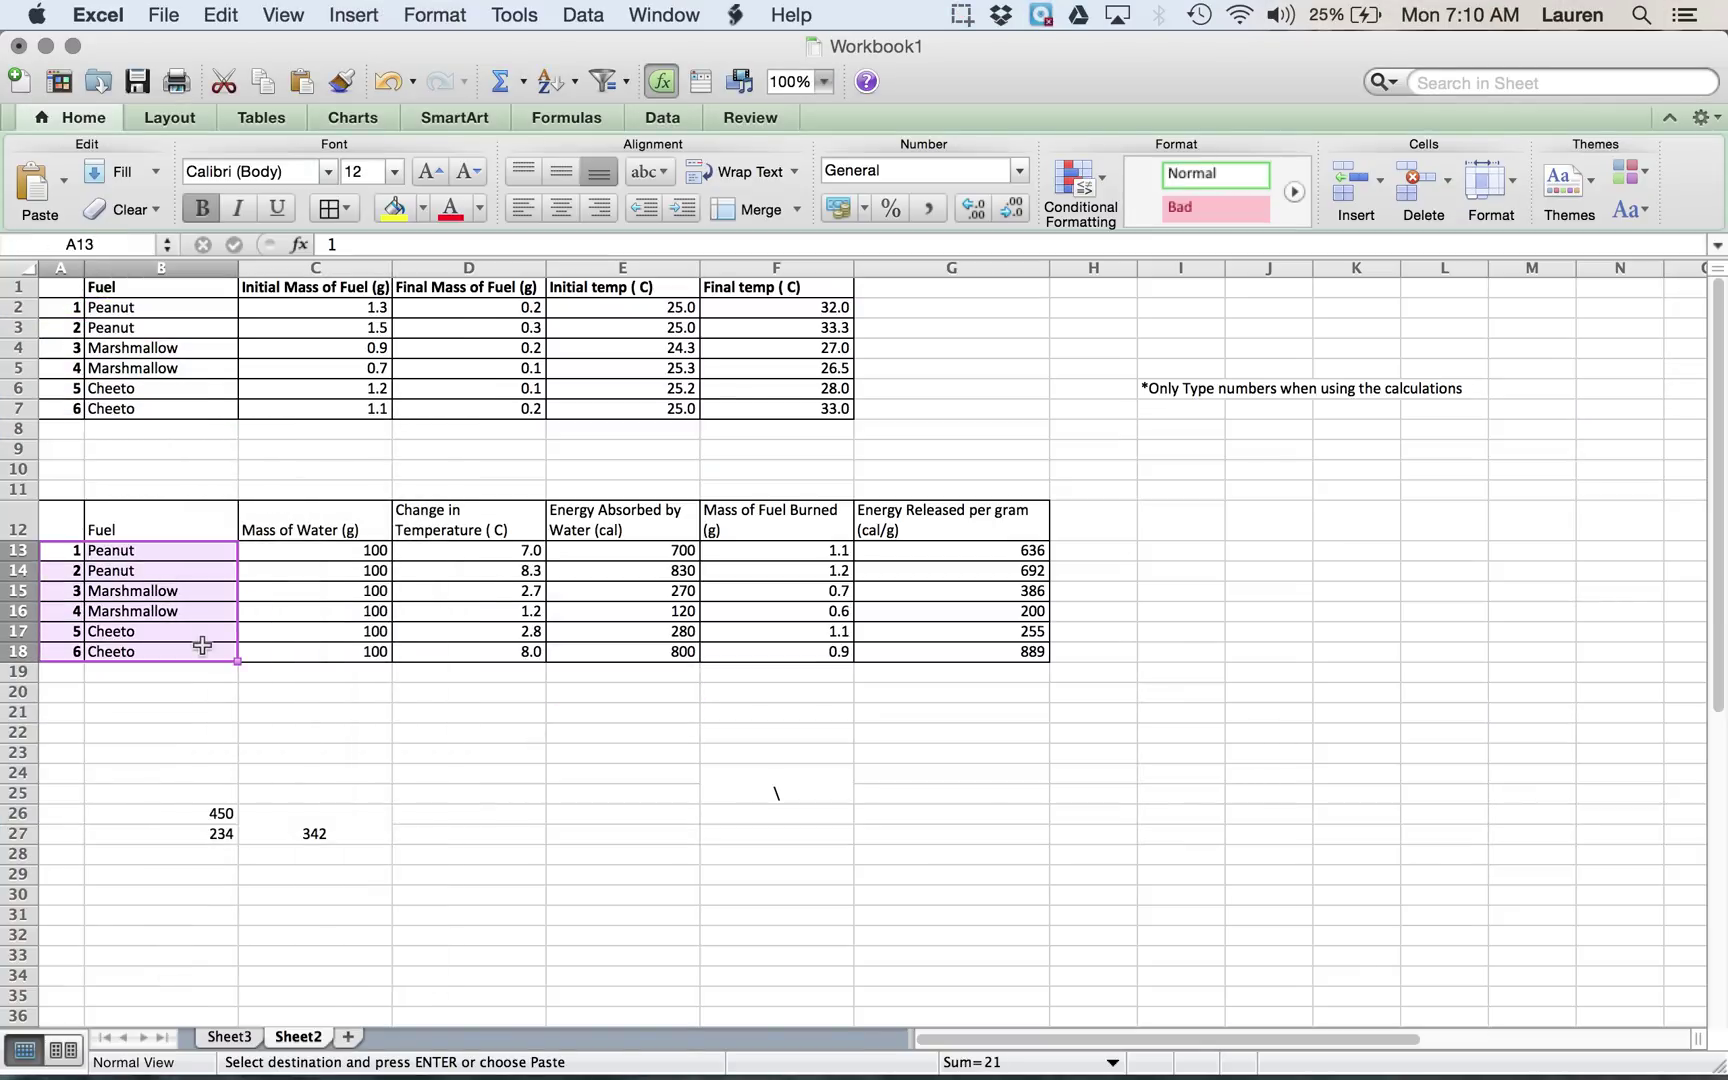
key(super+v)
right_click(202, 645)
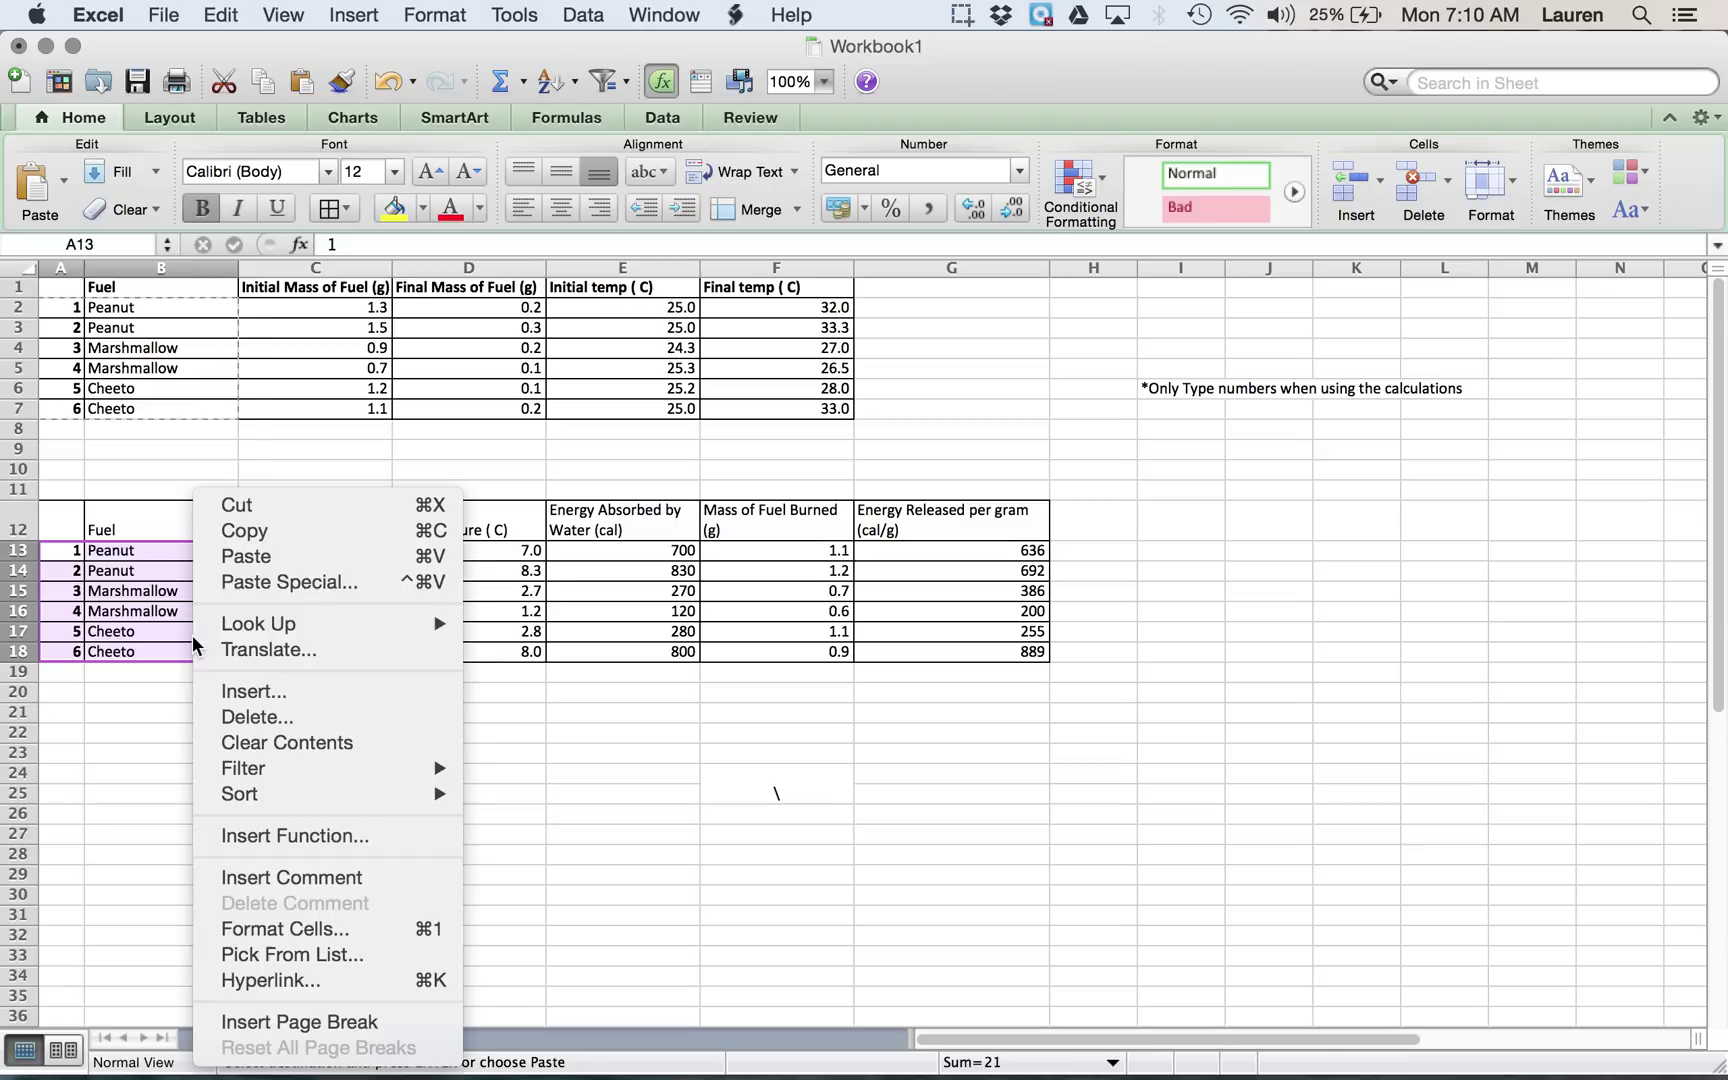
click(265, 558)
click(417, 775)
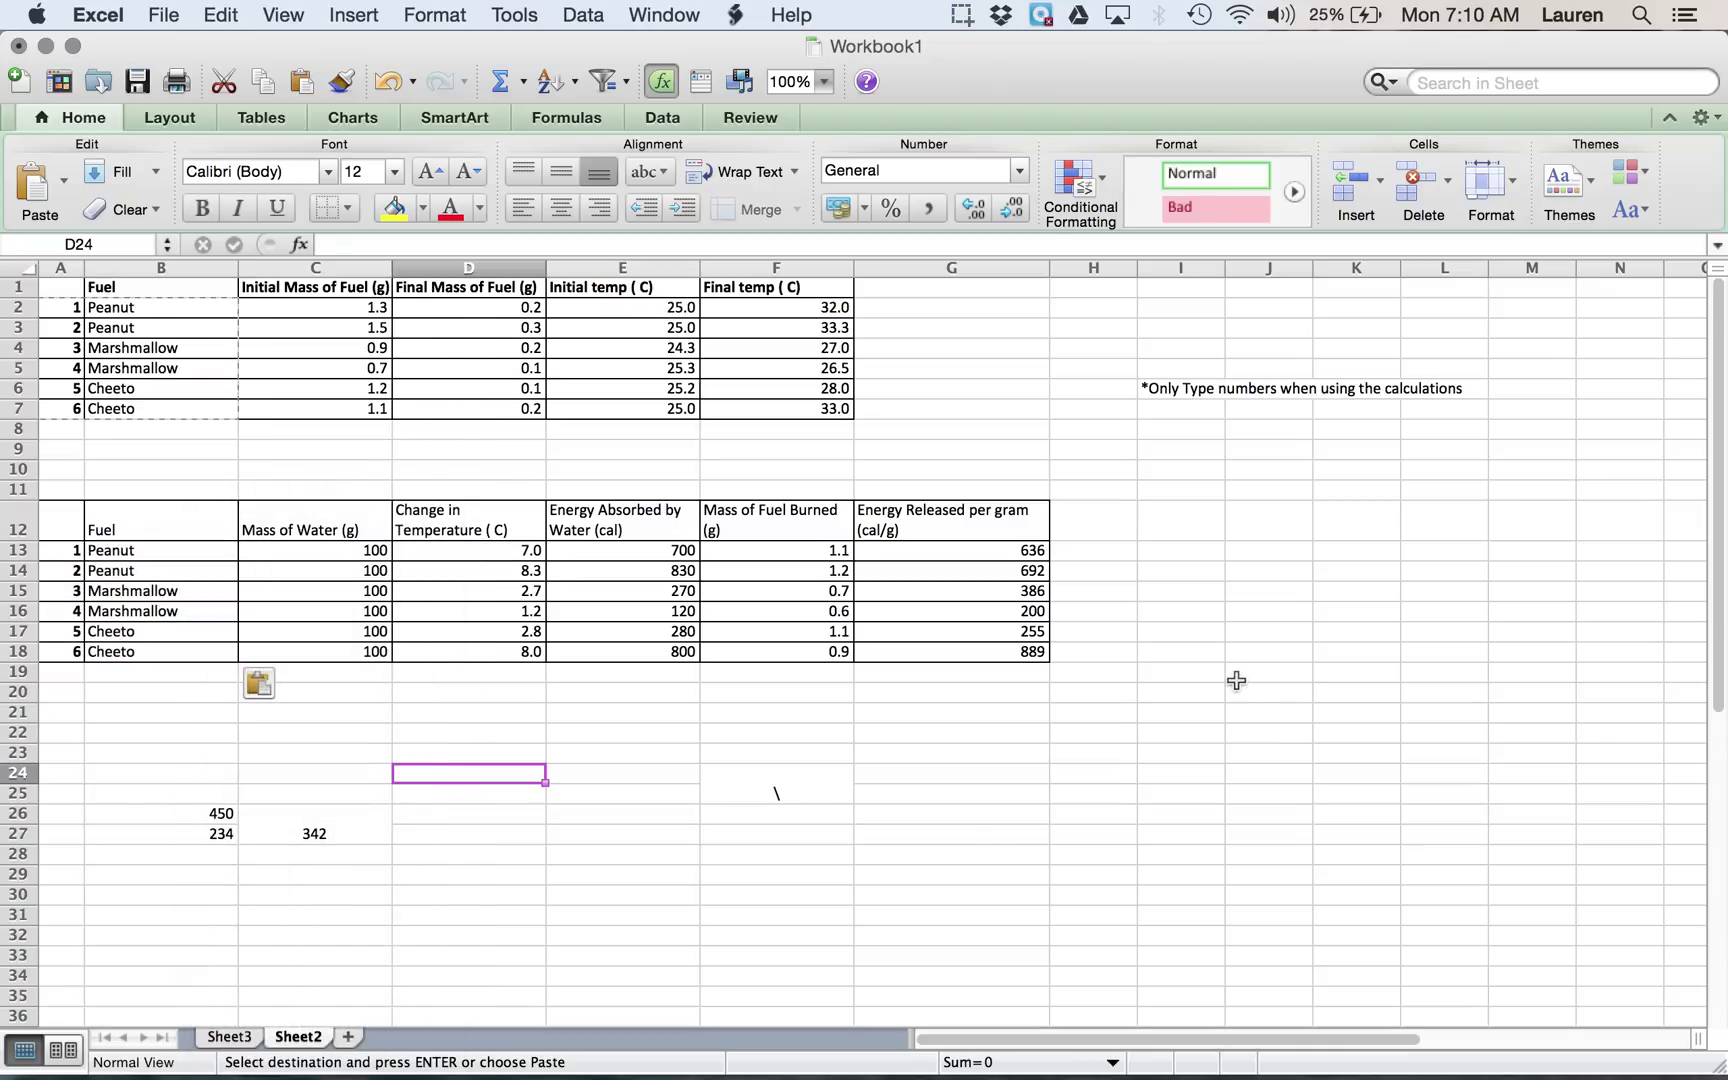
key(ctrl+Up)
click(1152, 564)
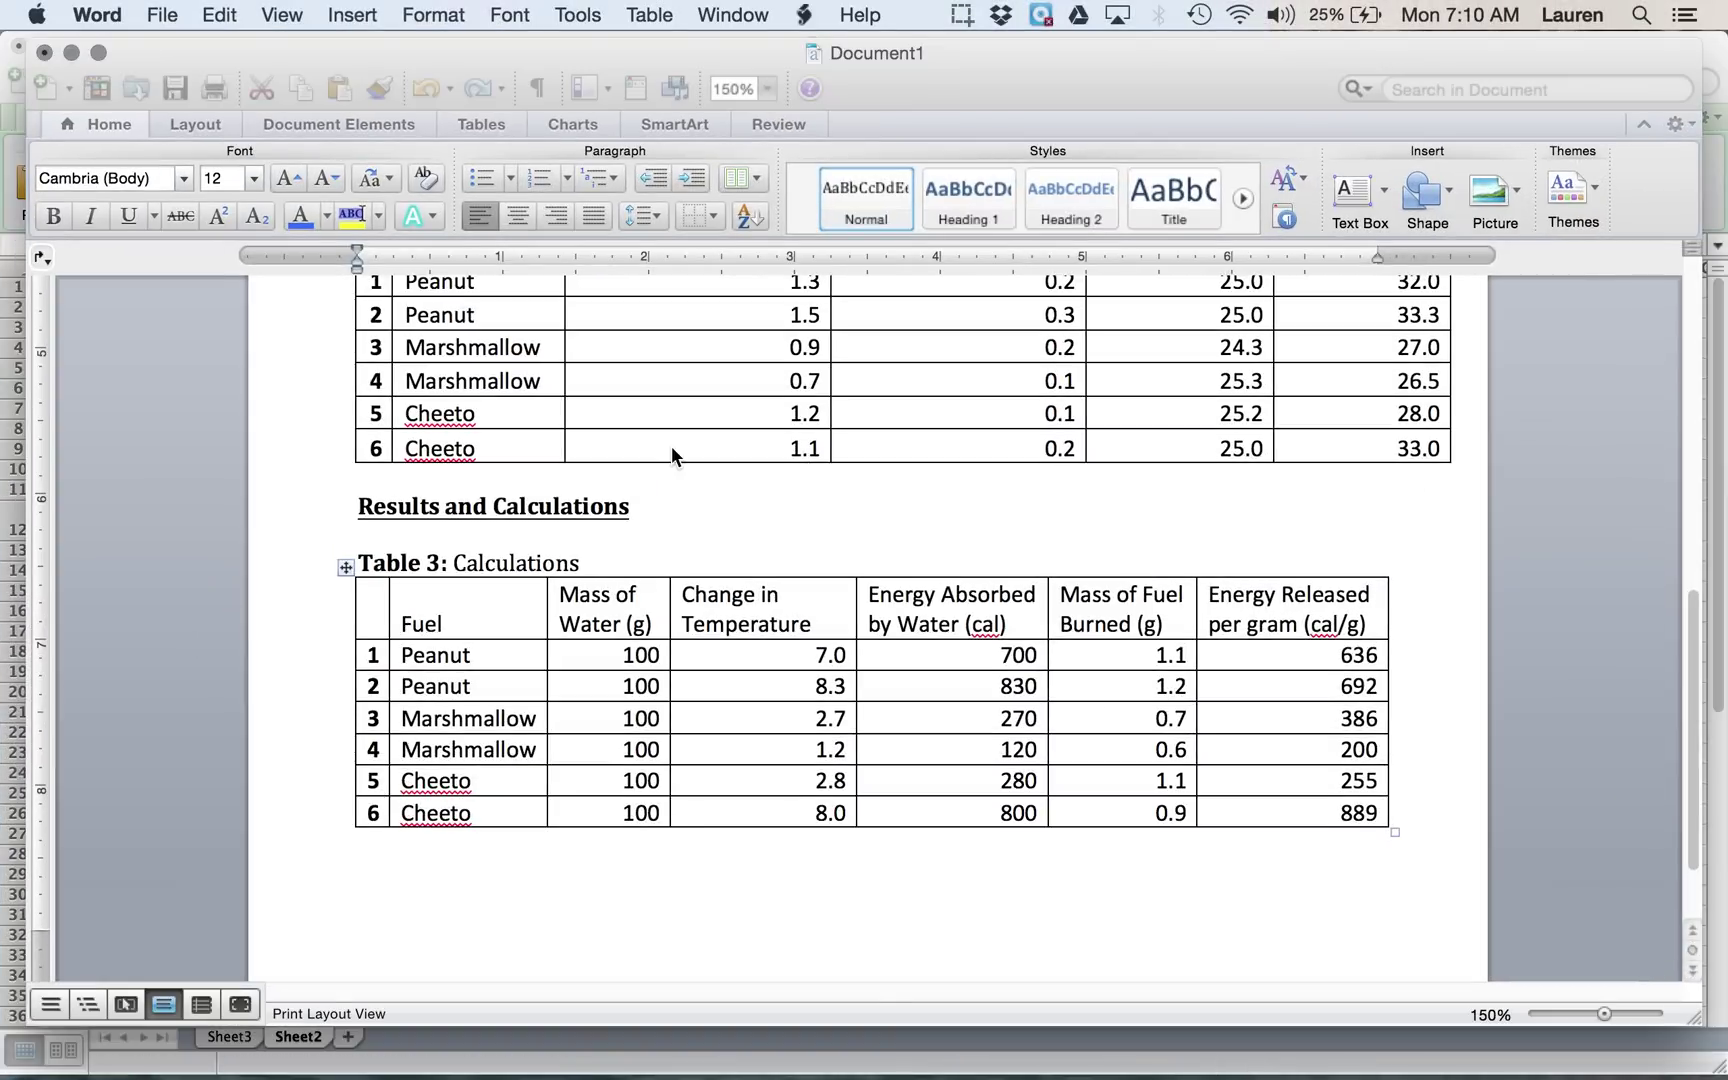
- Scroll the Calorimetry Lab Report back up to its title and introduction
scroll(671, 446, down, 1)
scroll(671, 446, up, 10)
scroll(673, 447, up, 5)
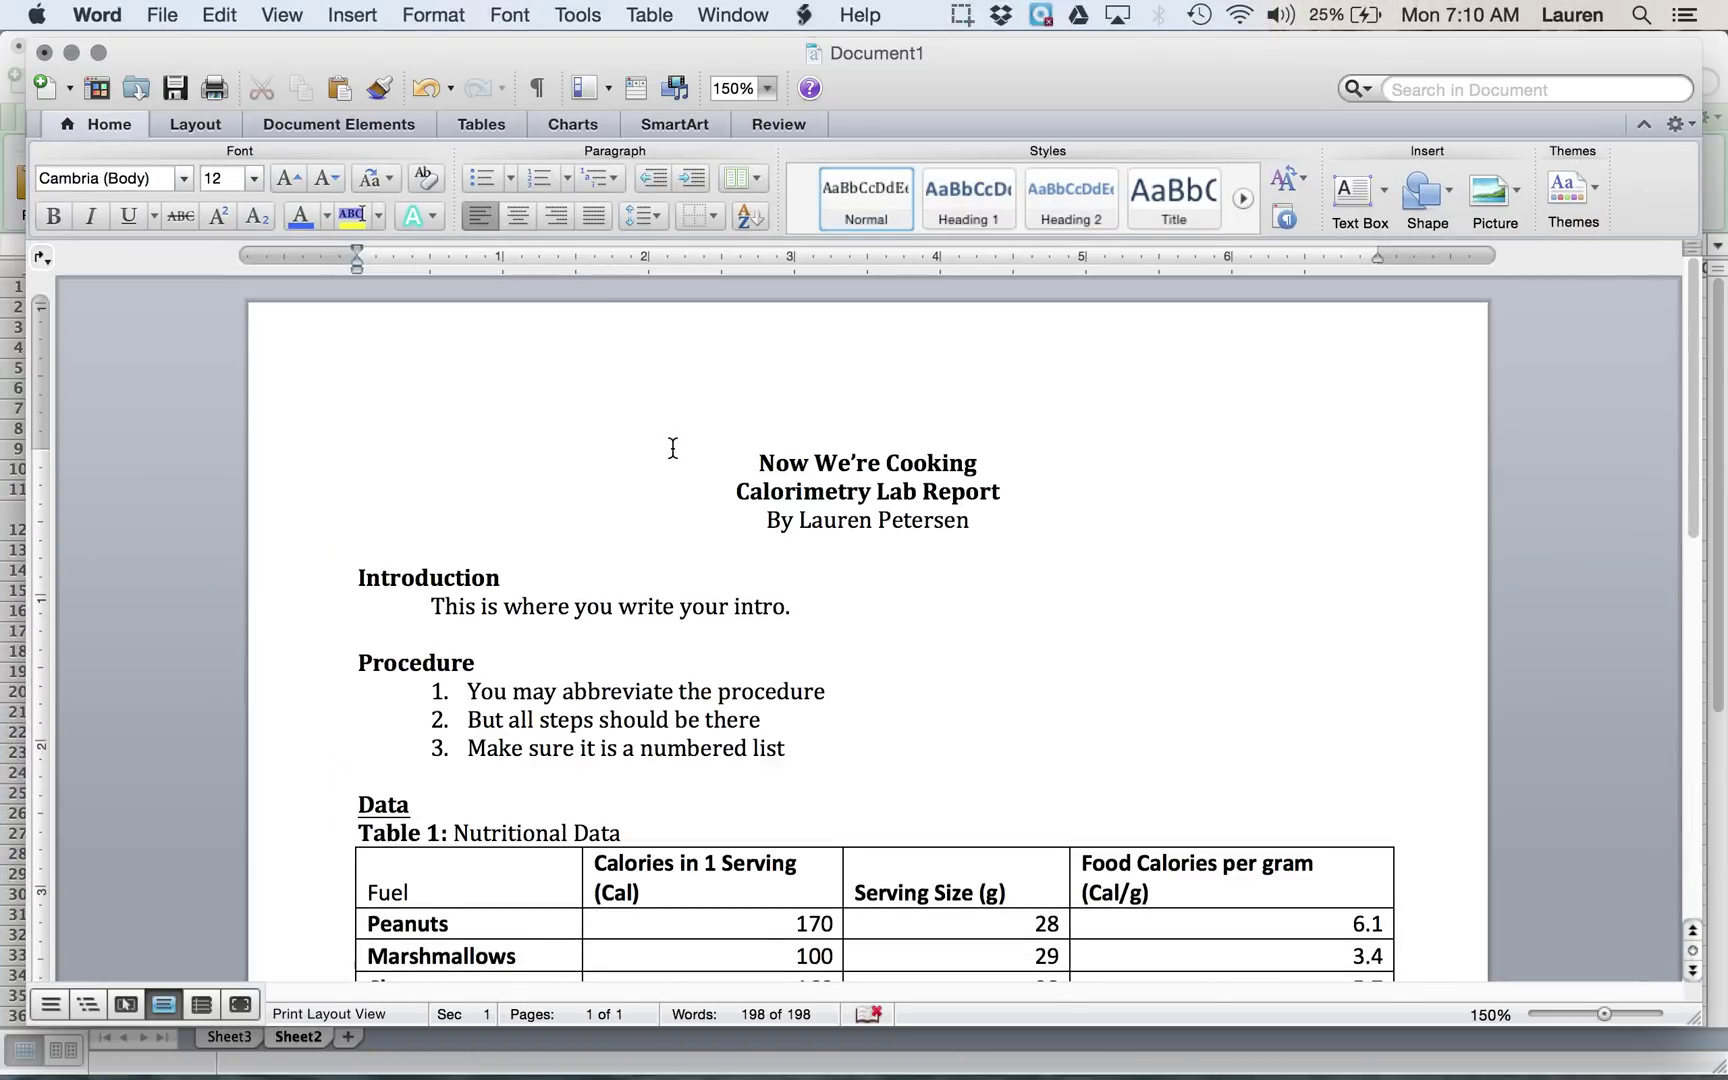